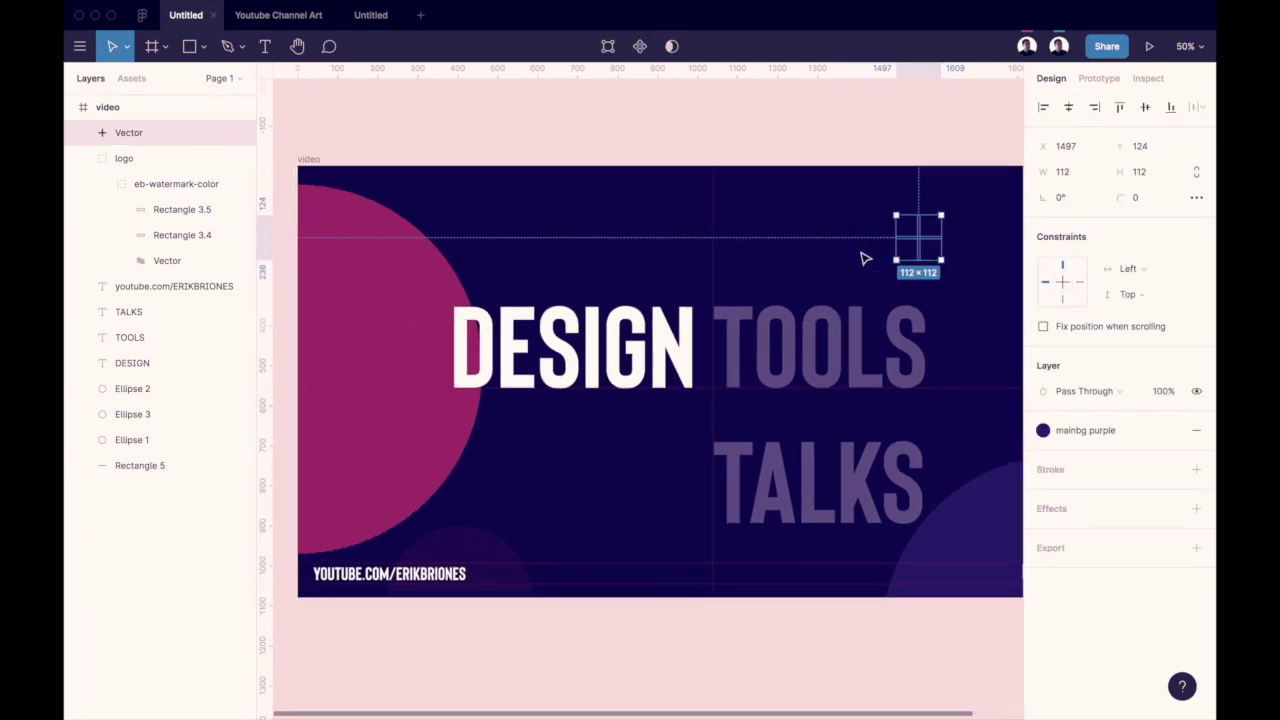
Duplicate the banner's plus mark further left and fill the copy lavender 9B8ECF.
scroll(870, 240, right, 3)
click(857, 114)
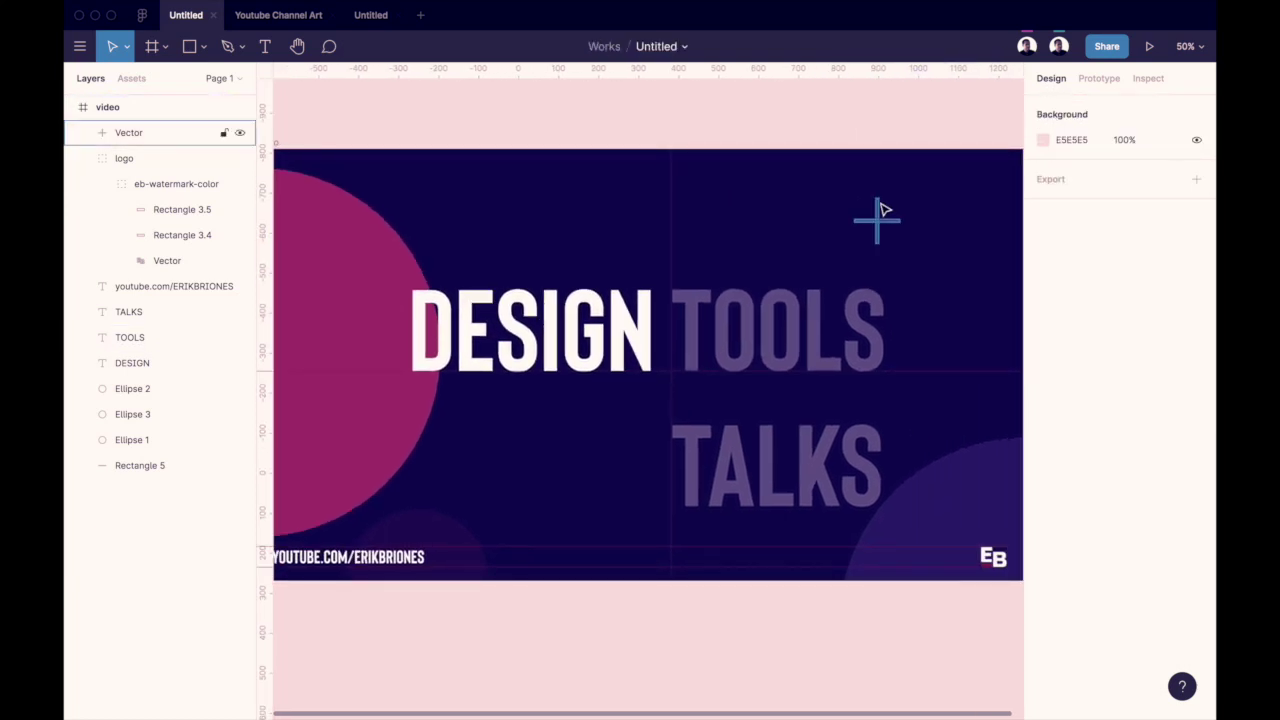
drag(877, 218, 574, 236)
click(1043, 455)
click(891, 357)
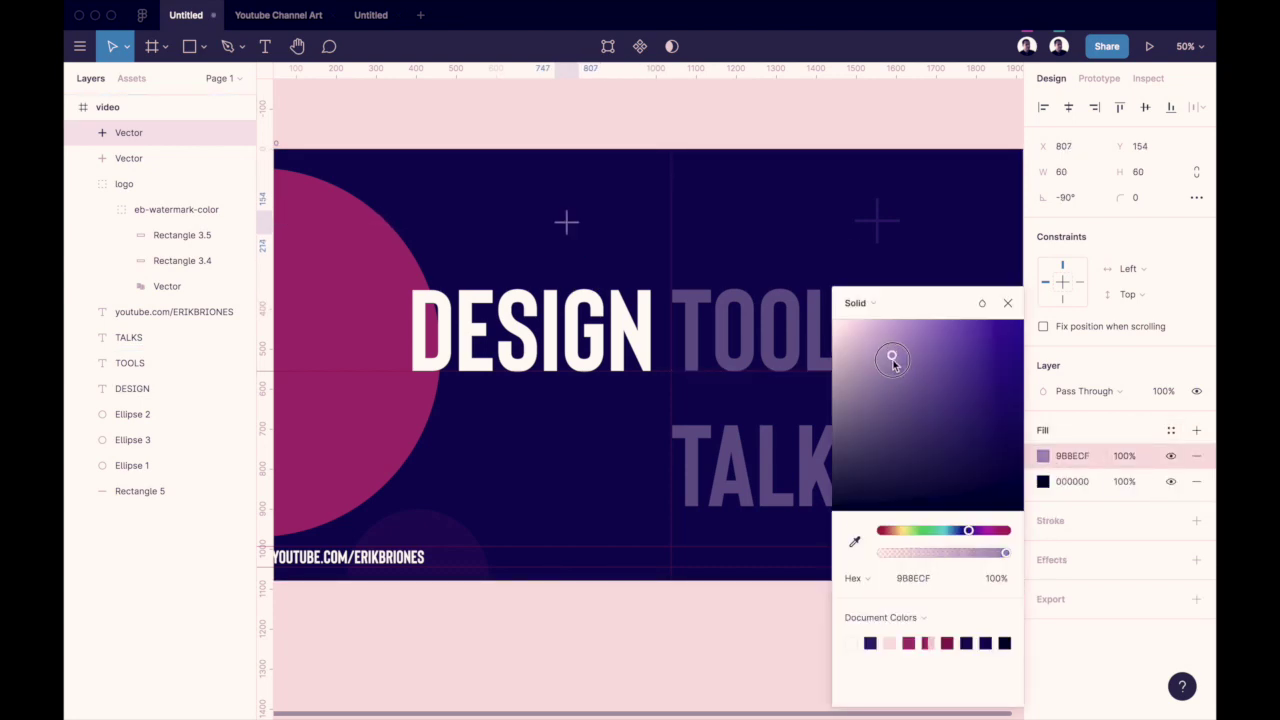
click(1006, 300)
scroll(612, 229, right, 5)
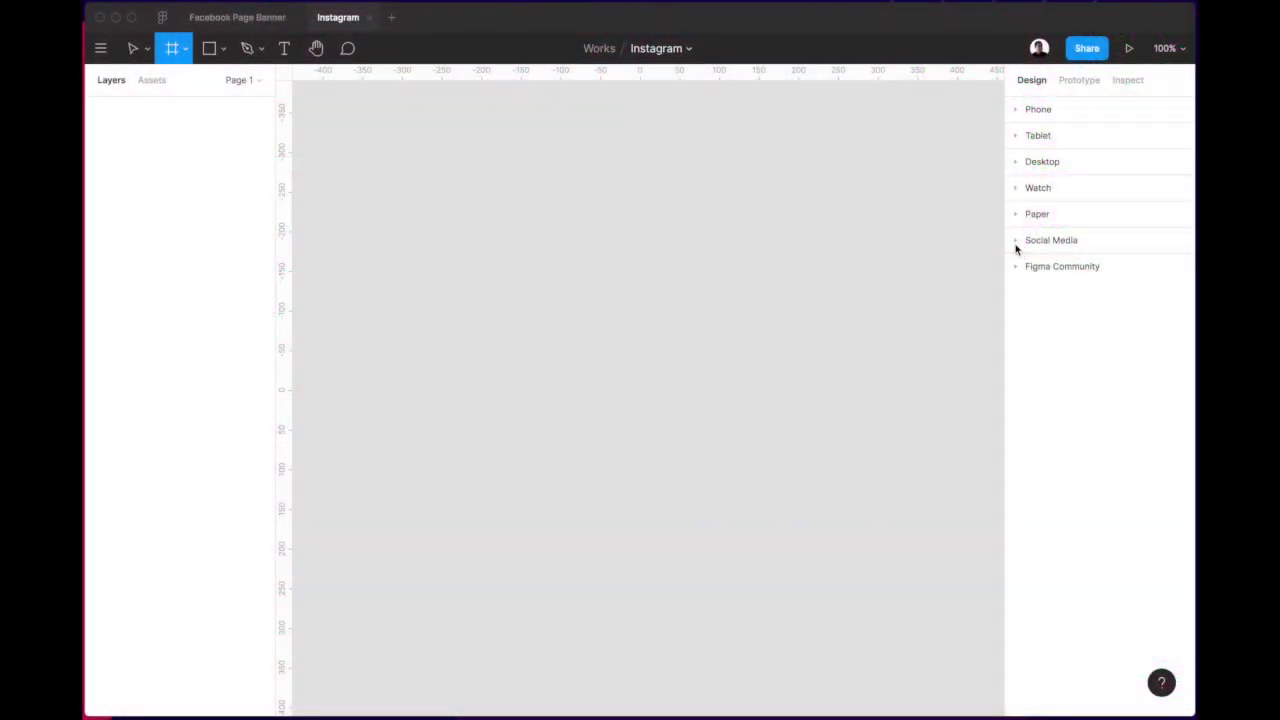
Add a 1080×1920 Instagram Story frame from the Social Media presets, then show the Facebook Page Banner file.
click(1016, 243)
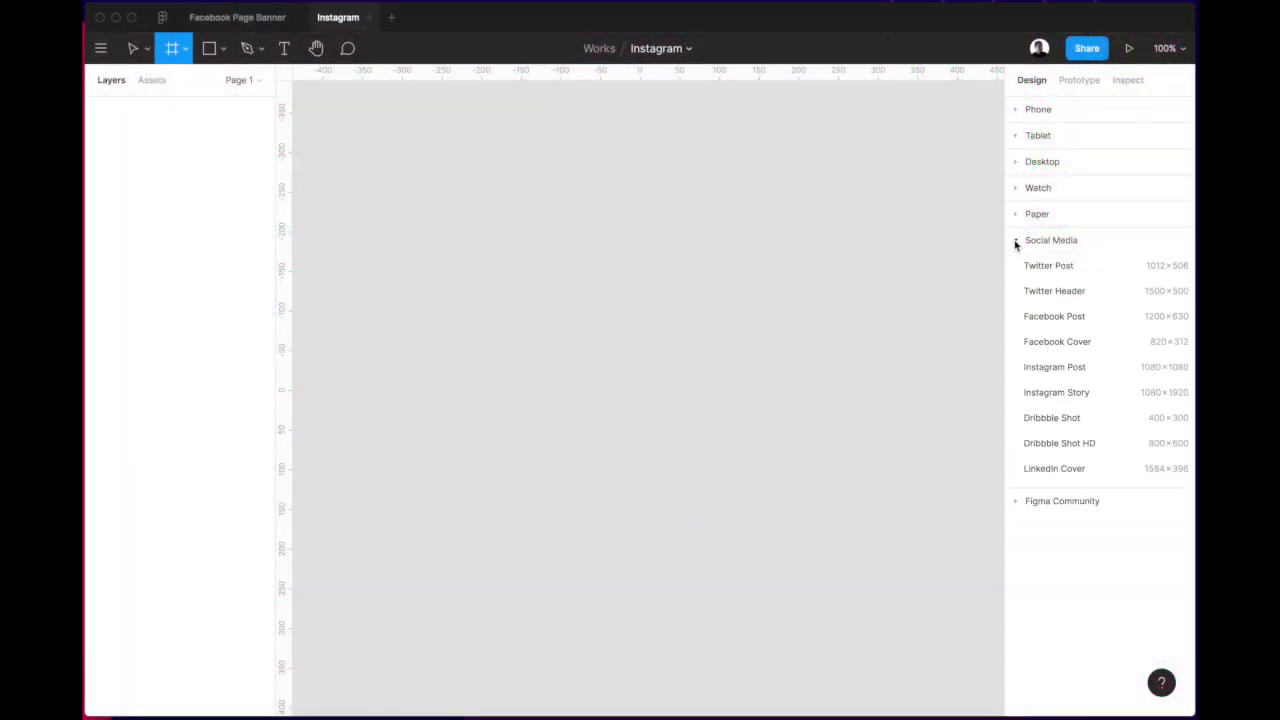
click(1057, 393)
scroll(786, 391, up, 2)
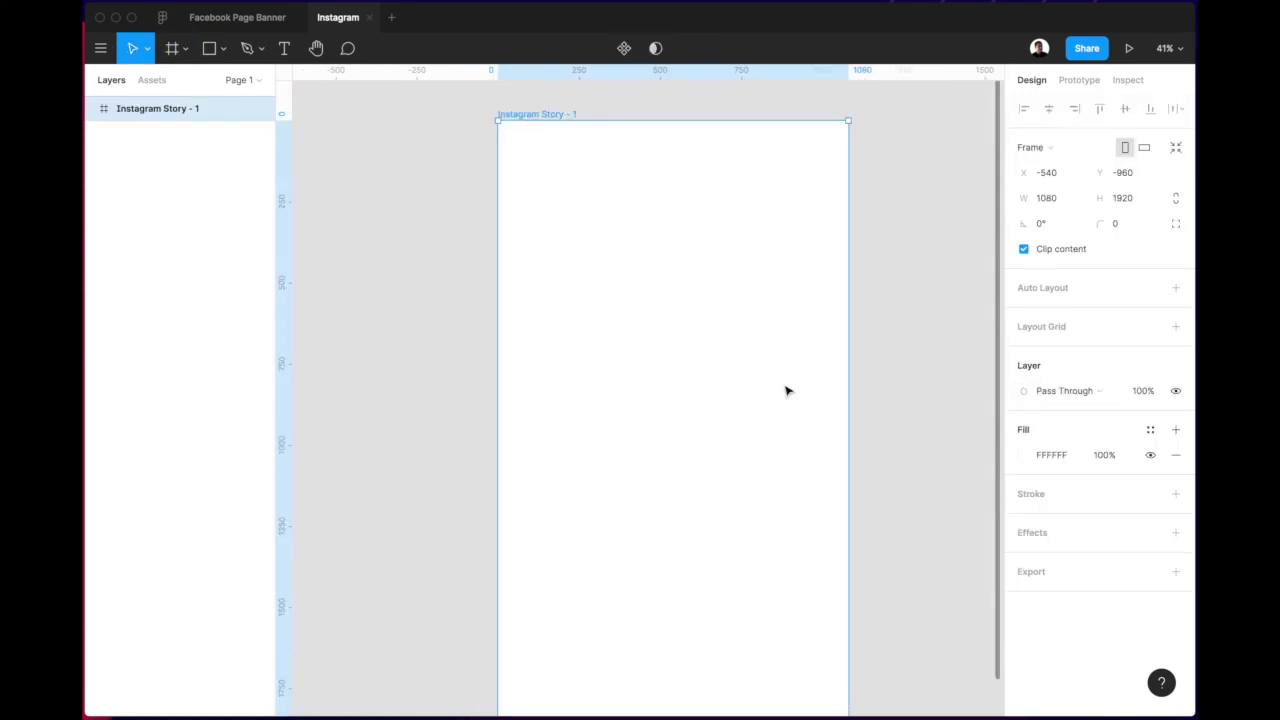
click(262, 18)
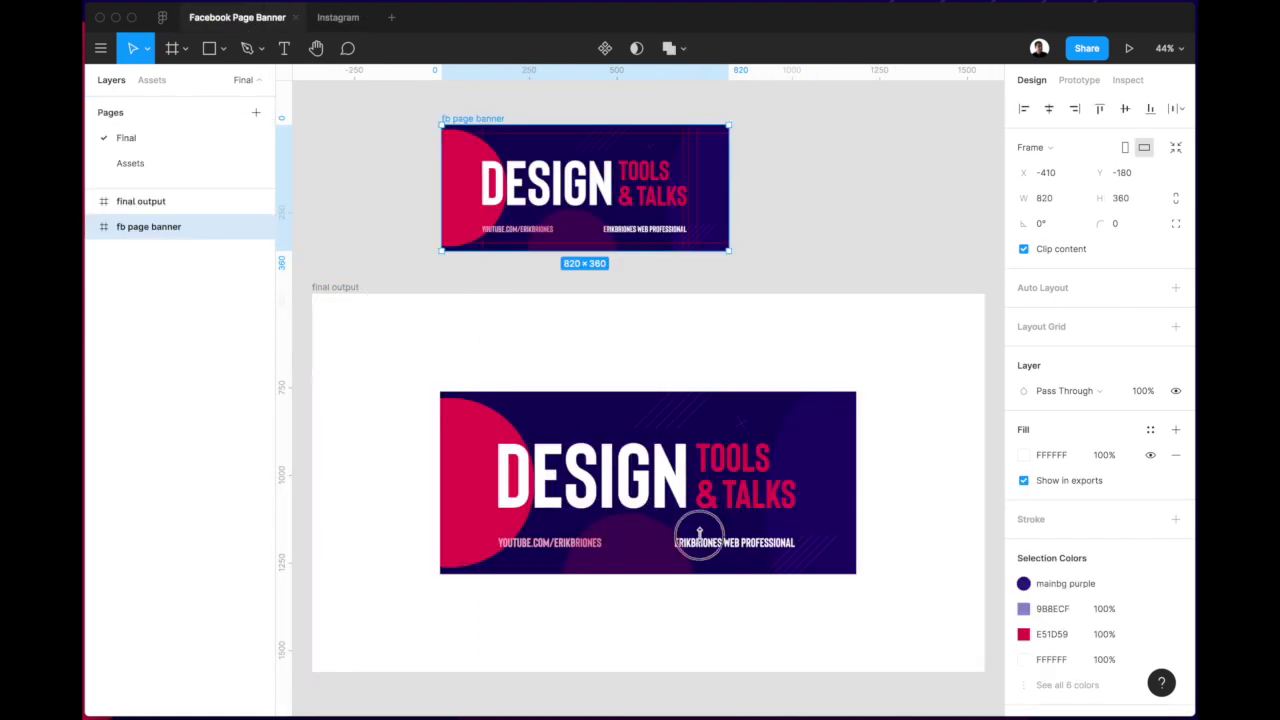
Copy the fb page banner and paste it onto the Instagram file's canvas.
drag(700, 532, 900, 622)
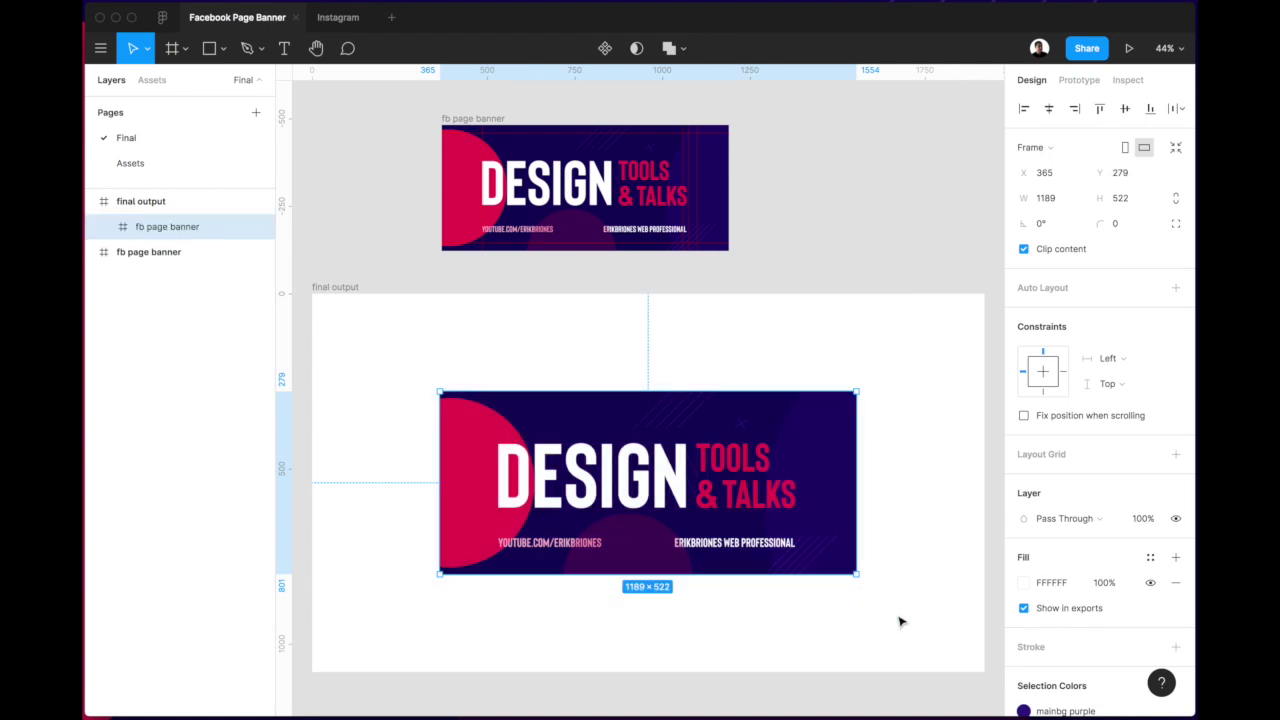
click(345, 17)
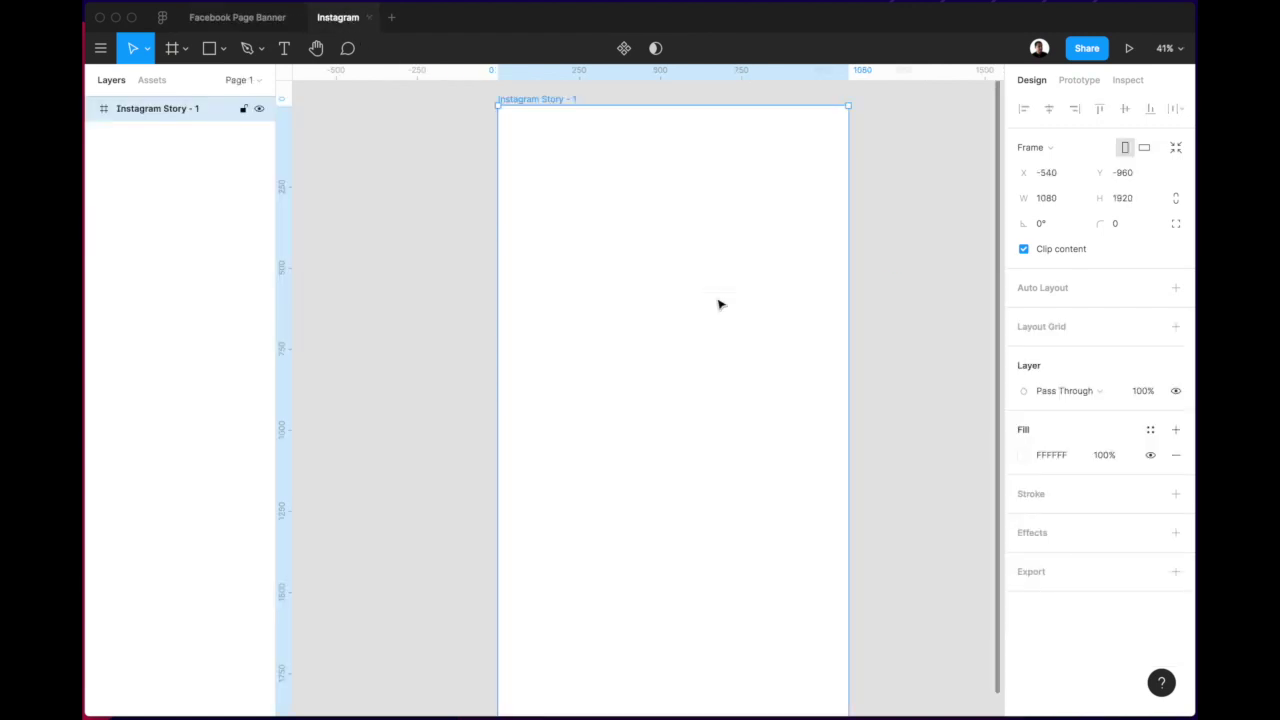
key(minus)
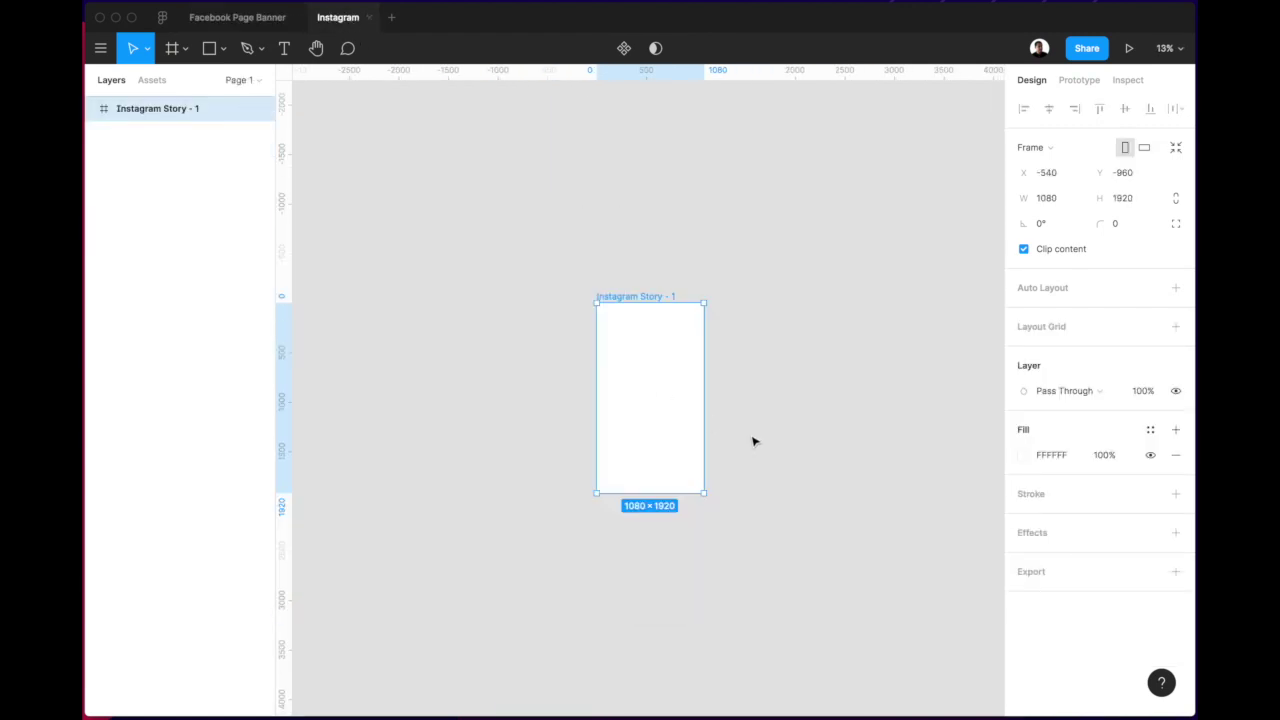
click(754, 441)
scroll(754, 441, right, 2)
key(ctrl+v)
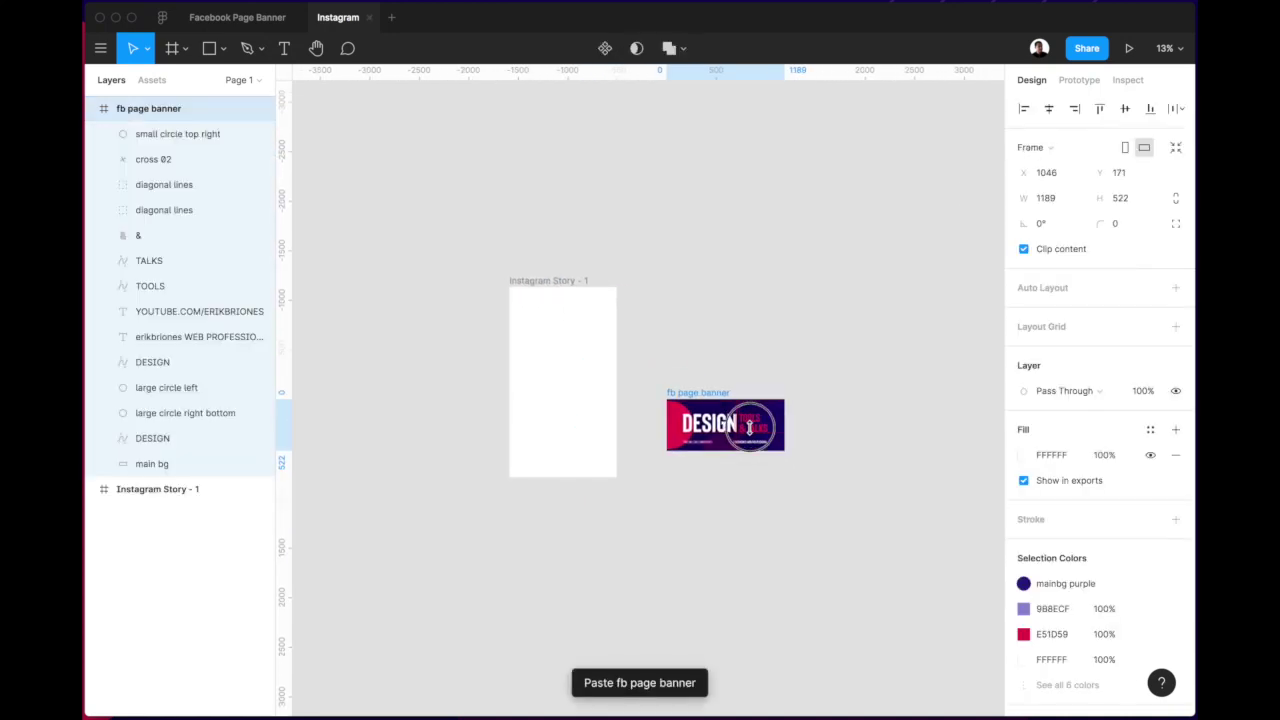
Re-paste the banner and place it to the right of the Story frame.
drag(749, 428, 752, 429)
key(minus)
key(plus)
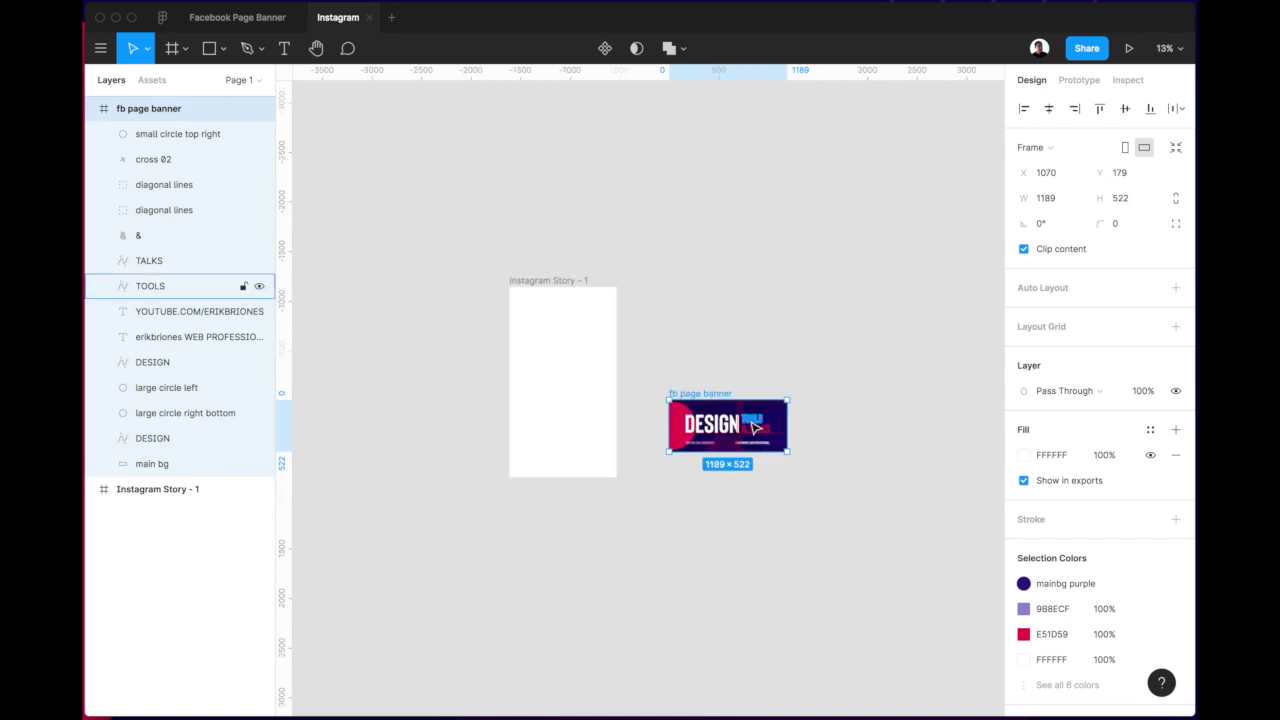
key(plus)
drag(759, 458, 712, 456)
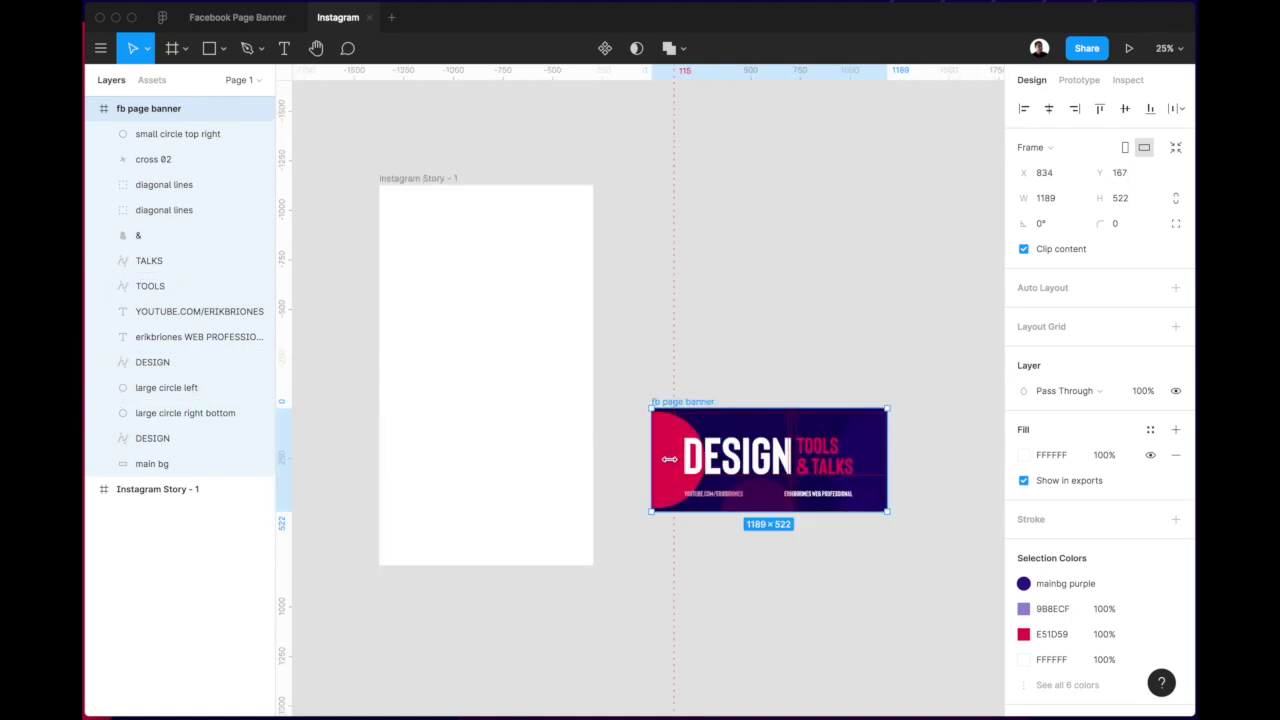
key(Delete)
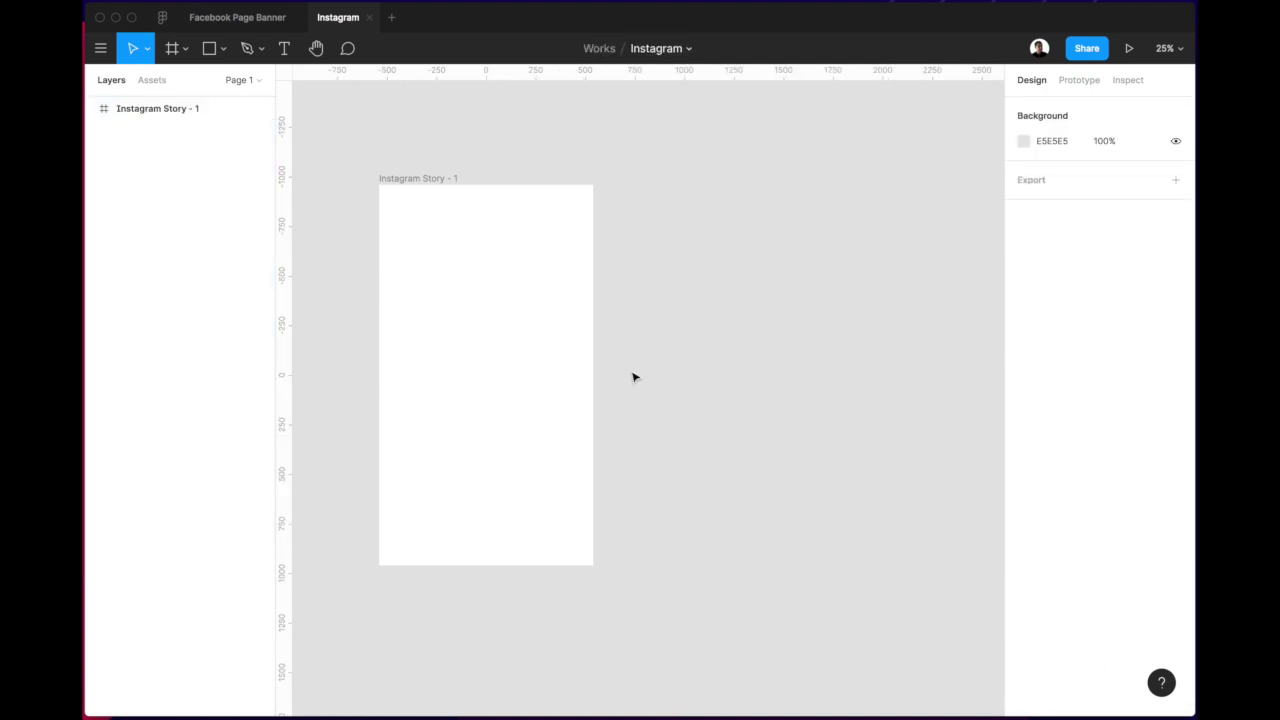
key(ctrl+v)
drag(684, 405, 795, 434)
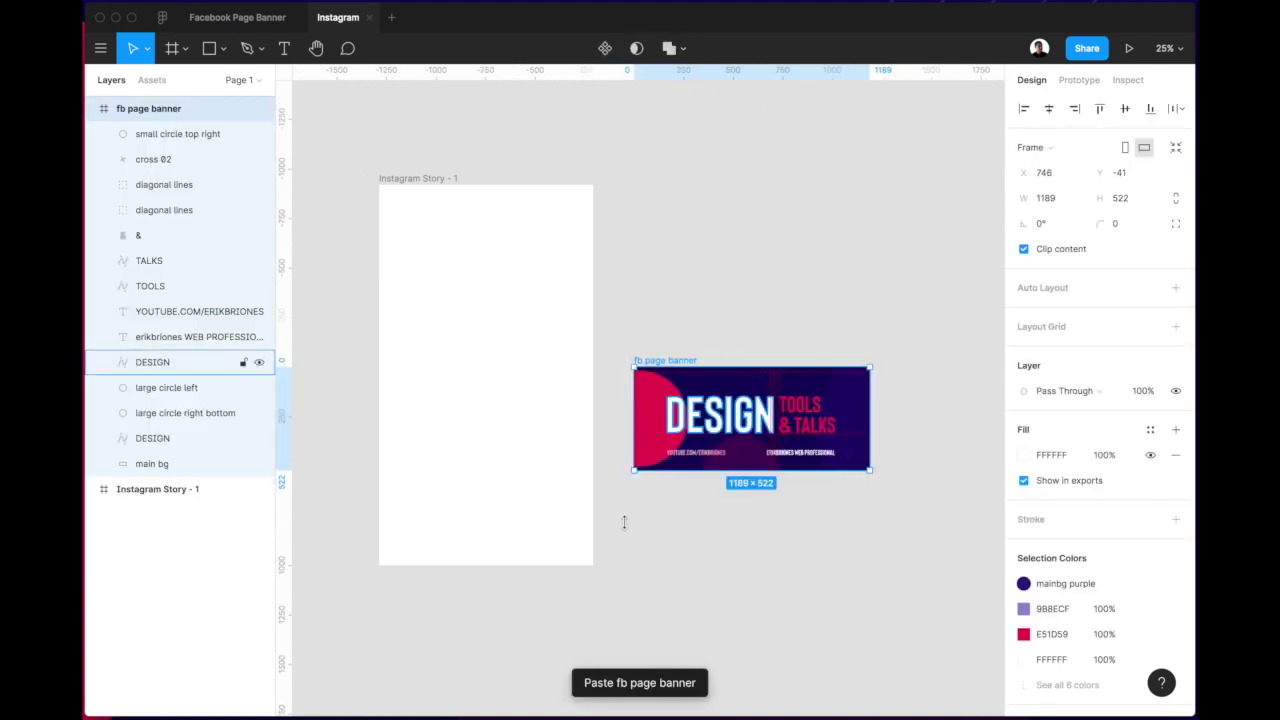
Shift the Instagram Story frame slightly left, away from the banner.
click(624, 521)
click(414, 179)
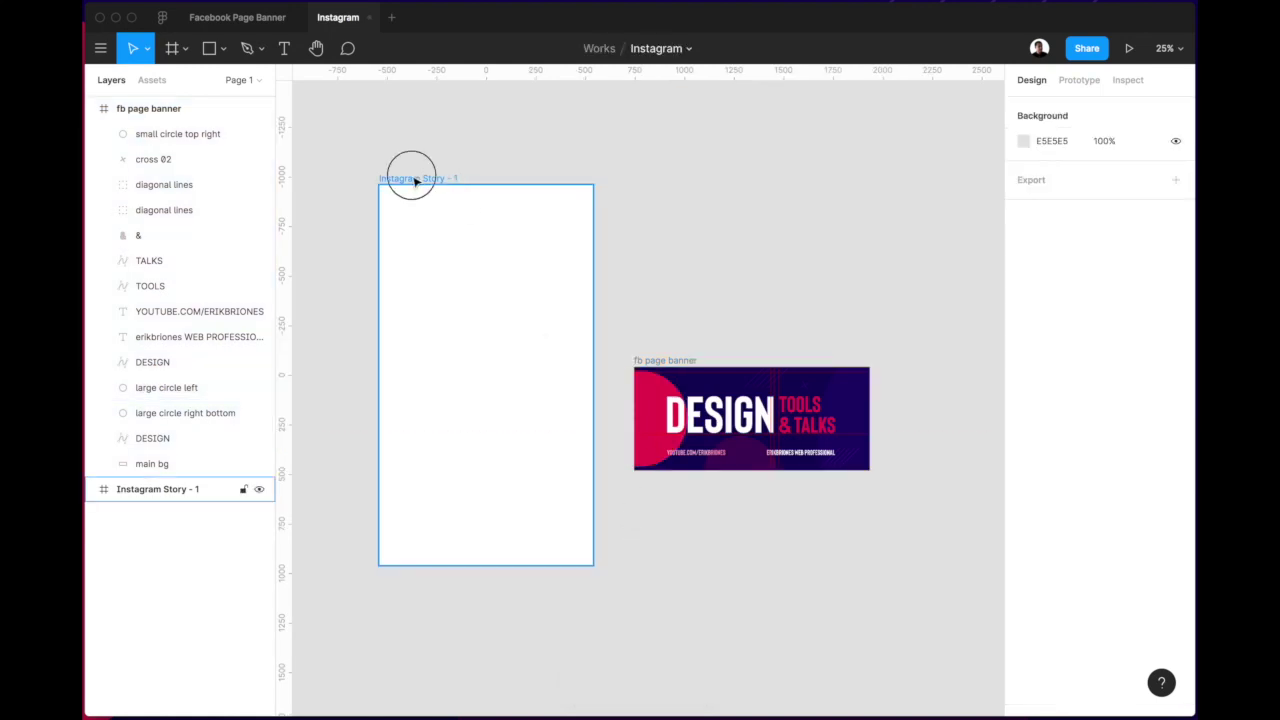
drag(414, 179, 394, 180)
scroll(394, 177, left, 5)
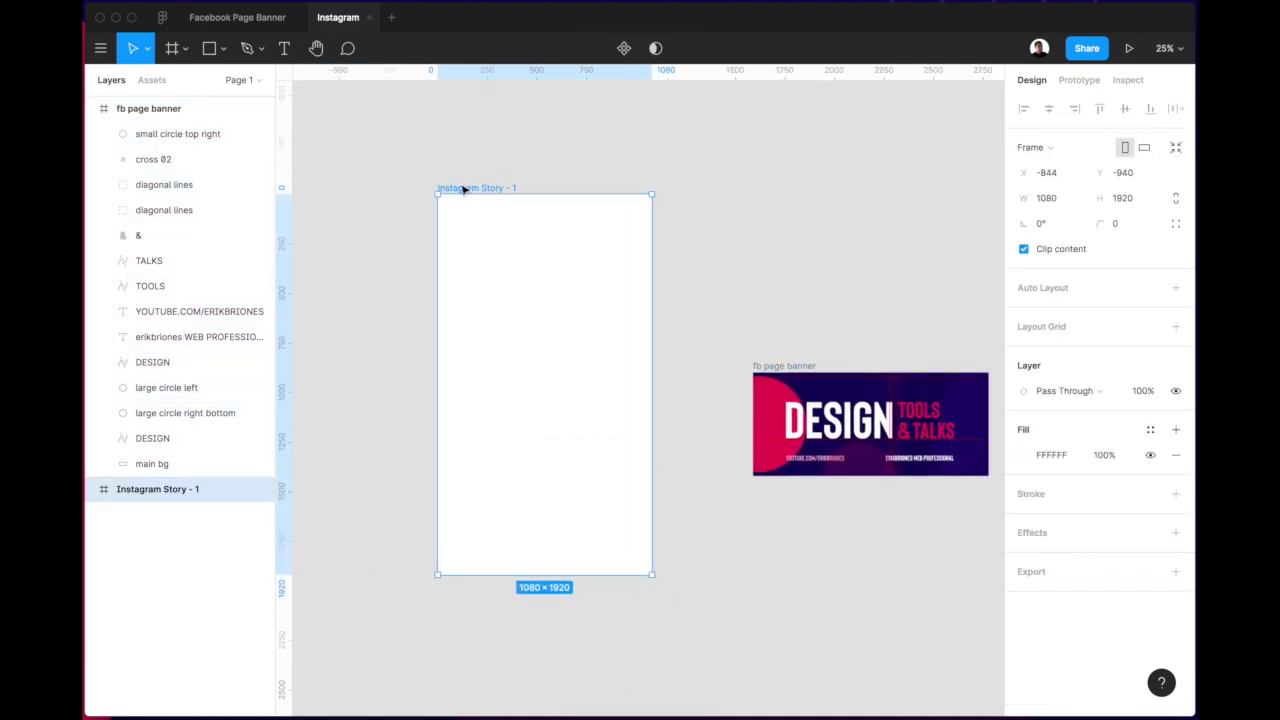
drag(489, 189, 474, 189)
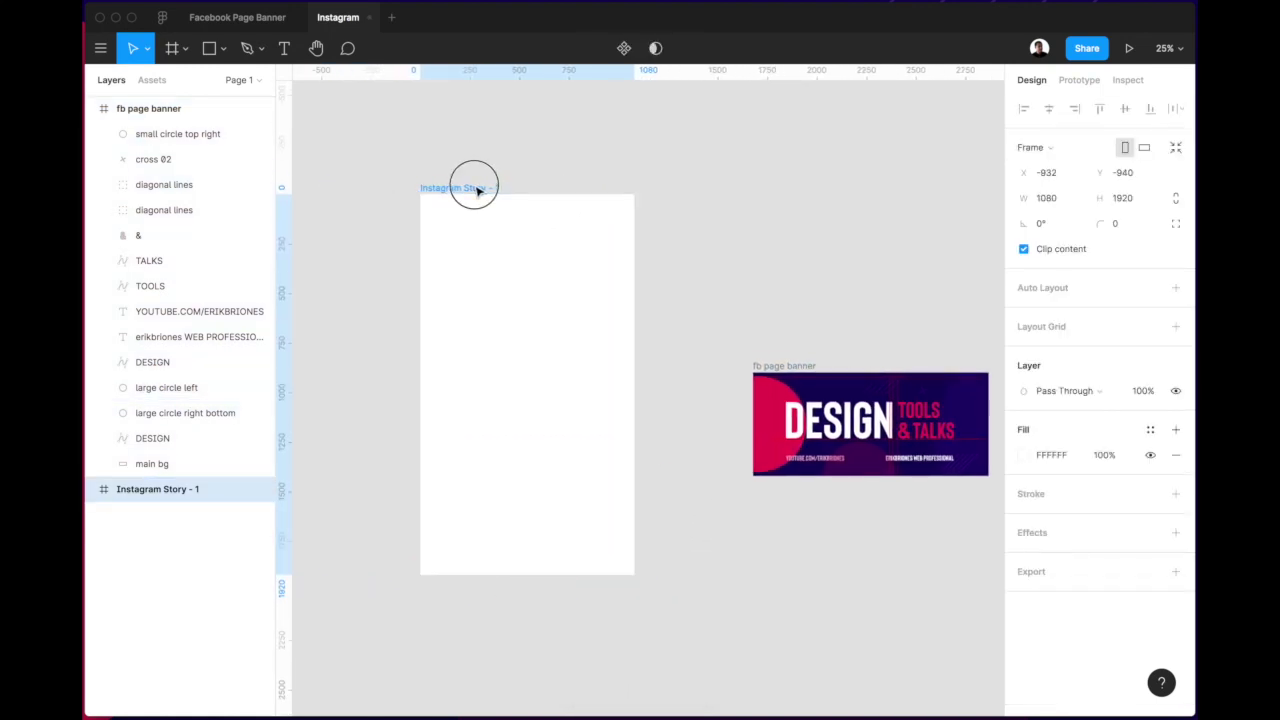
Copy the banner's large circle into the story, enlarged and half past its right edge.
click(771, 424)
drag(771, 424, 558, 431)
drag(606, 366, 701, 309)
drag(592, 395, 612, 411)
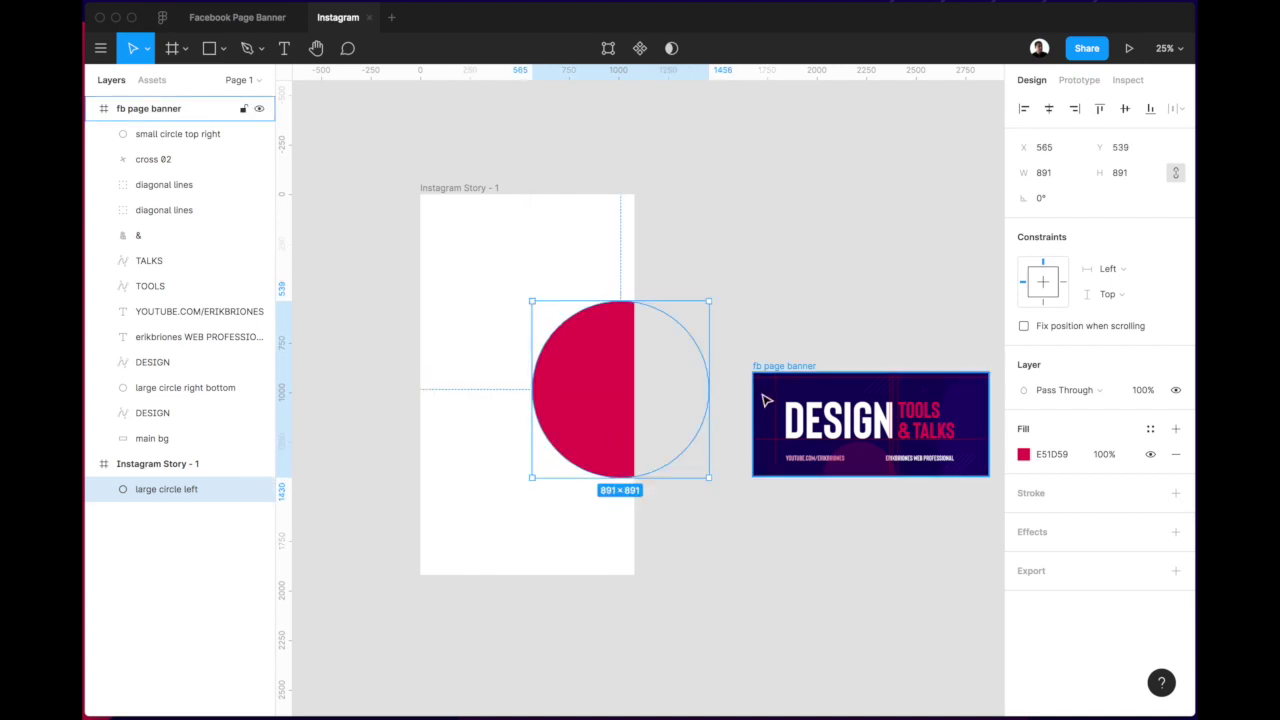
Paste the banner's main bg into the story at 1080×1920, behind the circle.
click(766, 400)
click(152, 440)
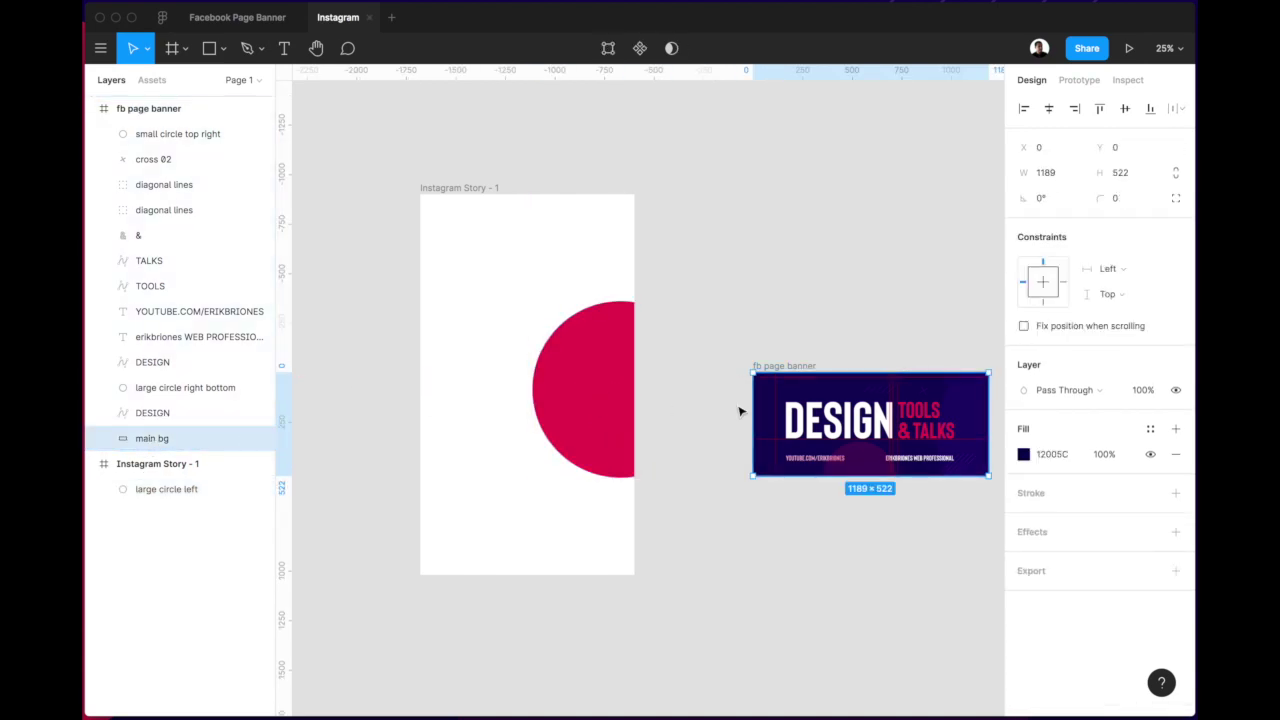
click(486, 189)
key(ctrl+v)
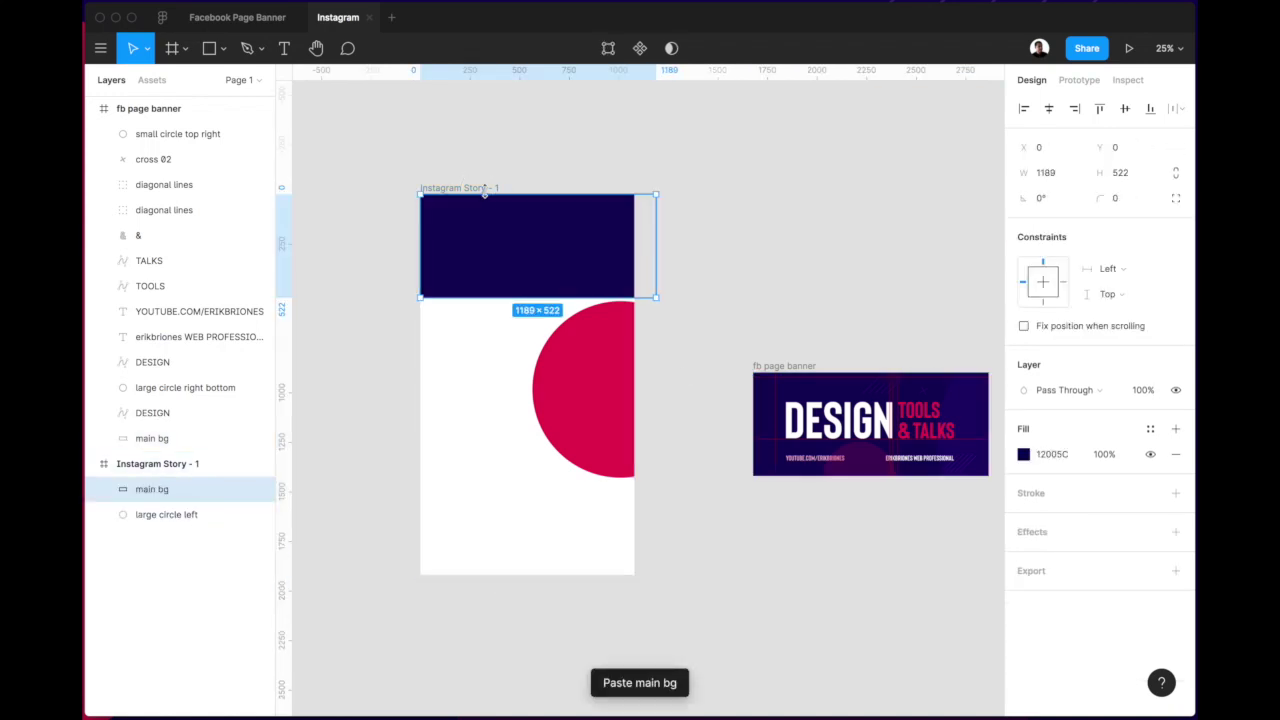
drag(532, 297, 540, 575)
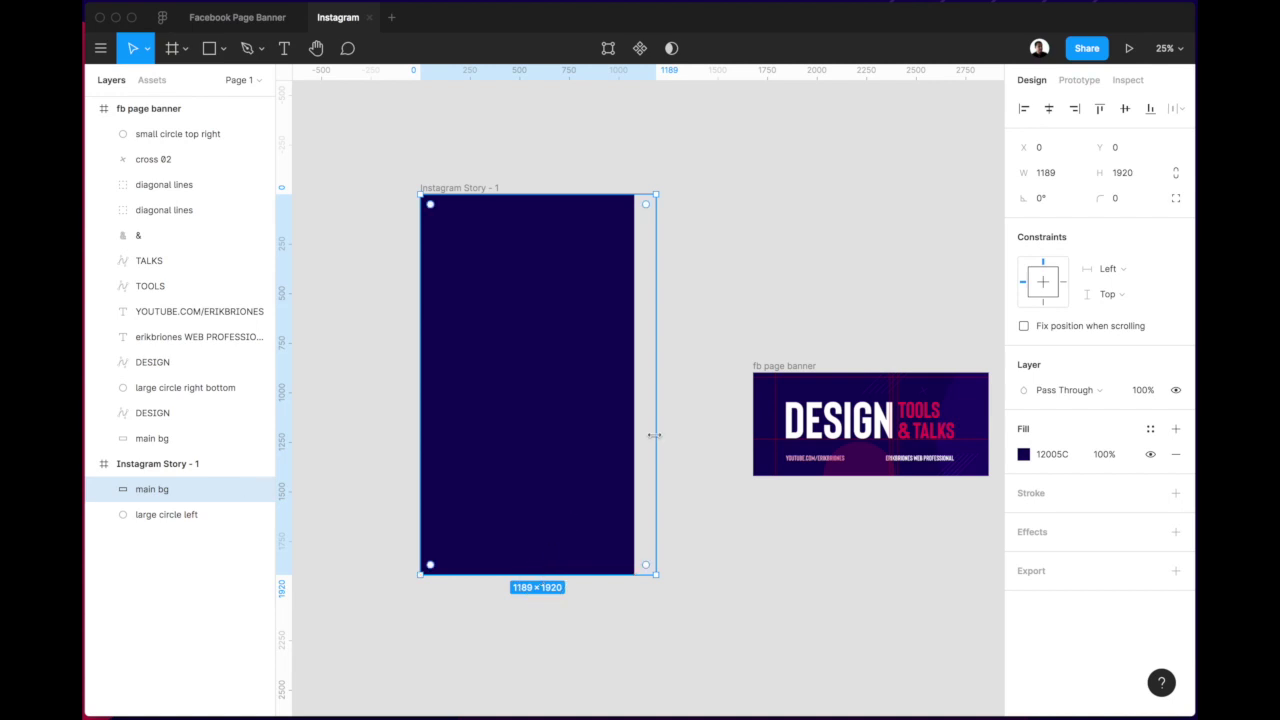
drag(652, 436, 634, 434)
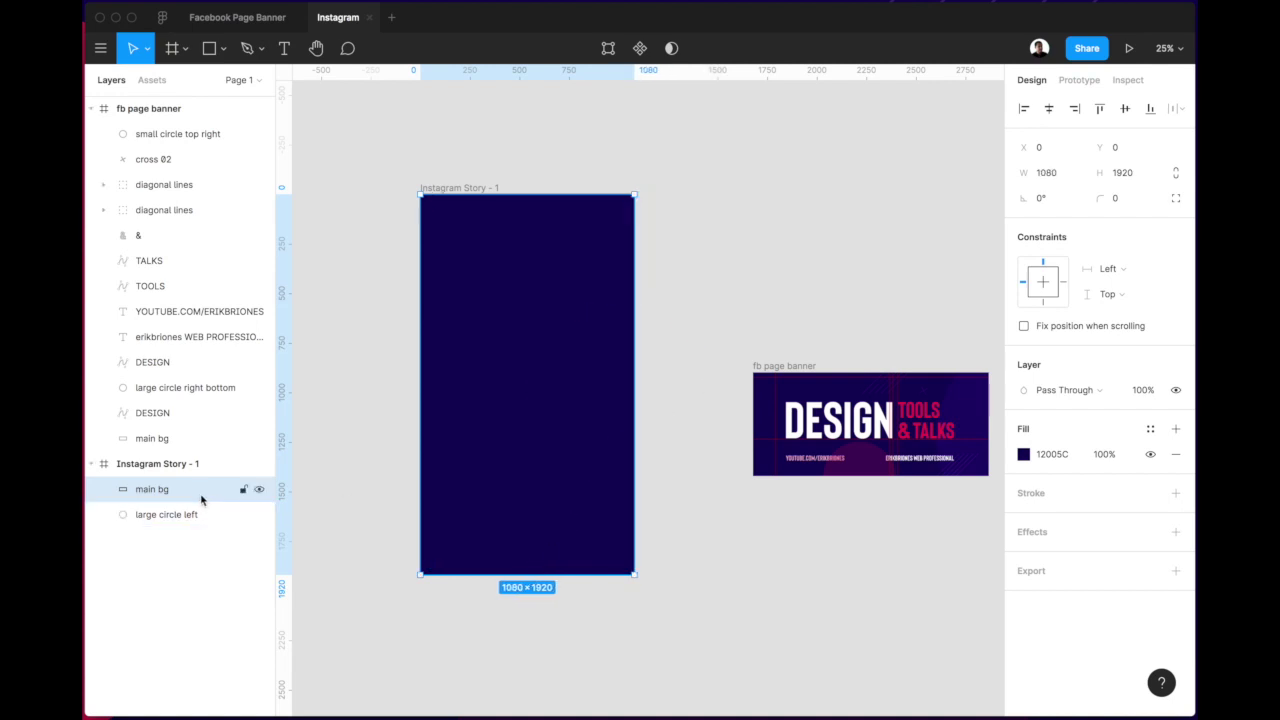
drag(200, 500, 200, 531)
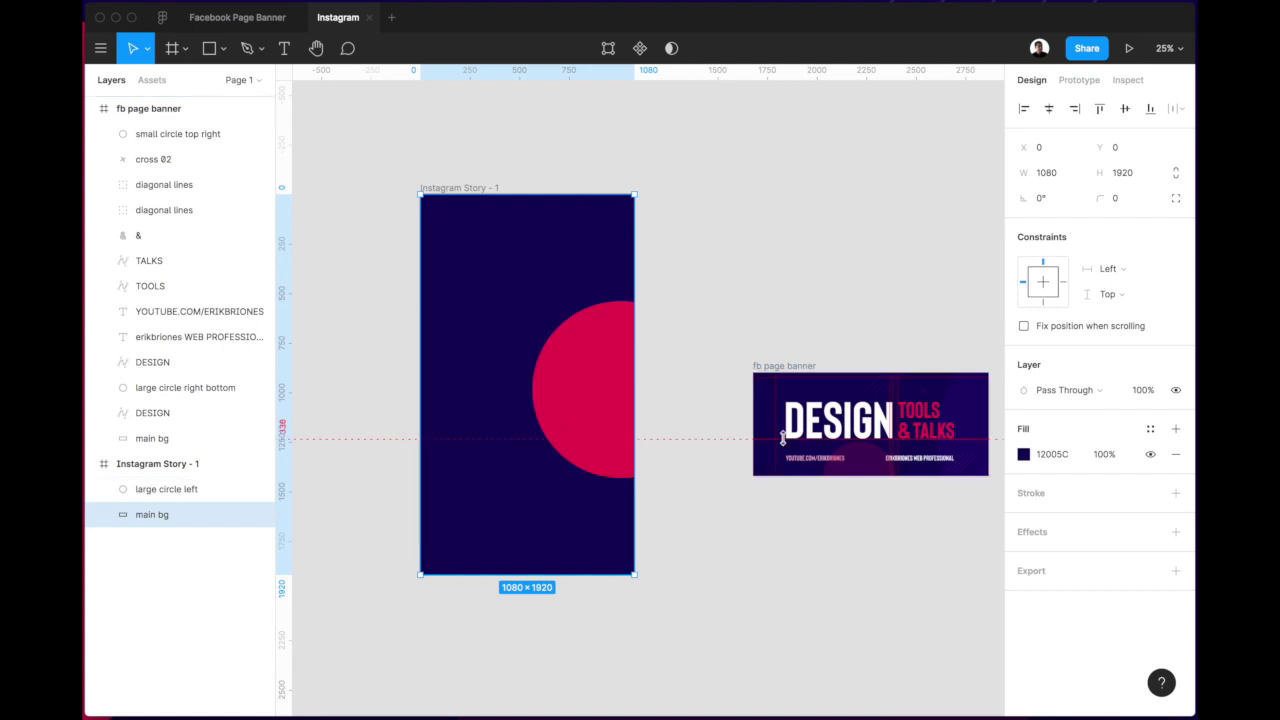
click(607, 405)
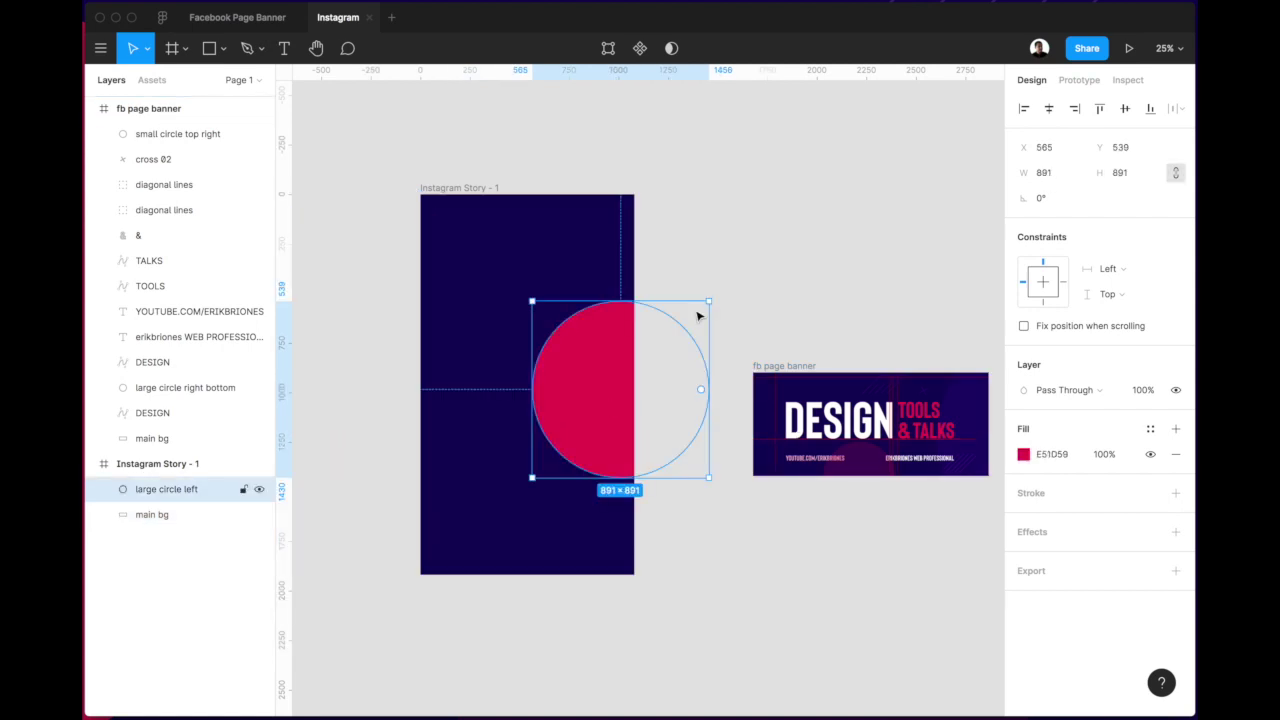
click(749, 269)
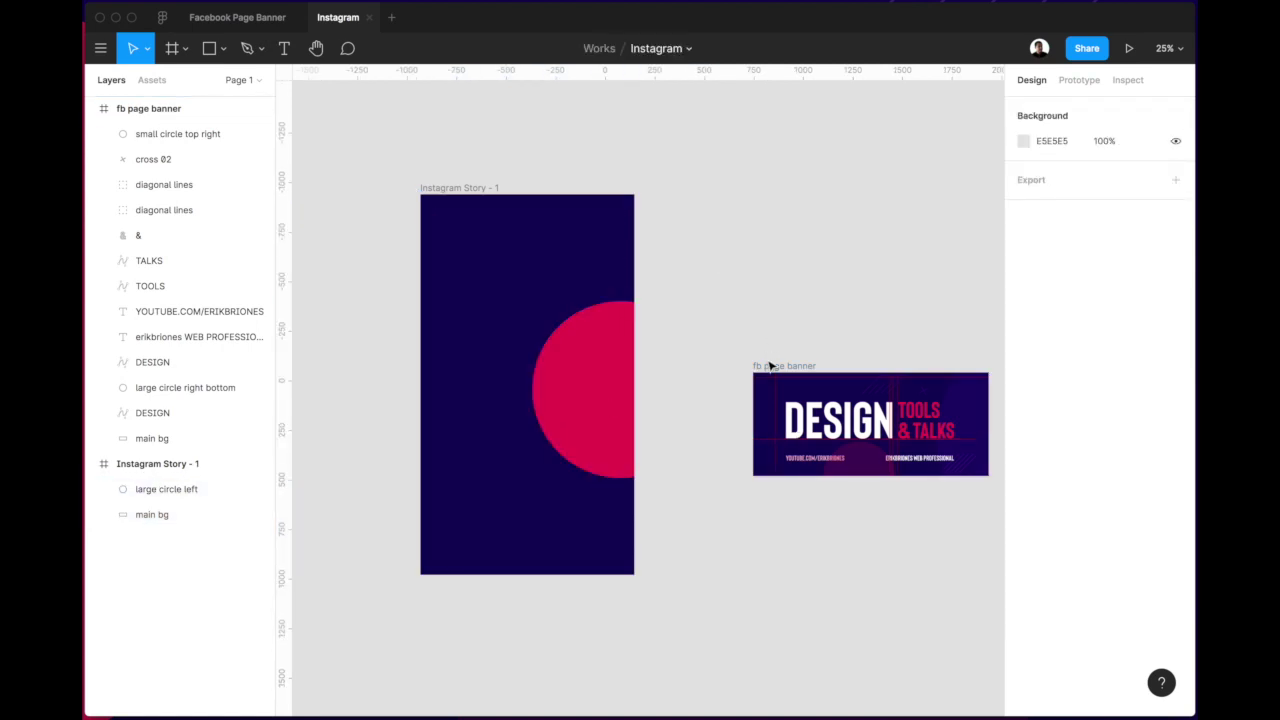
drag(770, 366, 812, 369)
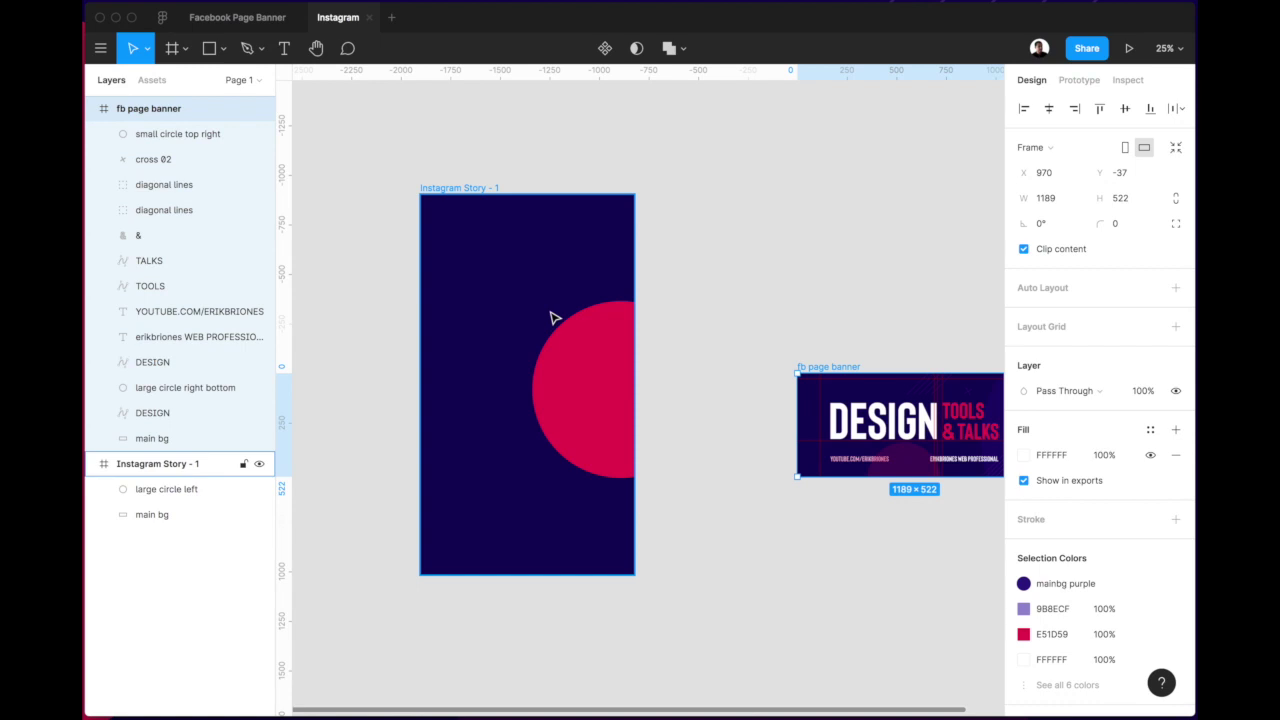
Add a text box near the top of the story with white fff text.
key(t)
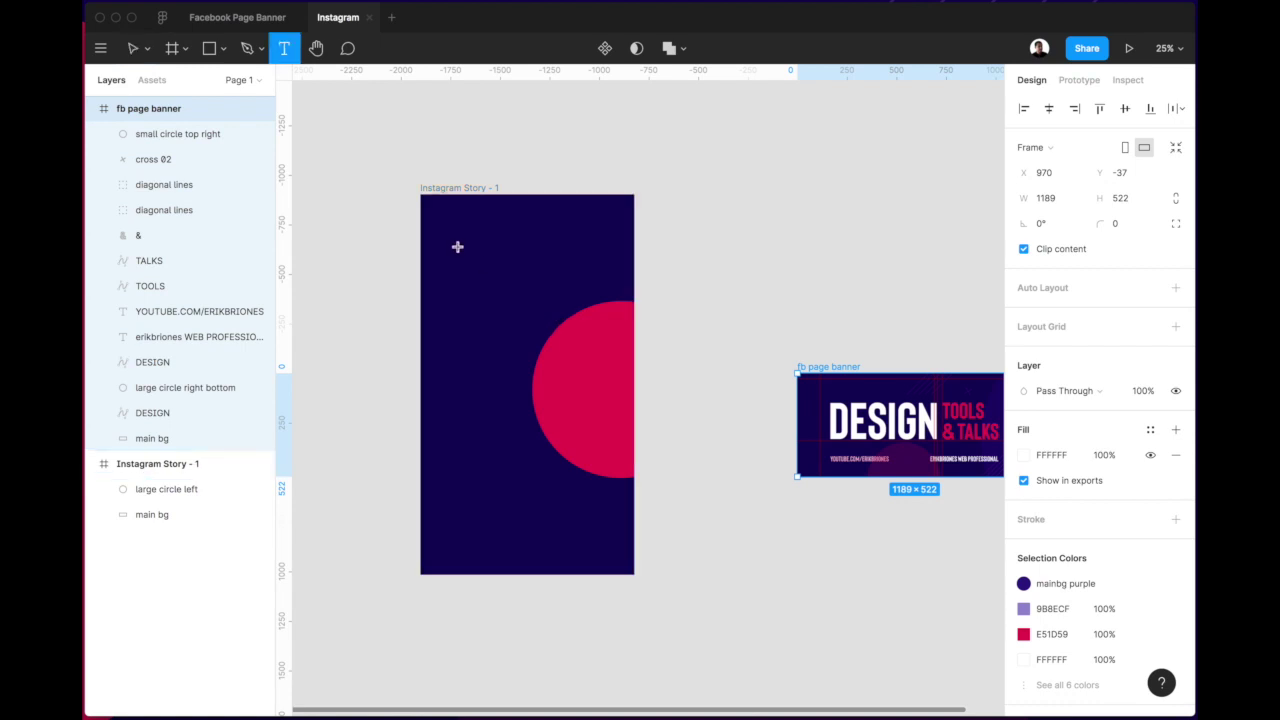
drag(453, 238, 613, 538)
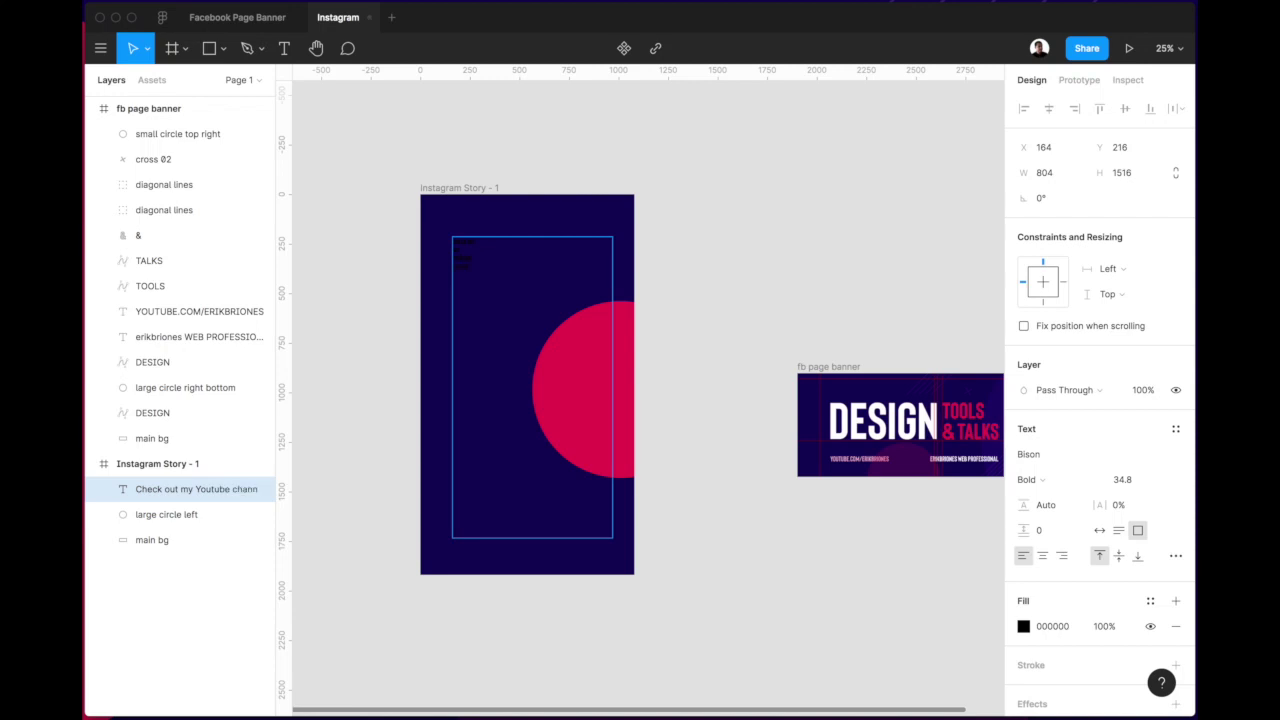
text(el)
key(ctrl+a)
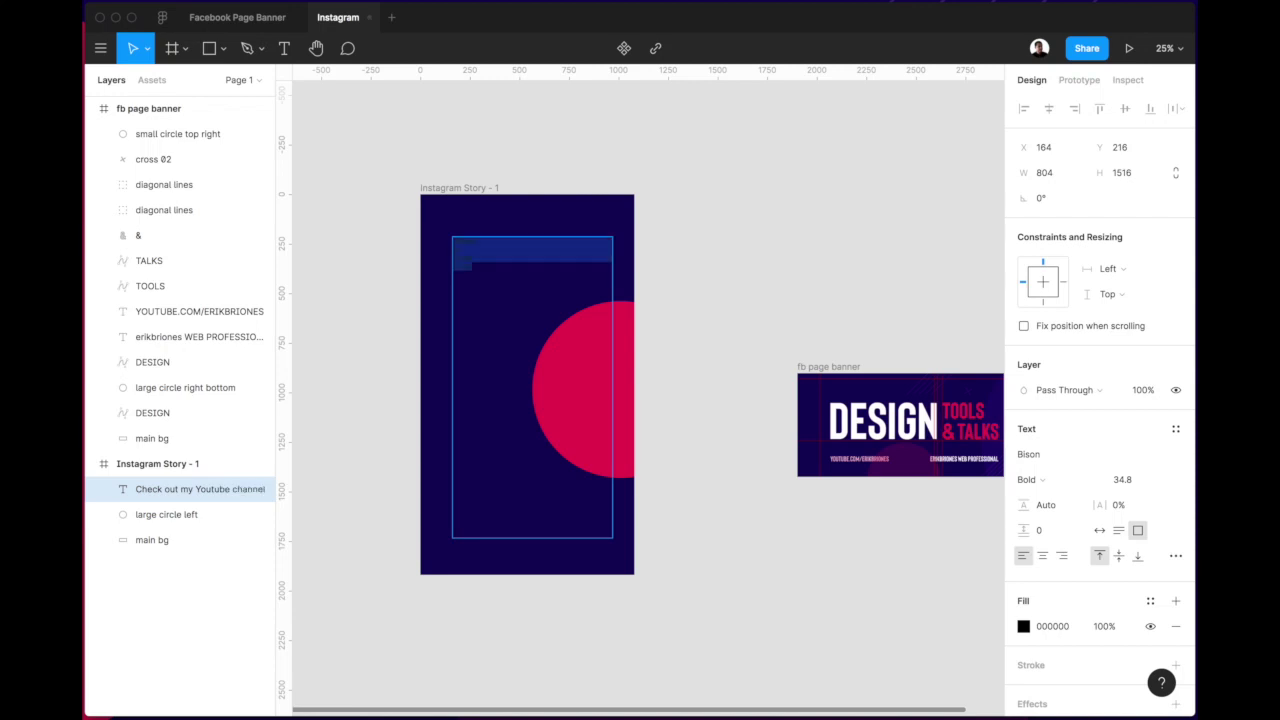
click(1052, 626)
text(fff)
key(Return)
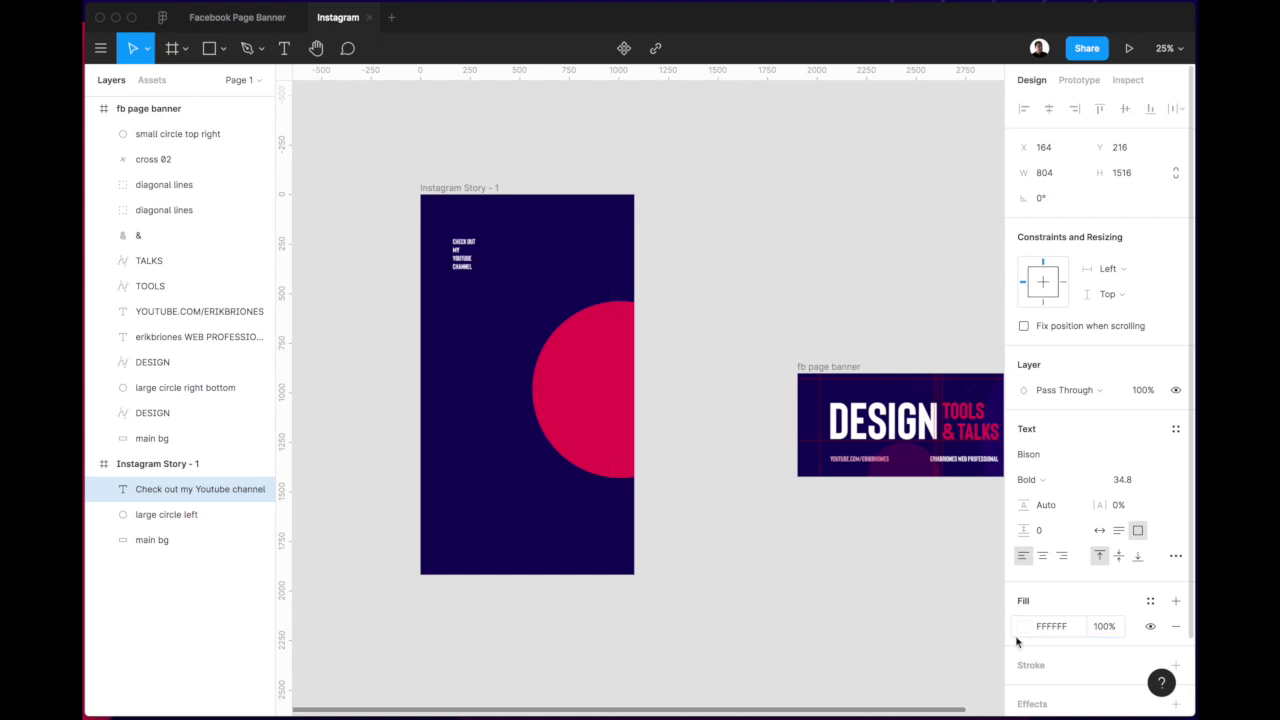
Set the headline font size to 144, then enlarge all its text to 288.
click(1160, 481)
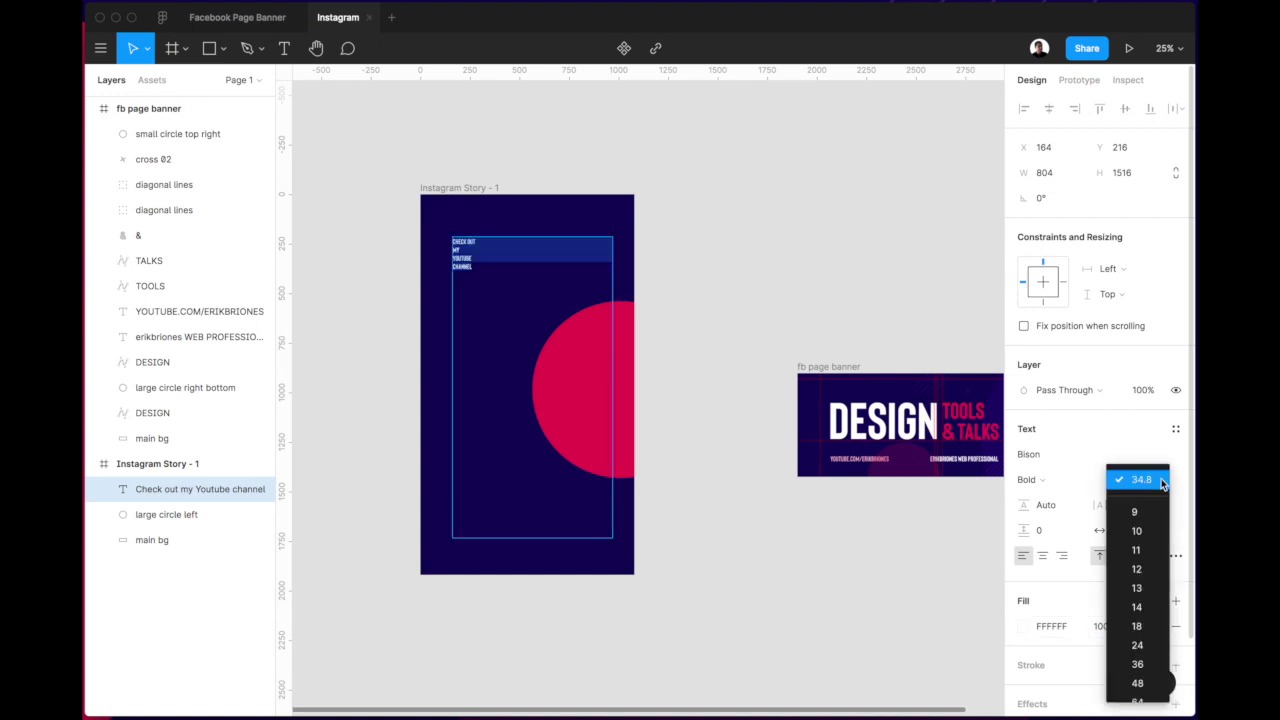
scroll(1138, 672, down, 2)
click(1138, 668)
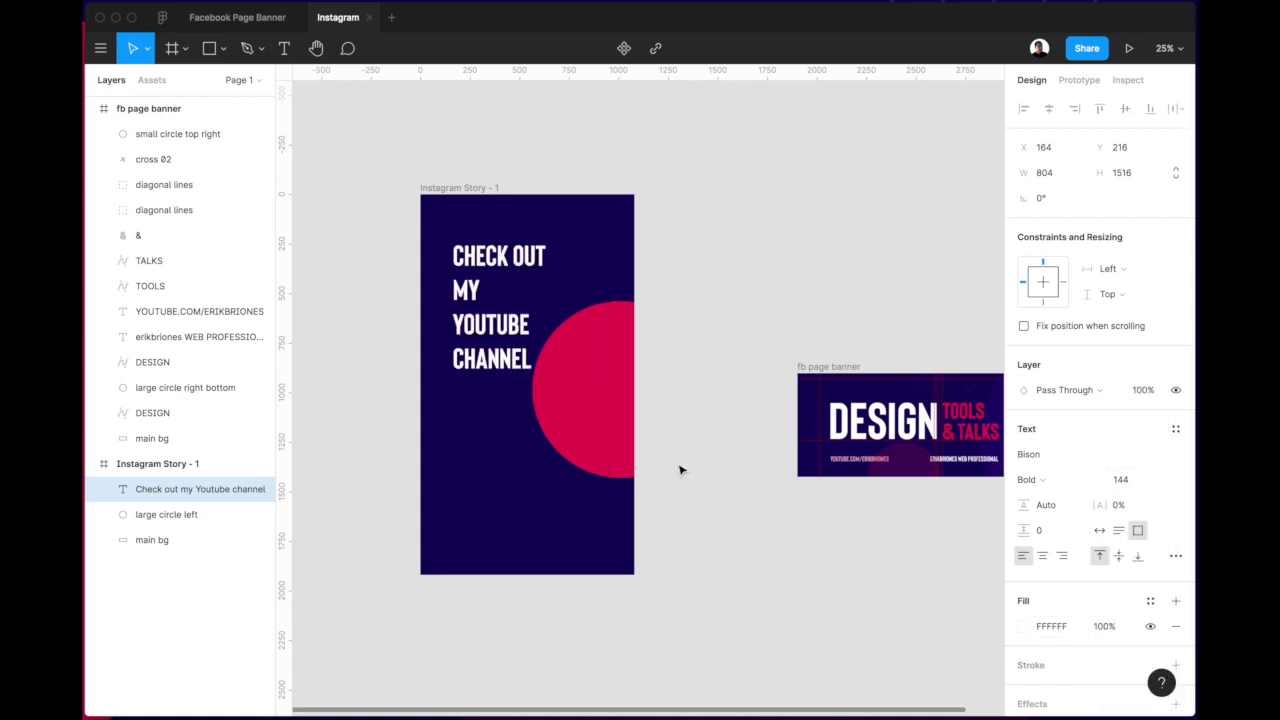
double_click(496, 290)
click(482, 300)
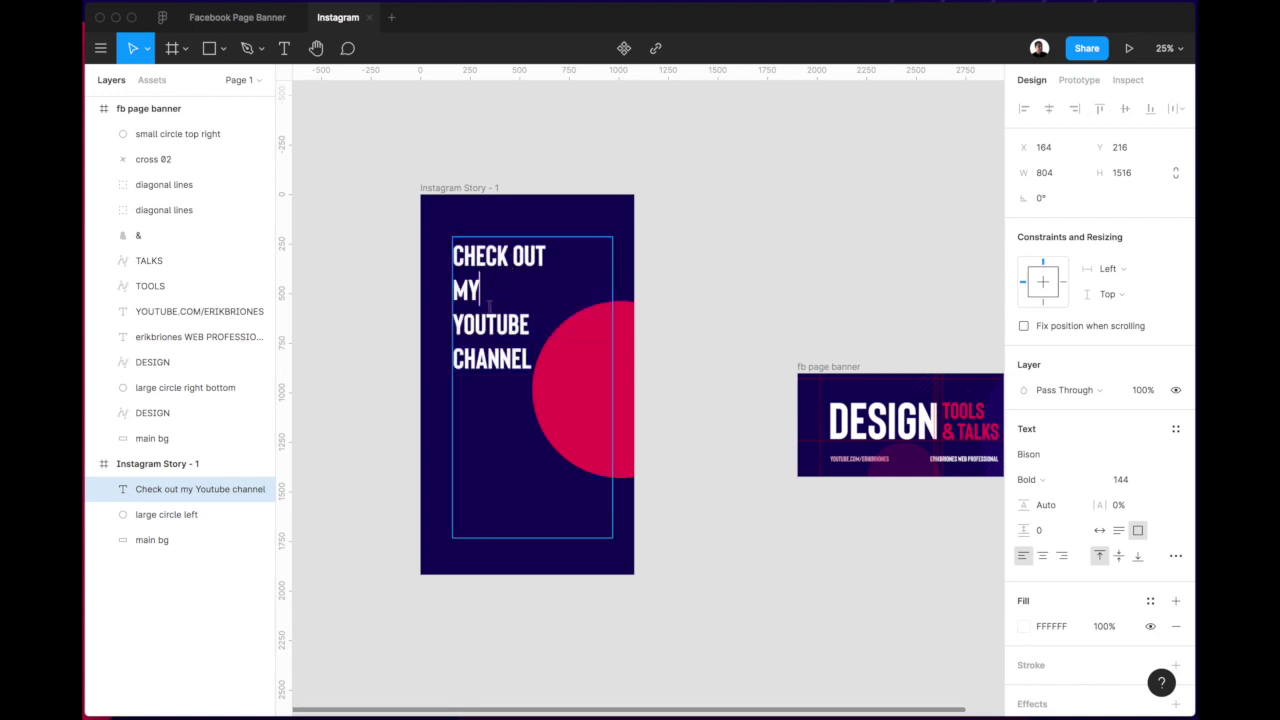
key(super+a)
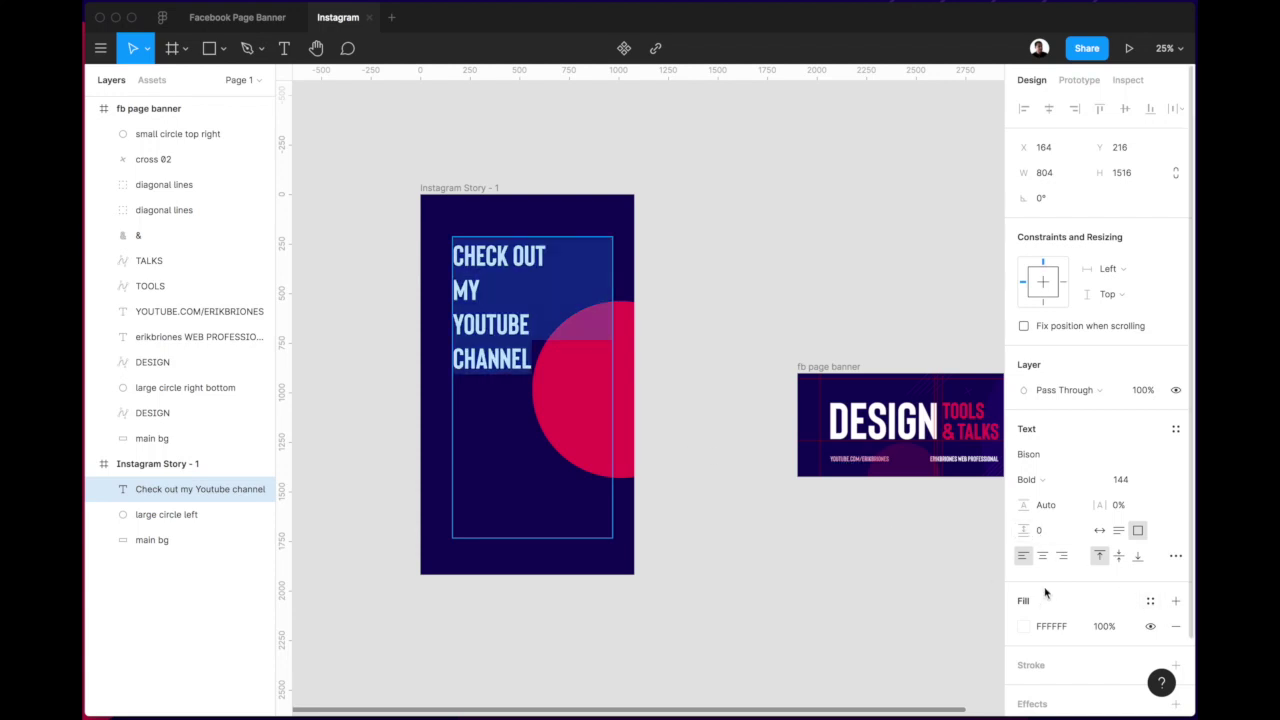
click(1163, 483)
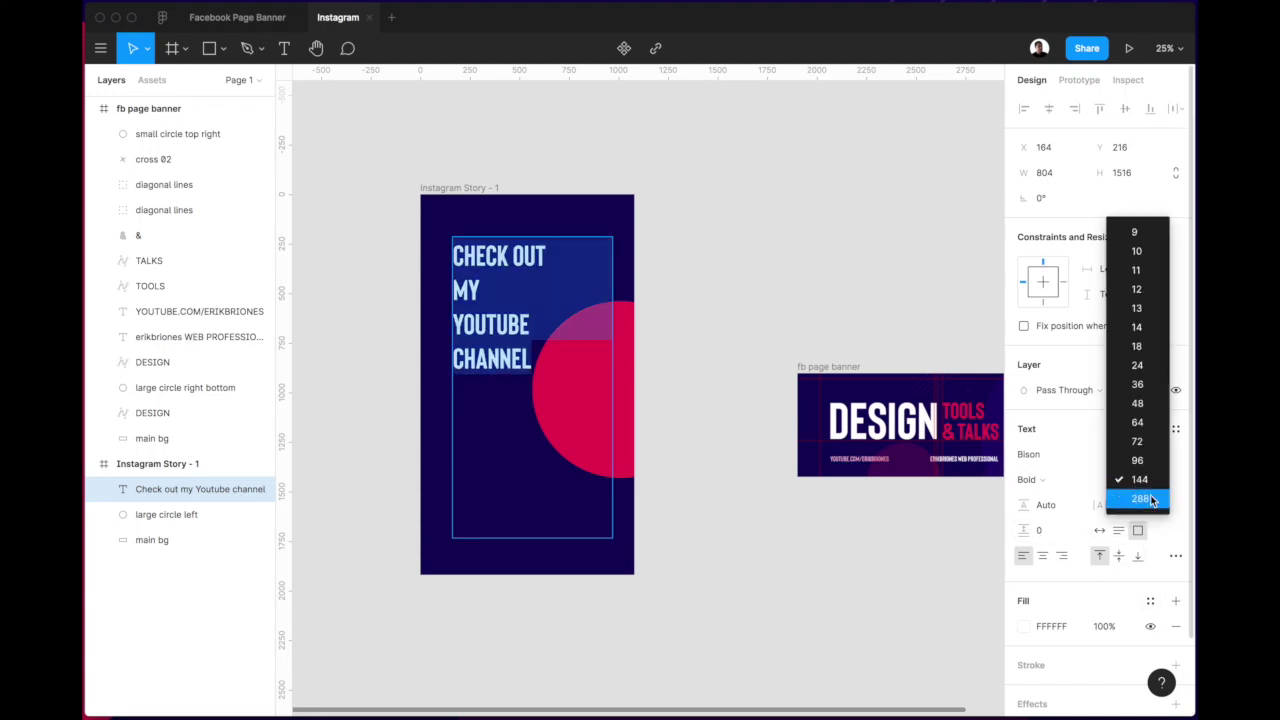
click(1146, 499)
key(Escape)
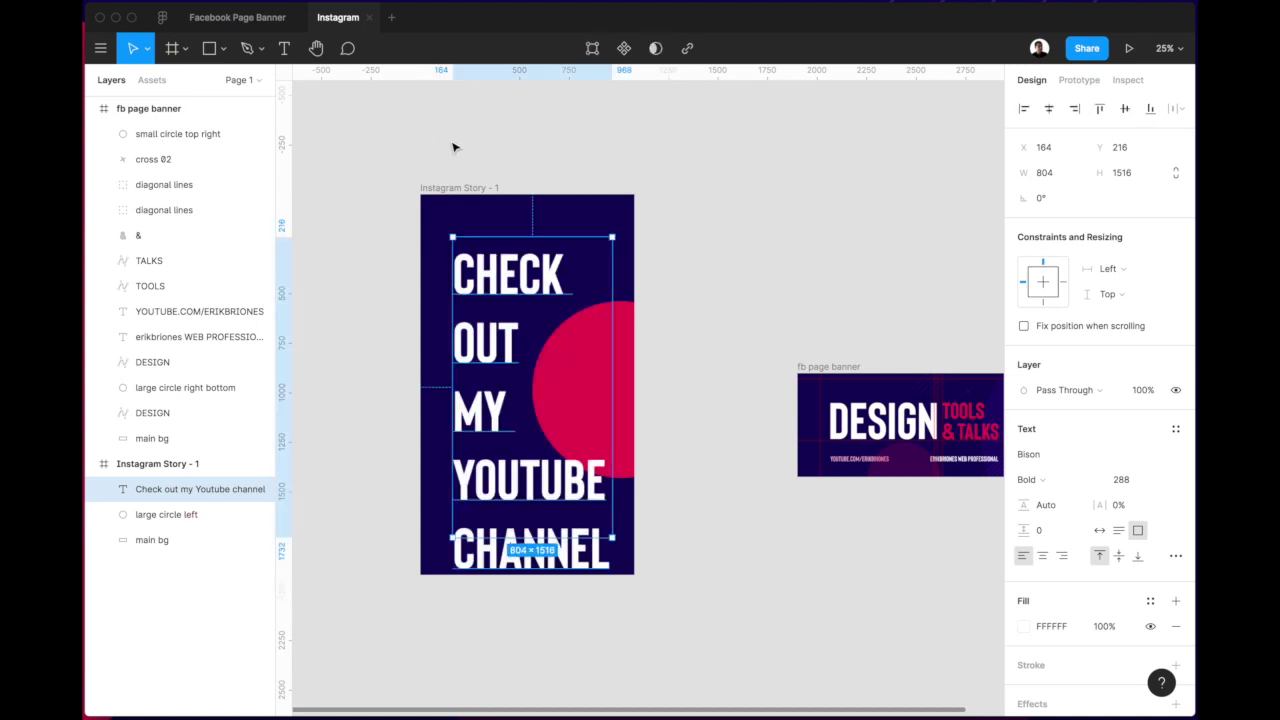
Drag the headline toward the top-left and change its line height from 120% to 100%.
drag(530, 286, 520, 262)
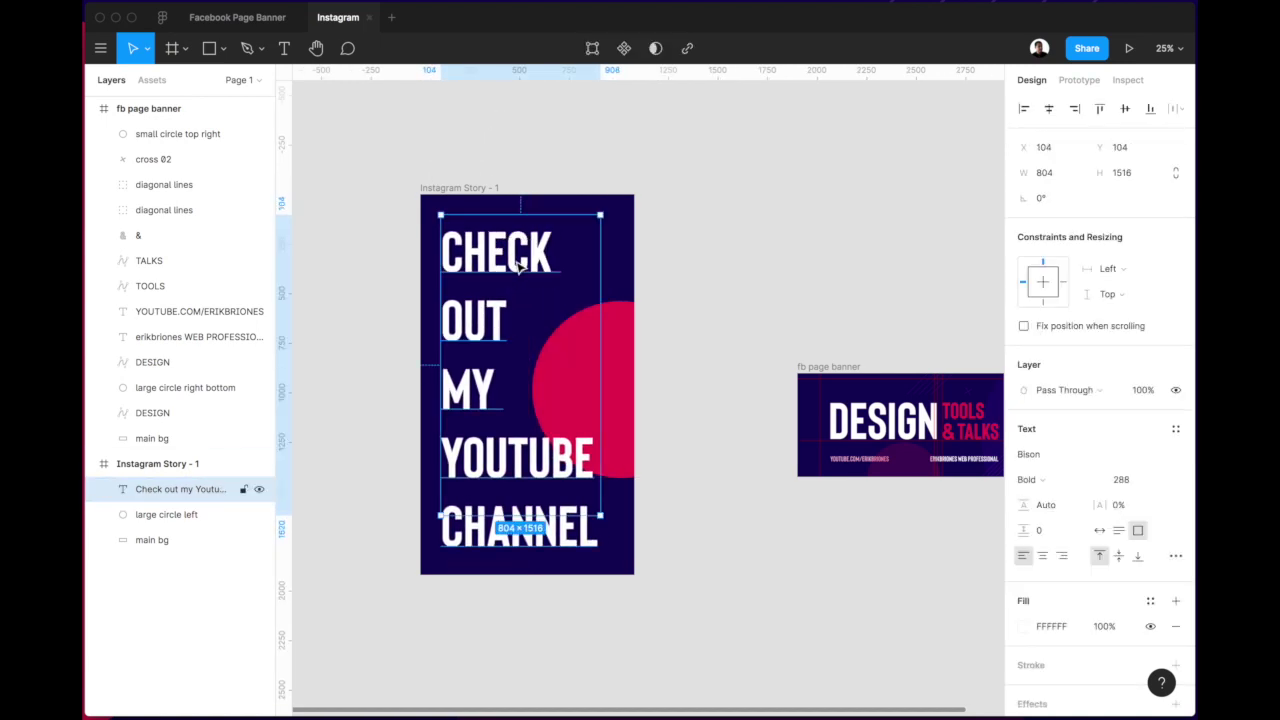
click(1062, 511)
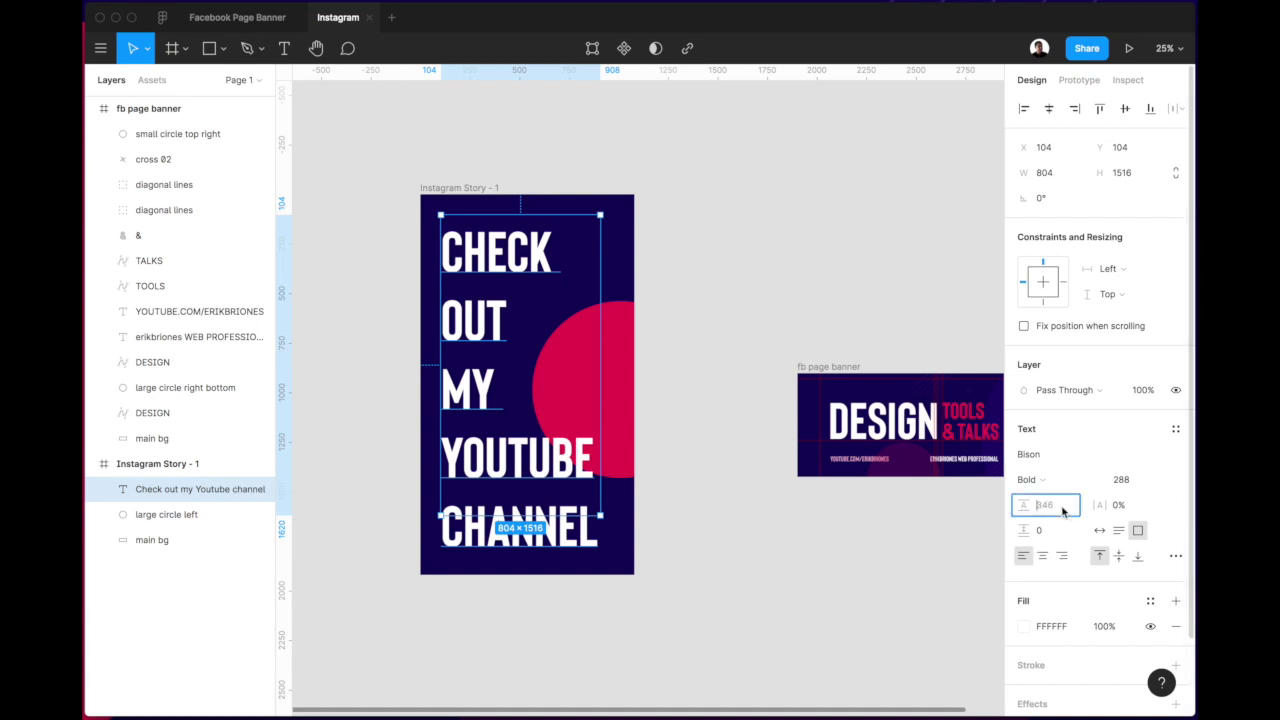
text(120%)
key(Return)
double_click(519, 477)
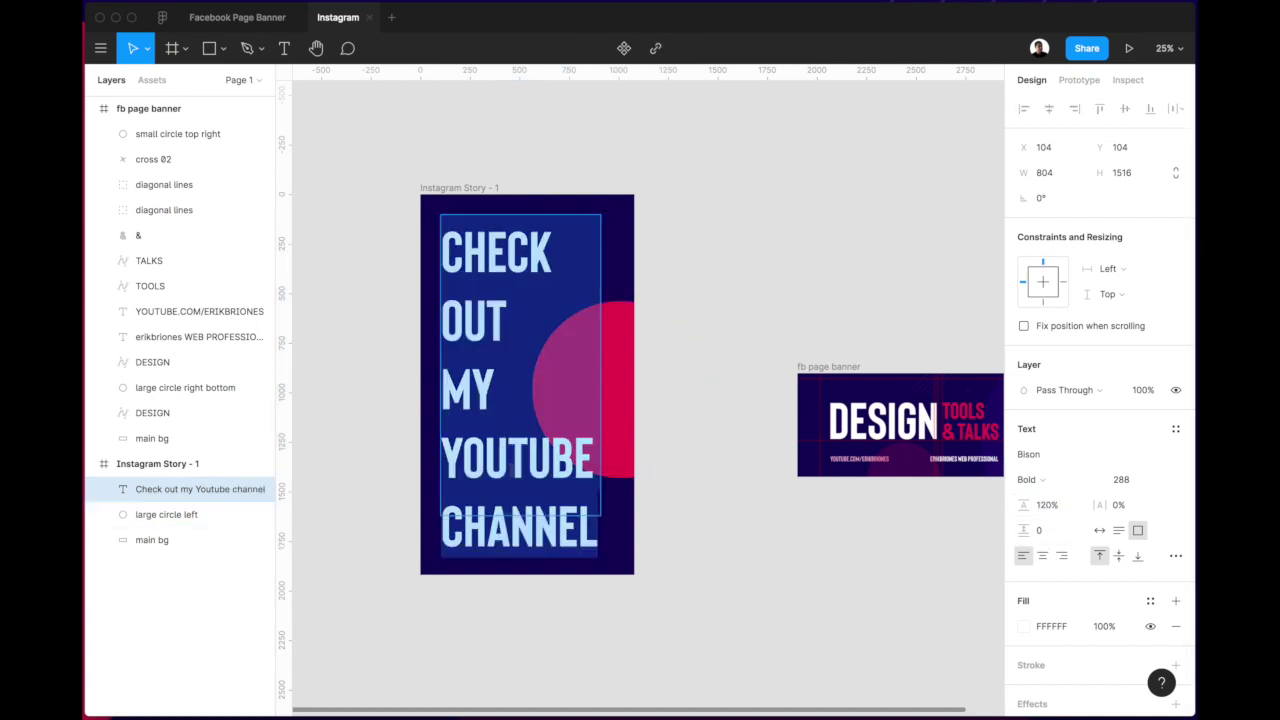
click(1058, 509)
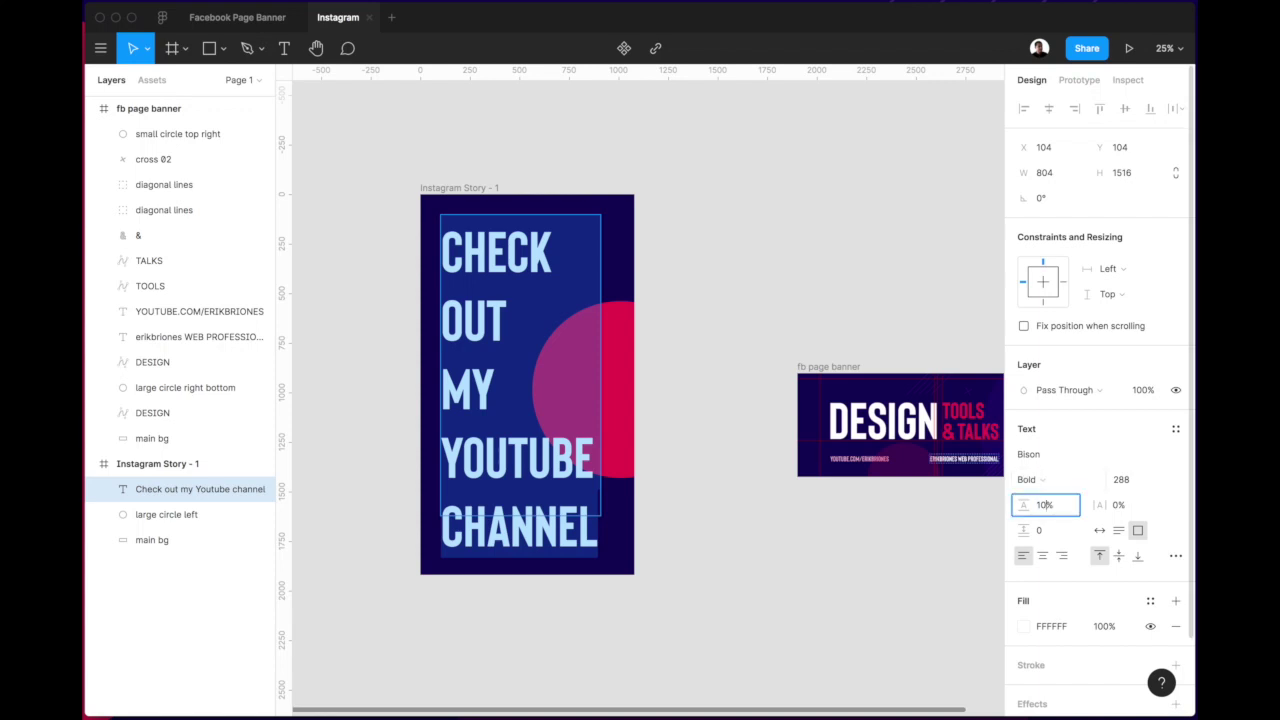
key(Return)
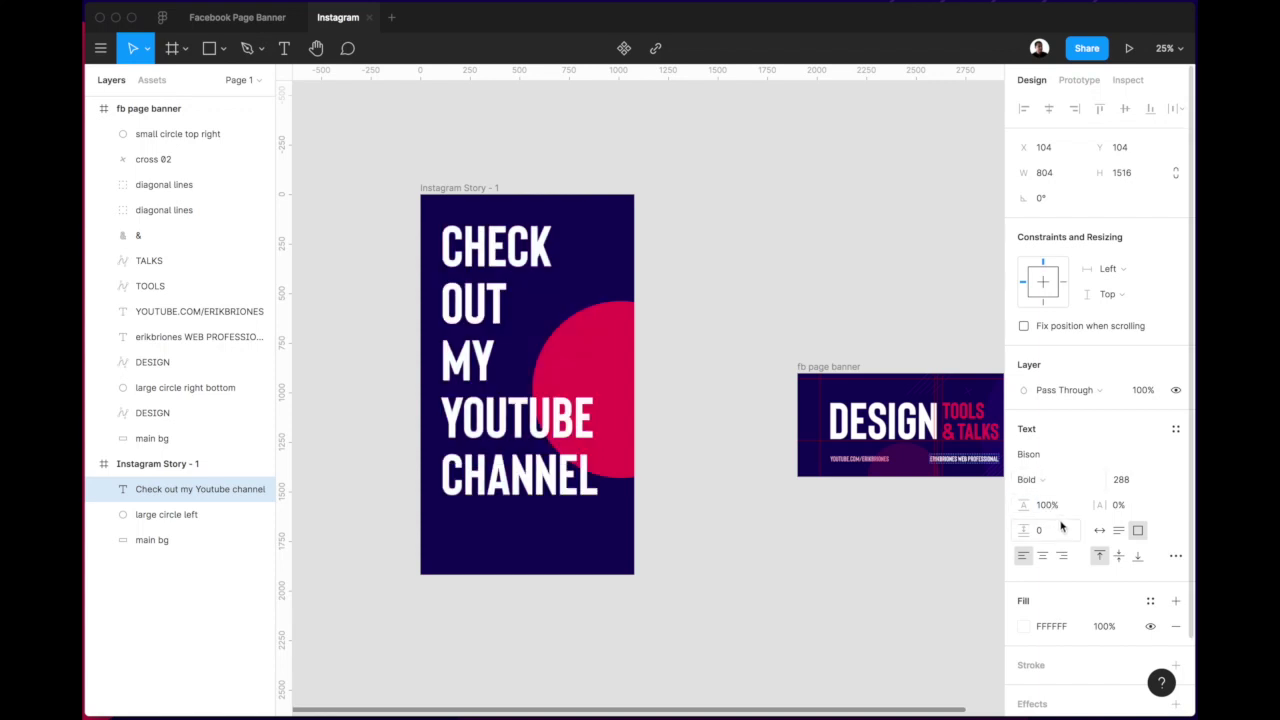
click(734, 480)
scroll(612, 462, left, 2)
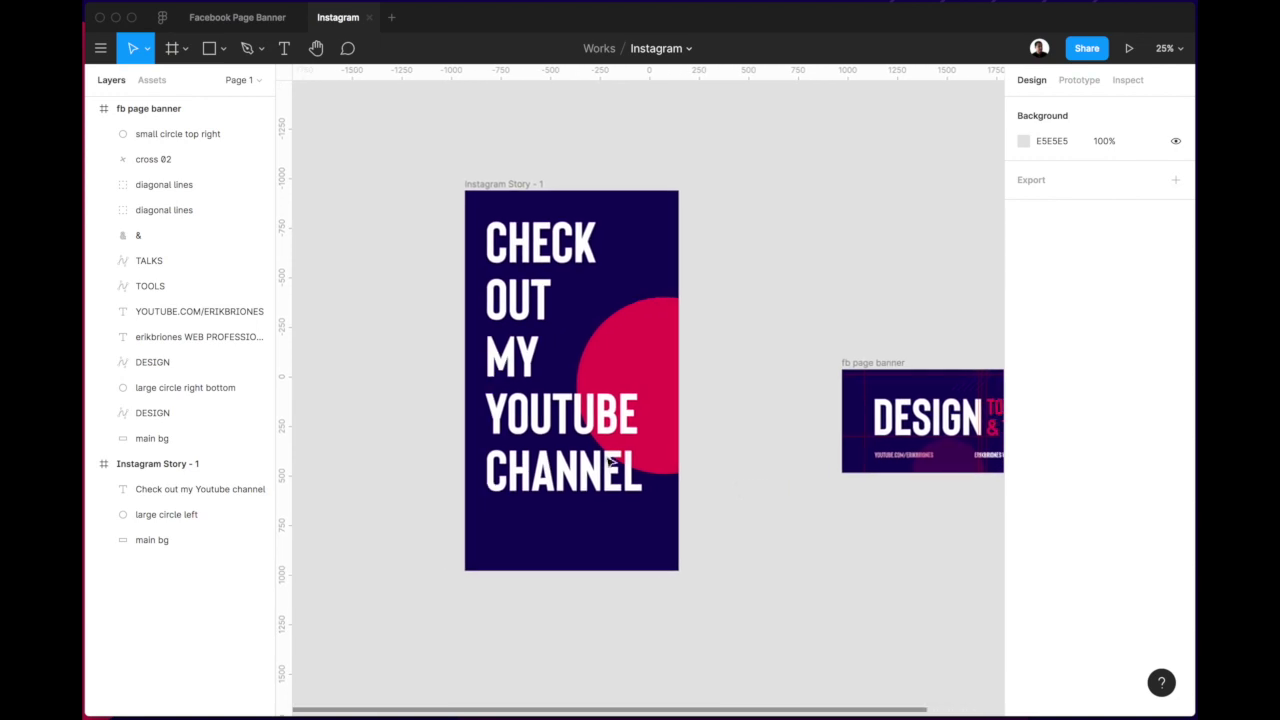
scroll(580, 448, right, 2)
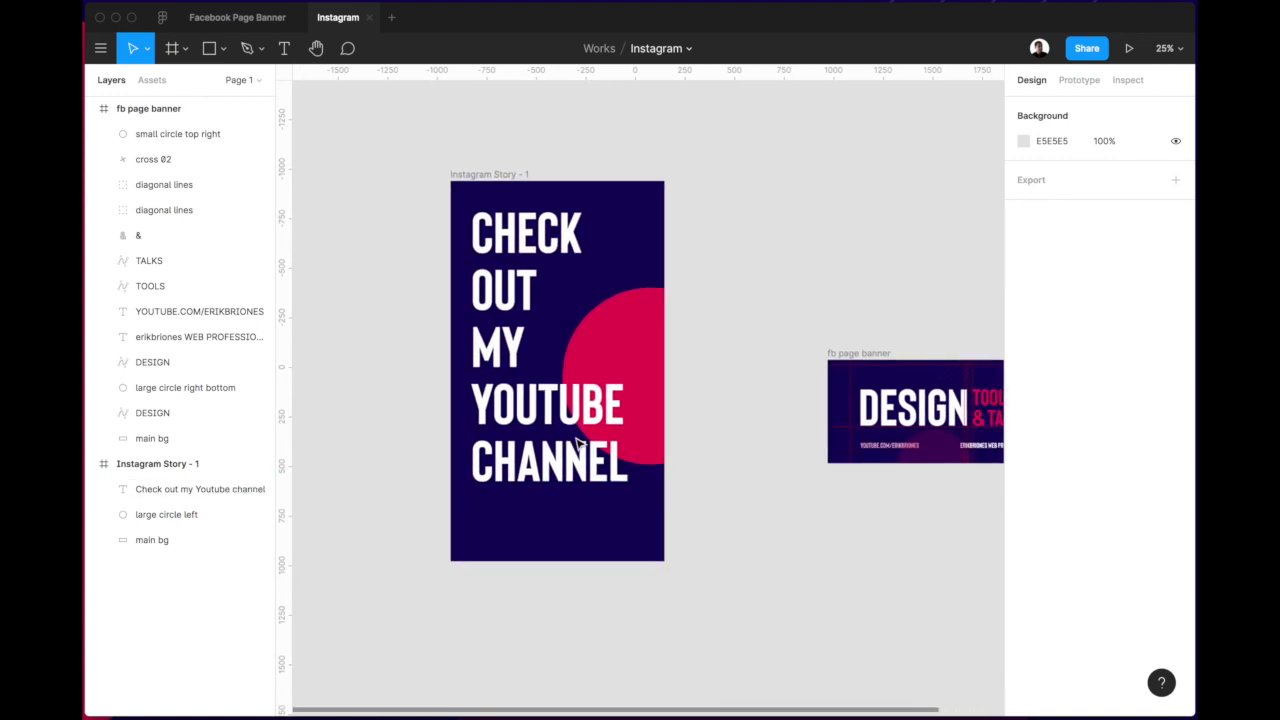
click(580, 410)
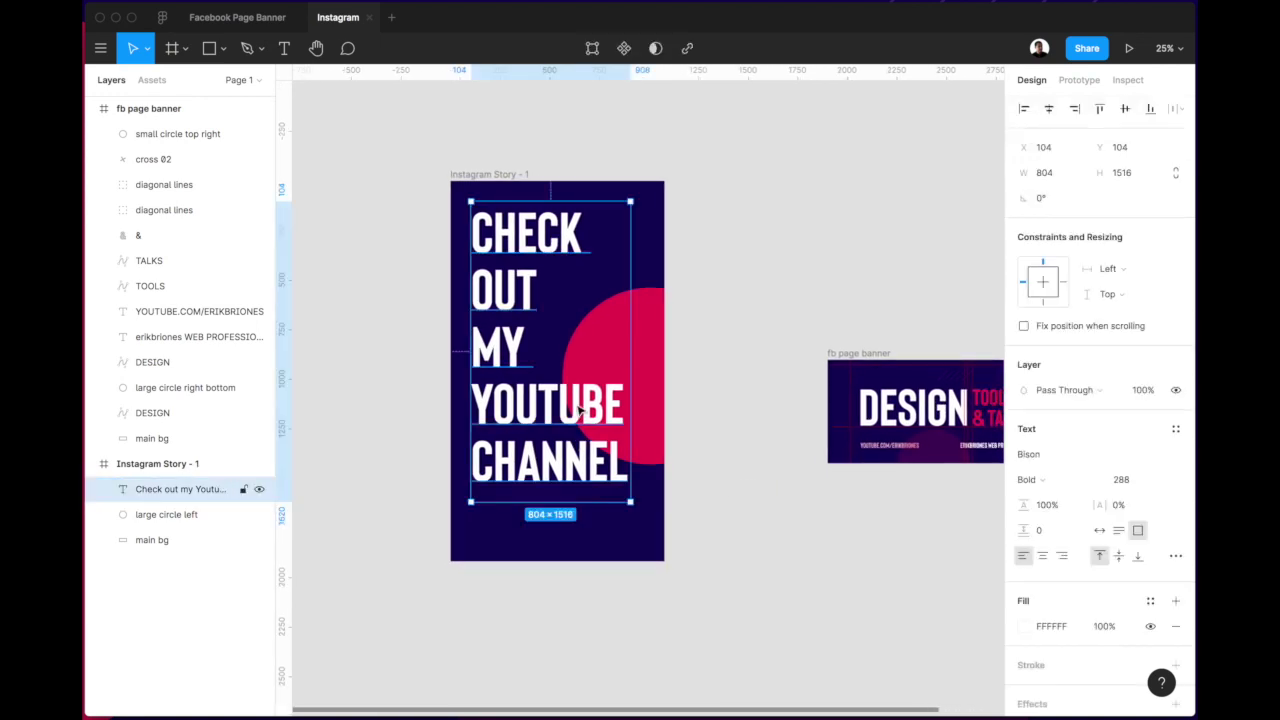
Enlarge the pink circle and move it up toward the story's top.
click(743, 375)
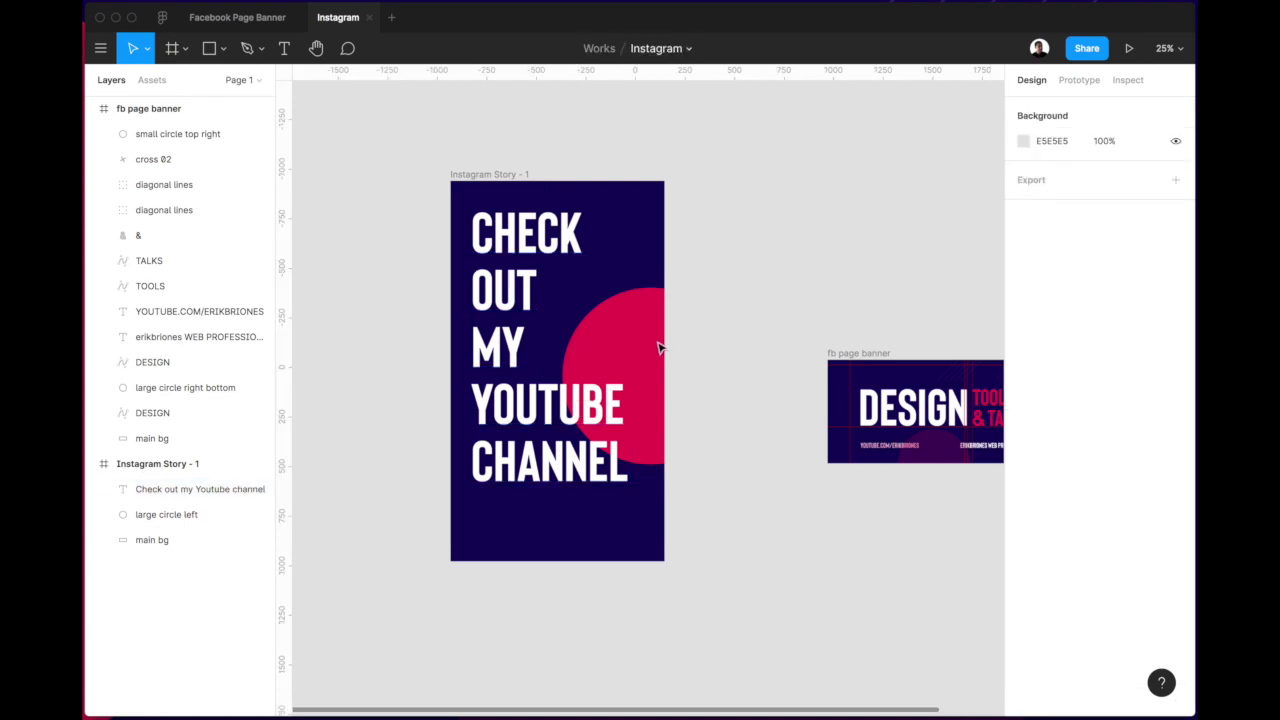
click(651, 343)
drag(742, 287, 794, 234)
drag(617, 334, 633, 290)
click(717, 487)
scroll(718, 489, up, 5)
scroll(717, 489, down, 5)
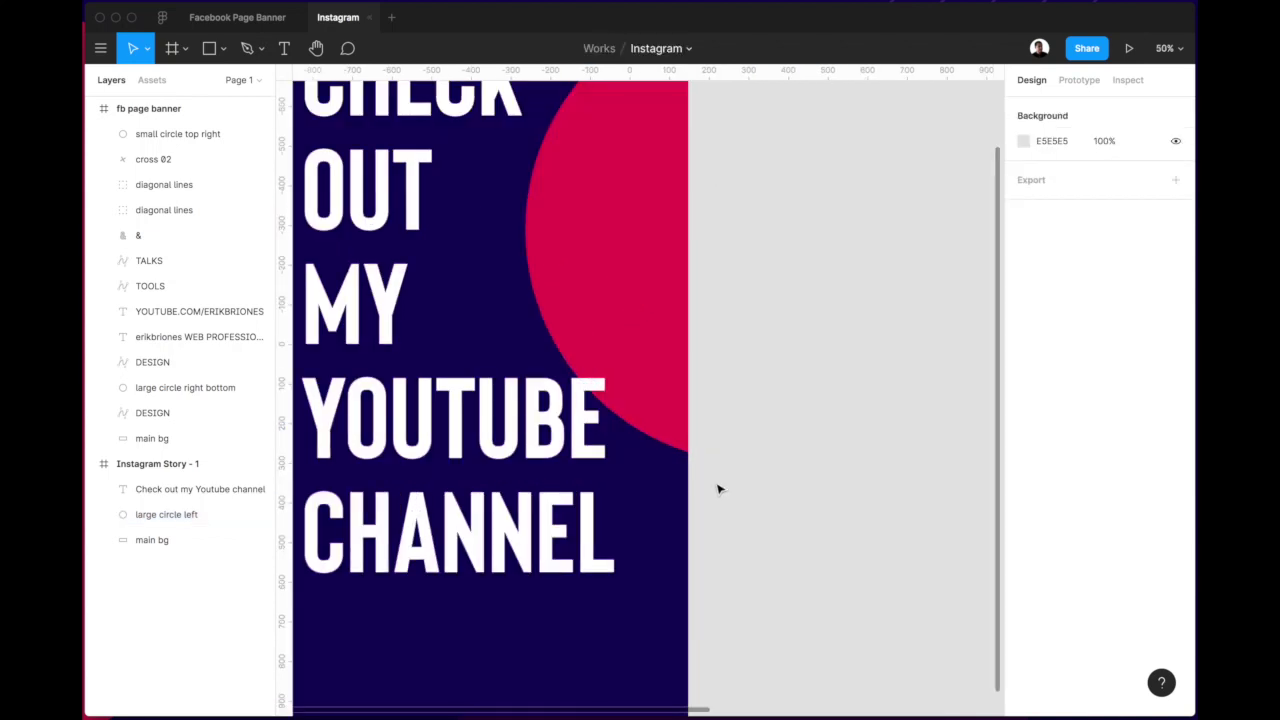
Widen the headline's text box from 804 to 888 pixels.
click(578, 427)
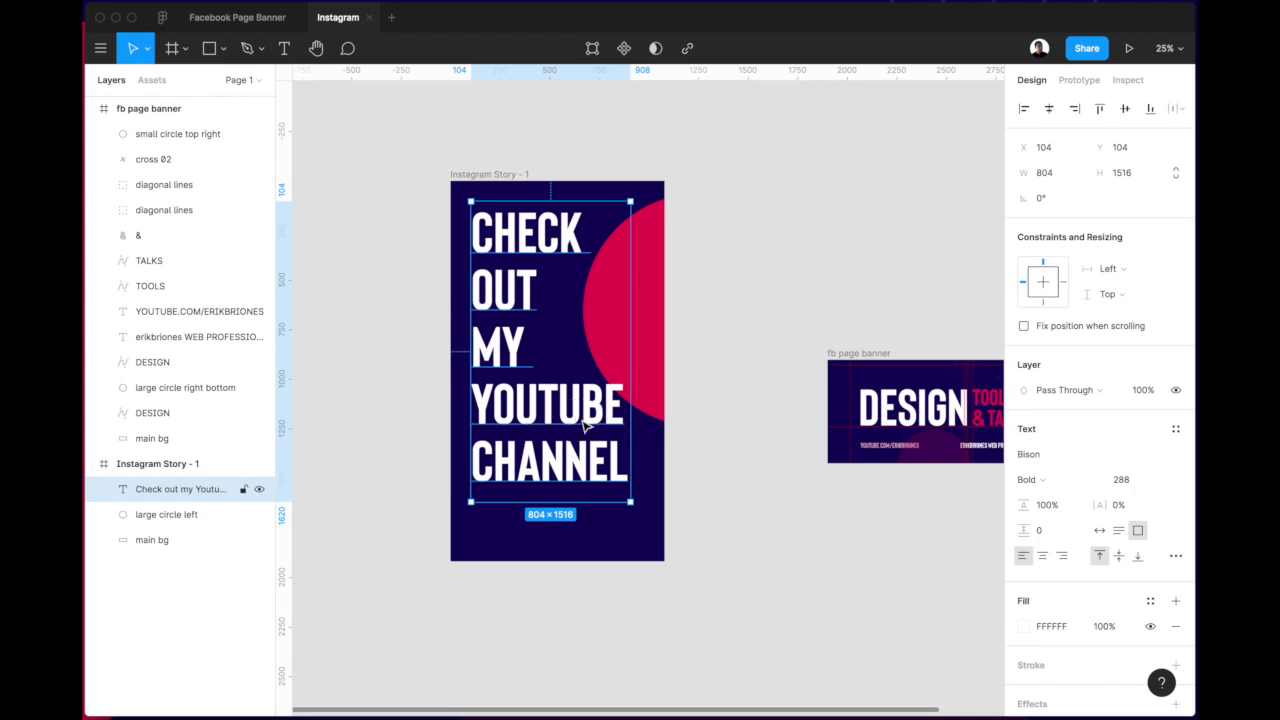
double_click(578, 427)
drag(626, 477, 456, 459)
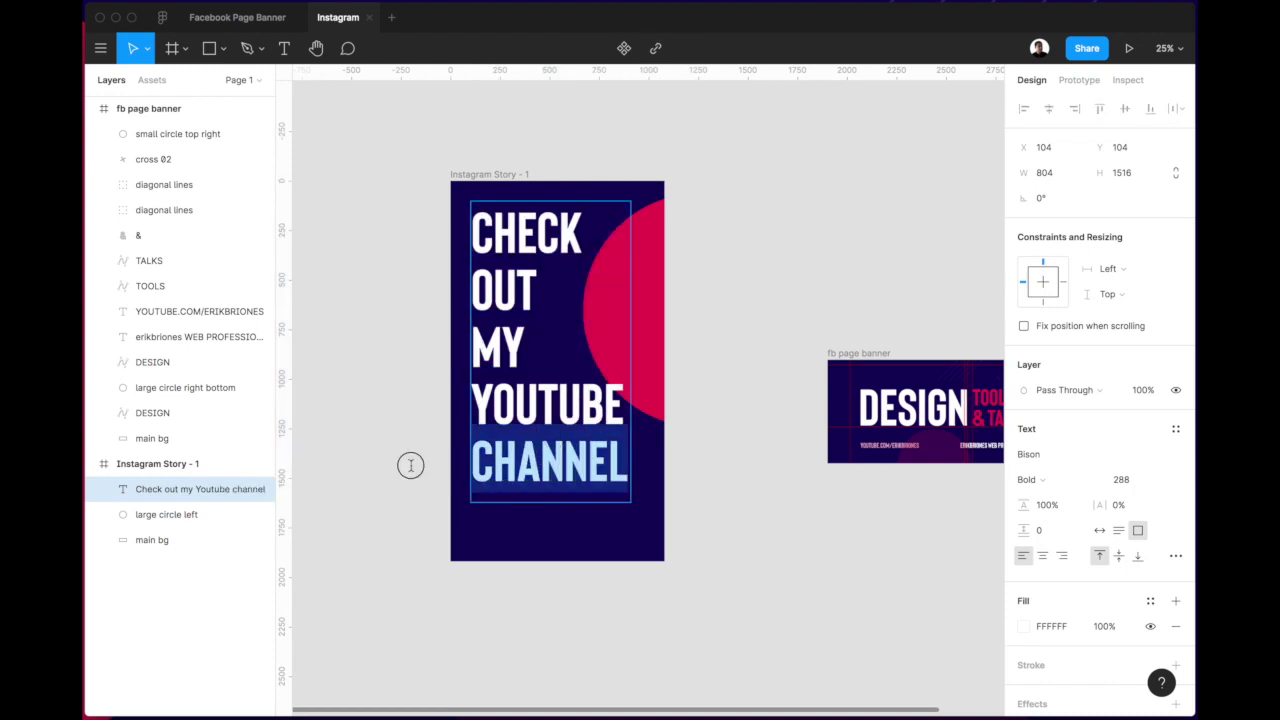
drag(524, 349, 444, 295)
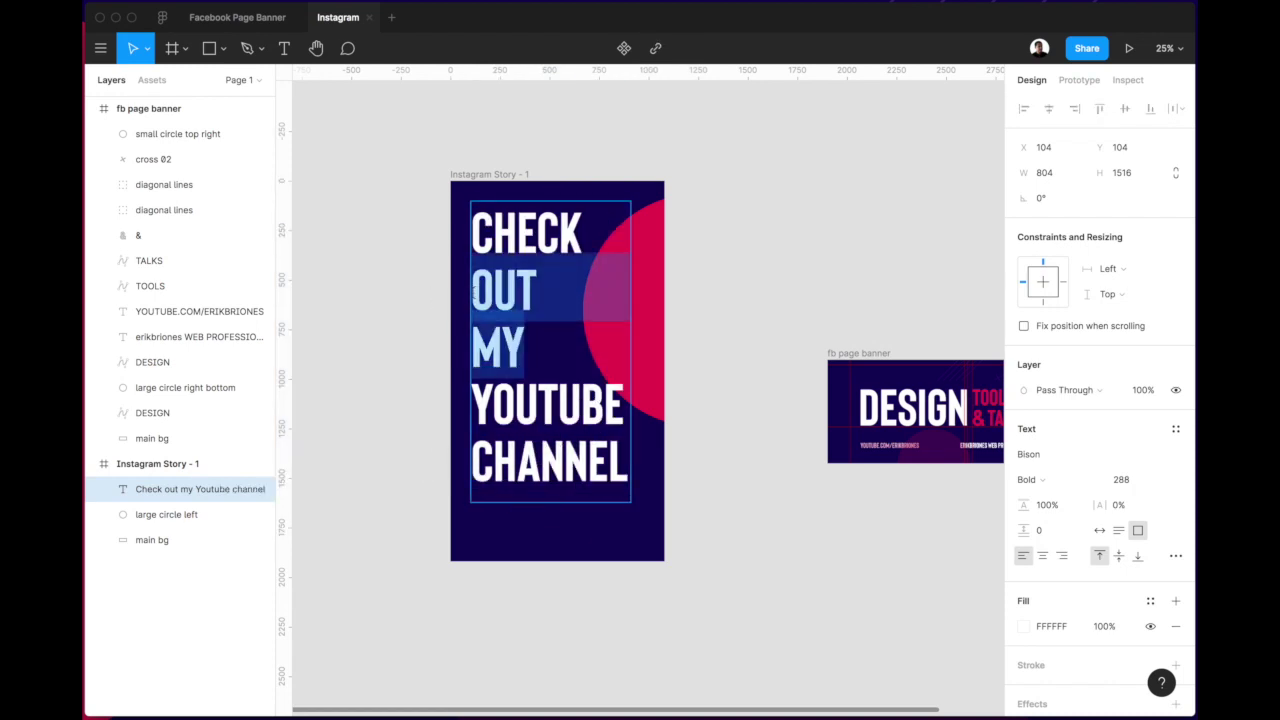
key(super+a)
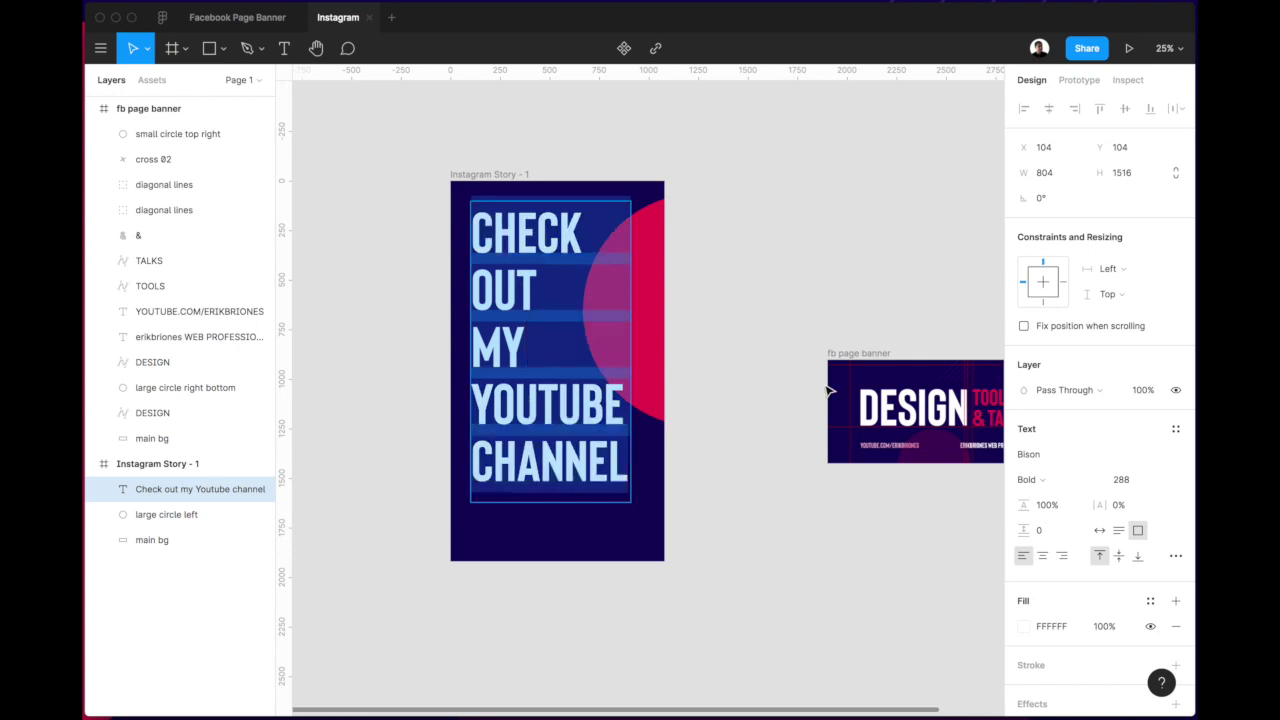
key(Escape)
drag(630, 374, 648, 367)
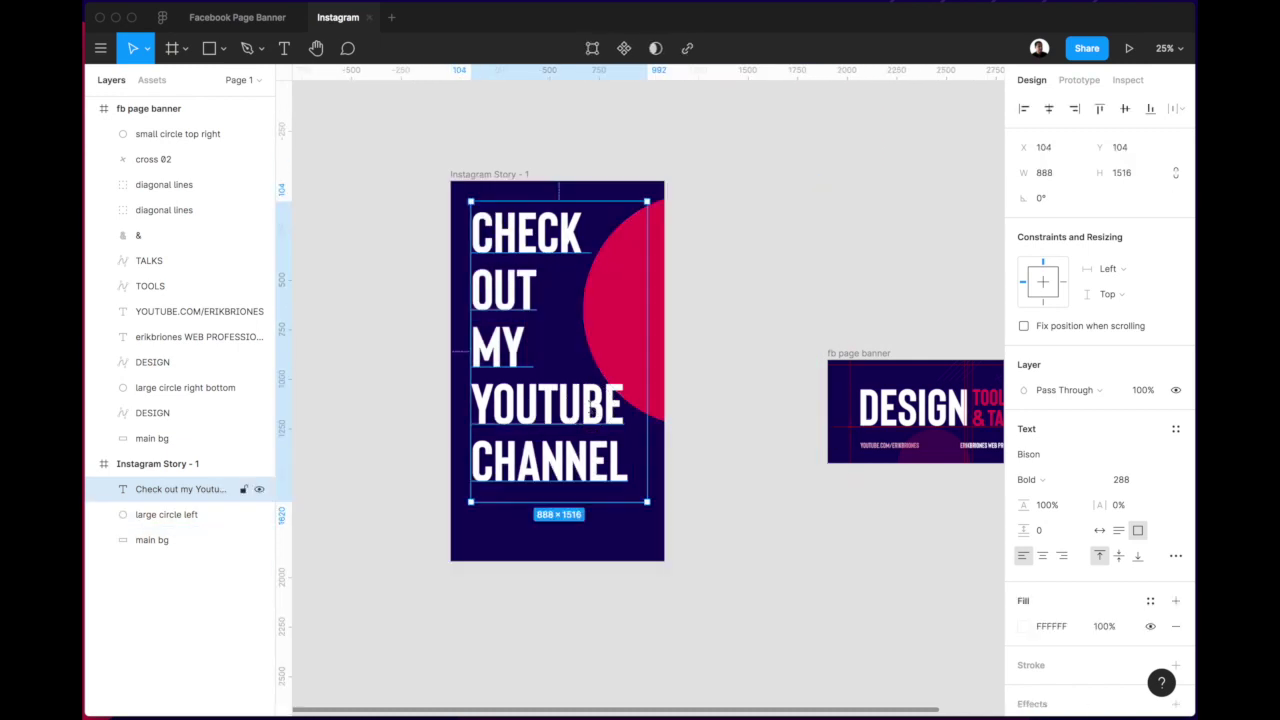
key(Return)
Reduce the headline font size to 263 so CHECK OUT fits on one line.
click(1124, 480)
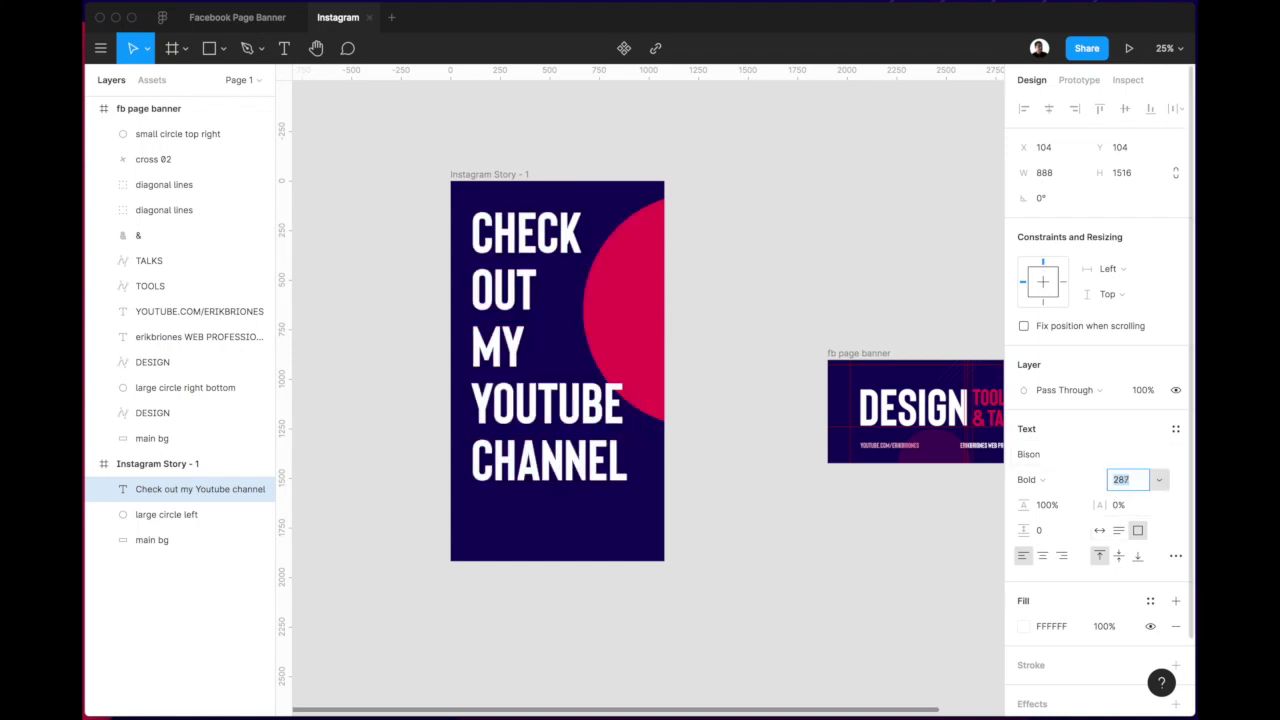
key(Down)
key(Down)
key(Down)
key(Down)
key(Down)
key(Down)
key(Down)
key(Down)
key(Down)
key(Down)
key(Down)
key(Down)
key(Down)
key(Down)
key(Down)
key(Down)
key(Down)
key(Down)
key(Down)
key(Down)
key(Down)
key(Down)
key(Down)
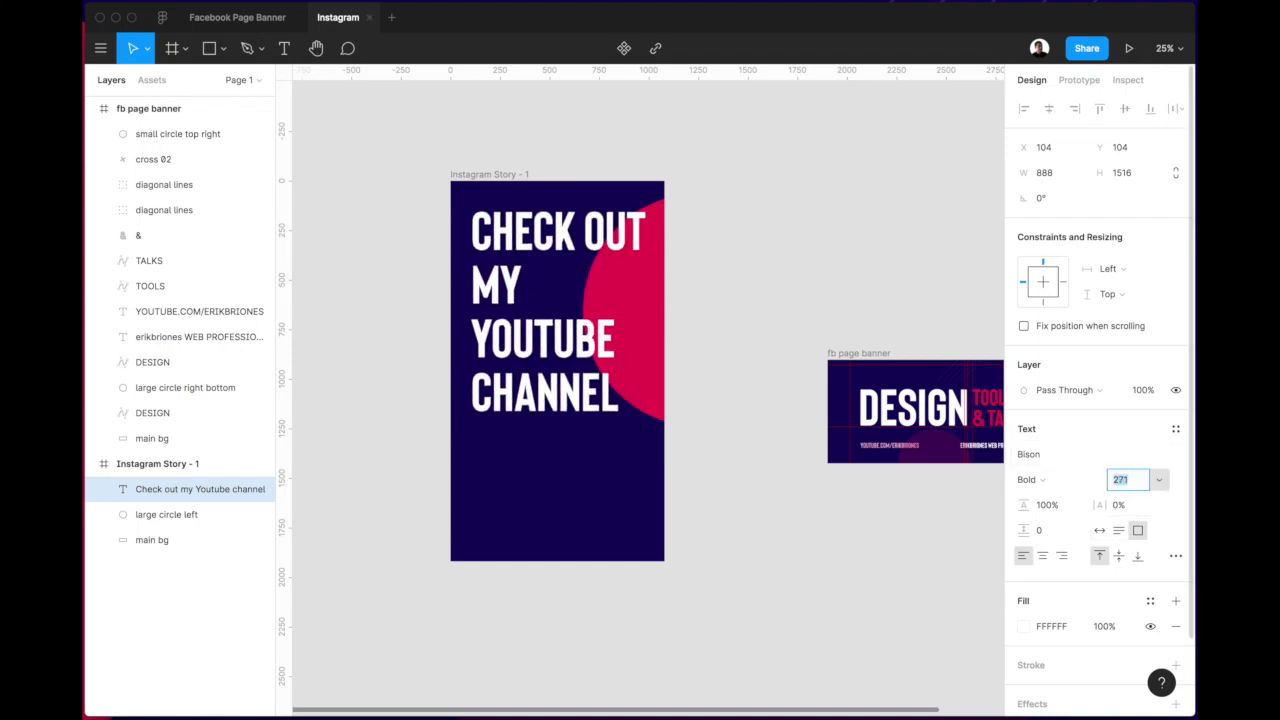
key(Down)
key(Down)
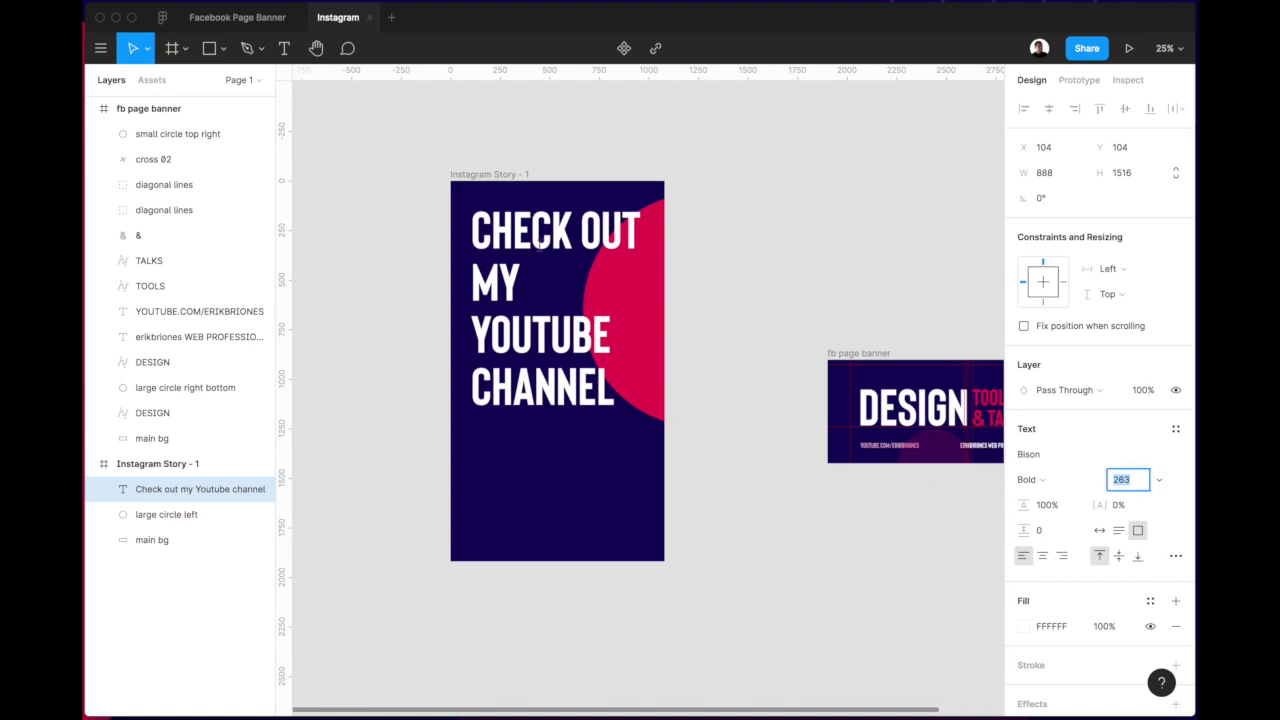
Delete YOUTUBE CHANNEL from the headline and shrink its text box to 888×628.
double_click(474, 345)
drag(474, 345, 617, 392)
key(BackSpace)
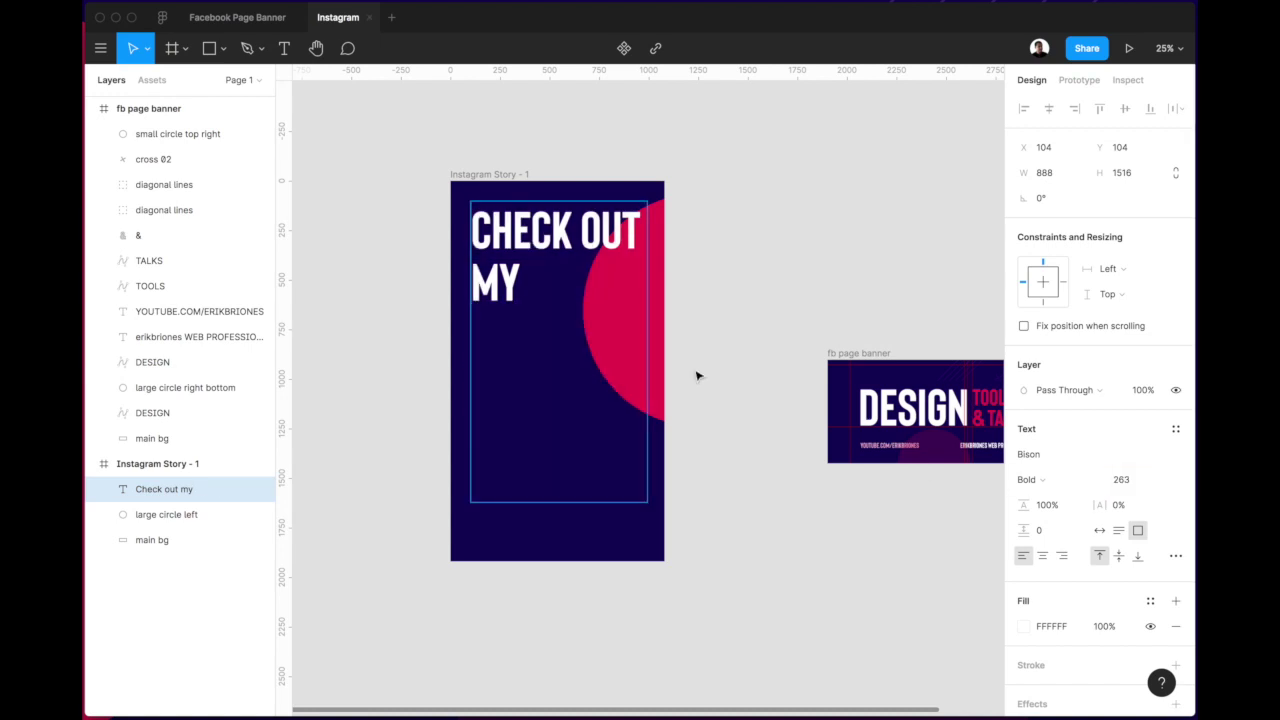
click(694, 366)
drag(577, 503, 574, 298)
key(Escape)
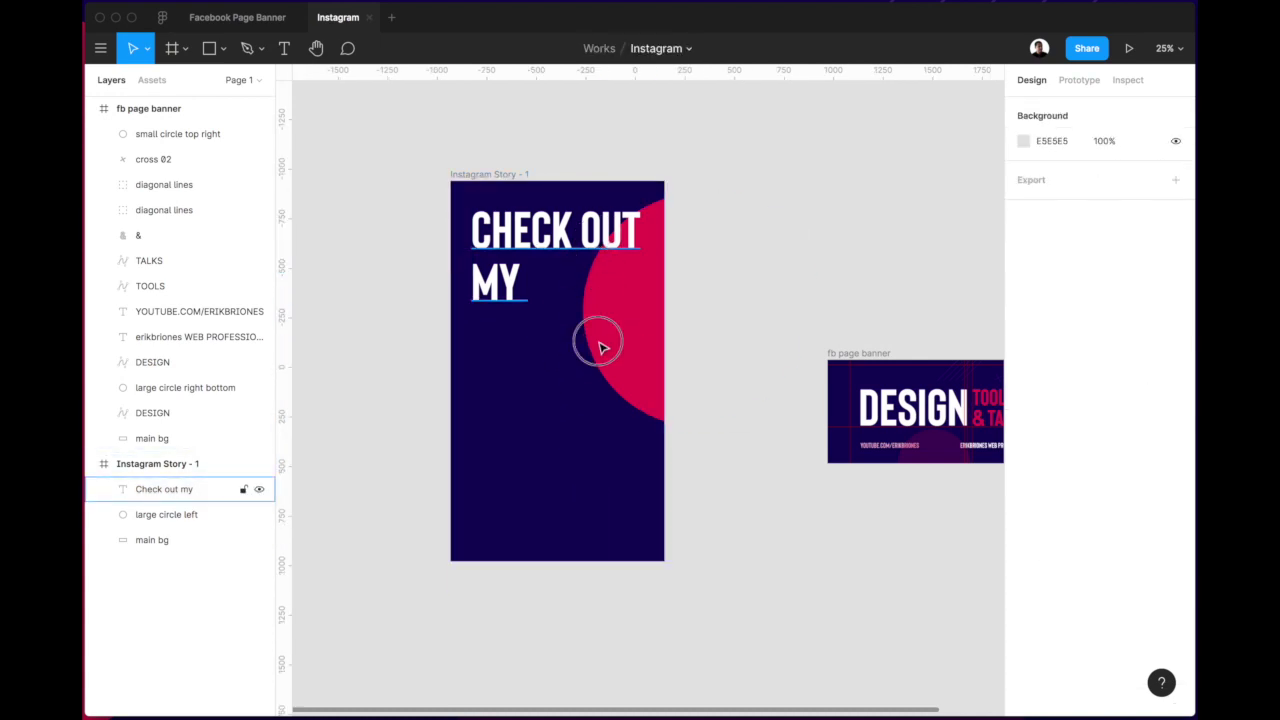
Duplicate the headline as 'Youtube channel' and place it just below CHECK OUT MY.
drag(600, 347, 600, 457)
double_click(600, 340)
text(Youtube channel)
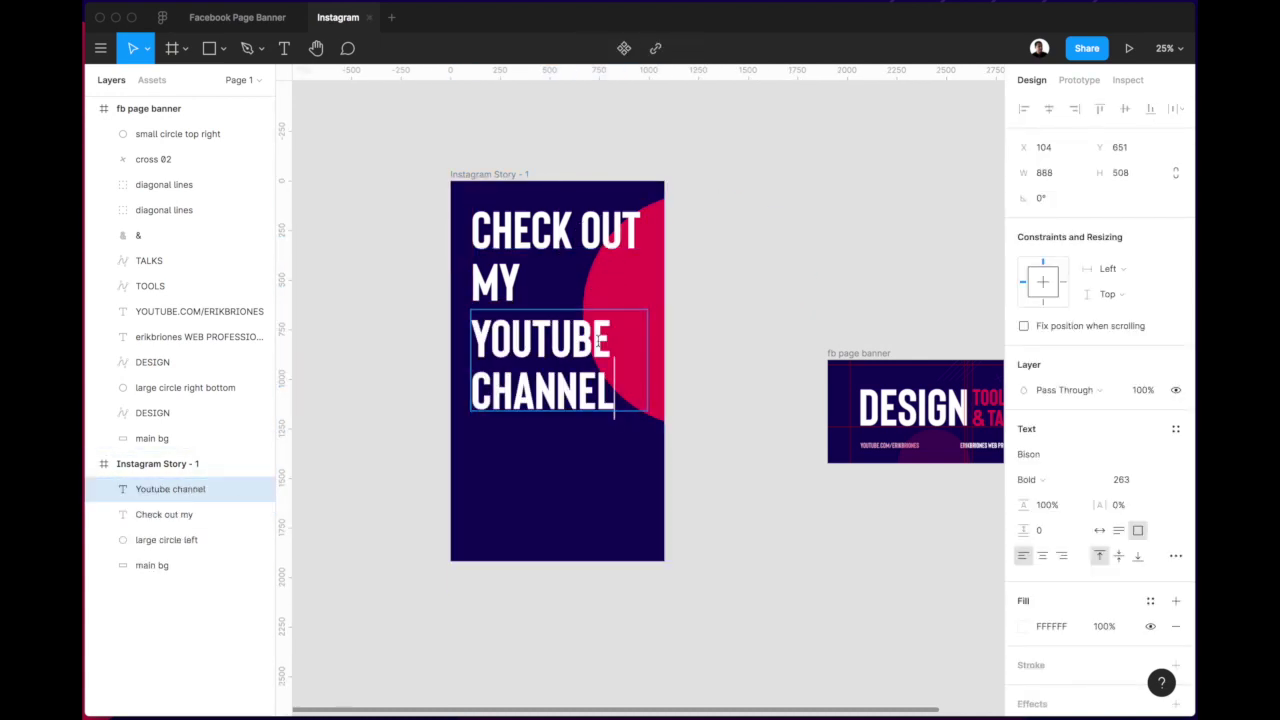
key(Escape)
drag(549, 369, 549, 401)
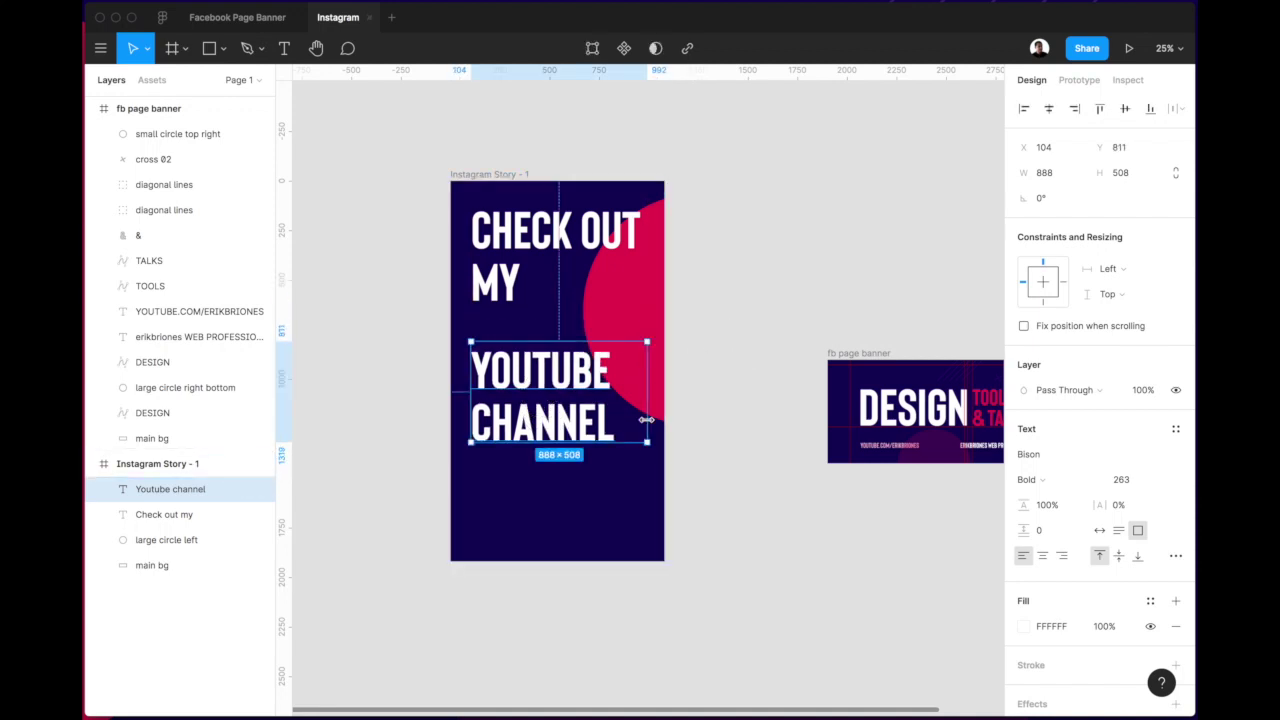
key(shift+Up)
key(shift+Up)
key(shift+Up)
key(shift+Up)
key(shift+Up)
key(shift+Up)
key(shift+Up)
key(shift+Up)
key(shift+Up)
key(shift+Up)
key(shift+Up)
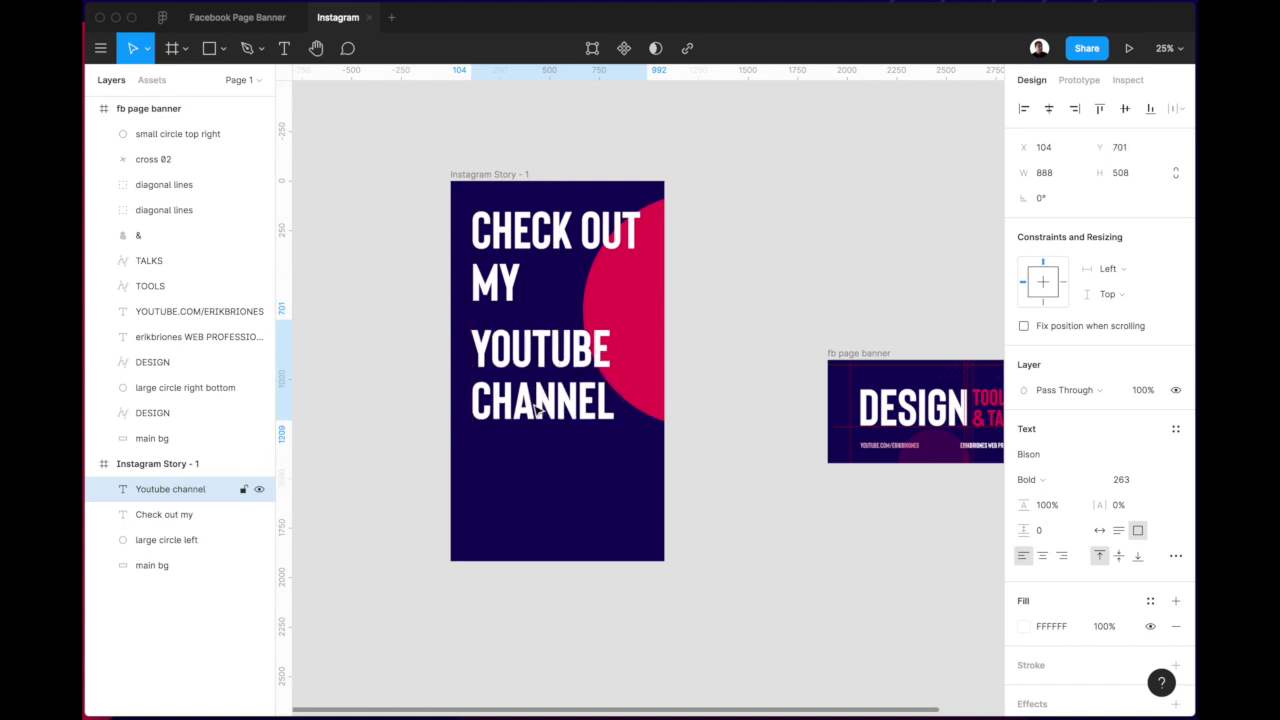
Colour YOUTUBE CHANNEL with the banner's pink FA84C9 using the eyedropper.
key(i)
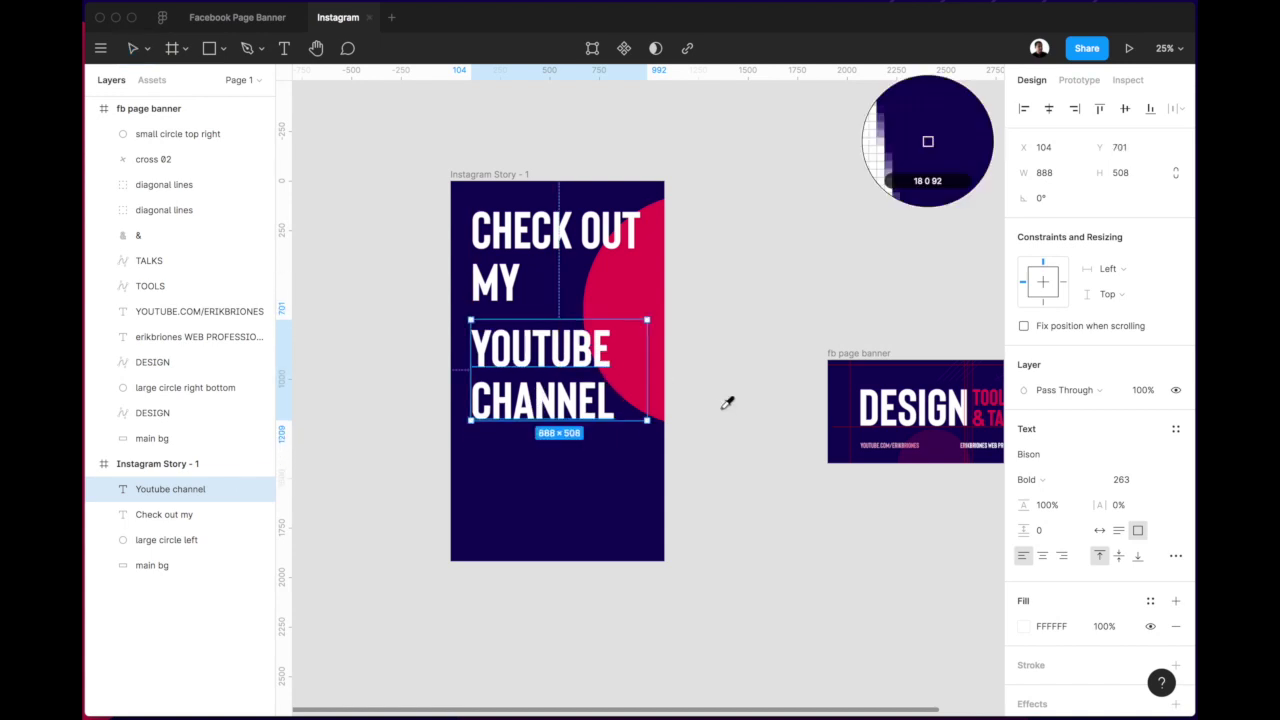
click(880, 442)
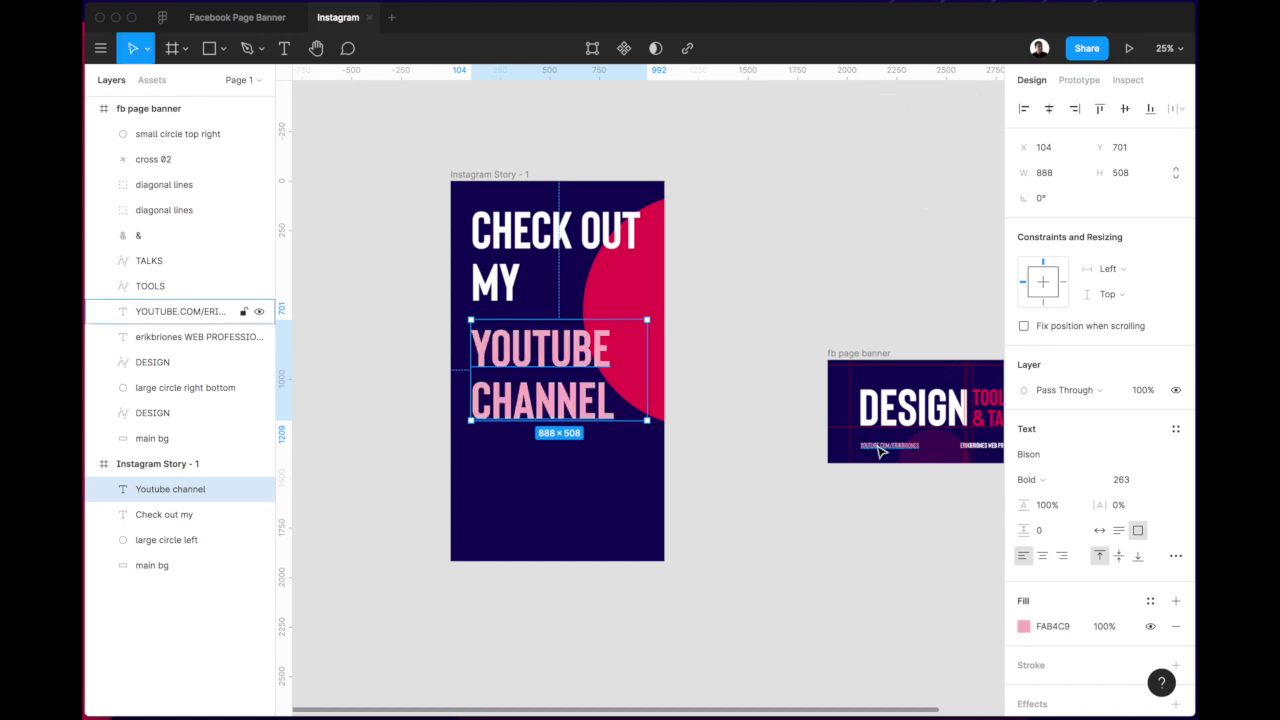
click(724, 497)
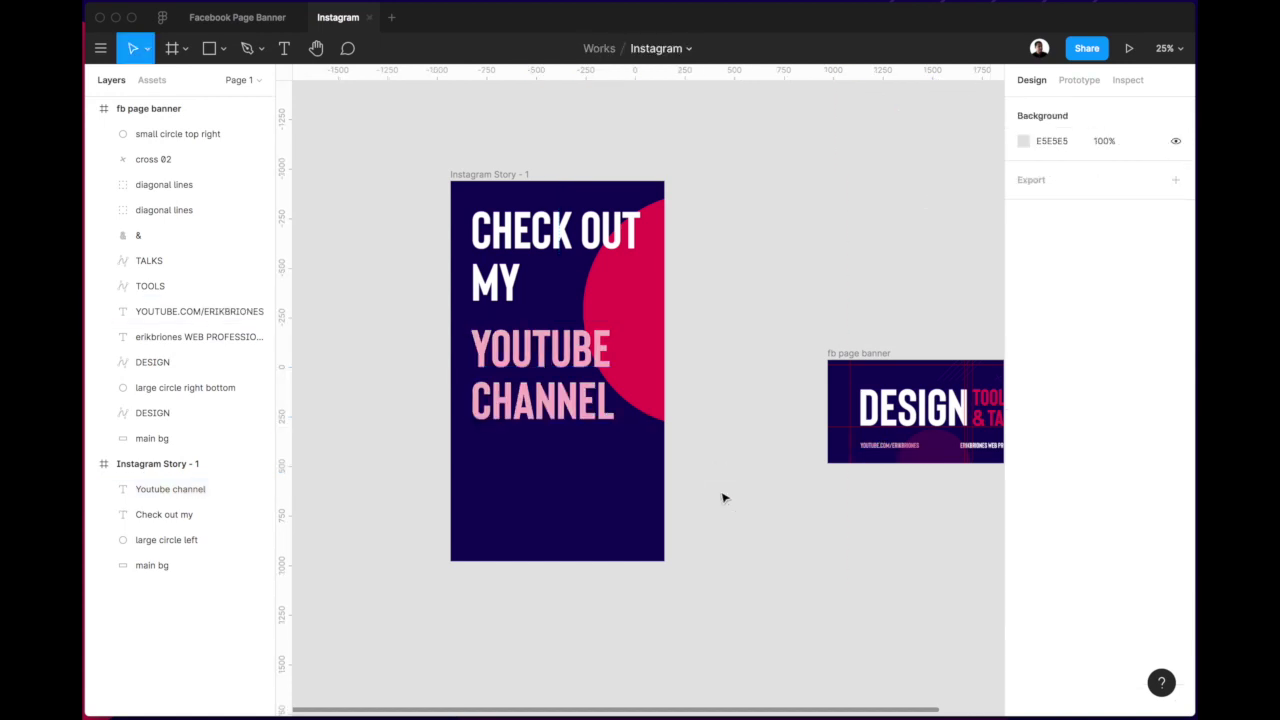
click(518, 290)
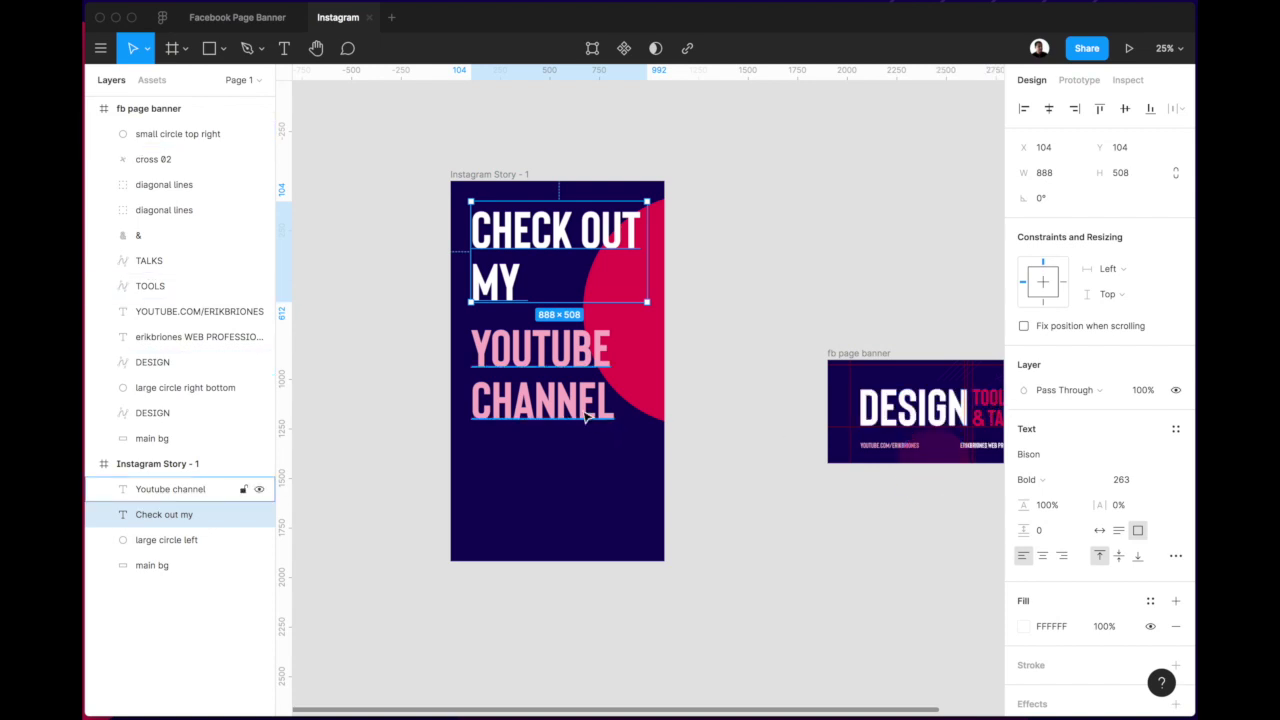
Duplicate YOUTUBE CHANNEL further down and replace its text with the channel name.
drag(587, 418, 586, 529)
double_click(586, 521)
text(E)
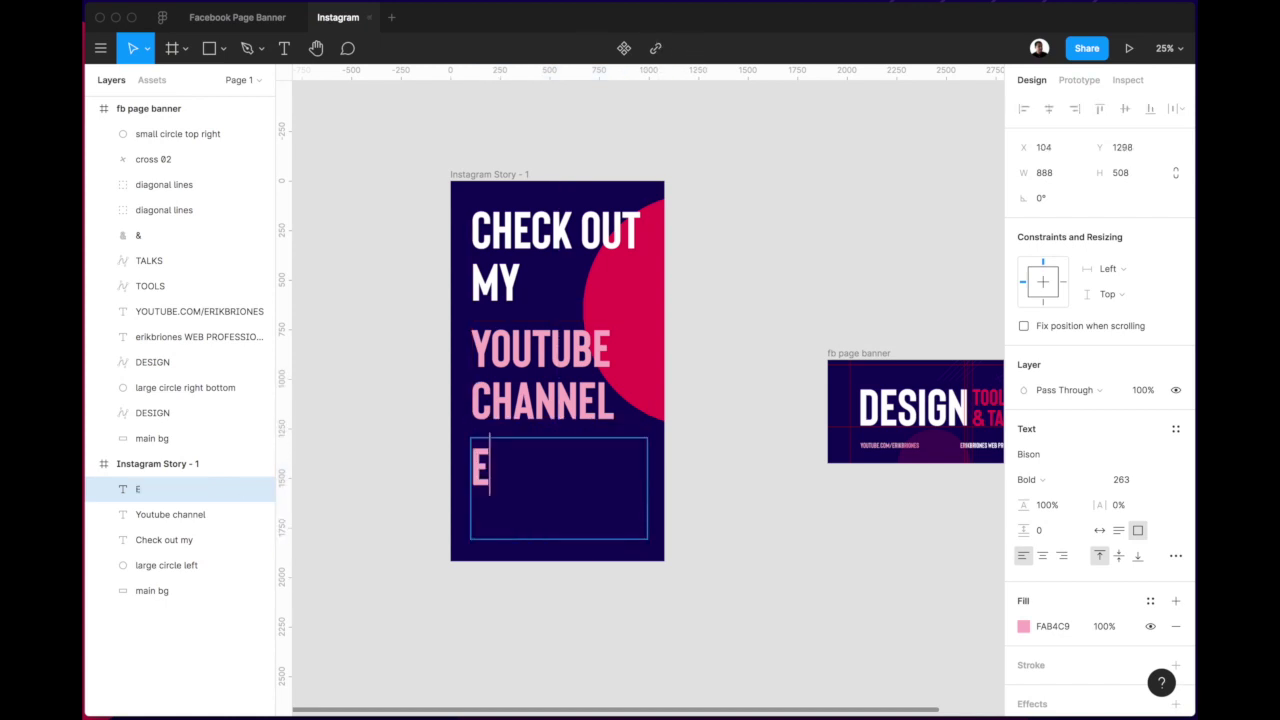
text(RIKBRIONES)
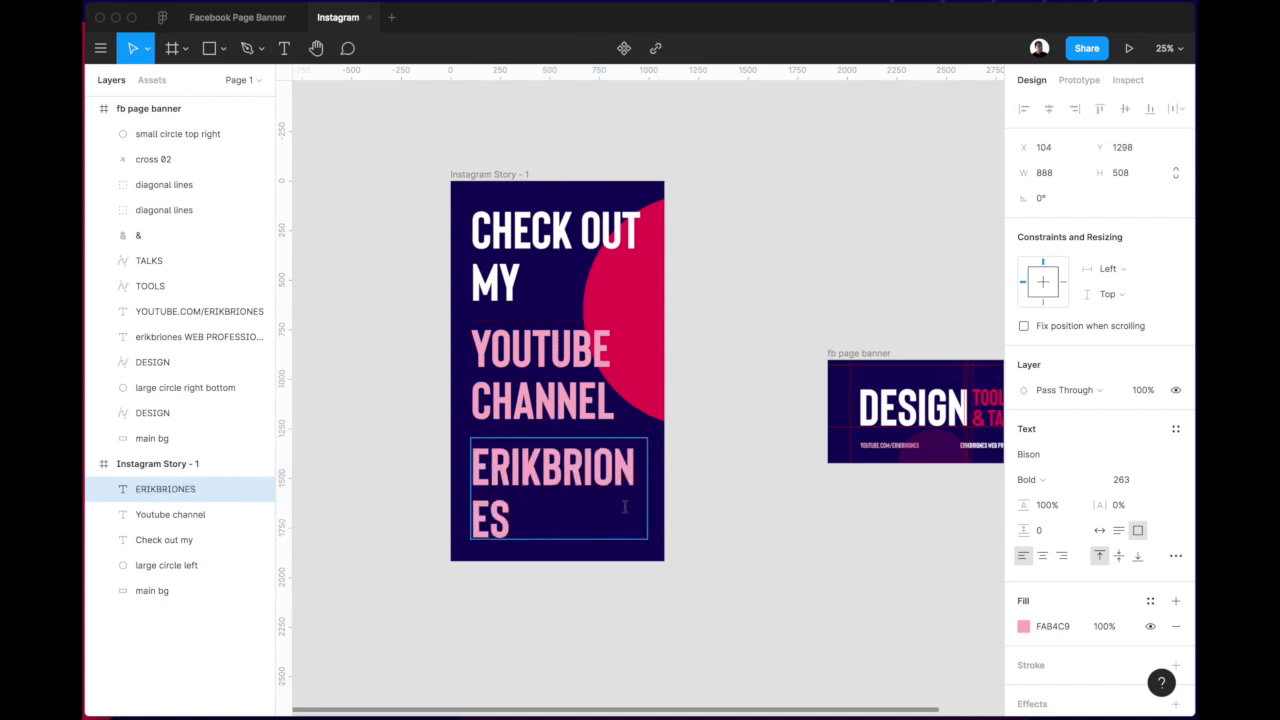
key(super+a)
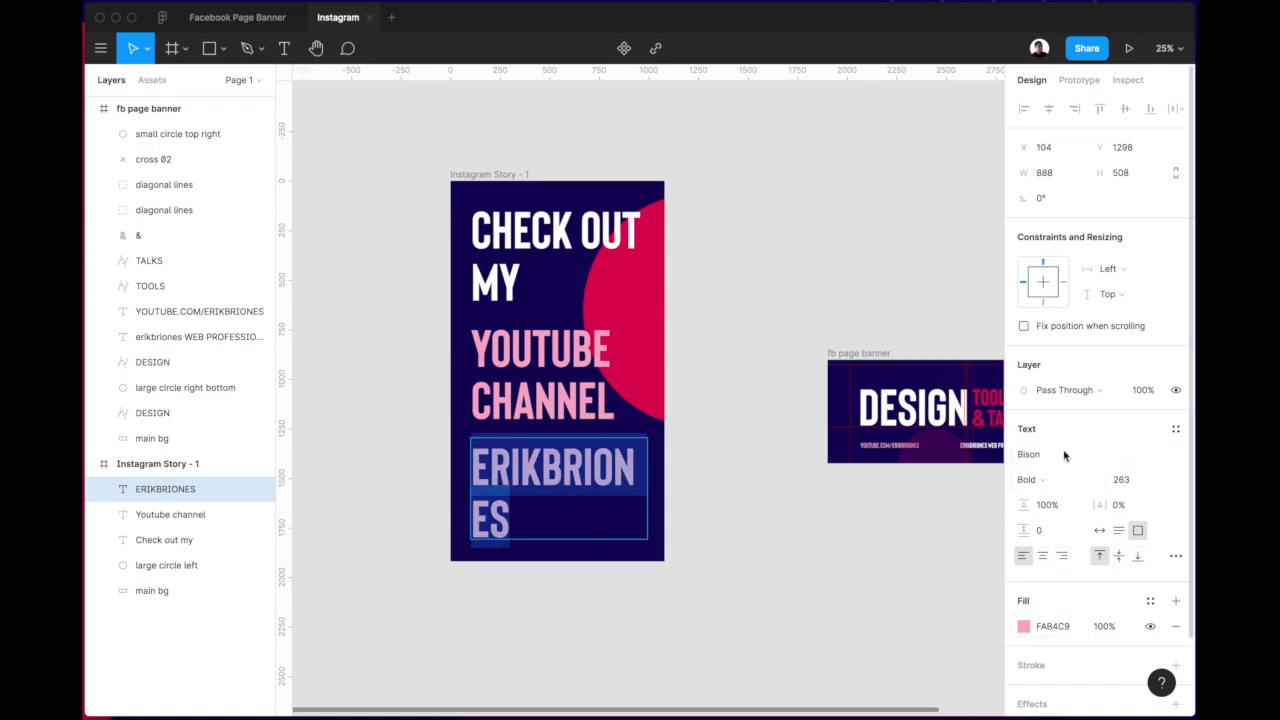
key(Down)
key(Down)
key(Down)
key(Down)
key(Down)
key(Down)
key(Down)
key(Down)
key(Down)
key(Down)
key(Down)
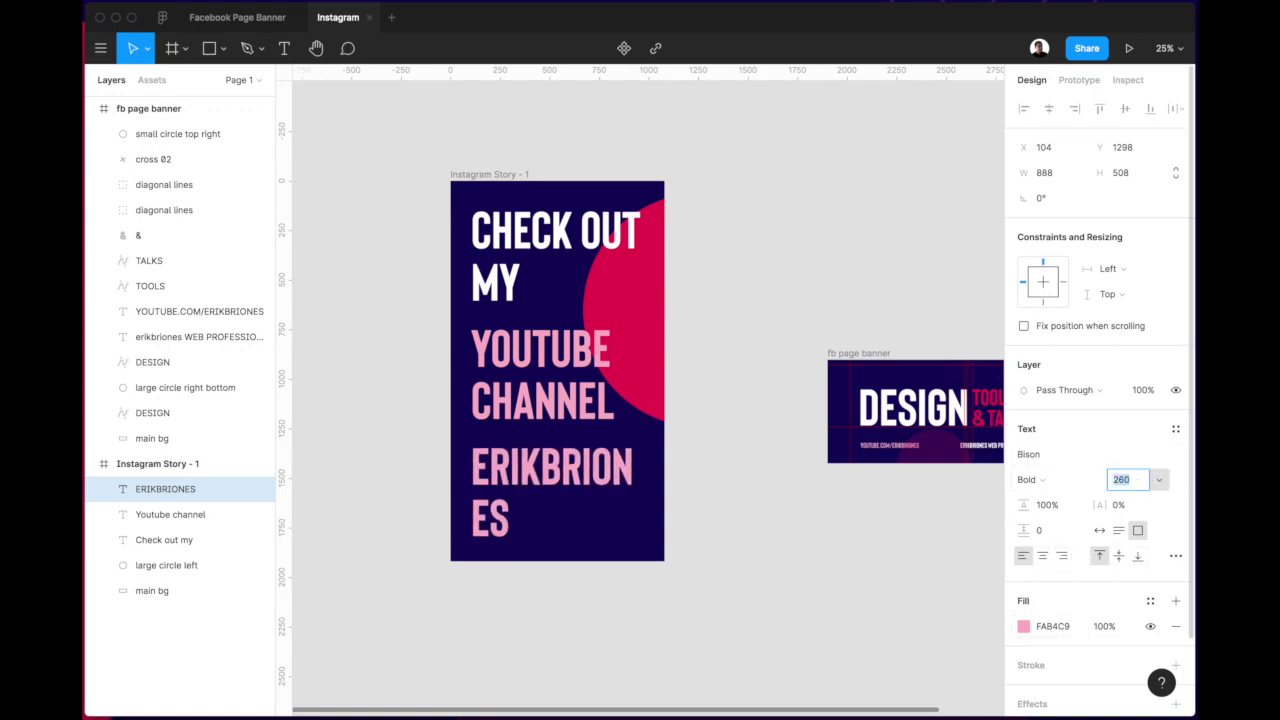
text(k)
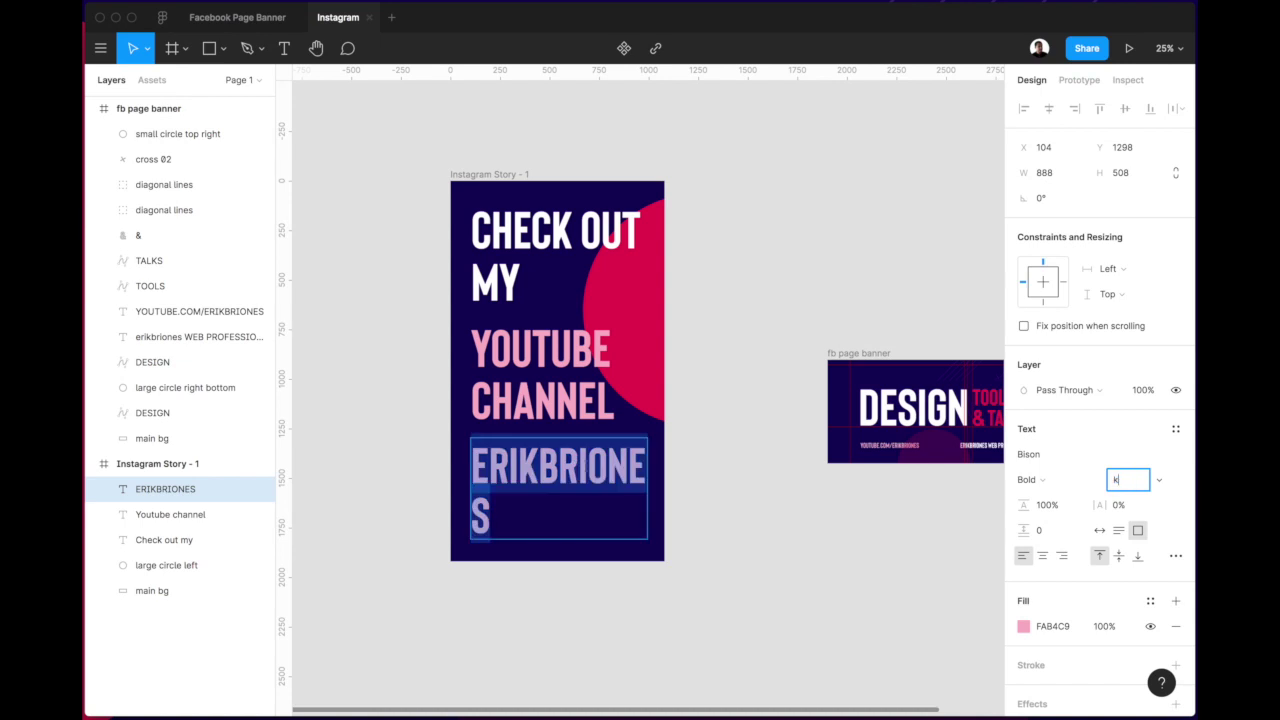
key(Escape)
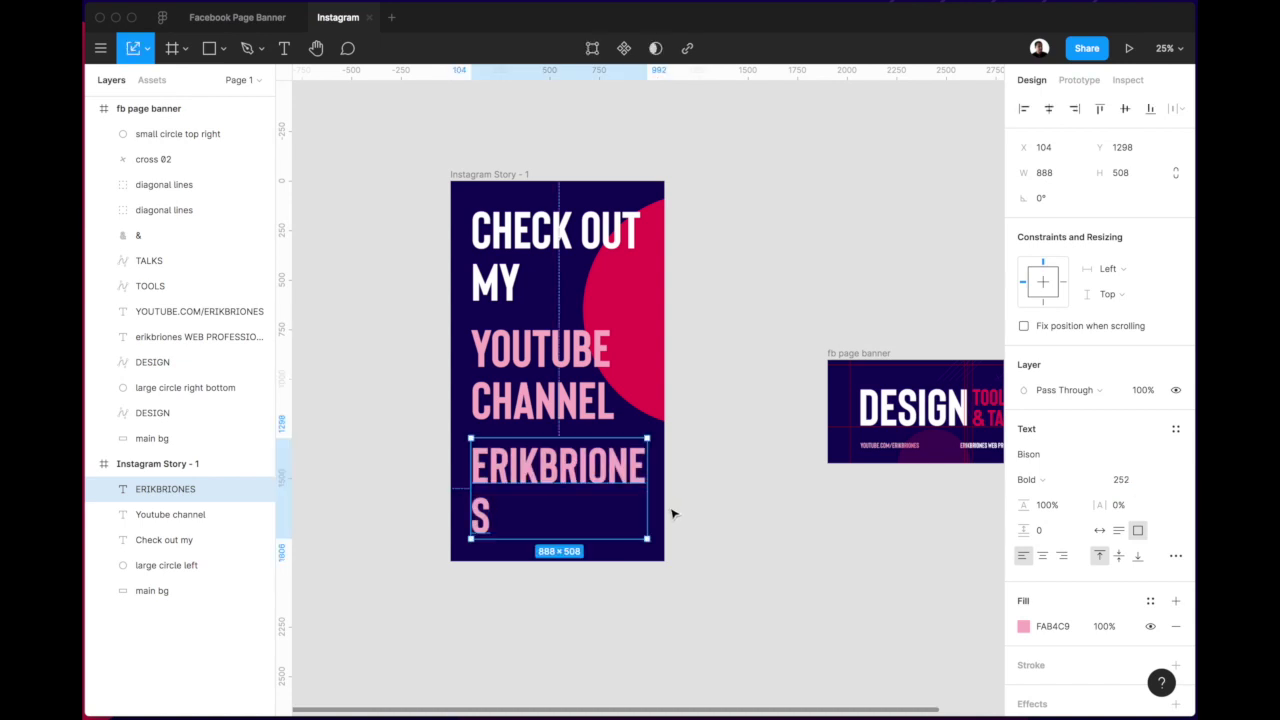
Scale the channel name to 160.34, make it Auto Width and Regular weight, and centre it.
drag(647, 539, 588, 503)
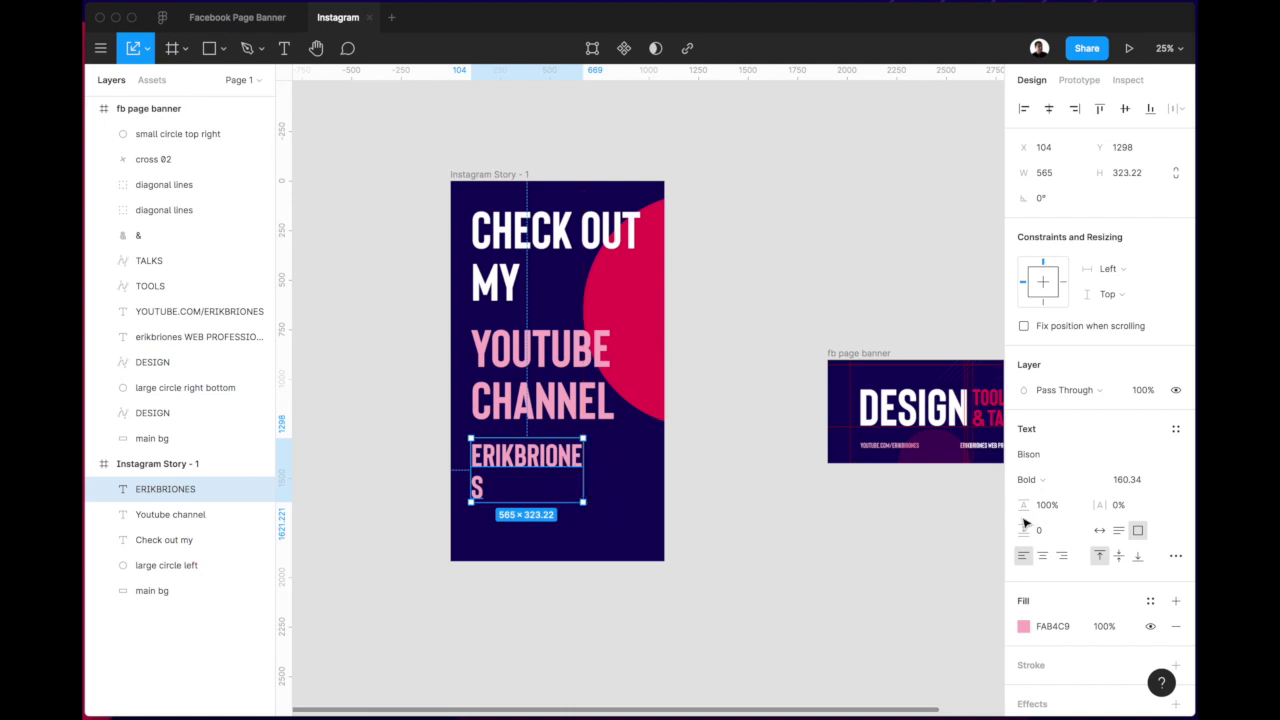
click(1099, 530)
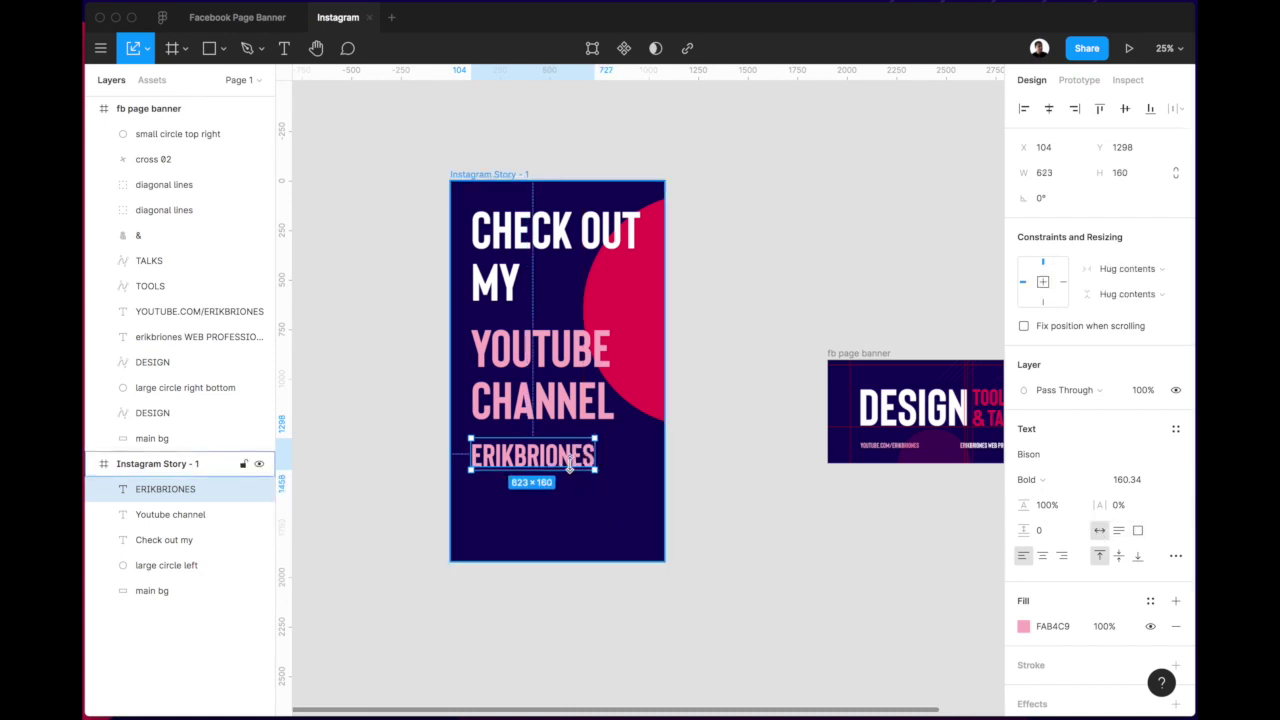
drag(569, 462, 599, 462)
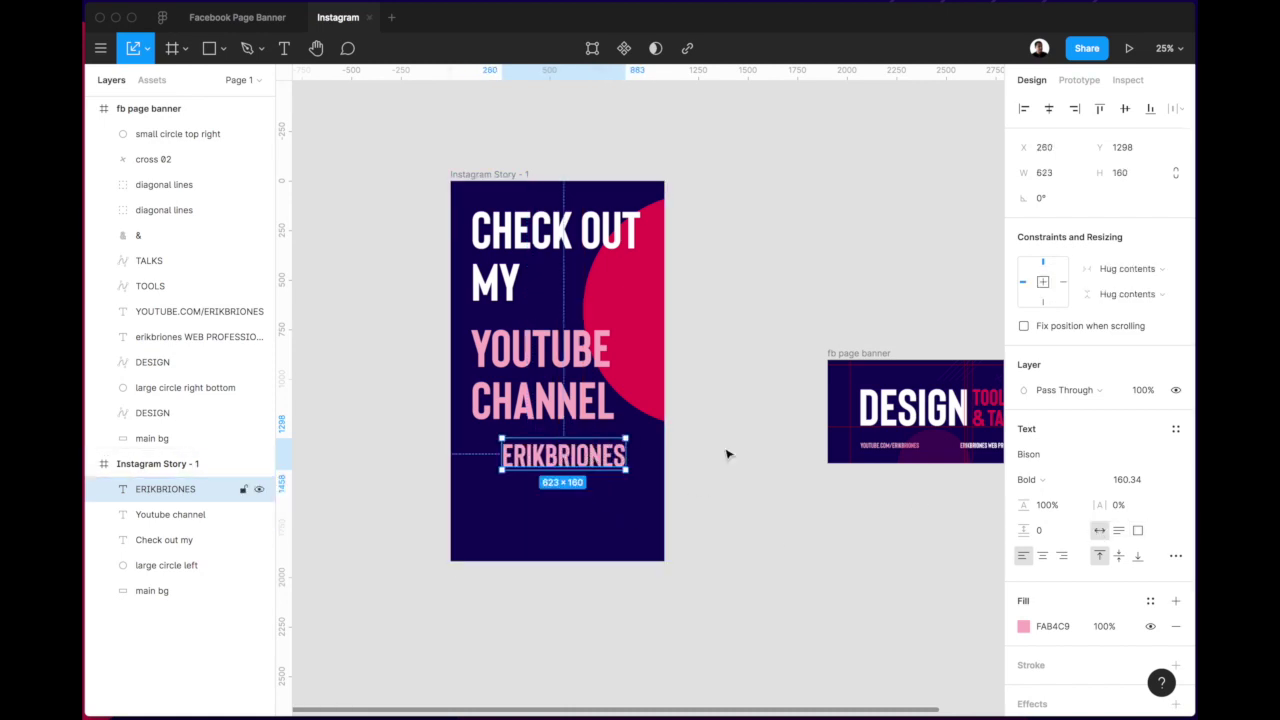
click(1040, 478)
click(1040, 444)
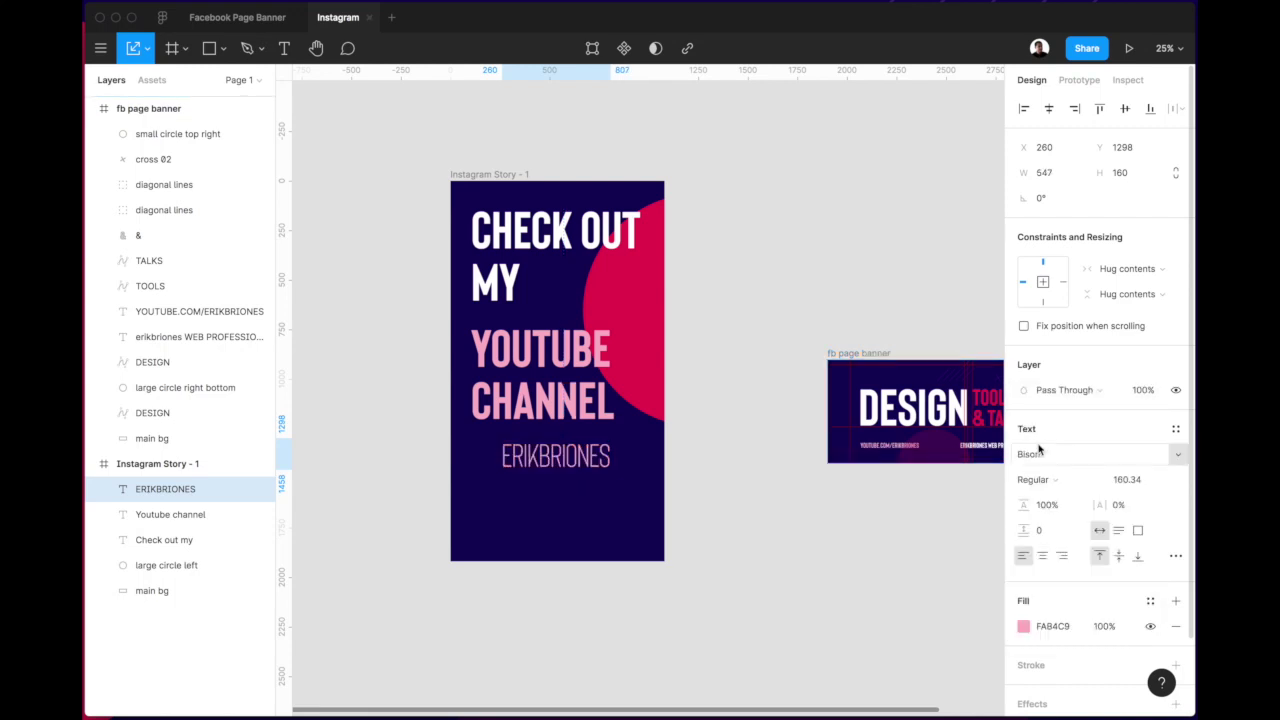
click(547, 453)
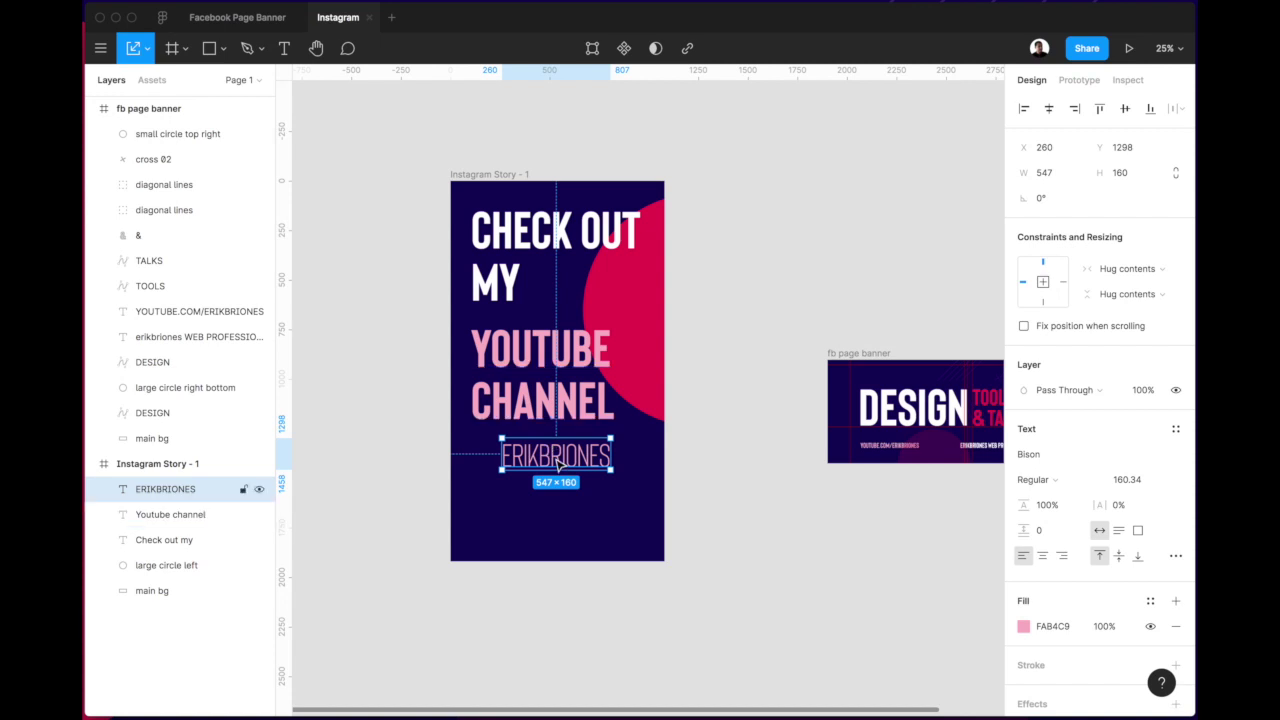
drag(557, 463, 572, 463)
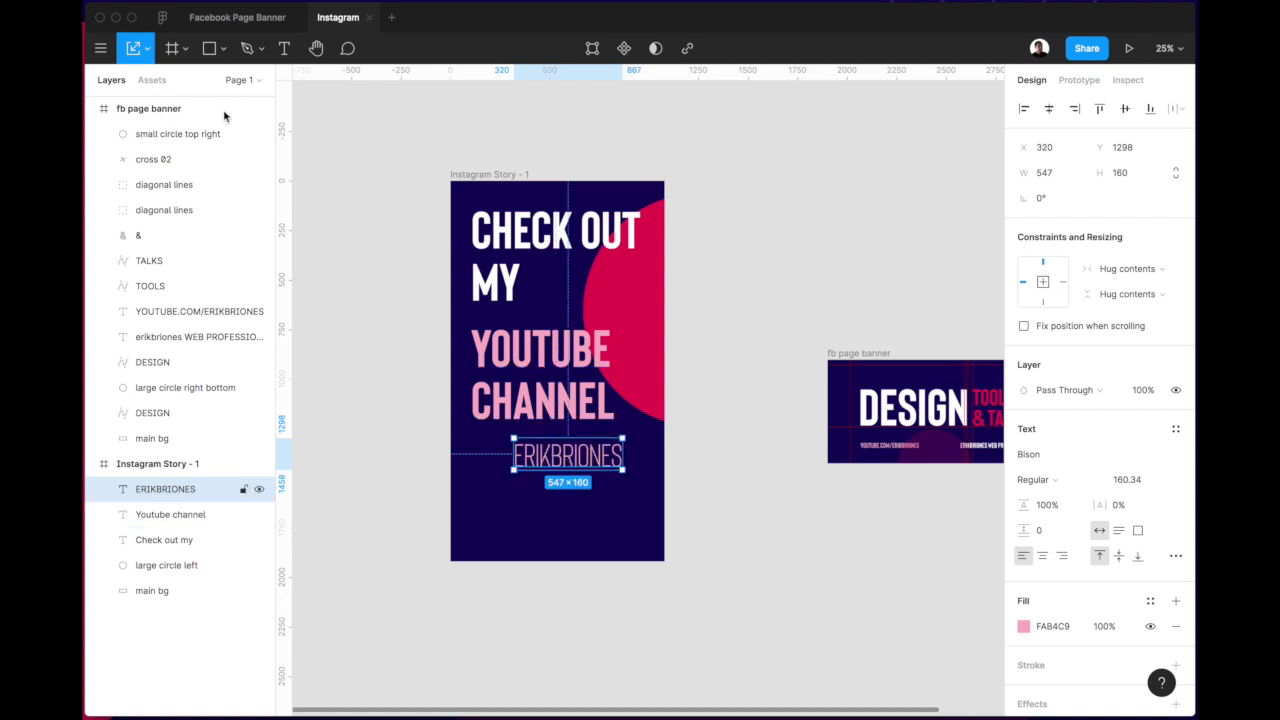
Search Iconify for 'youtube' and drop the red YouTube logo onto the canvas below the story.
click(103, 48)
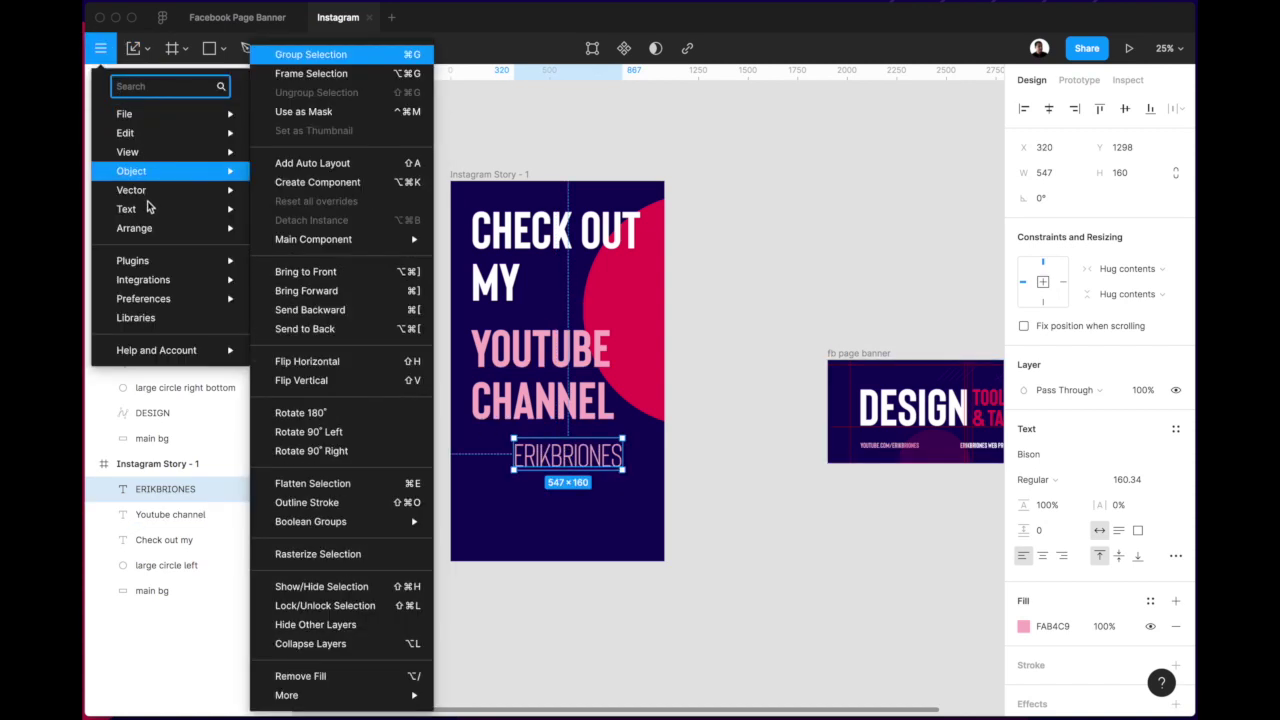
mouse_move(150, 264)
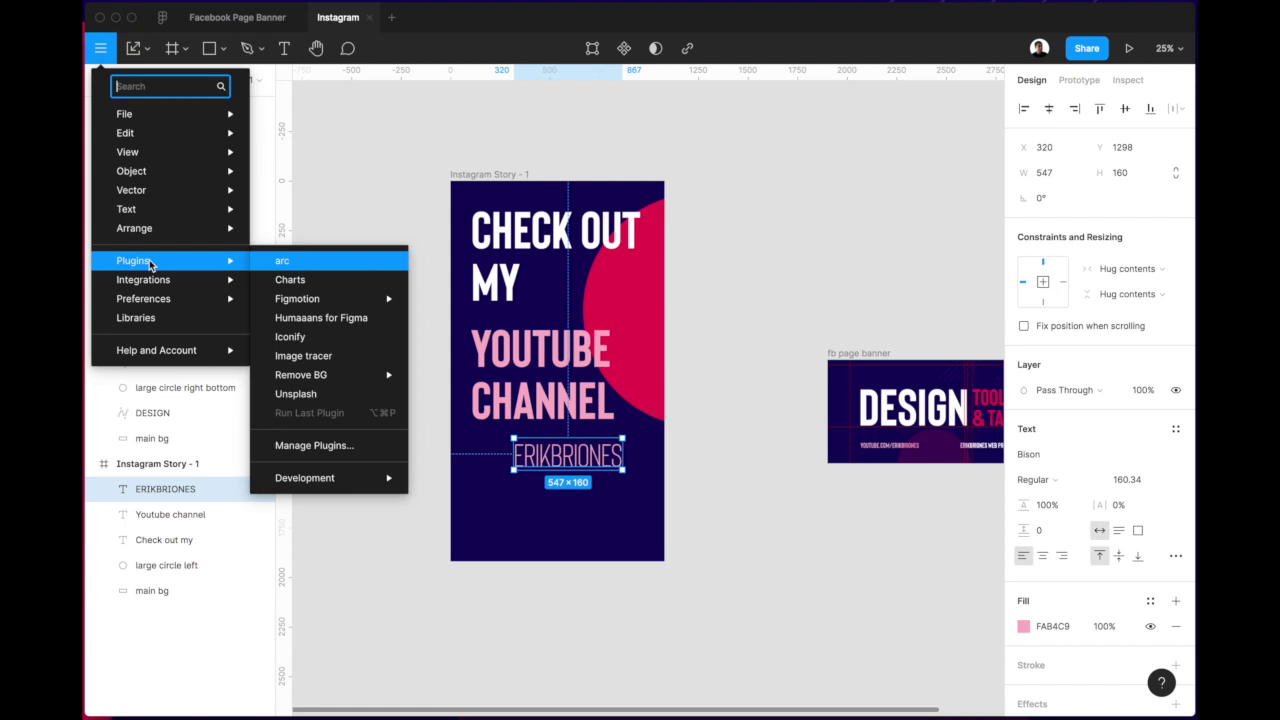
click(289, 337)
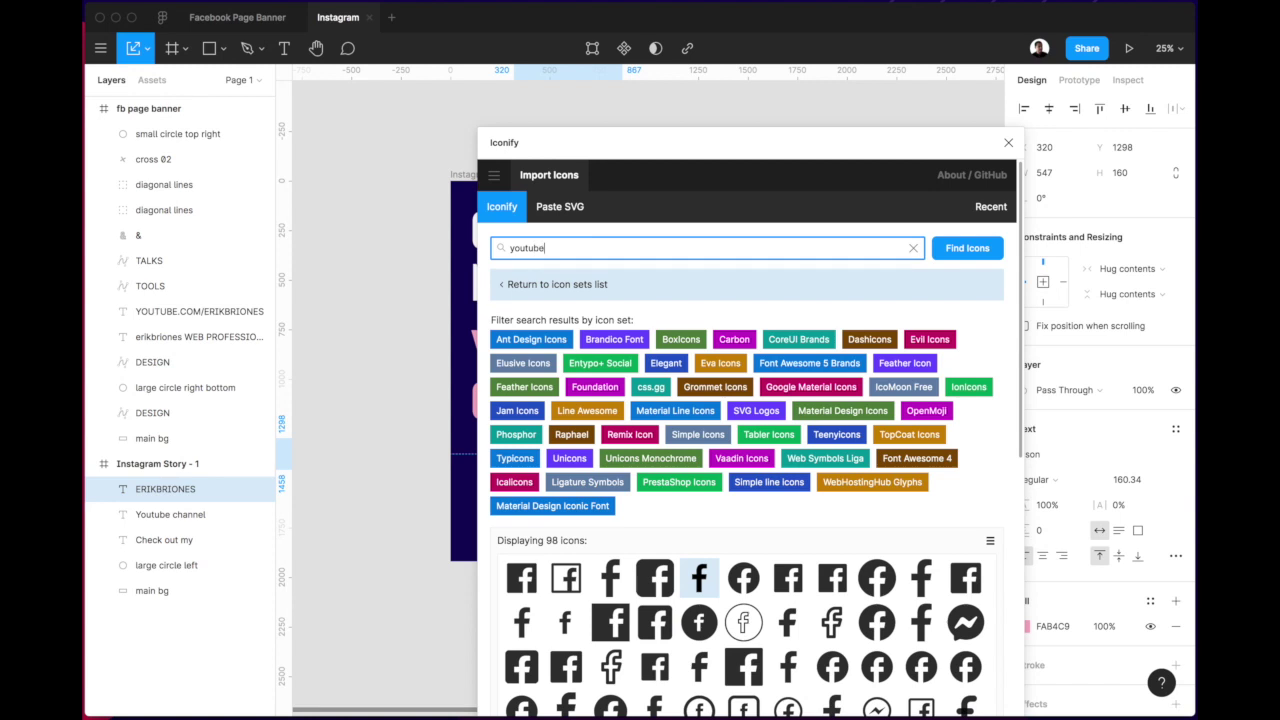
key(Return)
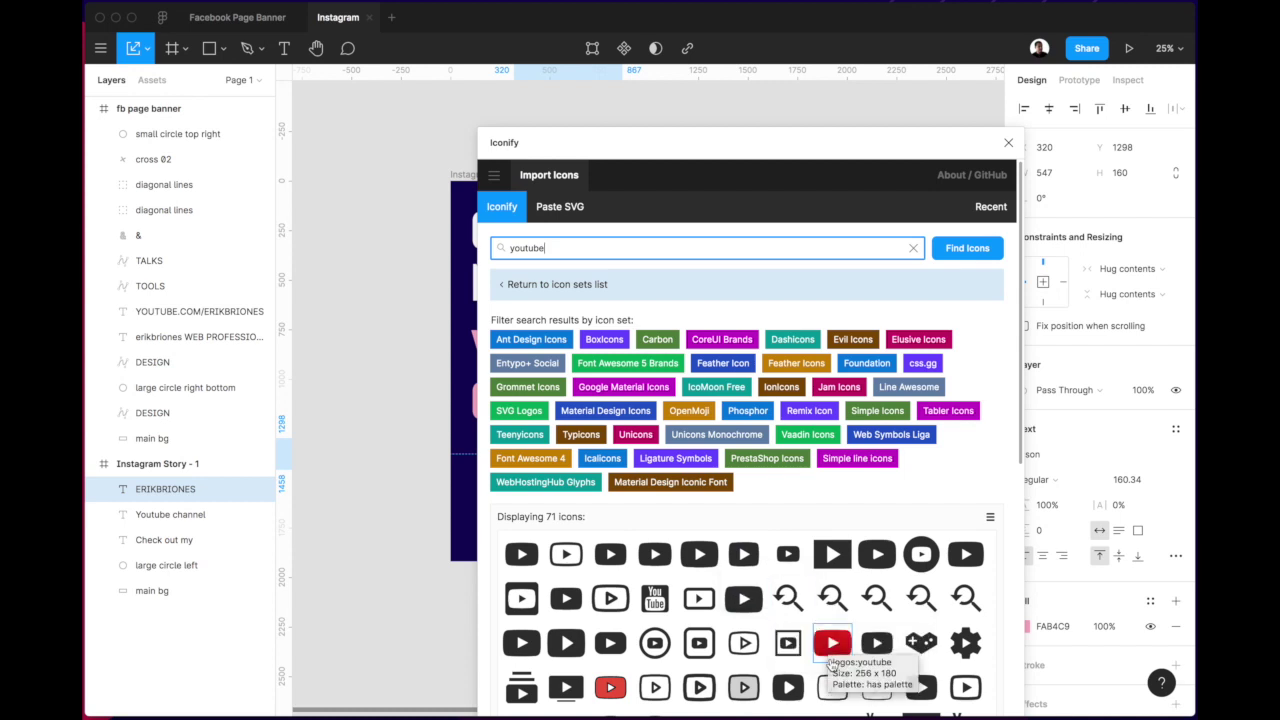
click(766, 645)
drag(766, 648, 395, 614)
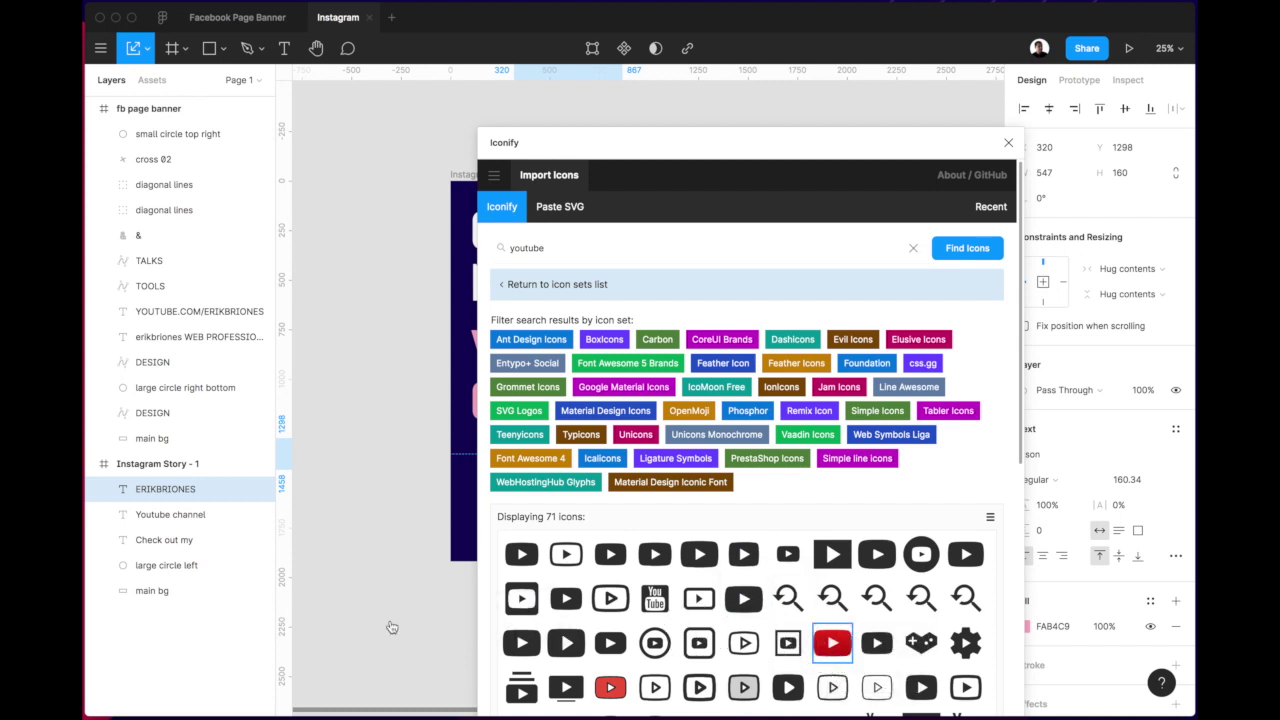
click(395, 547)
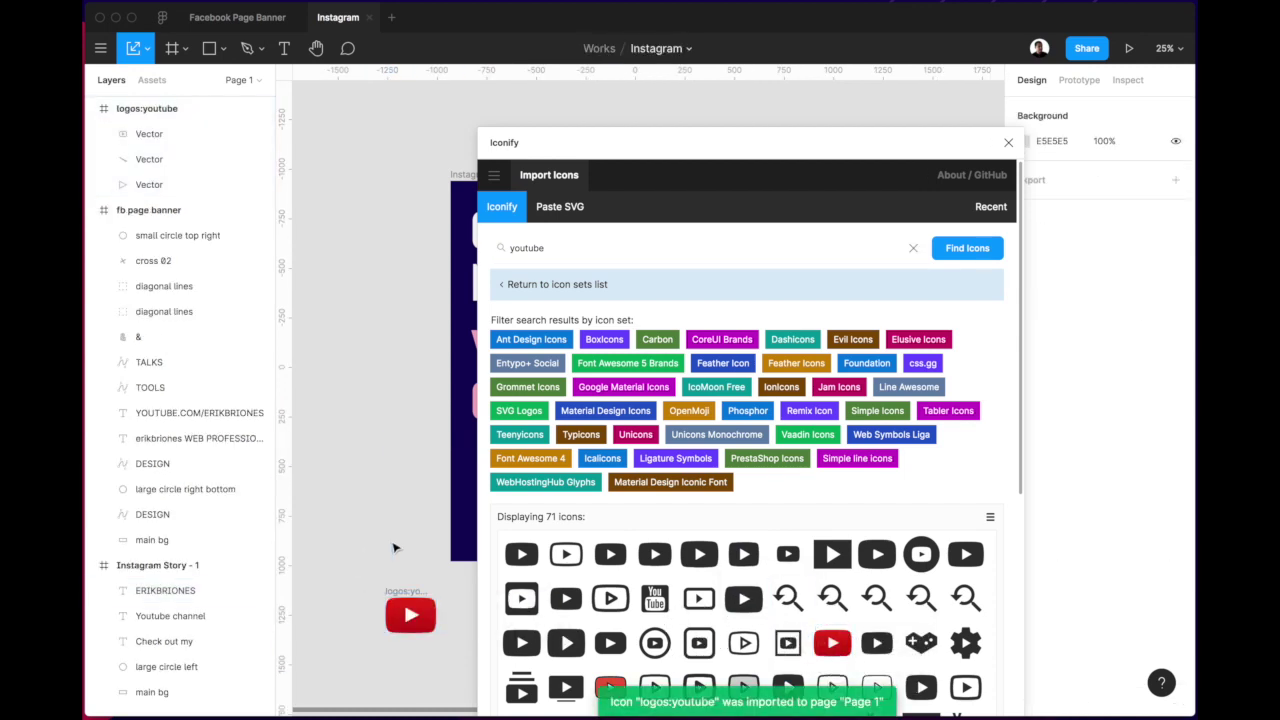
click(1009, 143)
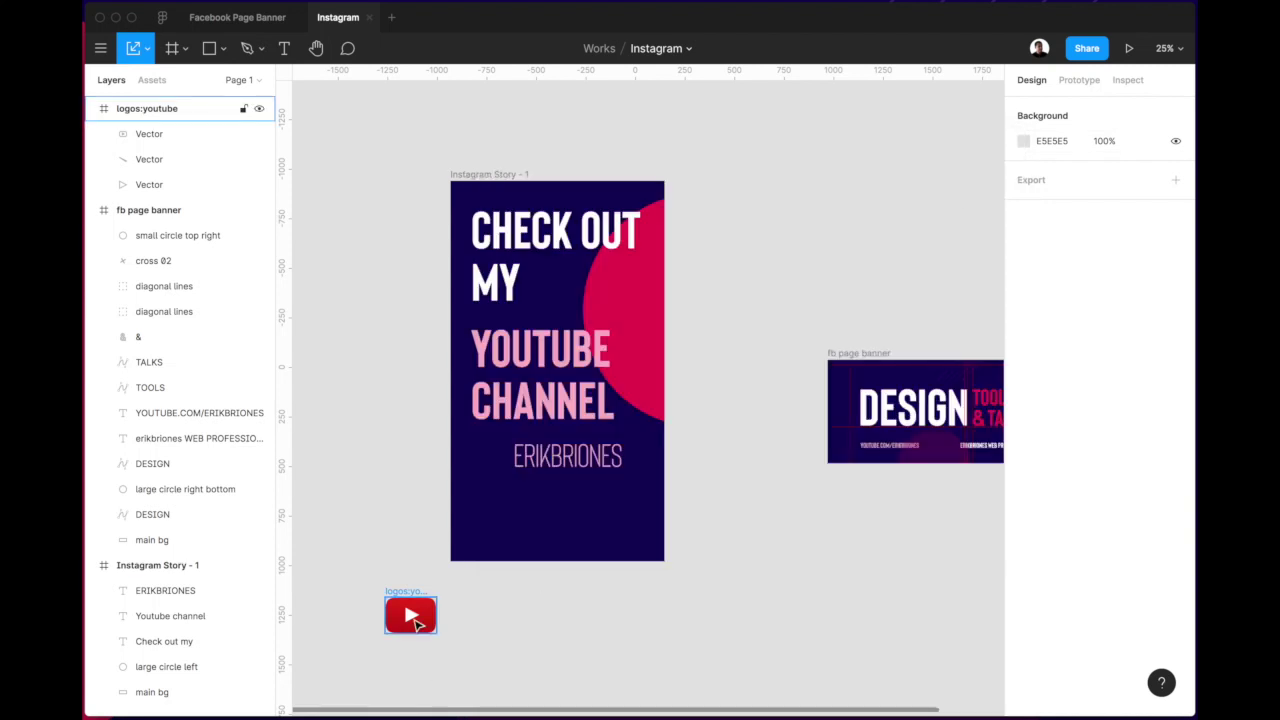
Place the YouTube logo beside the channel name and shift both down together.
drag(415, 620, 565, 460)
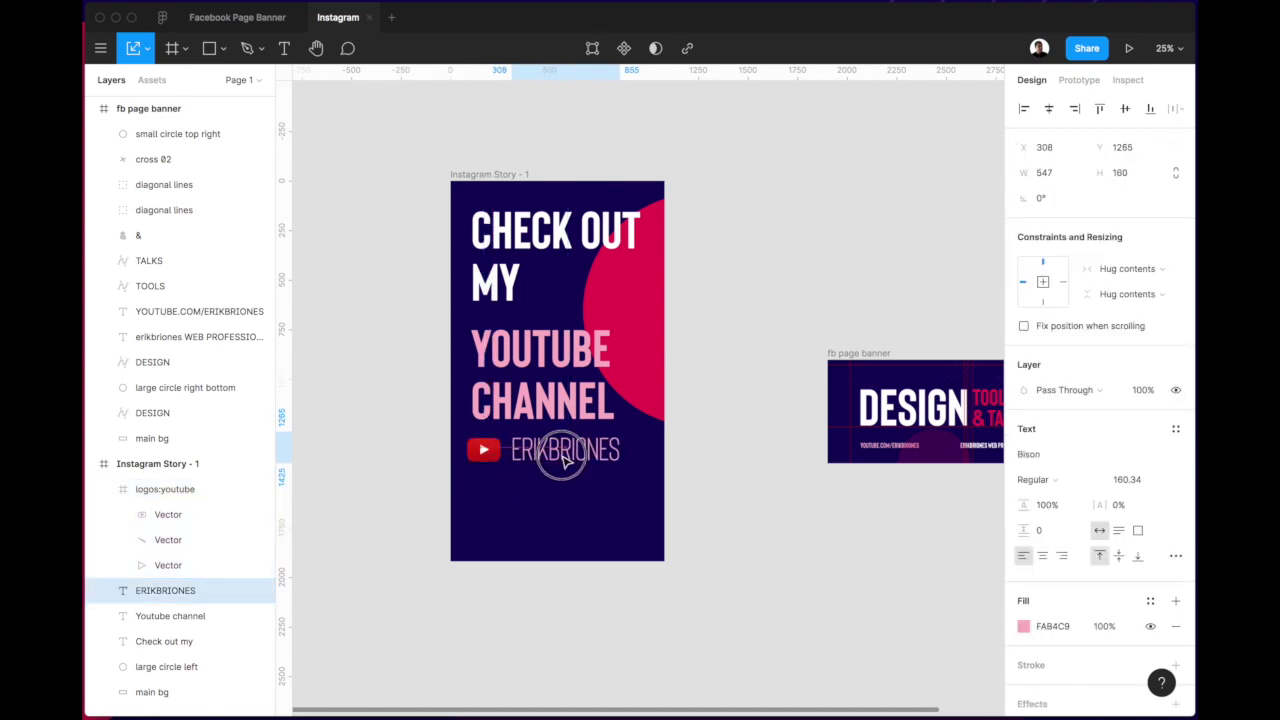
shift+click(485, 454)
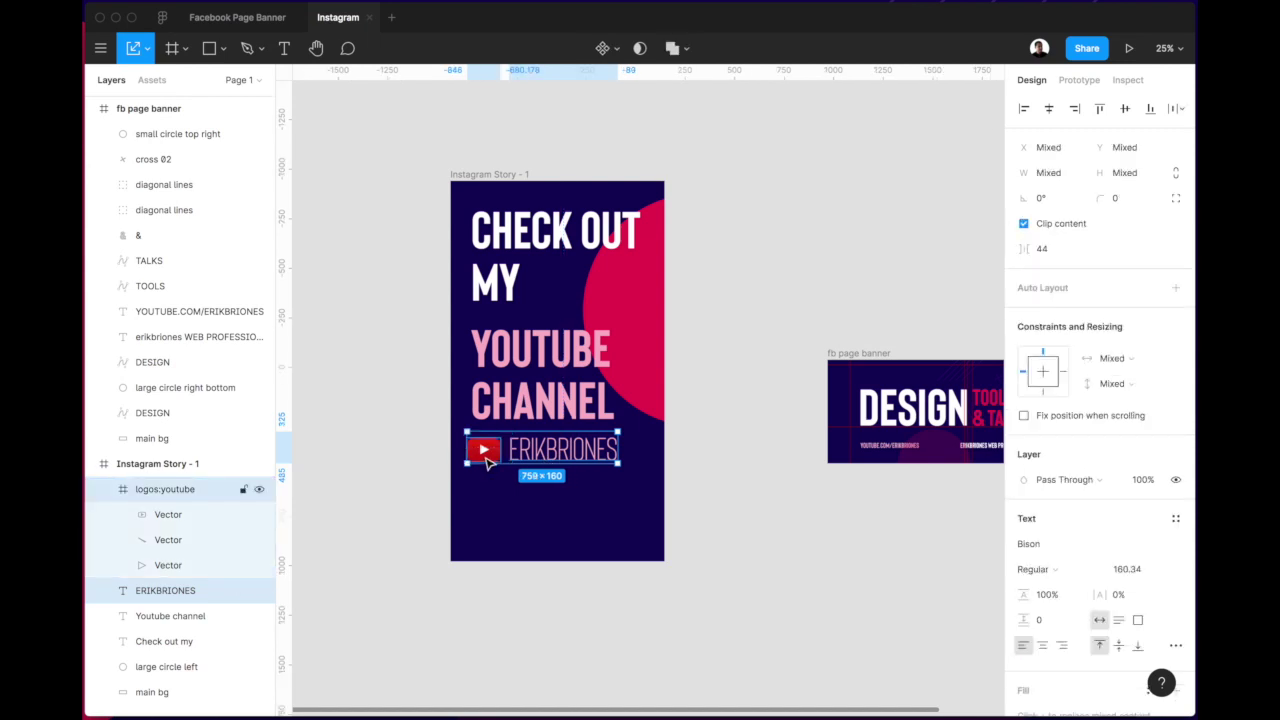
key(shift+Down)
key(shift+Down)
key(shift+Down)
key(shift+Down)
key(shift+Down)
key(shift+Down)
key(shift+Down)
key(shift+Down)
key(shift+Down)
key(shift+Down)
key(shift+Down)
key(shift+Down)
key(shift+Down)
key(shift+Down)
key(shift+Down)
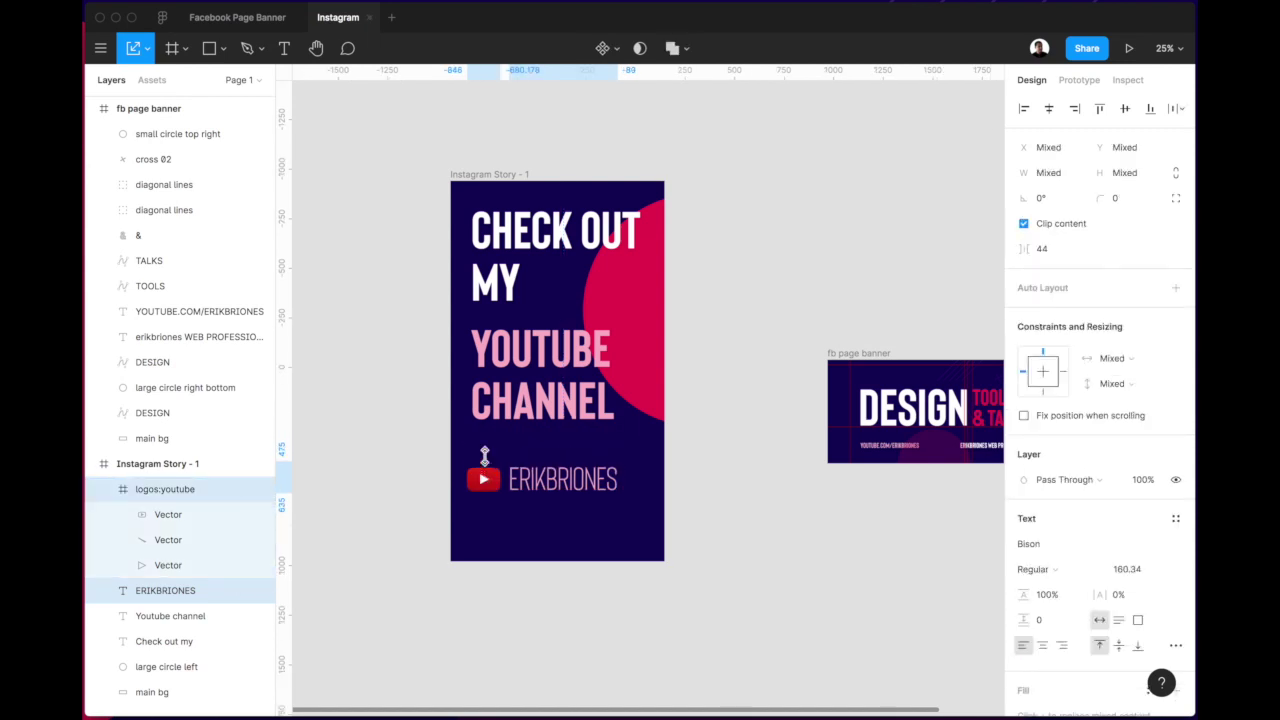
Nudge the CHECK OUT MY and YOUTUBE CHANNEL headings slightly to the left.
click(510, 370)
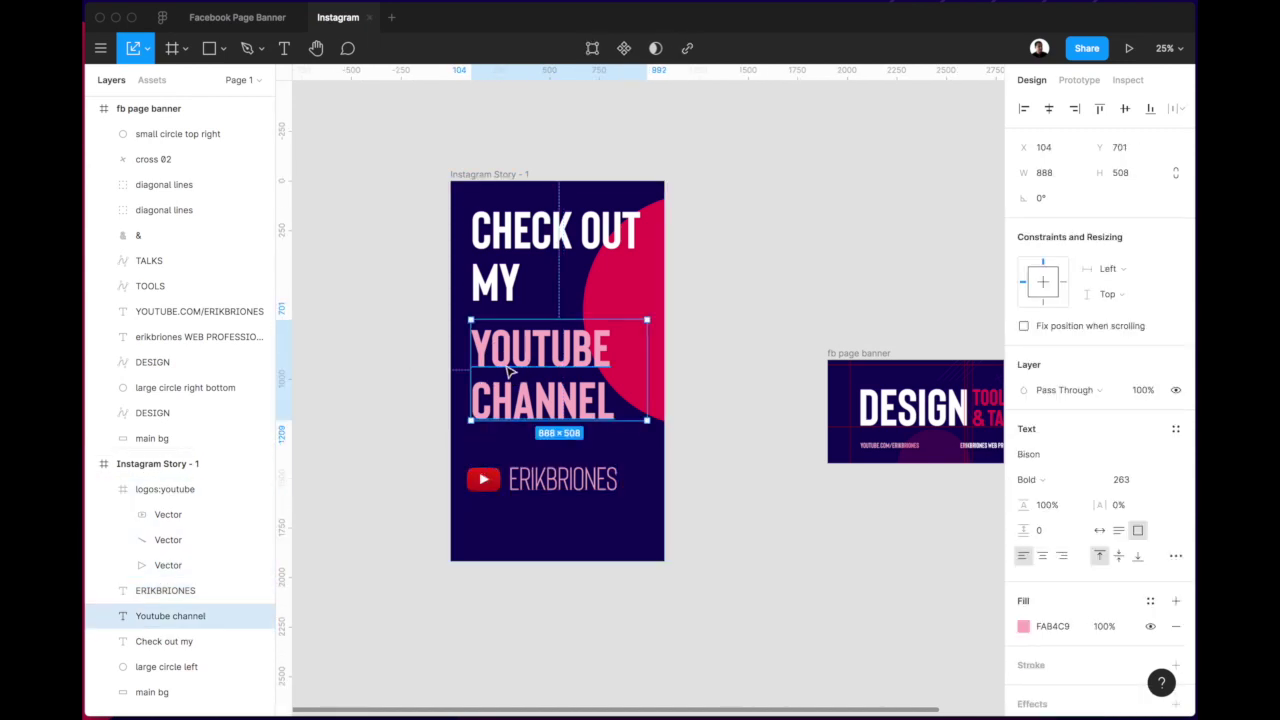
shift+click(492, 292)
key(alt)
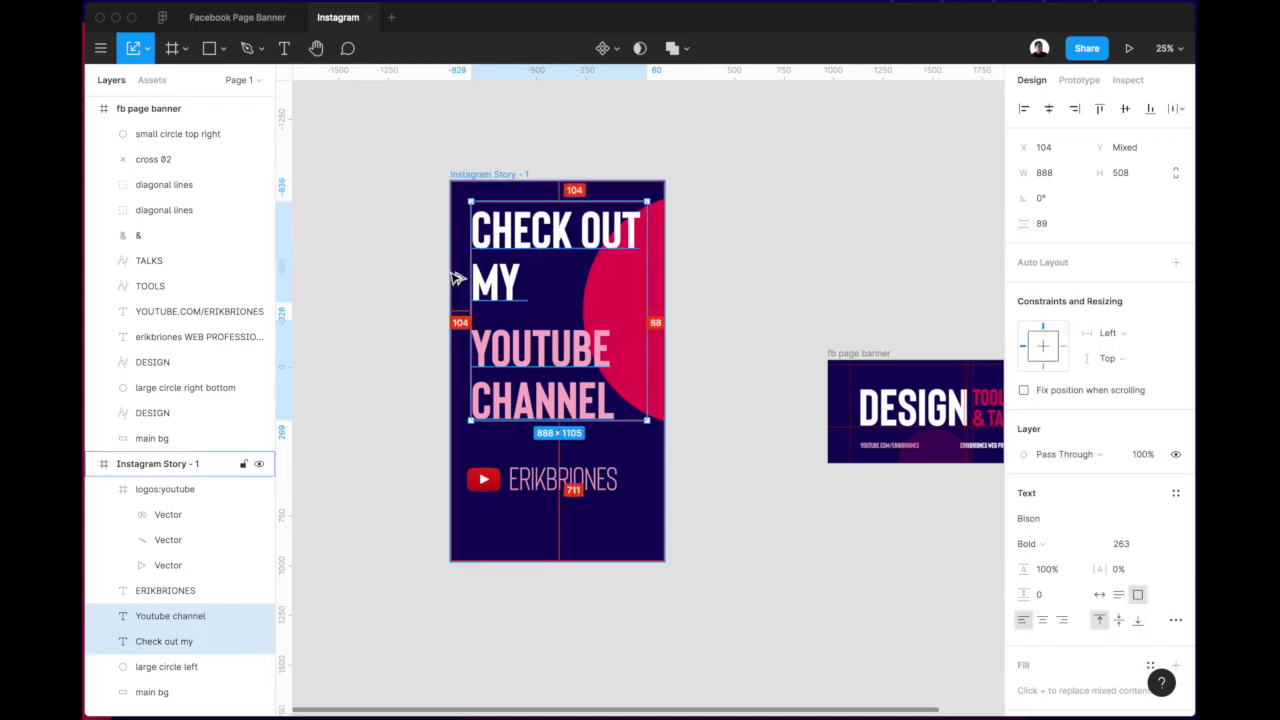
key(Left)
key(Left)
key(Left)
key(Left)
key(Left)
key(Left)
key(Left)
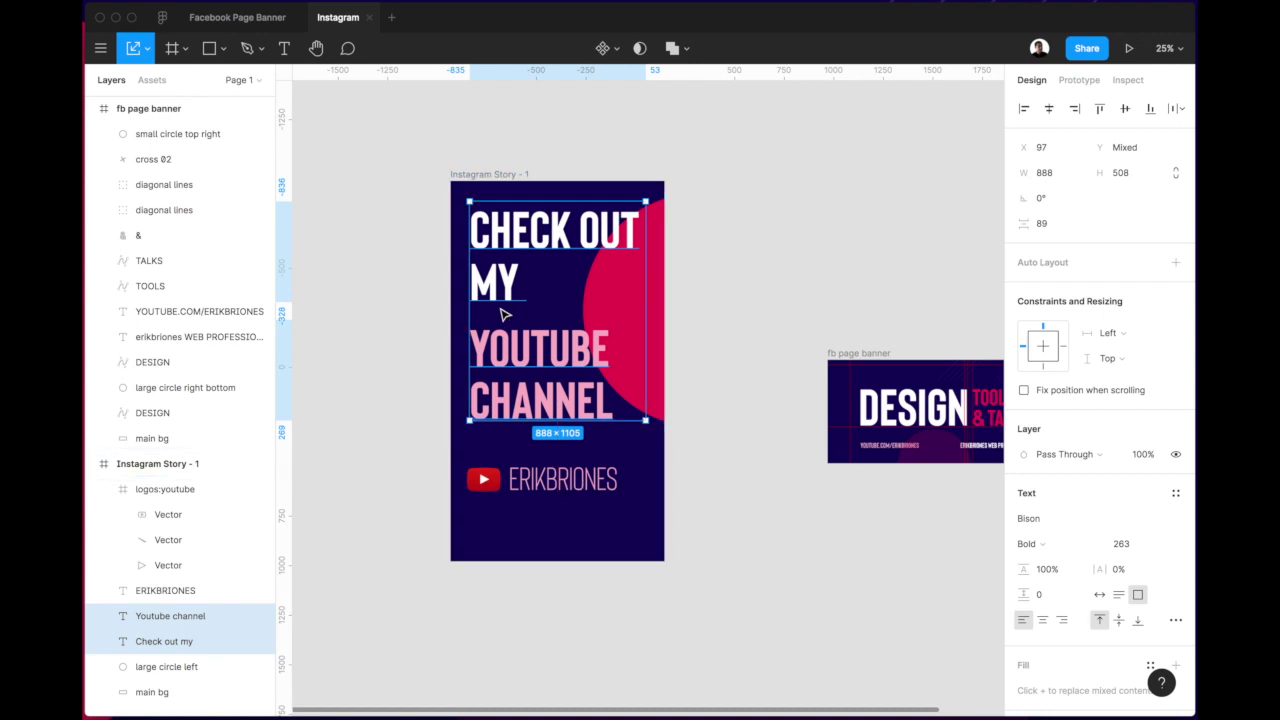
key(shift+Left)
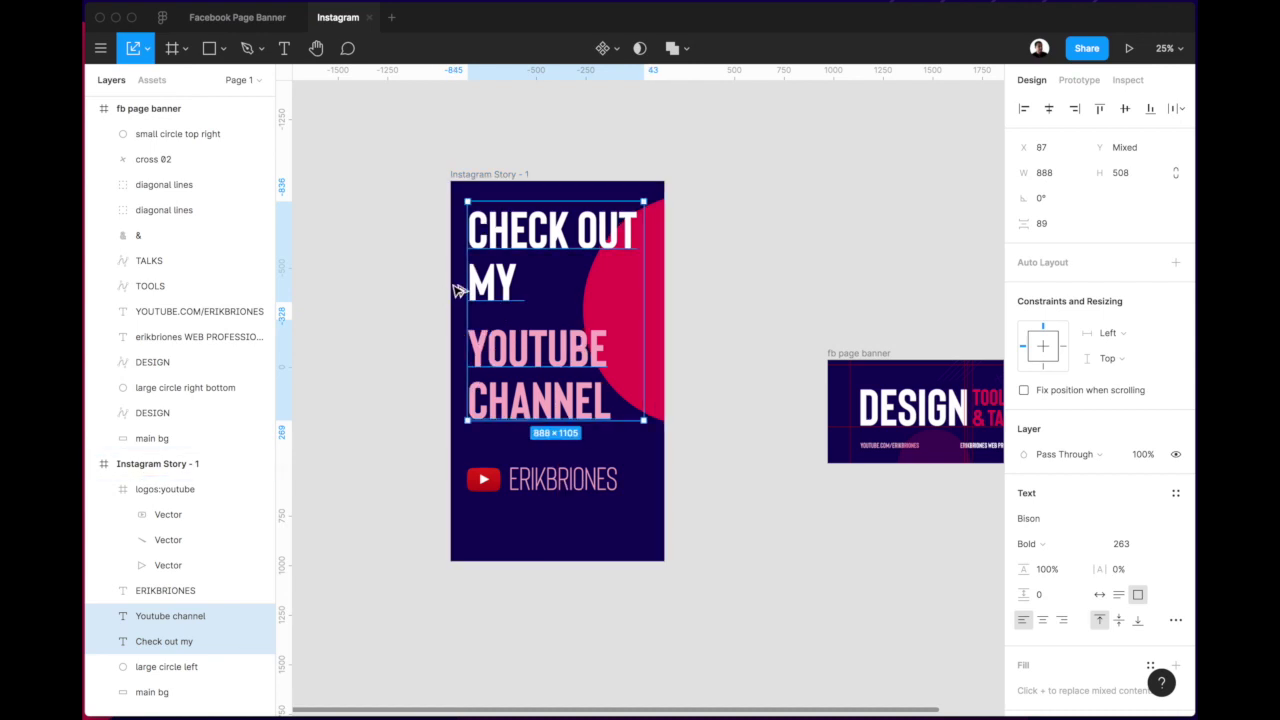
key(Left)
key(Left)
key(Left)
key(Left)
key(Left)
key(Left)
key(Left)
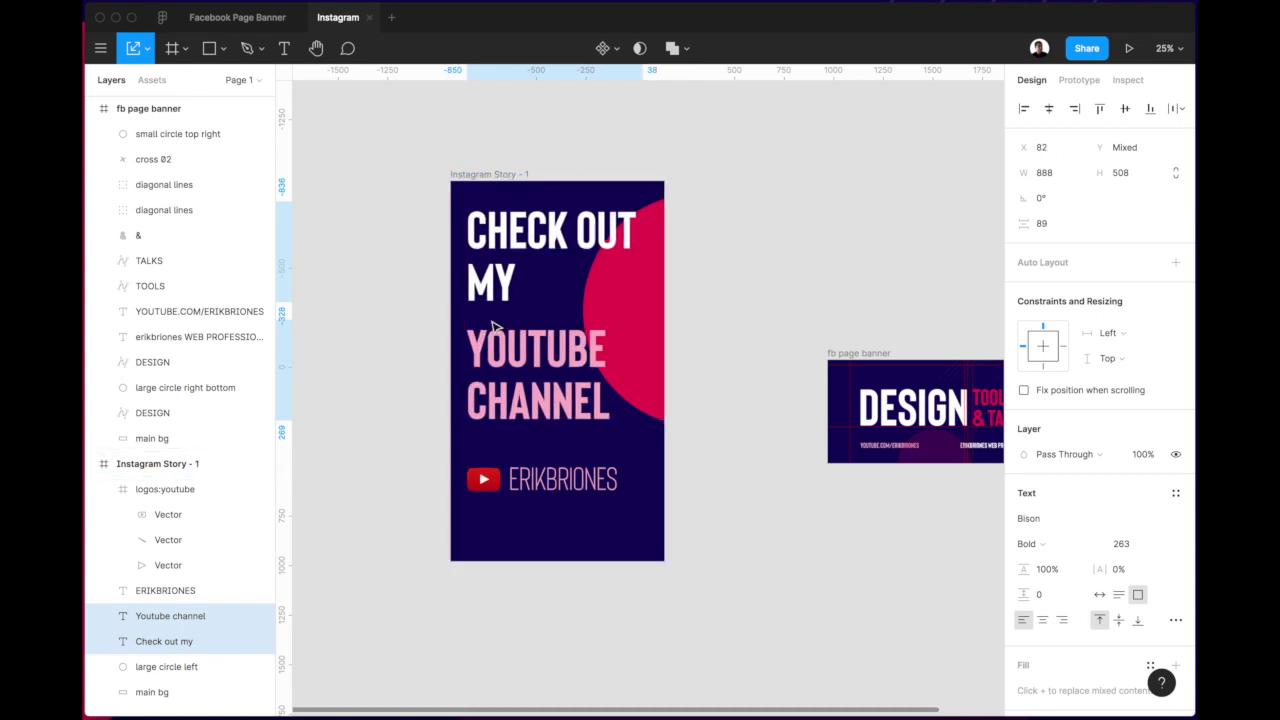
shift+click(465, 472)
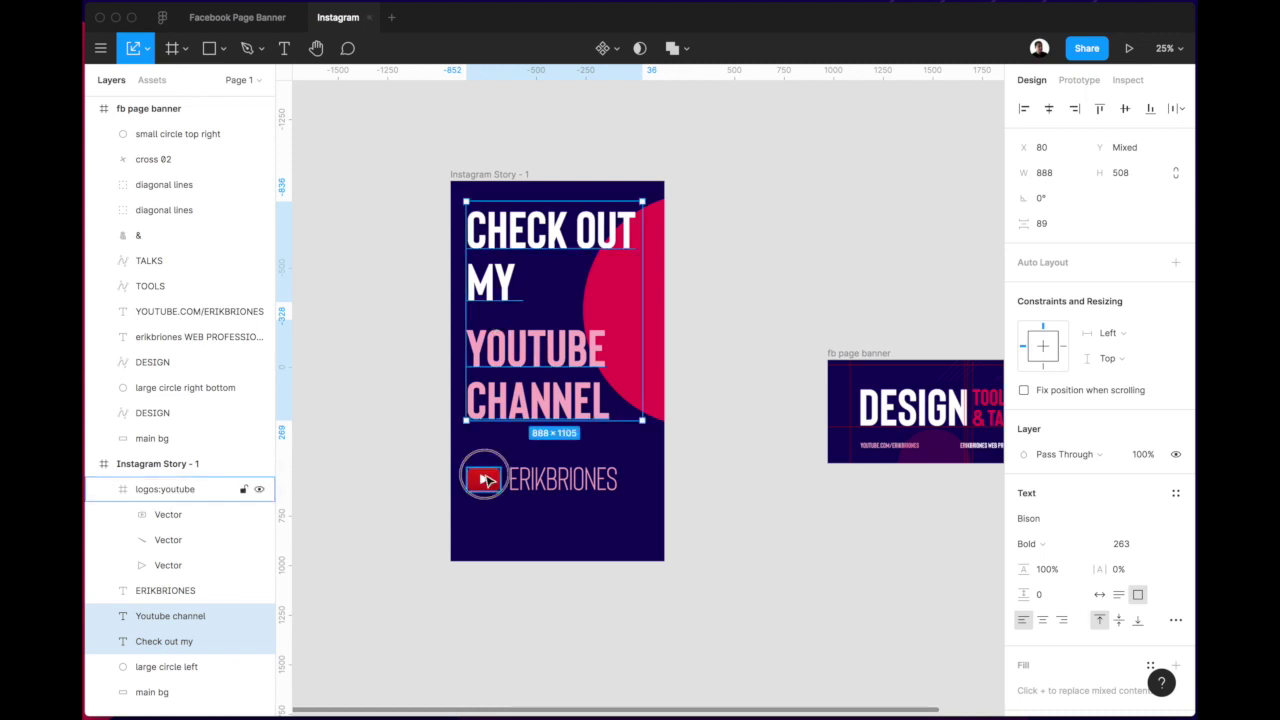
click(706, 654)
click(588, 489)
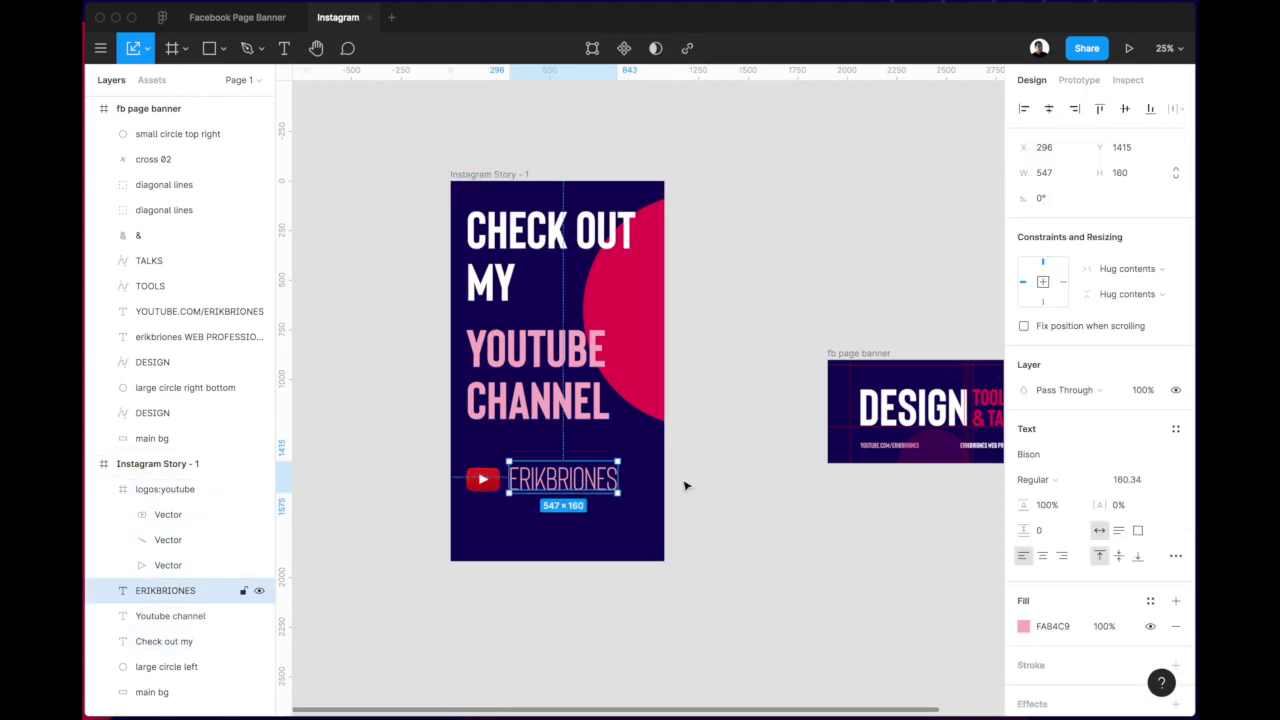
click(796, 494)
scroll(796, 494, up, 2)
scroll(796, 494, left, 2)
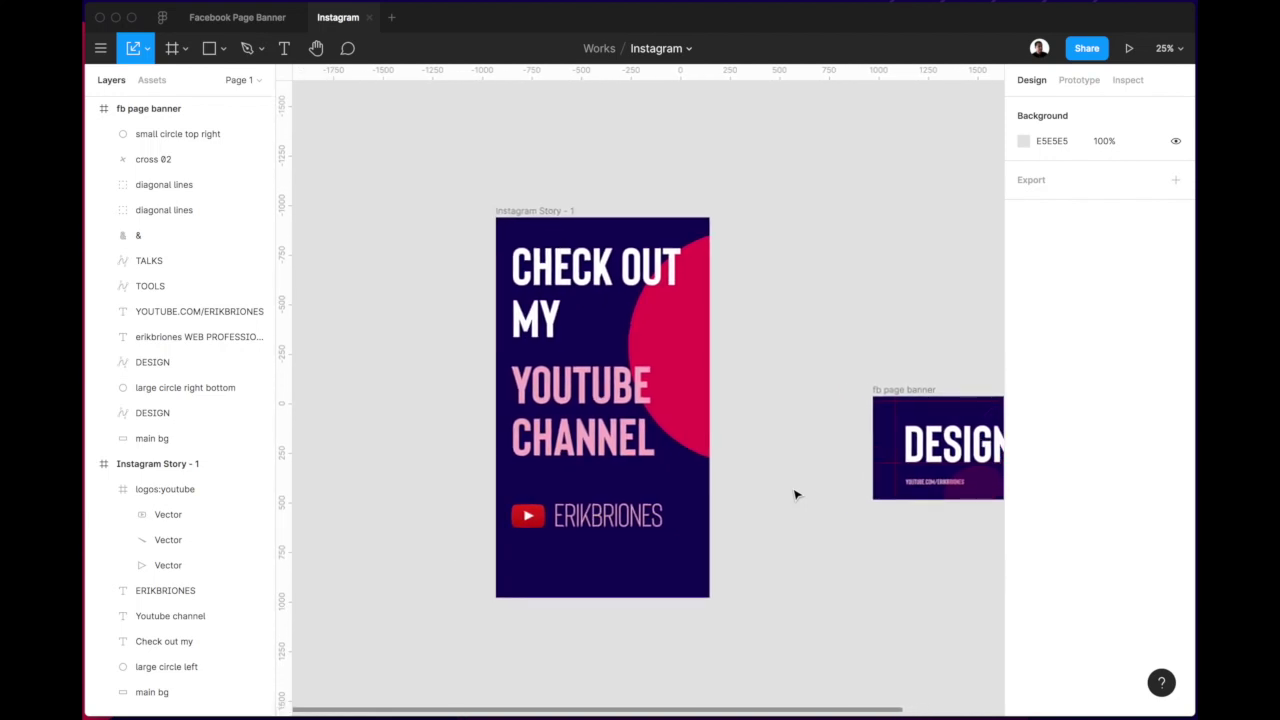
scroll(796, 494, right, 2)
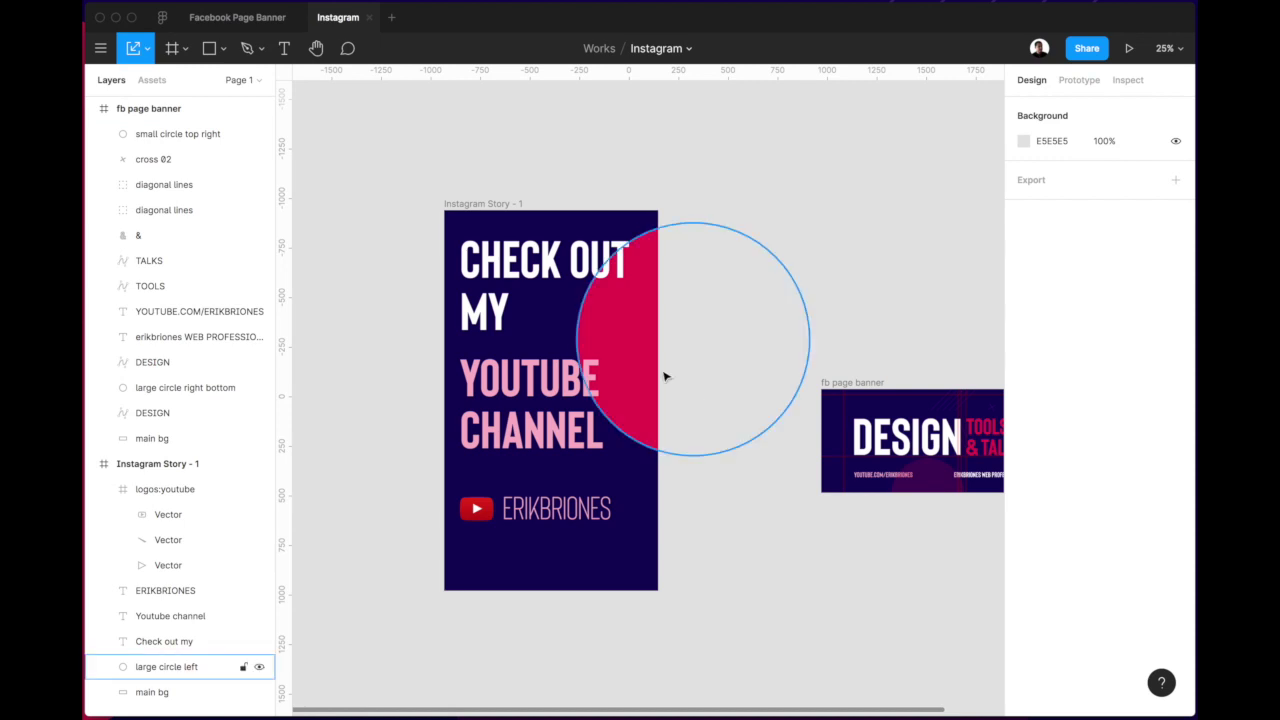
Move the large pink circle off the story's bottom-left corner.
drag(644, 371, 491, 560)
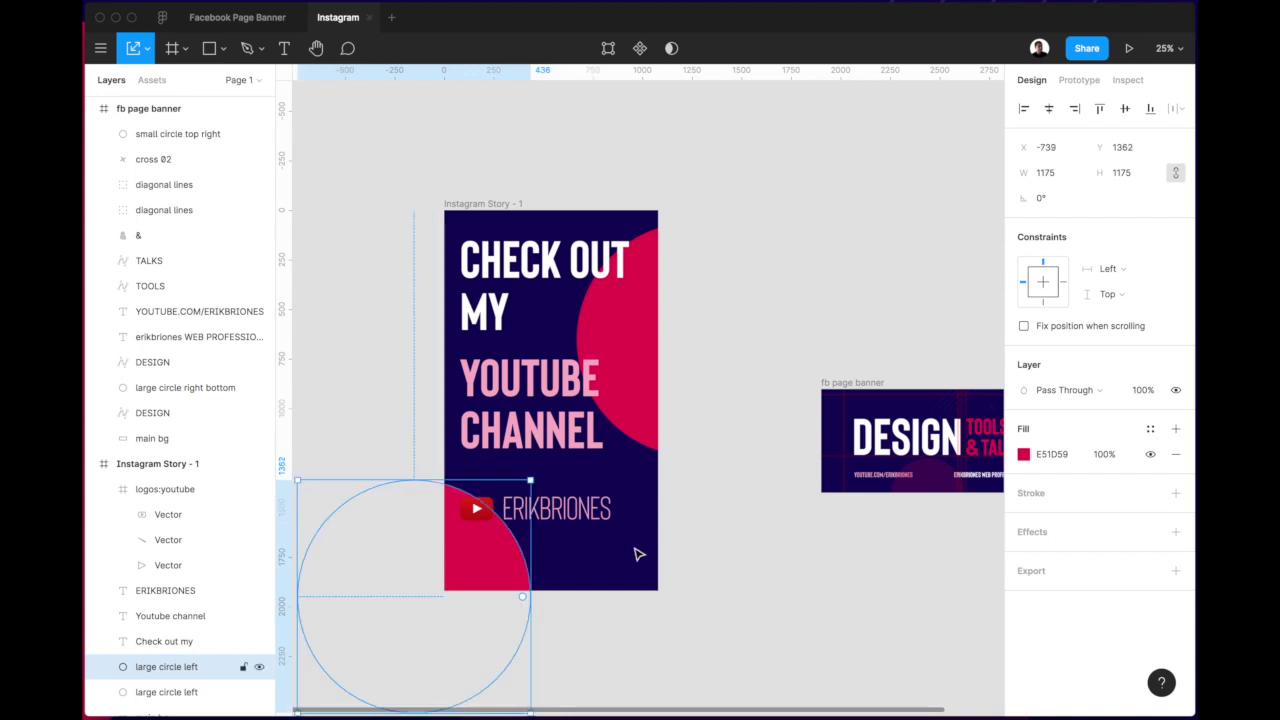
scroll(640, 551, right, 5)
scroll(636, 553, right, 2)
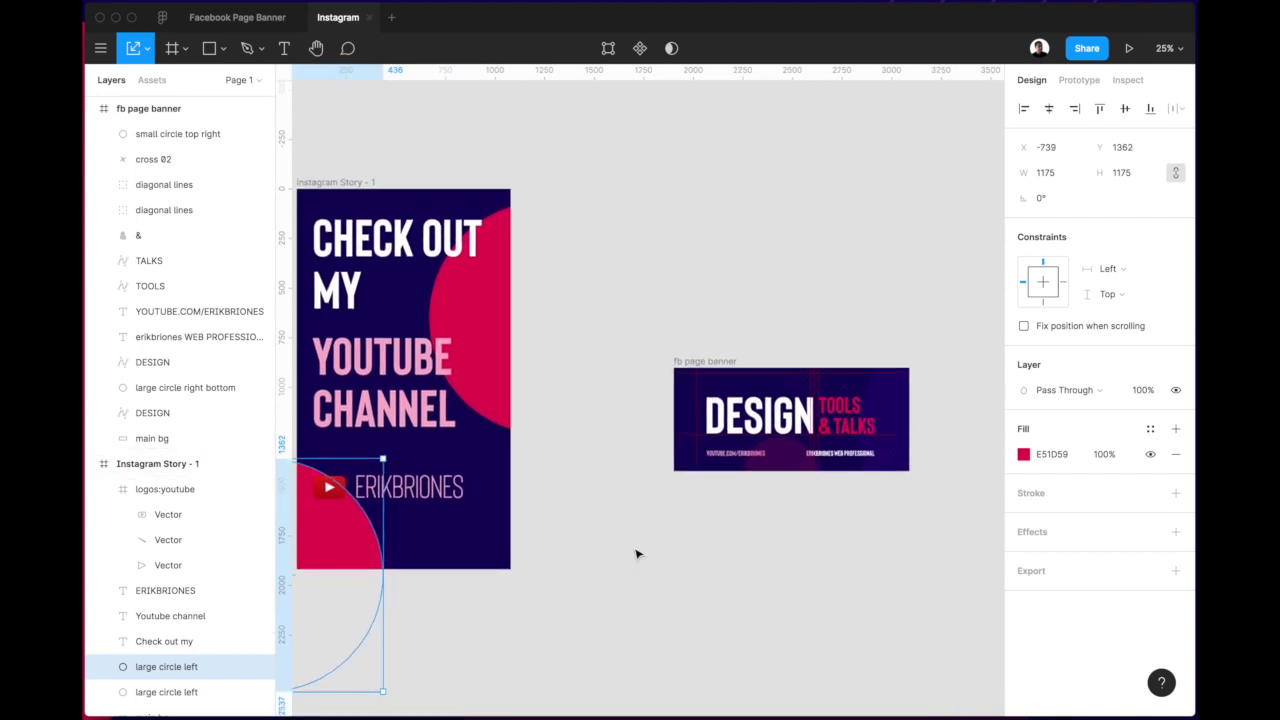
Recolour the story's bottom-left circle with the banner circle's 331EB7 fill.
click(895, 404)
click(1066, 454)
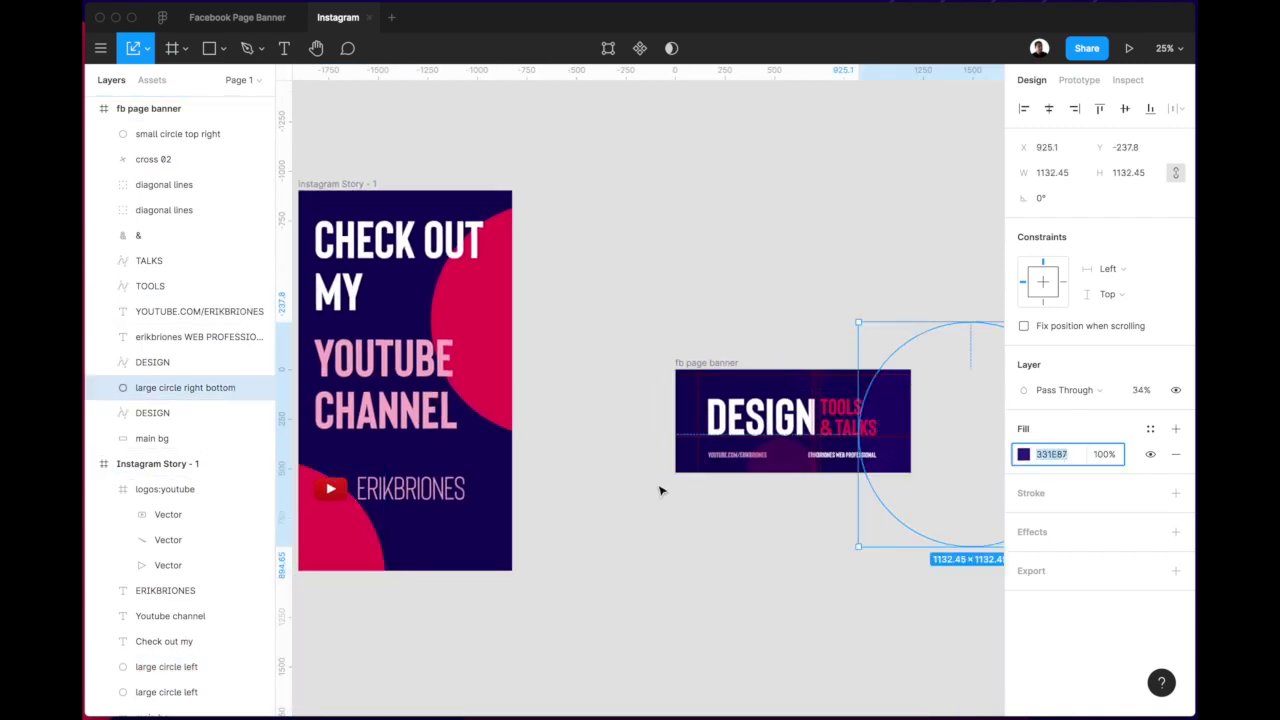
scroll(660, 490, left, 5)
click(567, 511)
click(1046, 455)
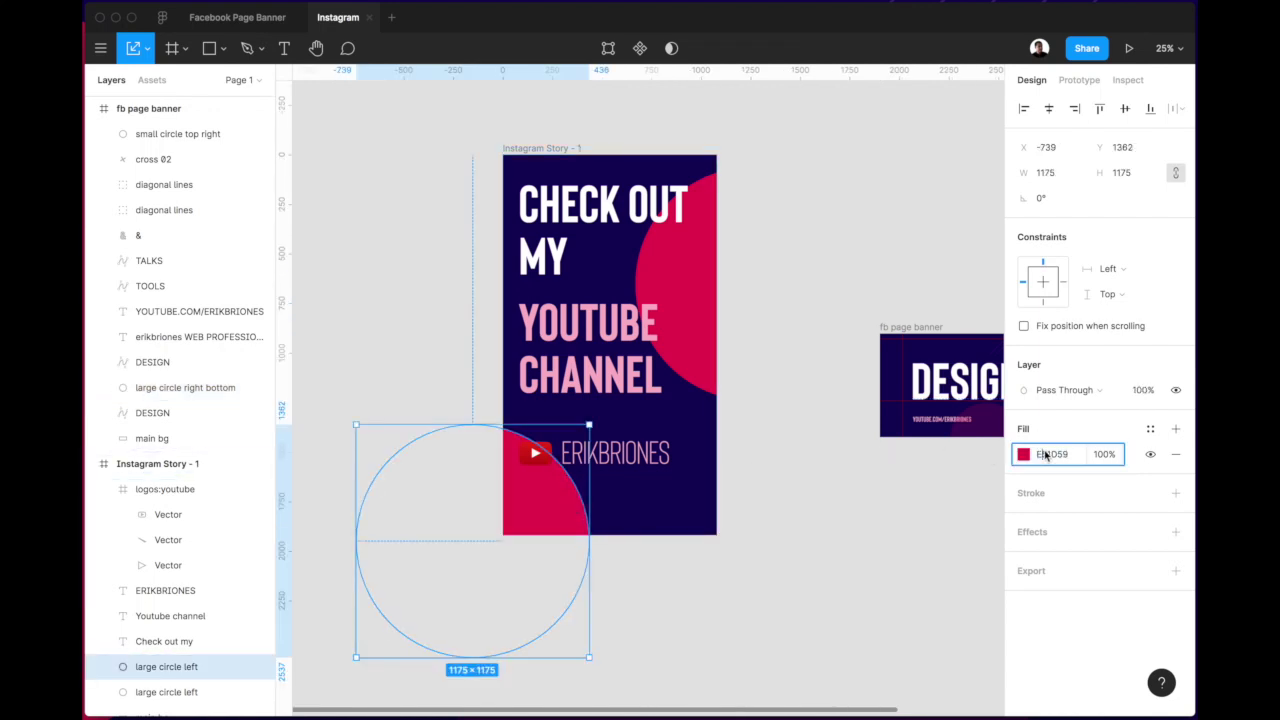
key(Return)
click(791, 560)
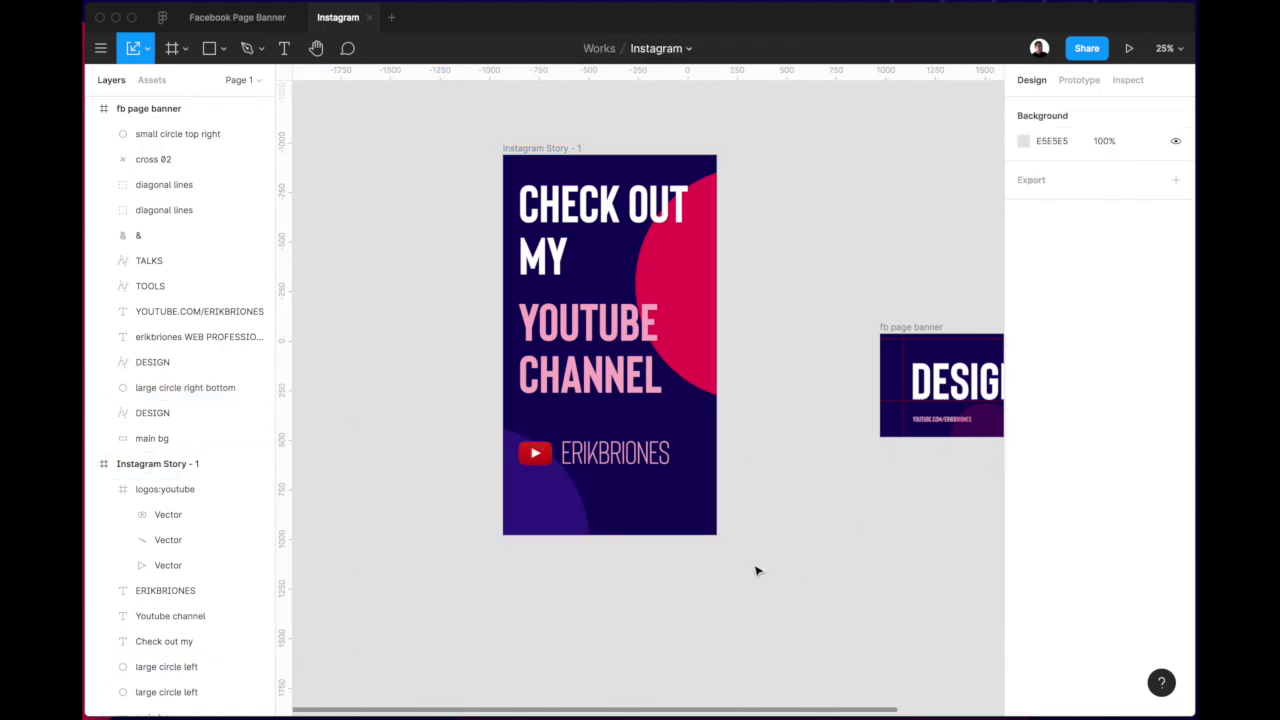
Set the bottom-left circle's opacity to 20%.
click(571, 514)
key(1)
key(2)
click(794, 537)
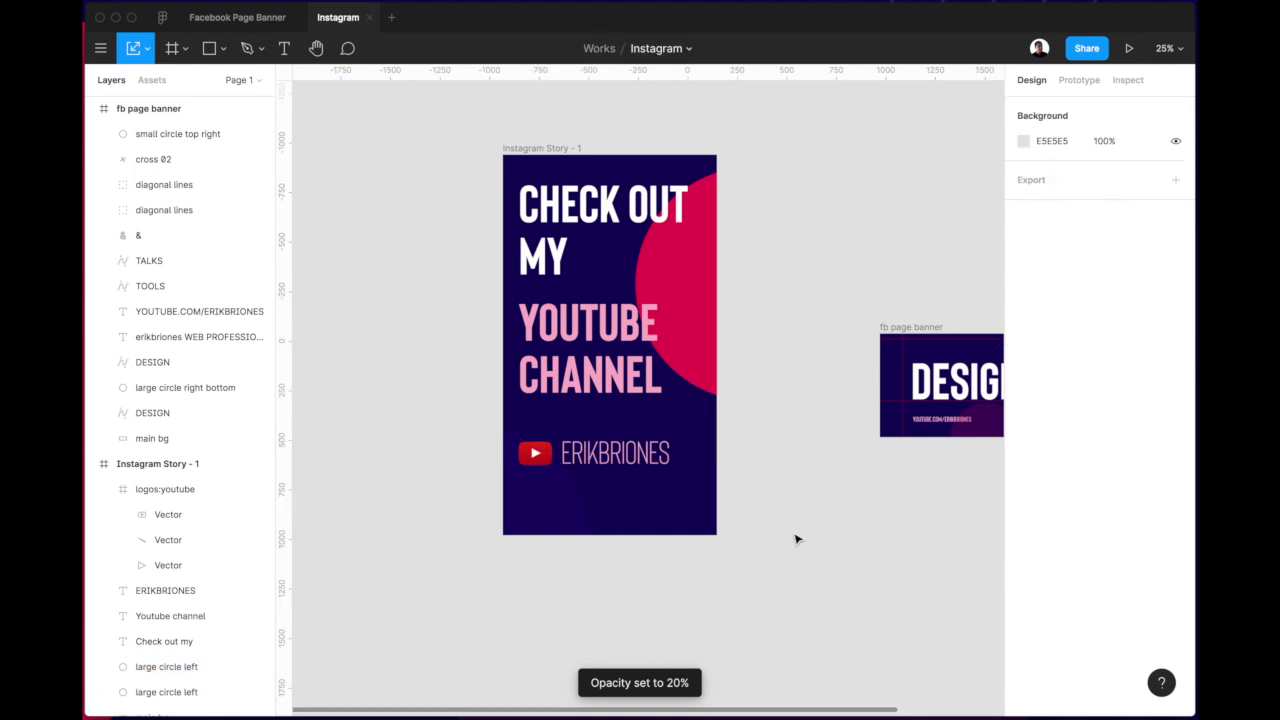
scroll(796, 539, up, 1)
scroll(796, 539, up, 1)
Nudge YOUTUBE CHANNEL down and give the CHECK OUT MY headline size 200 with auto width.
click(604, 412)
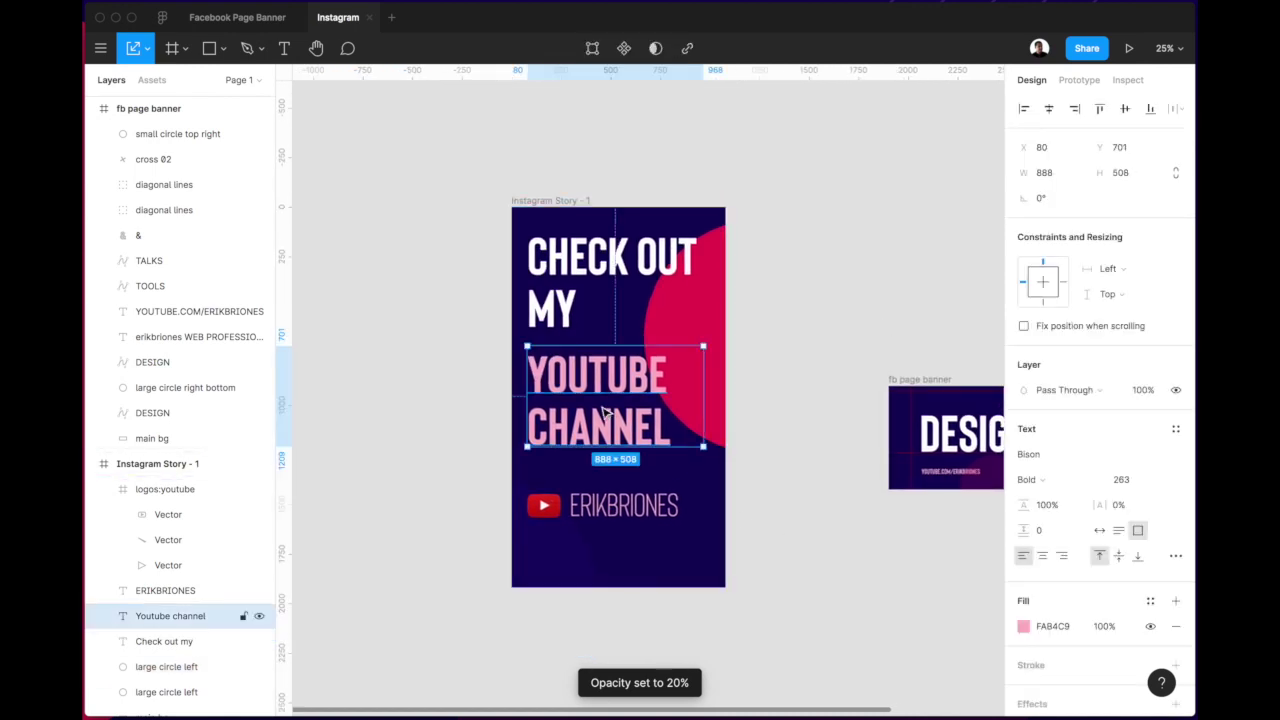
key(shift+Down)
key(shift+Down)
key(shift+Down)
key(shift+Down)
key(shift+Down)
key(shift+Down)
key(shift+Down)
key(shift+Down)
key(shift+Down)
key(shift+Down)
key(shift+Down)
key(shift+Down)
key(shift+Down)
key(shift+Down)
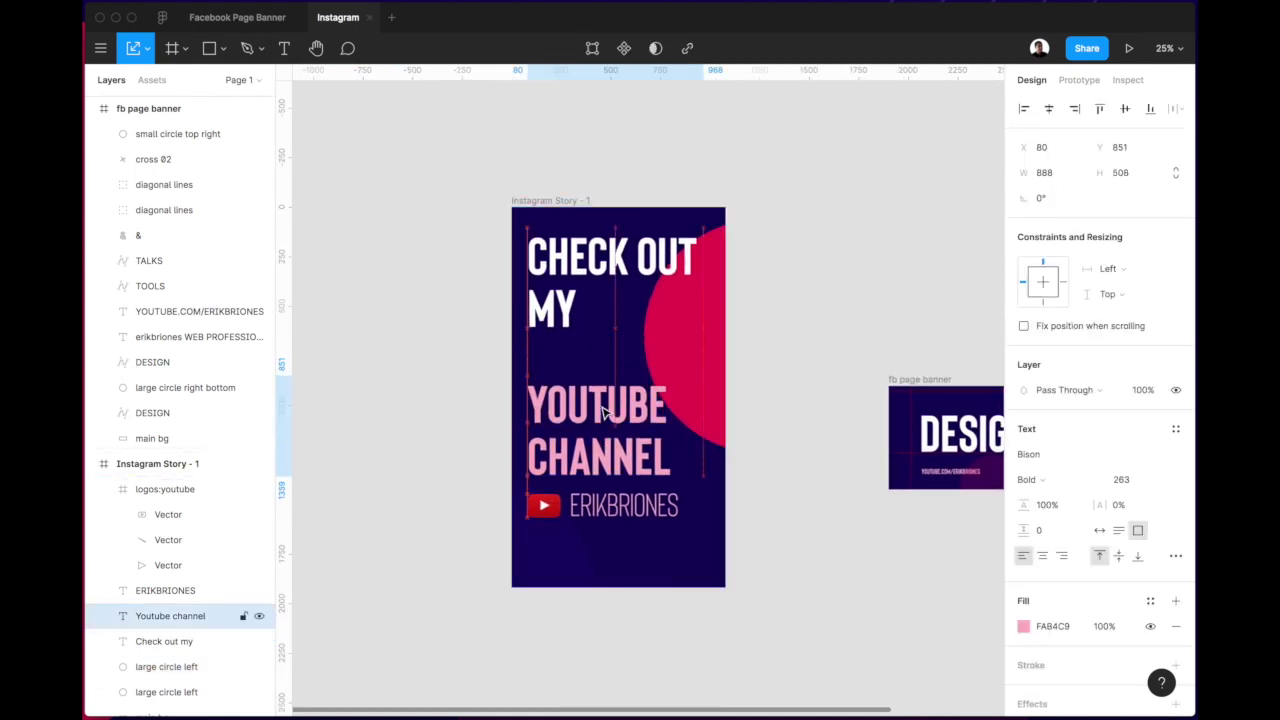
click(567, 278)
text(200)
key(Return)
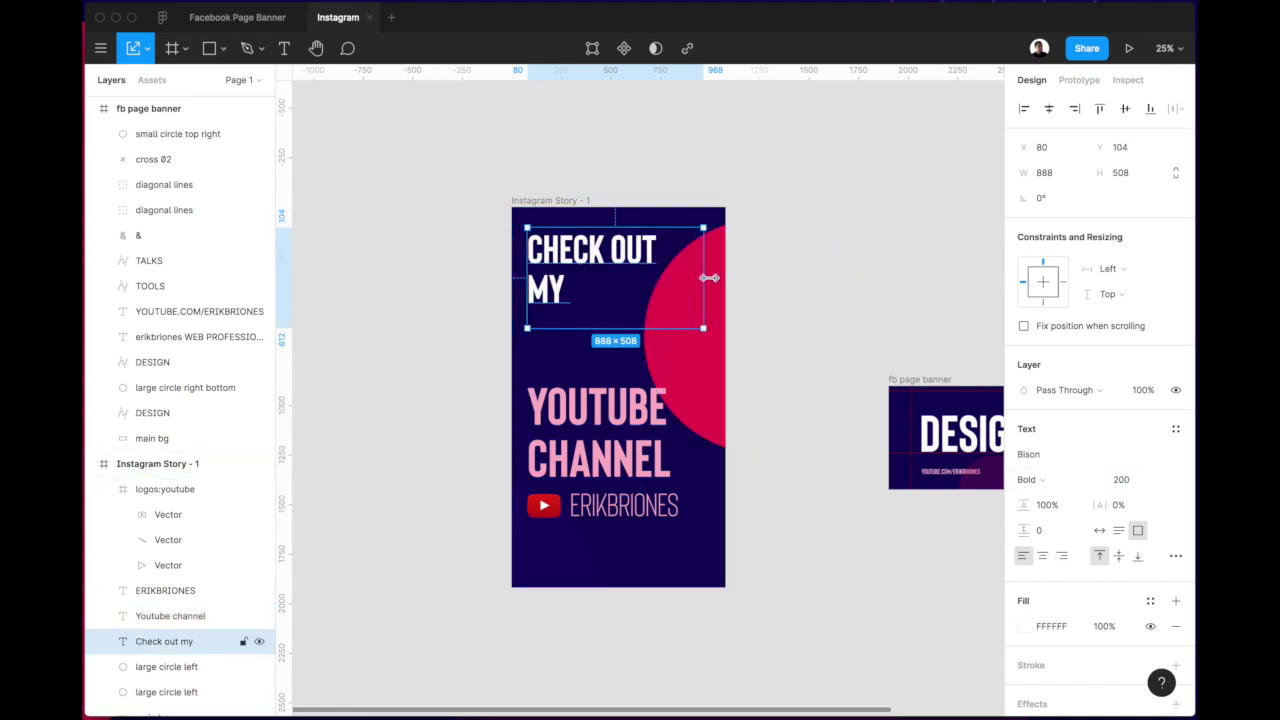
click(1100, 530)
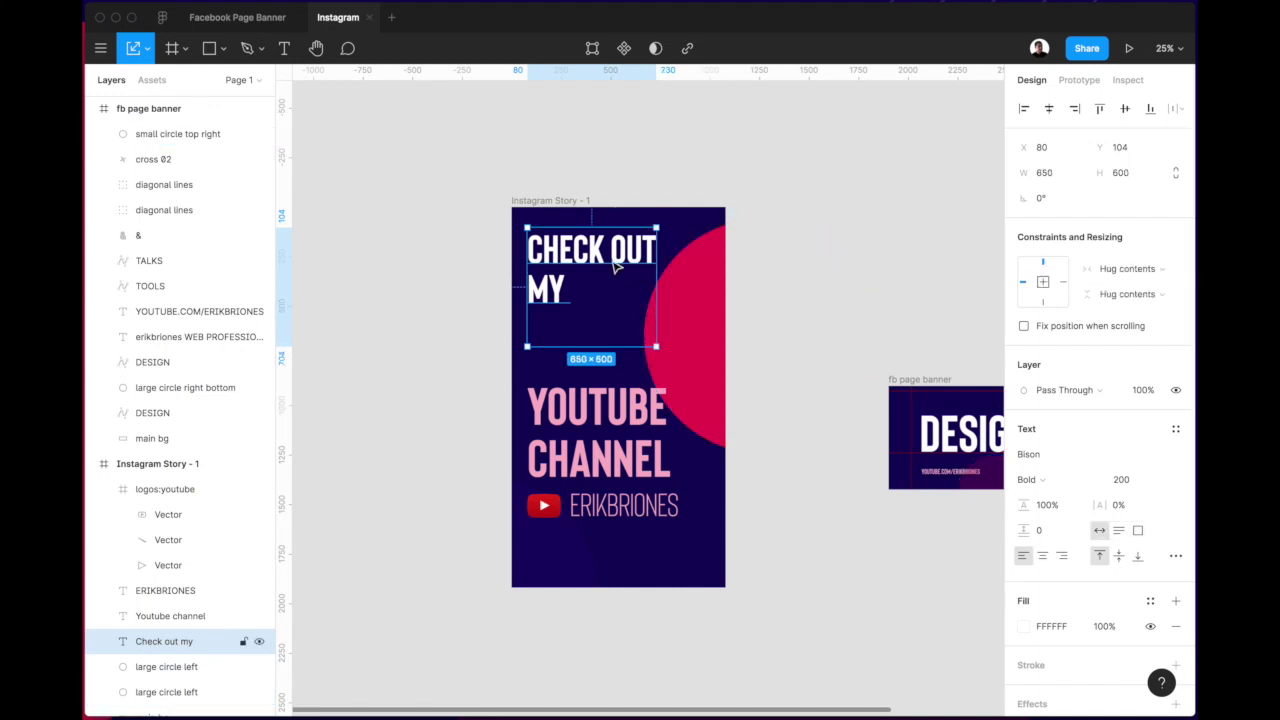
drag(613, 282, 612, 324)
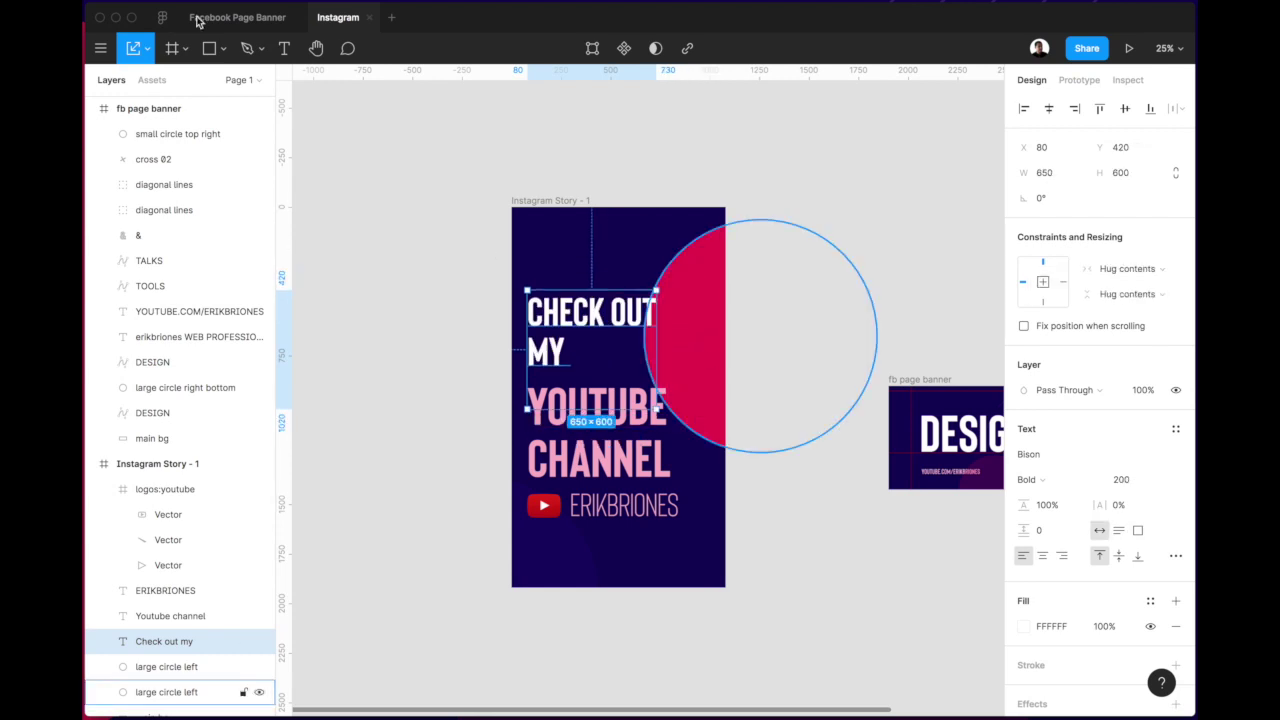
drag(663, 345, 726, 357)
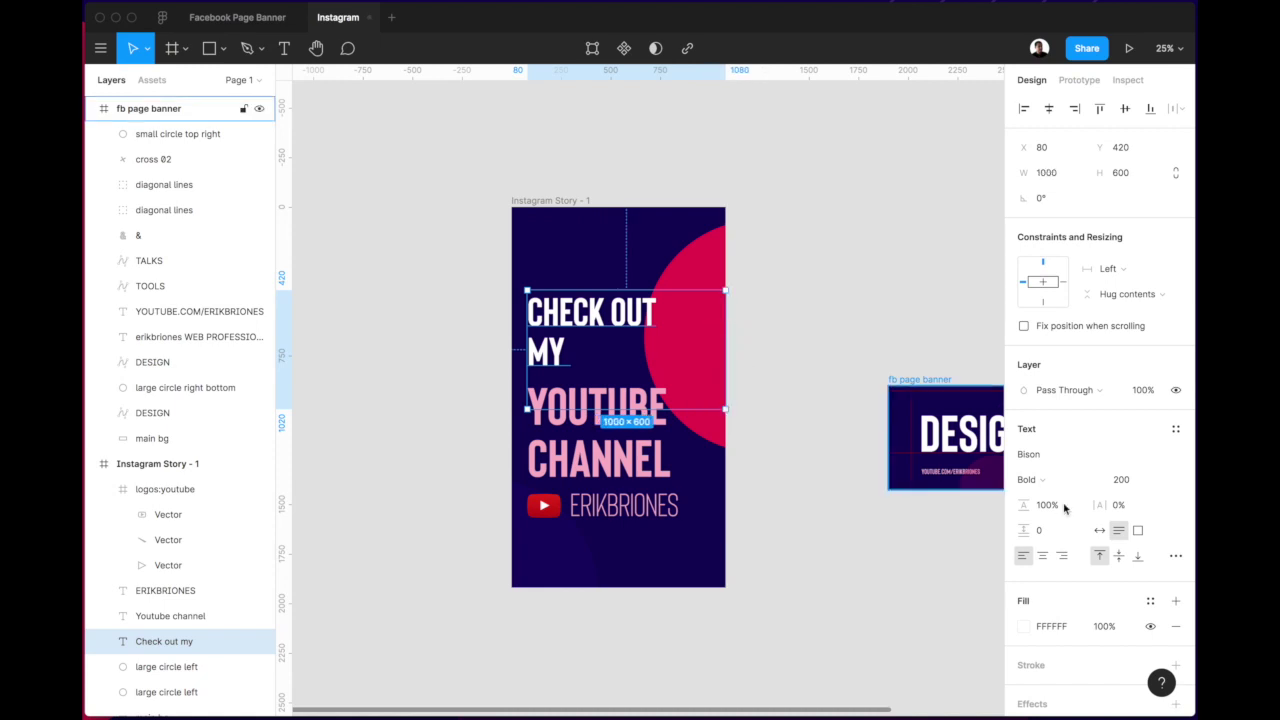
click(1100, 530)
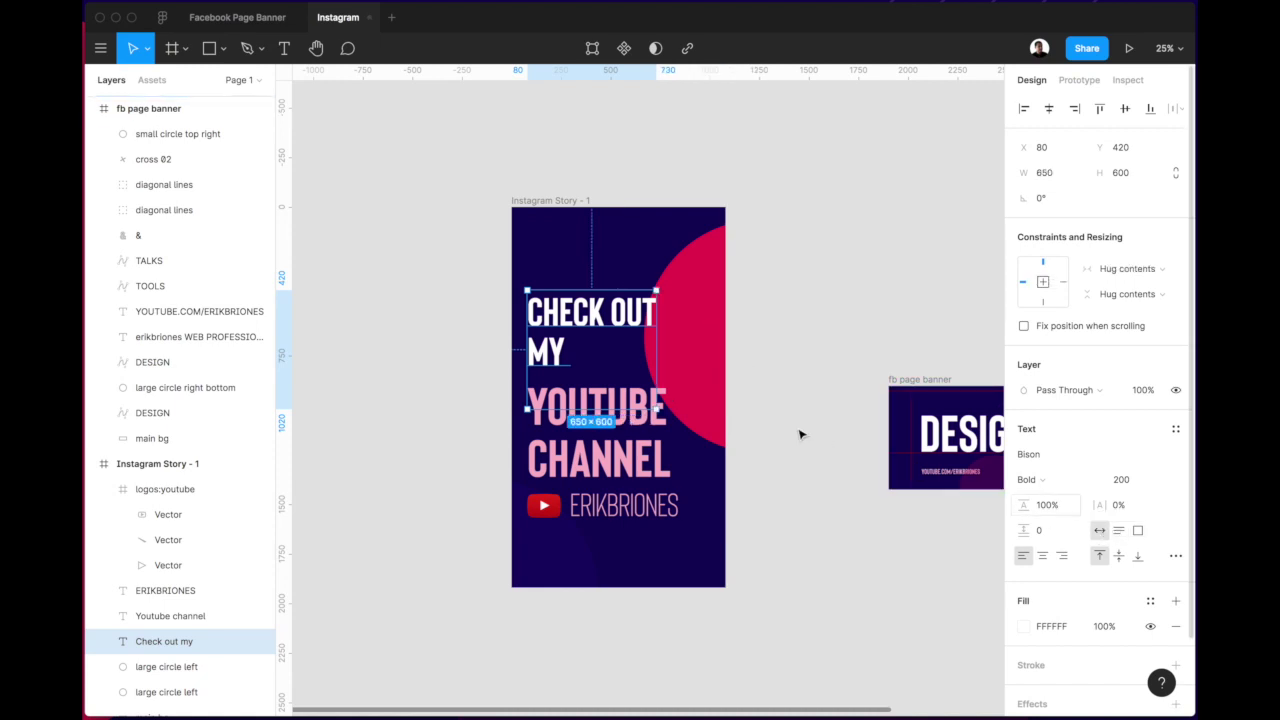
Join the headline onto one line, shrink it to 159, and seat it above YOUTUBE CHANNEL.
double_click(540, 352)
key(BackSpace)
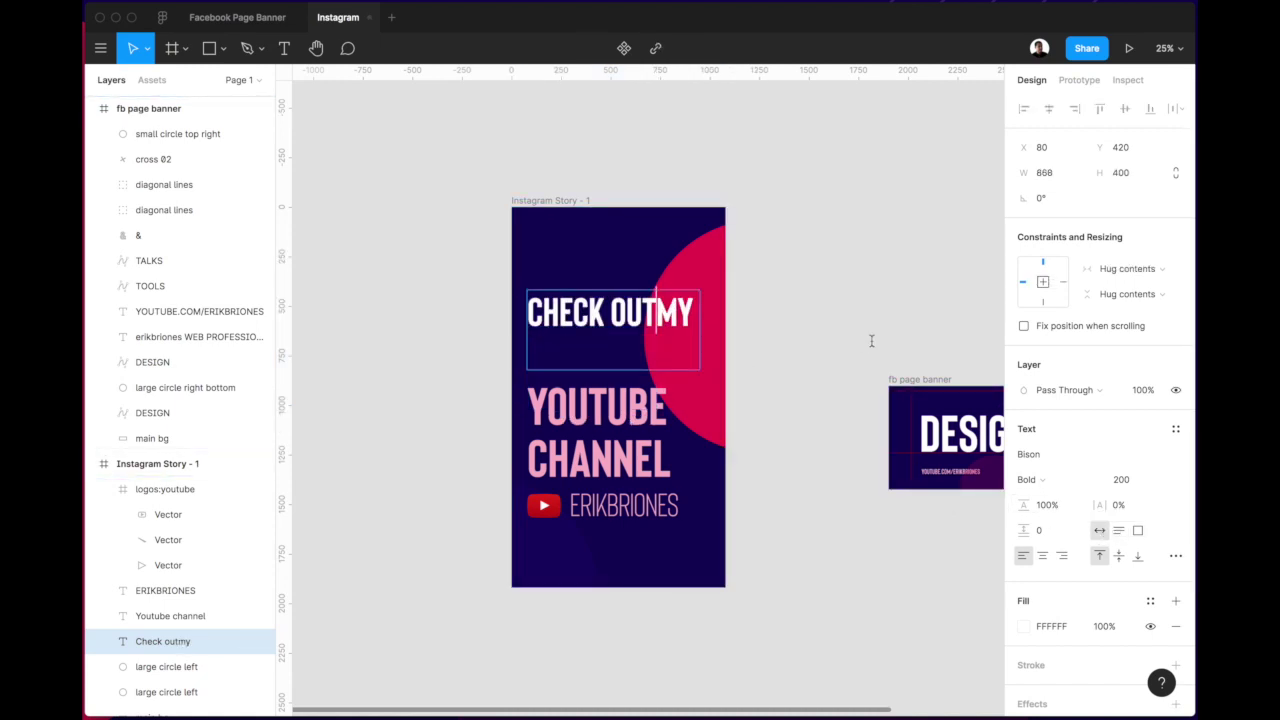
key(Escape)
drag(623, 330, 625, 369)
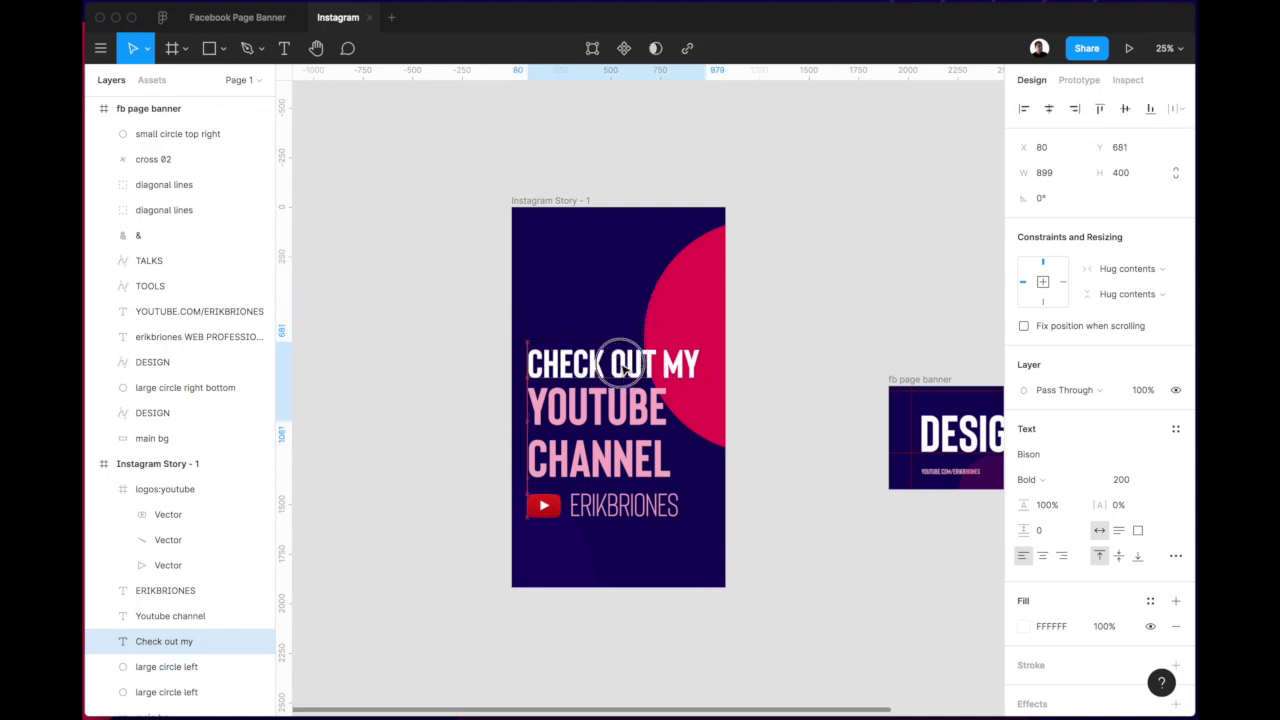
click(1120, 480)
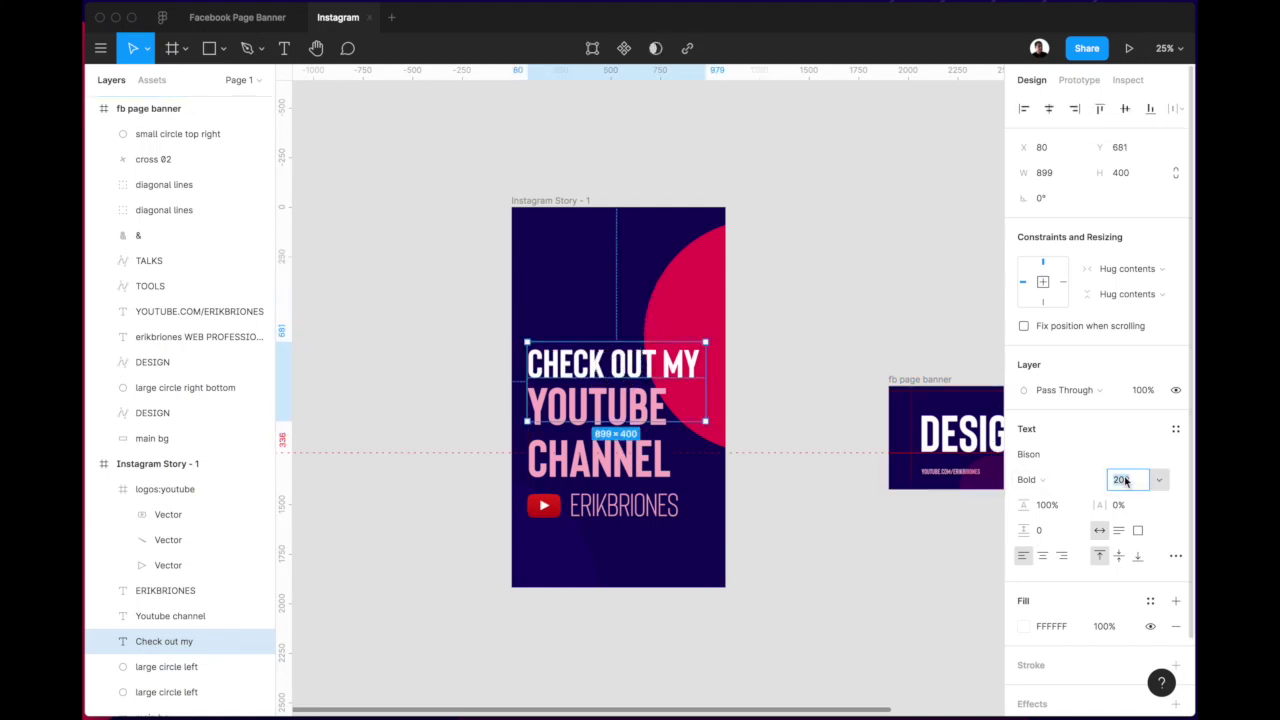
key(Down)
key(Down)
key(Down)
key(Down)
key(Down)
key(Down)
key(Down)
key(Down)
key(Down)
key(Down)
key(Down)
key(Down)
key(Down)
key(Down)
key(Down)
key(Down)
key(Down)
key(Down)
key(Down)
key(Down)
key(Down)
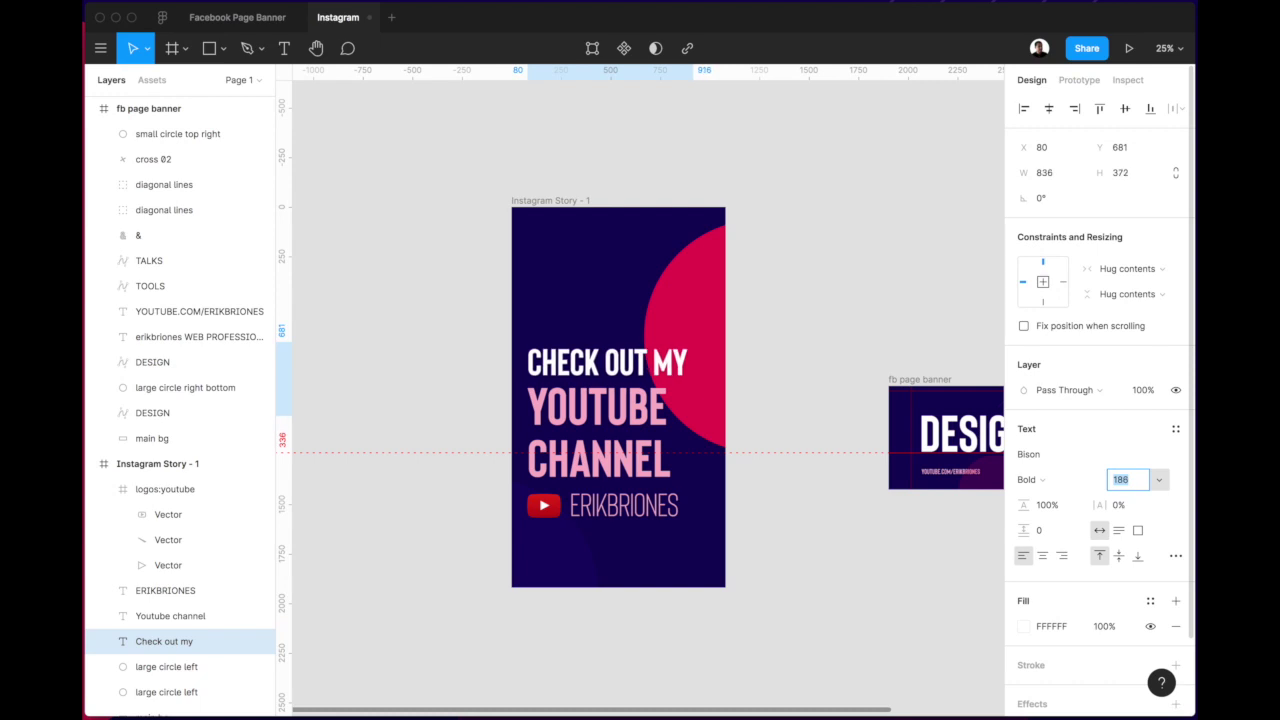
key(Down)
key(Down)
key(Down)
key(Down)
key(Down)
key(Down)
key(Down)
key(Down)
key(Down)
key(Down)
key(Up)
key(Up)
key(Up)
key(Up)
key(Up)
key(Up)
key(Up)
key(Up)
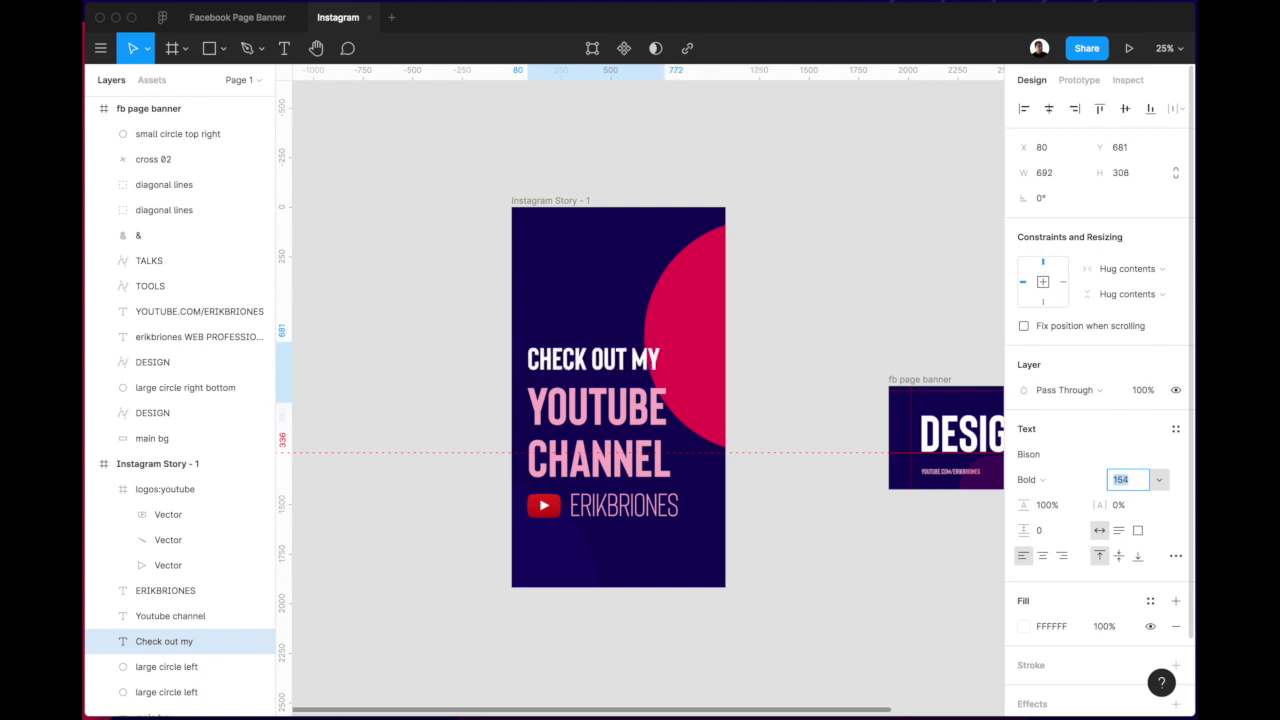
click(836, 345)
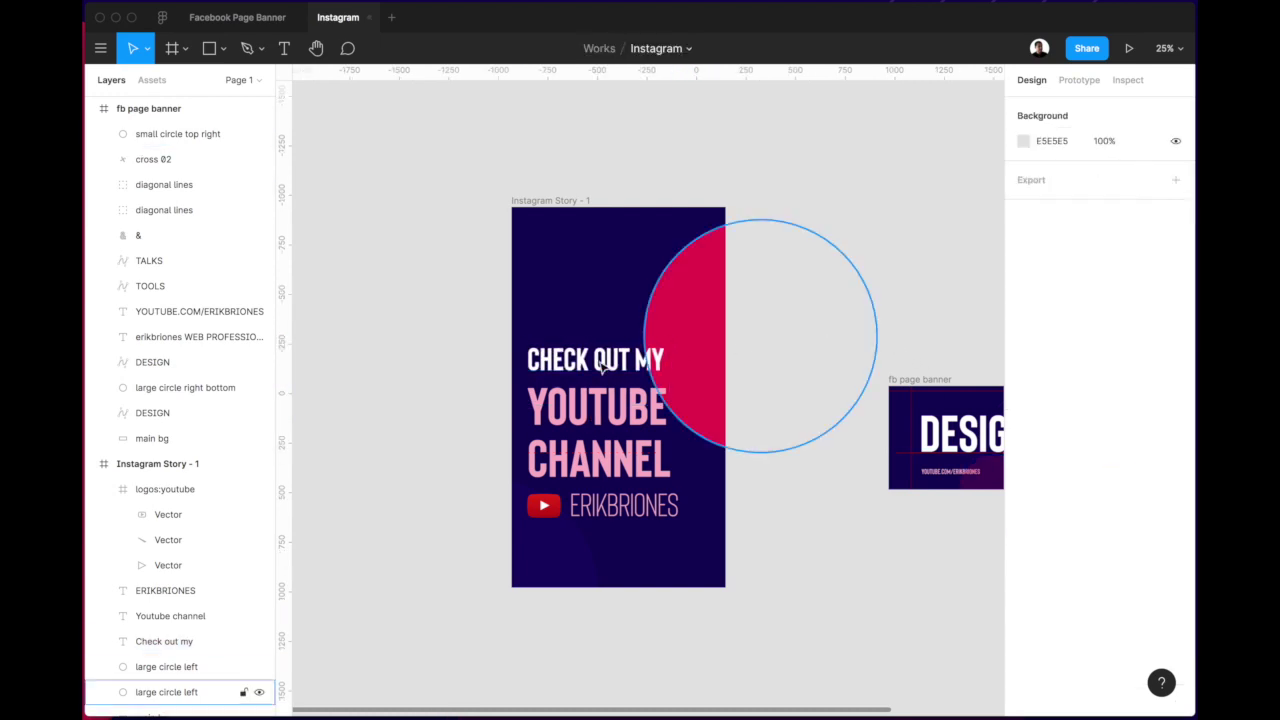
drag(598, 360, 598, 366)
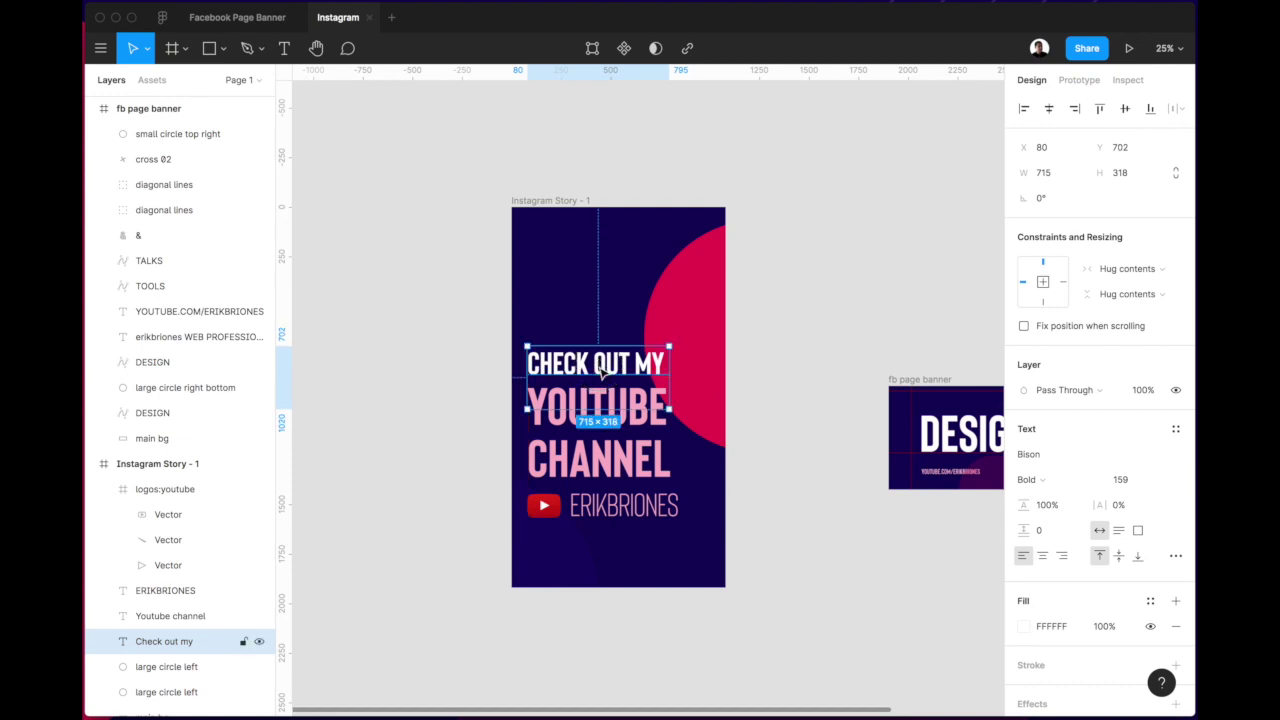
click(871, 223)
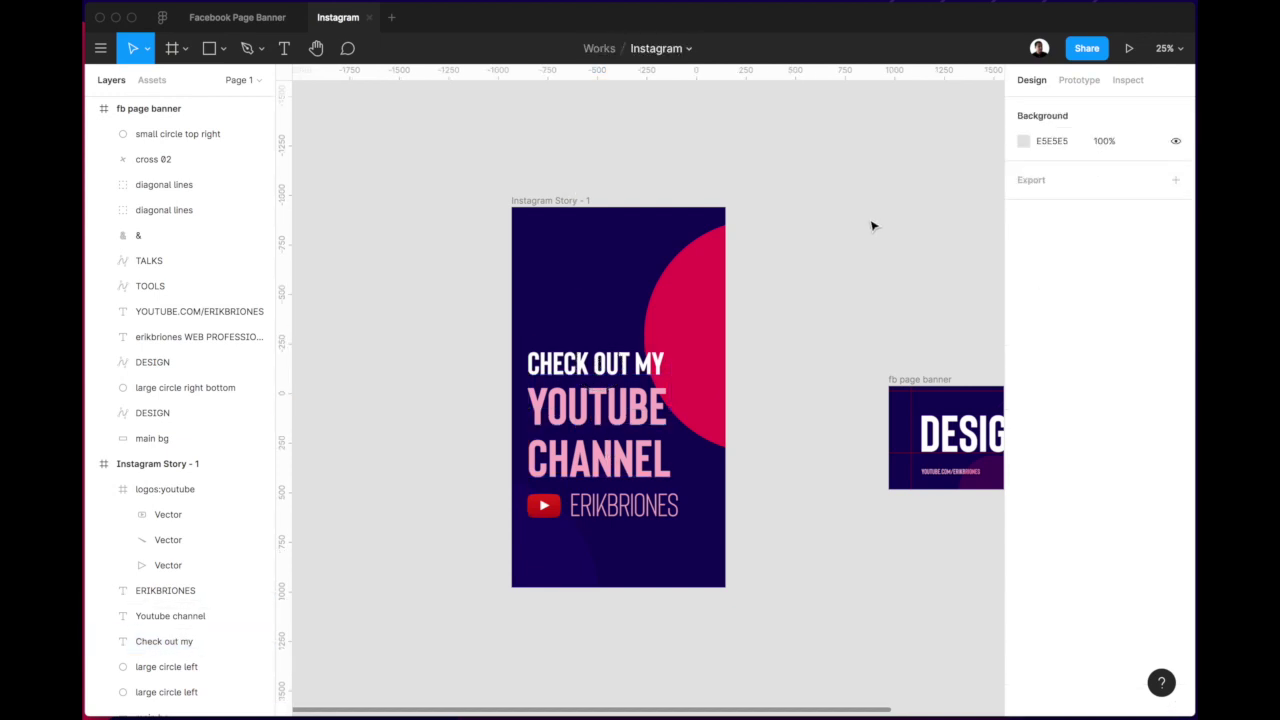
scroll(871, 224, right, 5)
Draw a horizontal line across the story's top and give it a red stroke.
scroll(872, 226, down, 2)
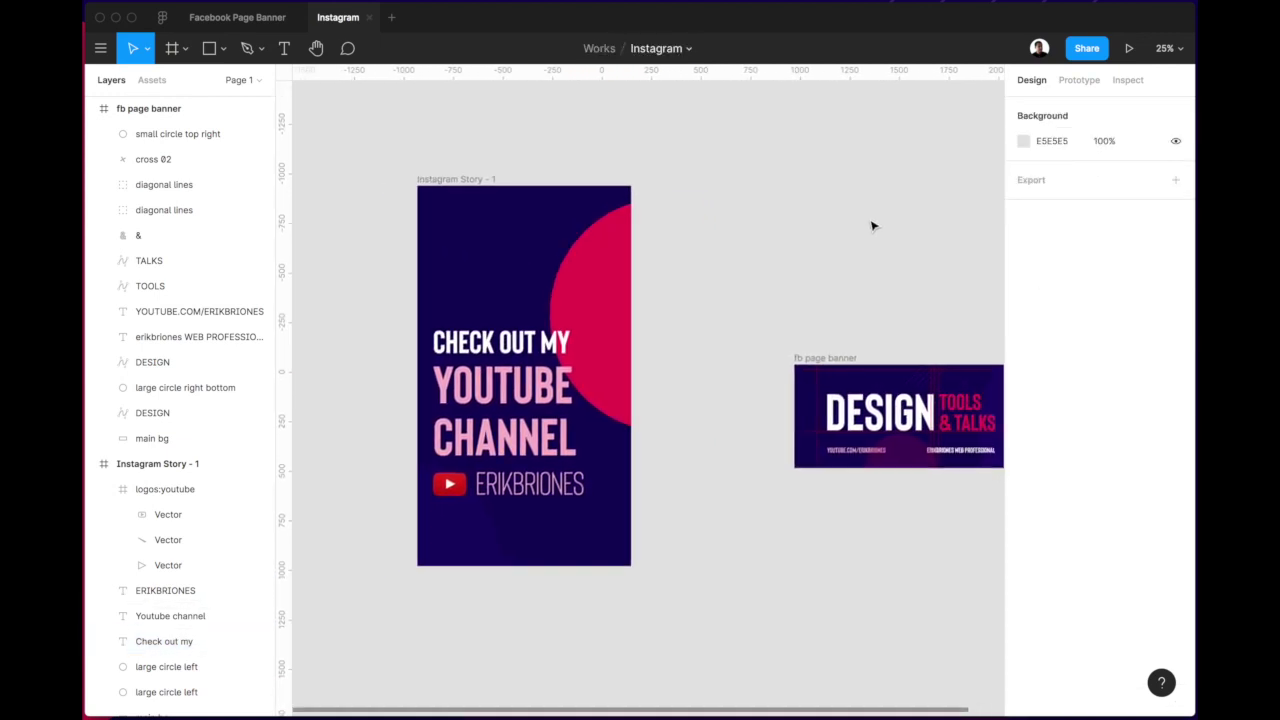
scroll(872, 226, up, 1)
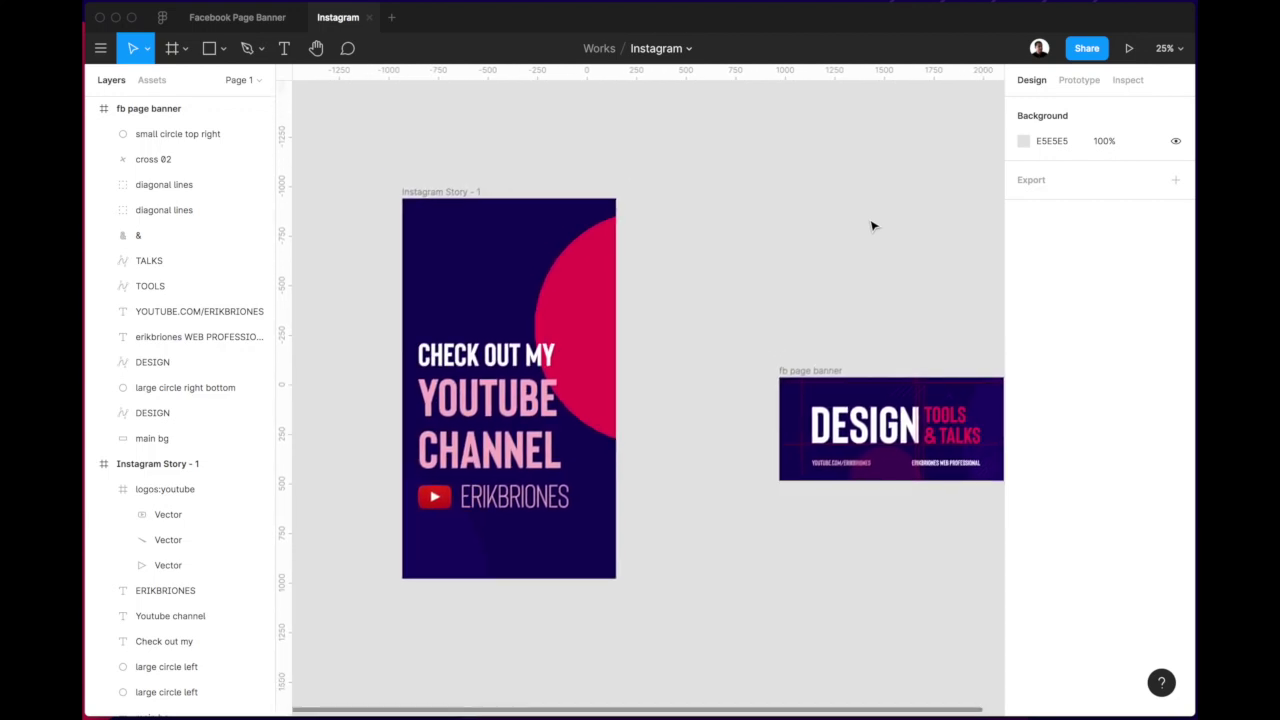
key(l)
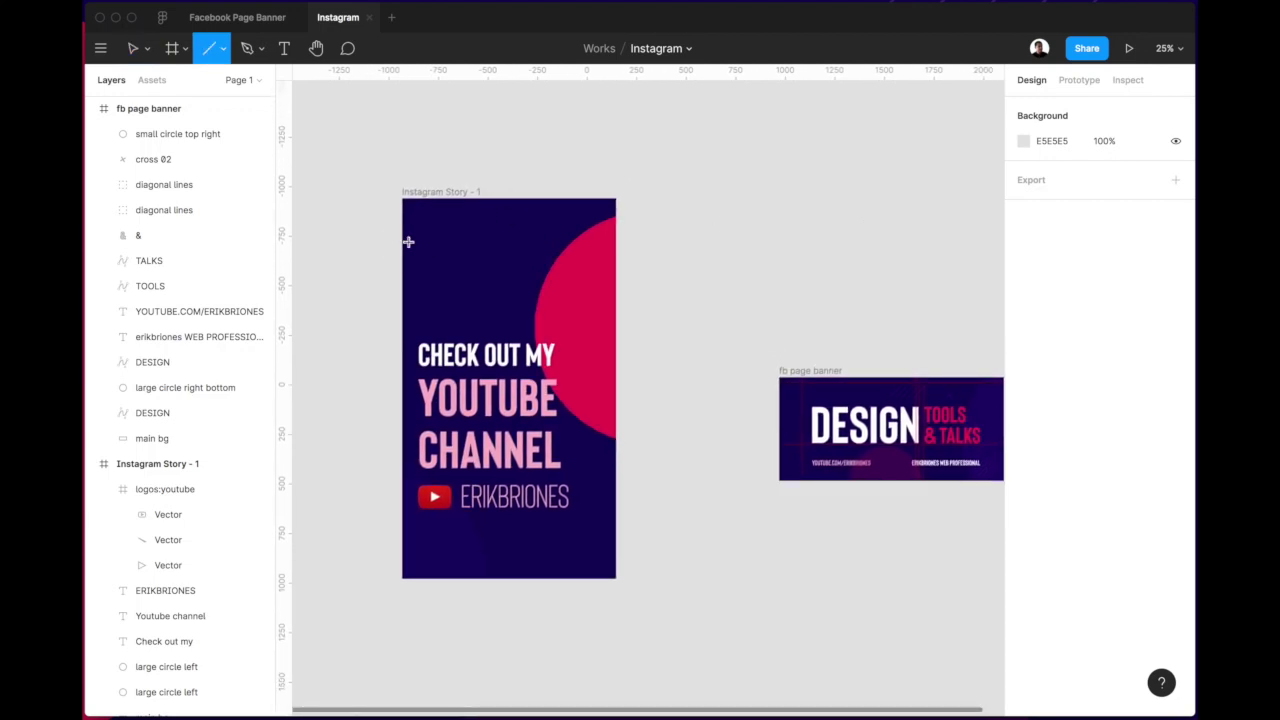
drag(408, 241, 640, 280)
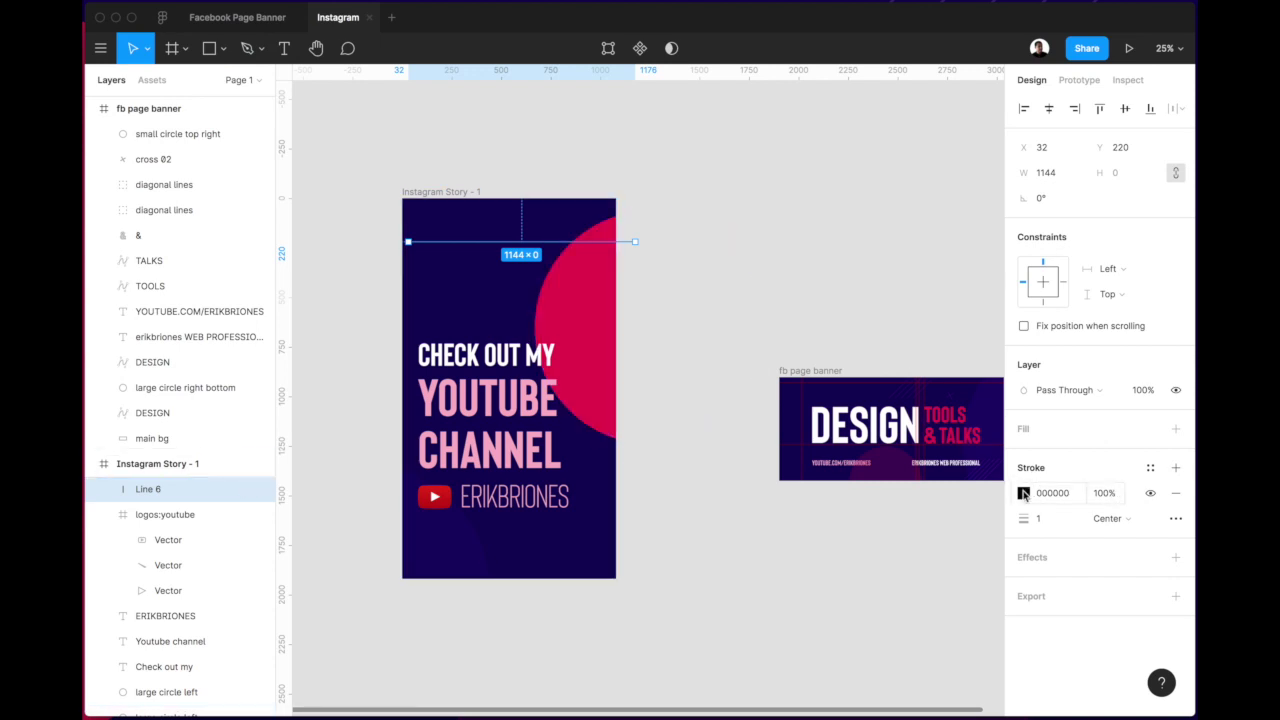
click(1024, 494)
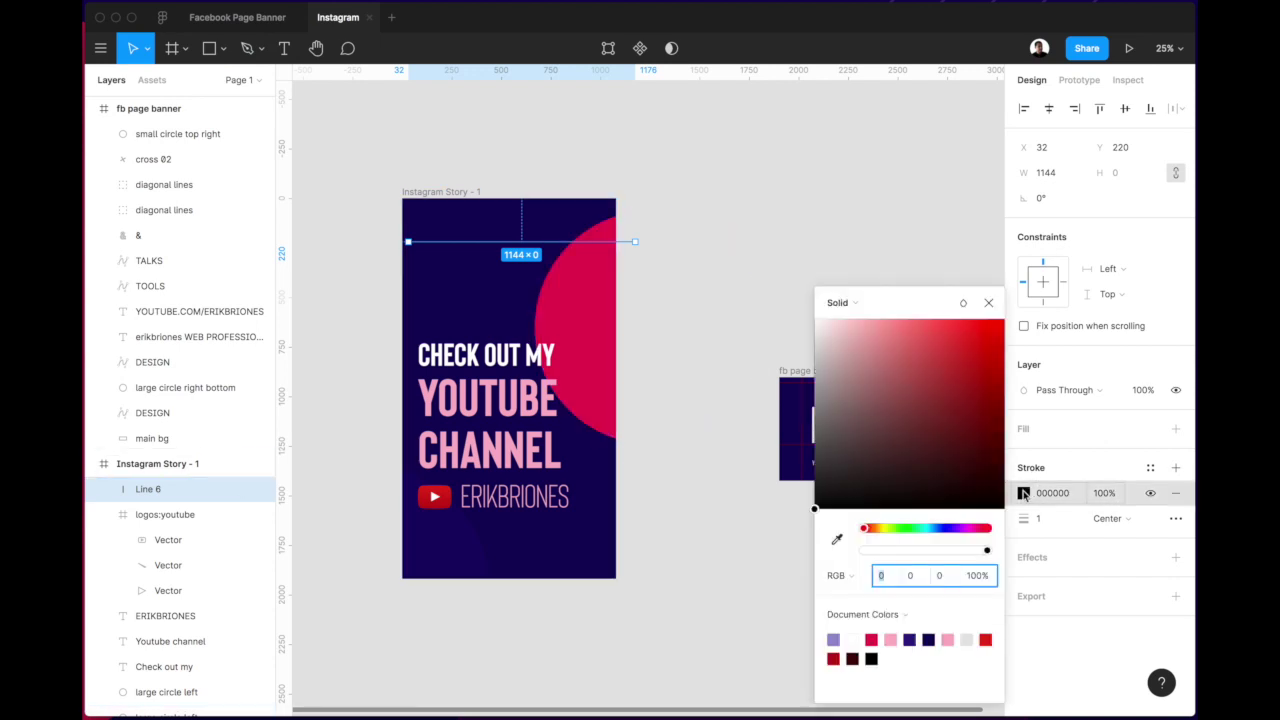
click(872, 639)
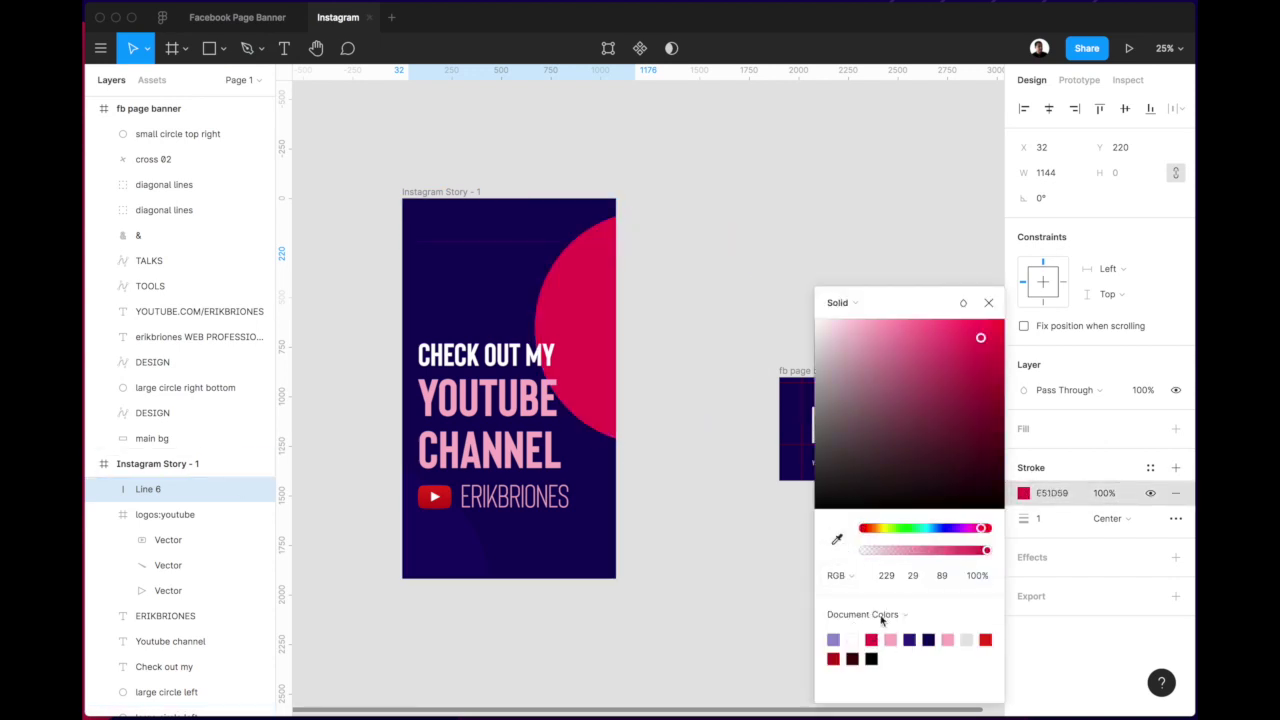
click(838, 655)
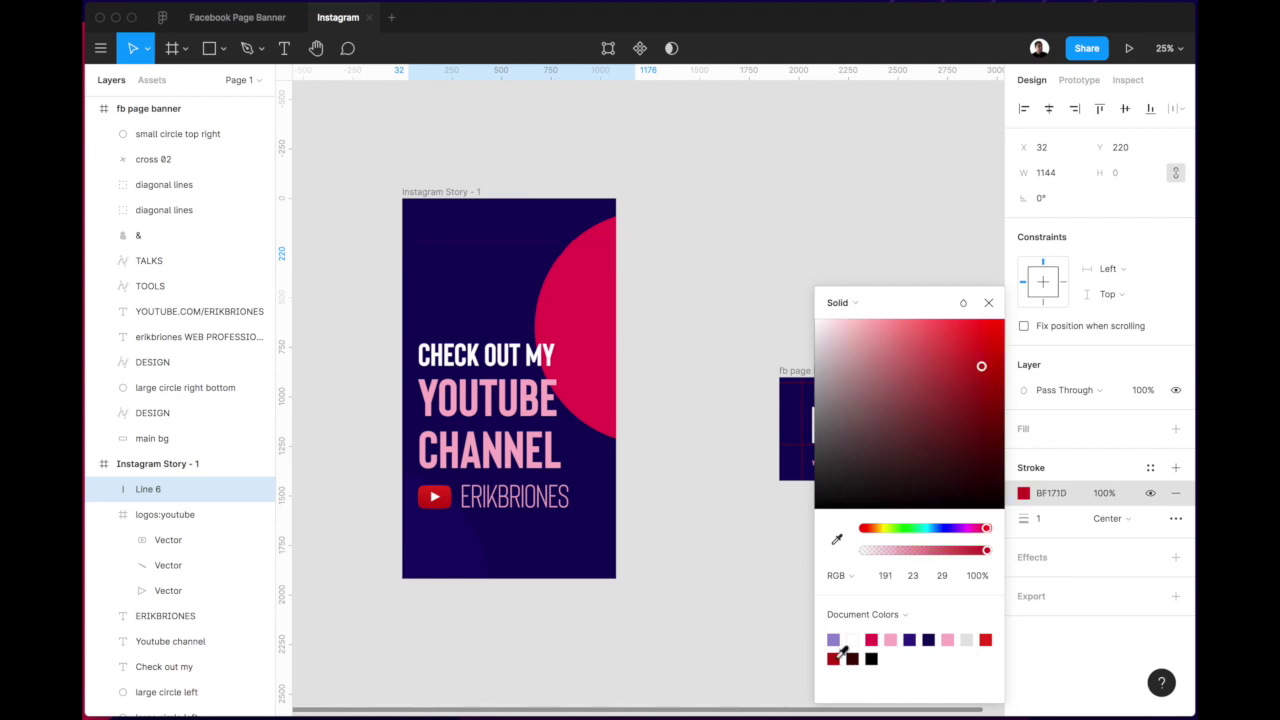
click(988, 304)
Duplicate the red line several times, spacing the copies down the story frame.
drag(503, 245, 500, 300)
key(ctrl+d)
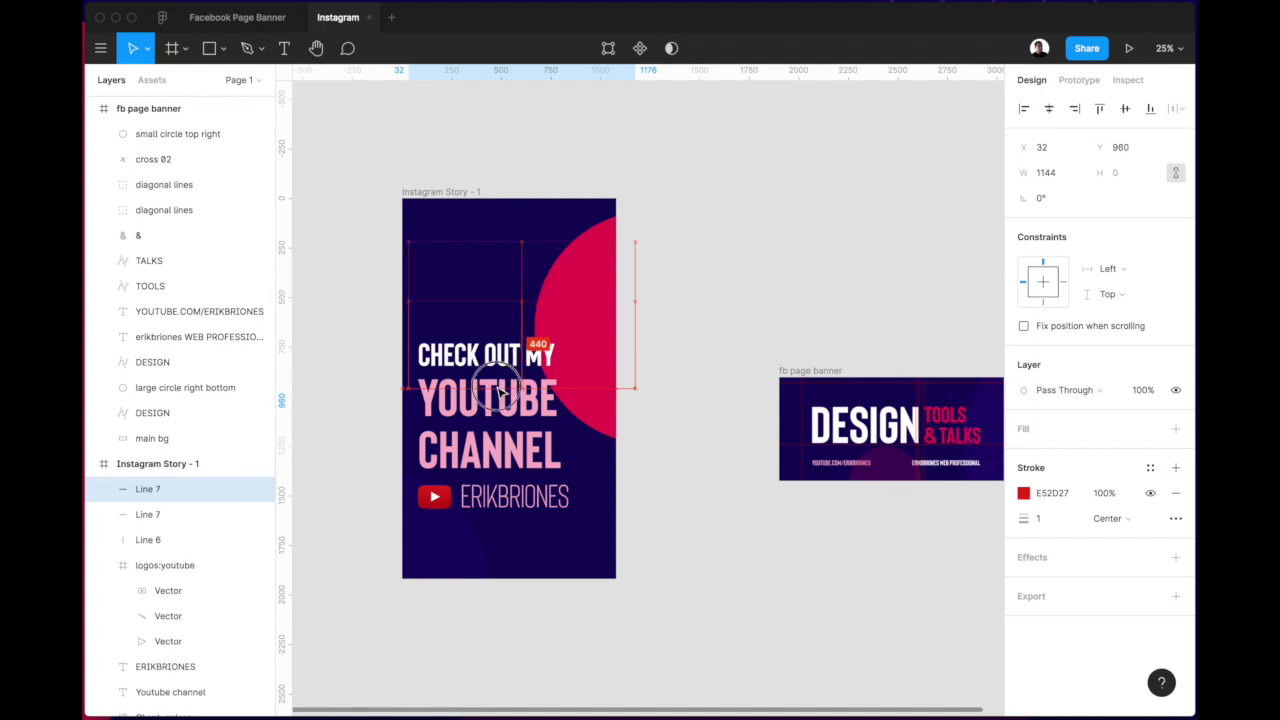
drag(500, 357, 500, 334)
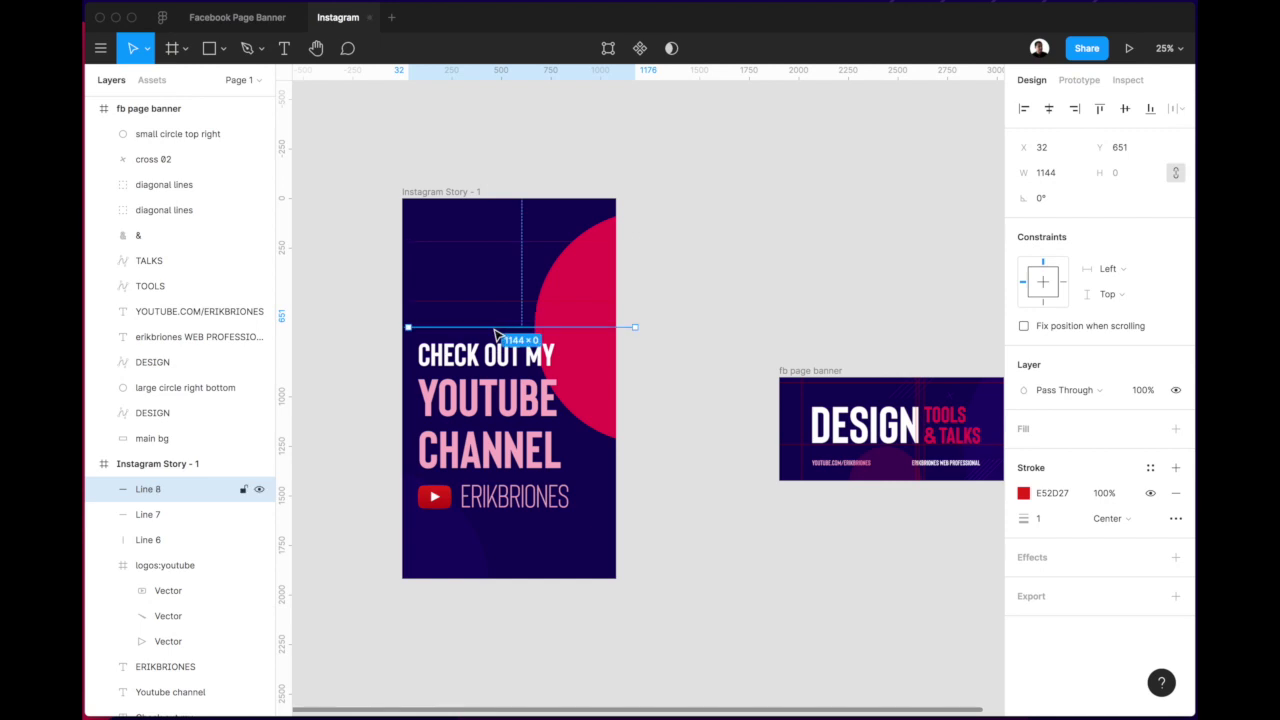
key(alt)
drag(500, 331, 500, 558)
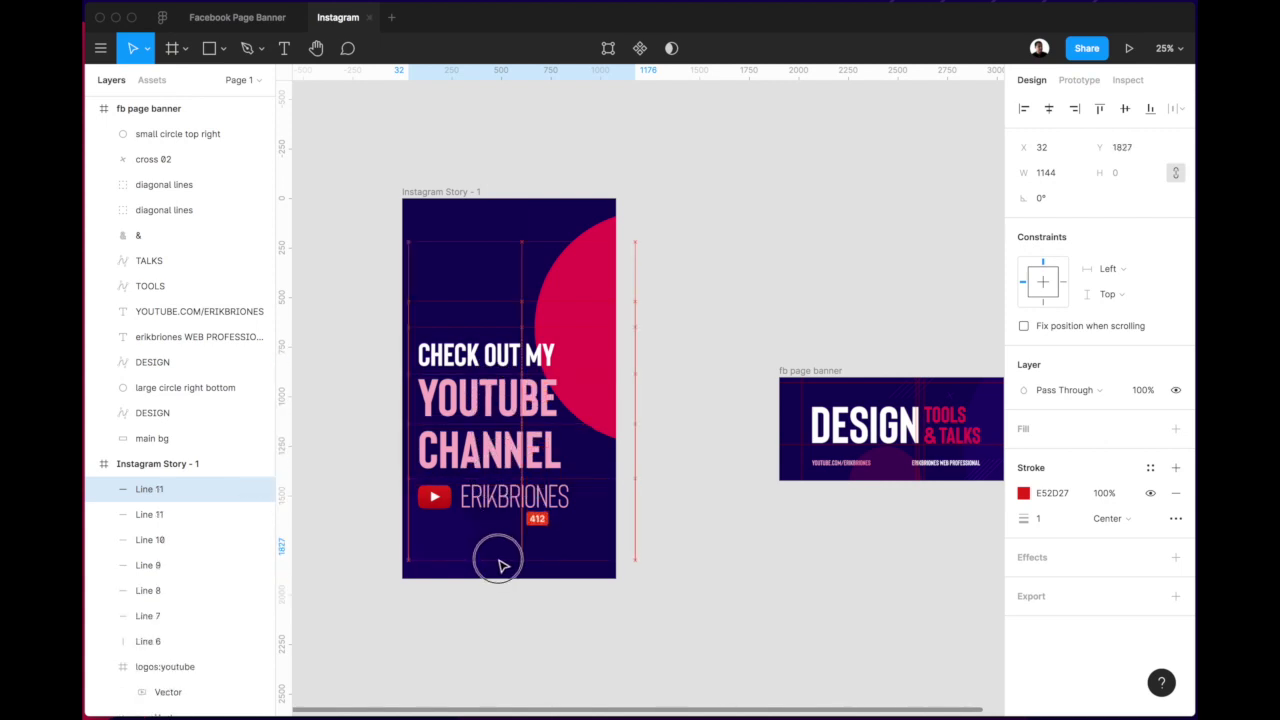
click(720, 546)
Stretch Line 12 through Line 6 out past the story's left edge.
scroll(720, 546, left, 5)
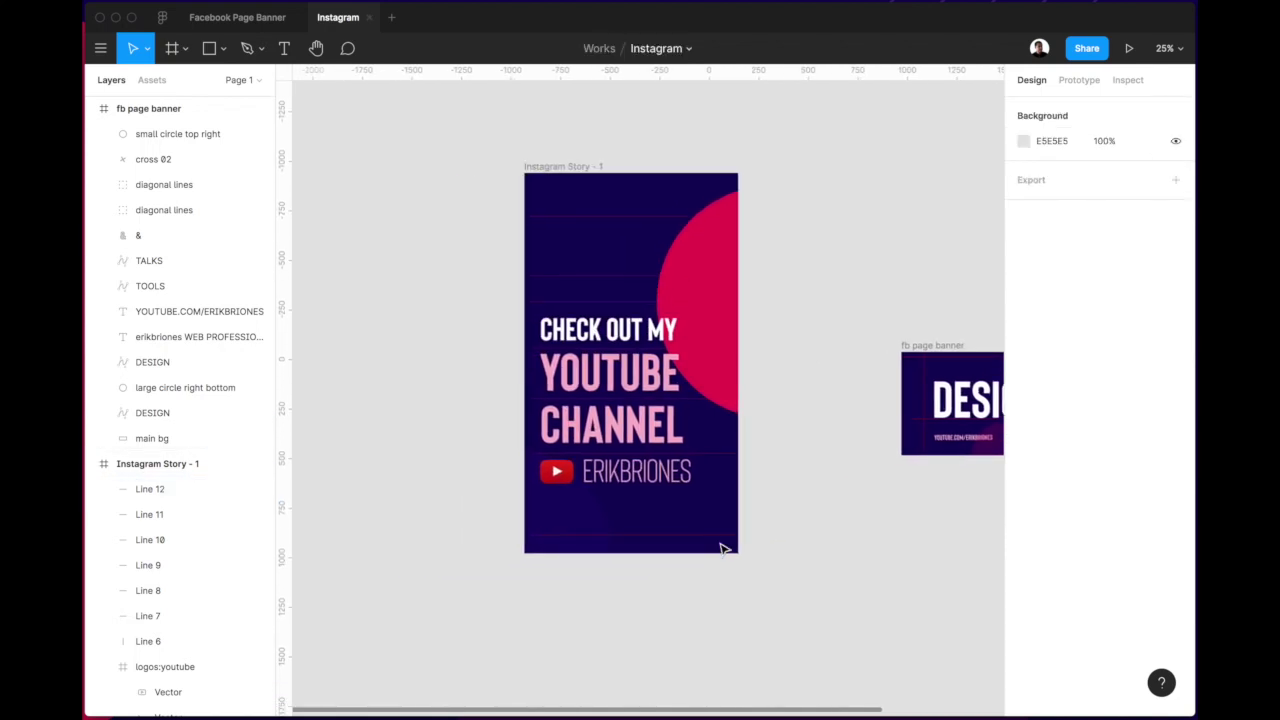
key(ctrl+plus)
key(ctrl+minus)
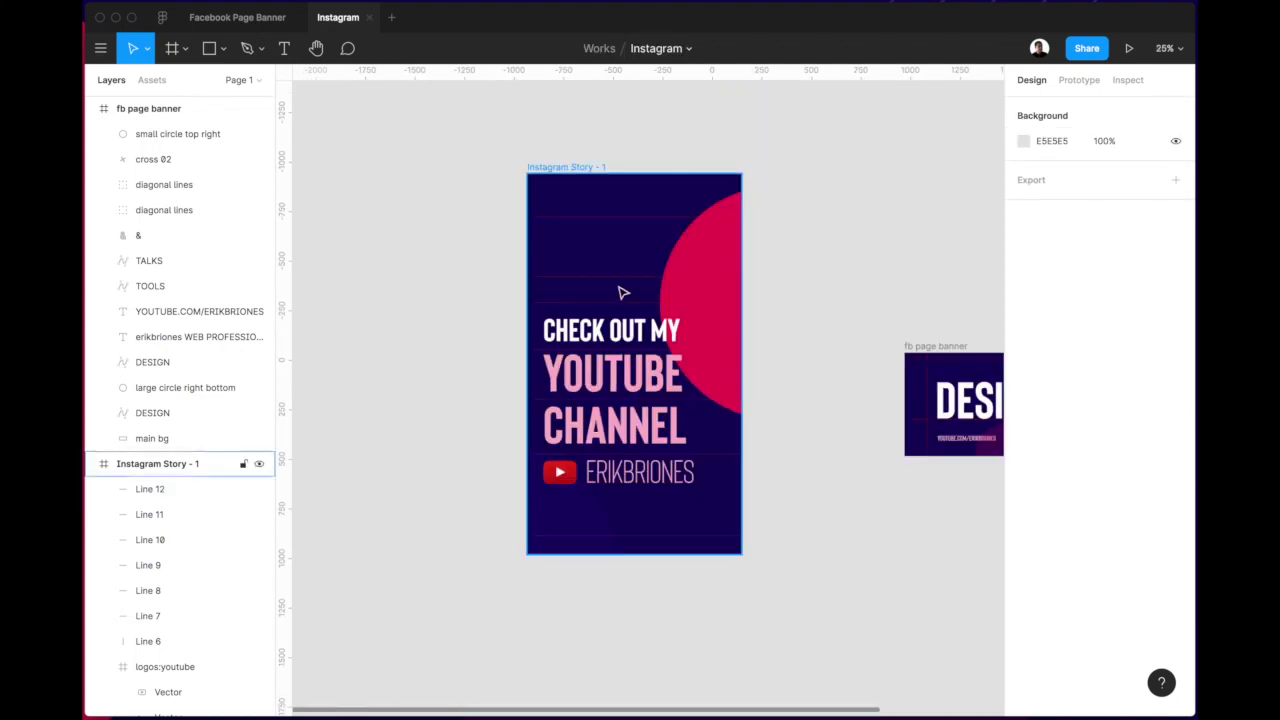
click(156, 495)
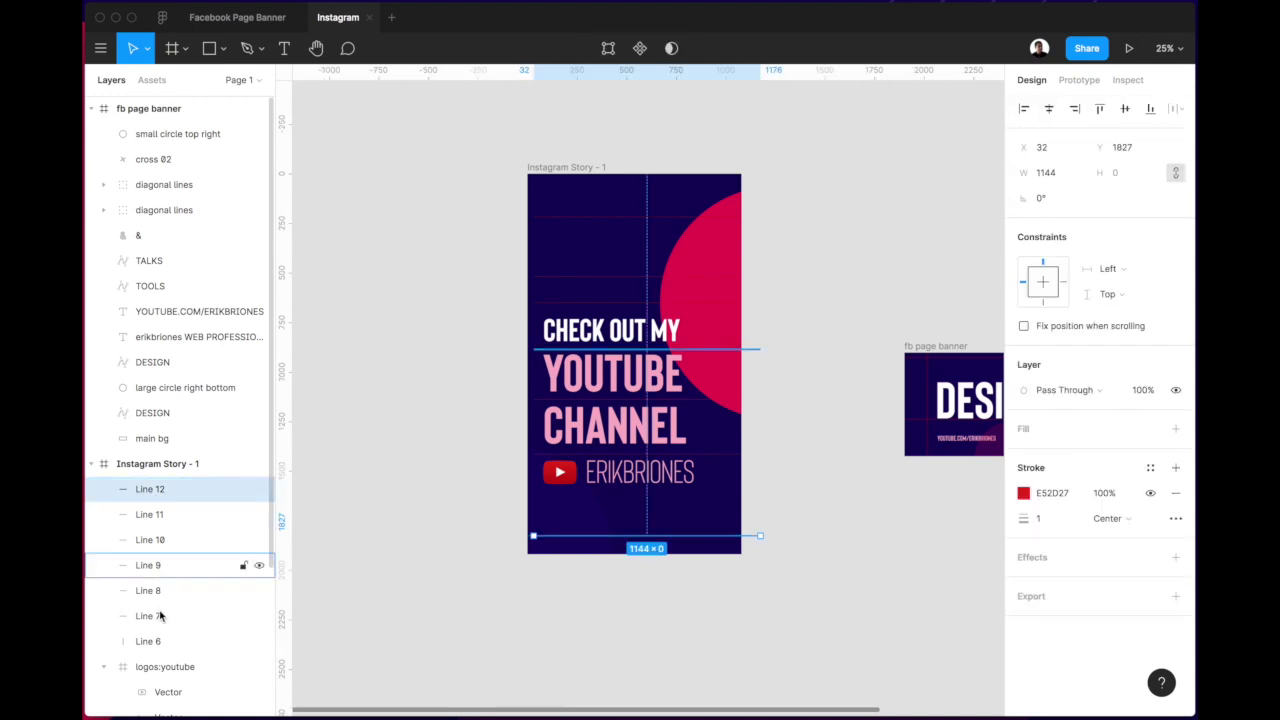
shift+click(151, 641)
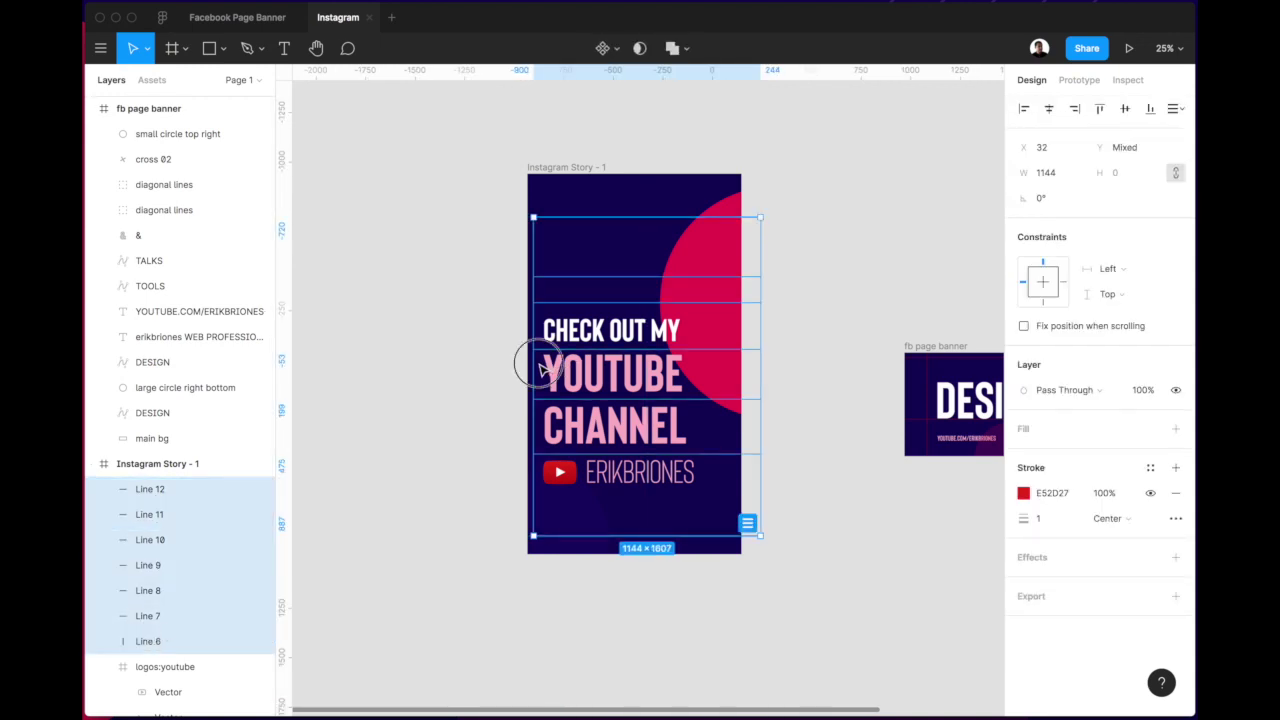
drag(540, 368, 491, 411)
click(457, 517)
Fade Line 12 through Line 6 to 45% opacity.
scroll(457, 517, right, 2)
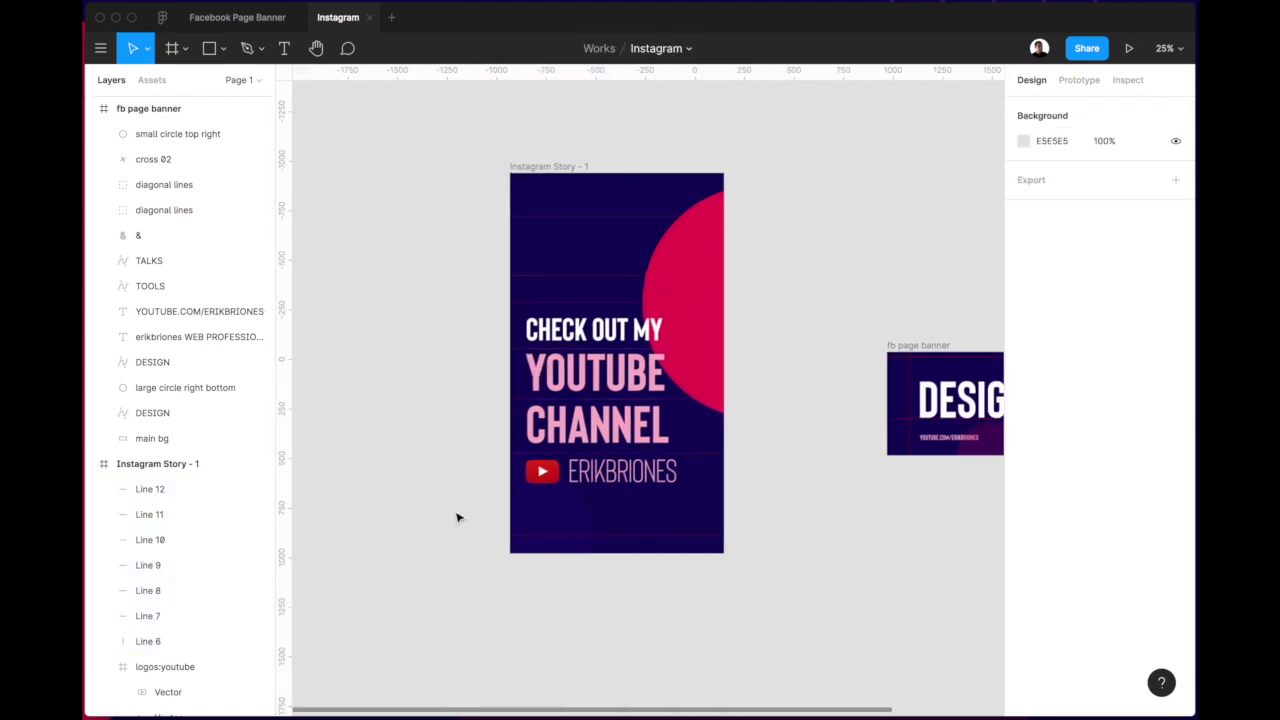
scroll(457, 517, right, 1)
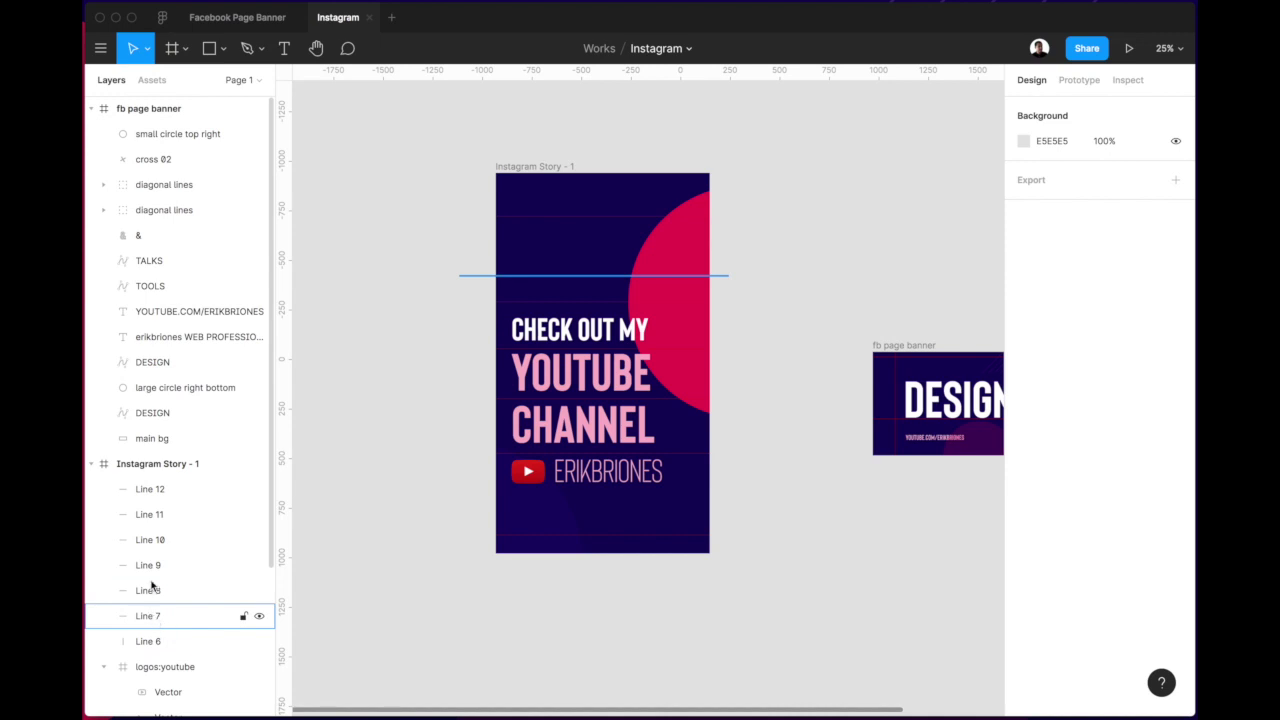
click(157, 491)
shift+click(155, 641)
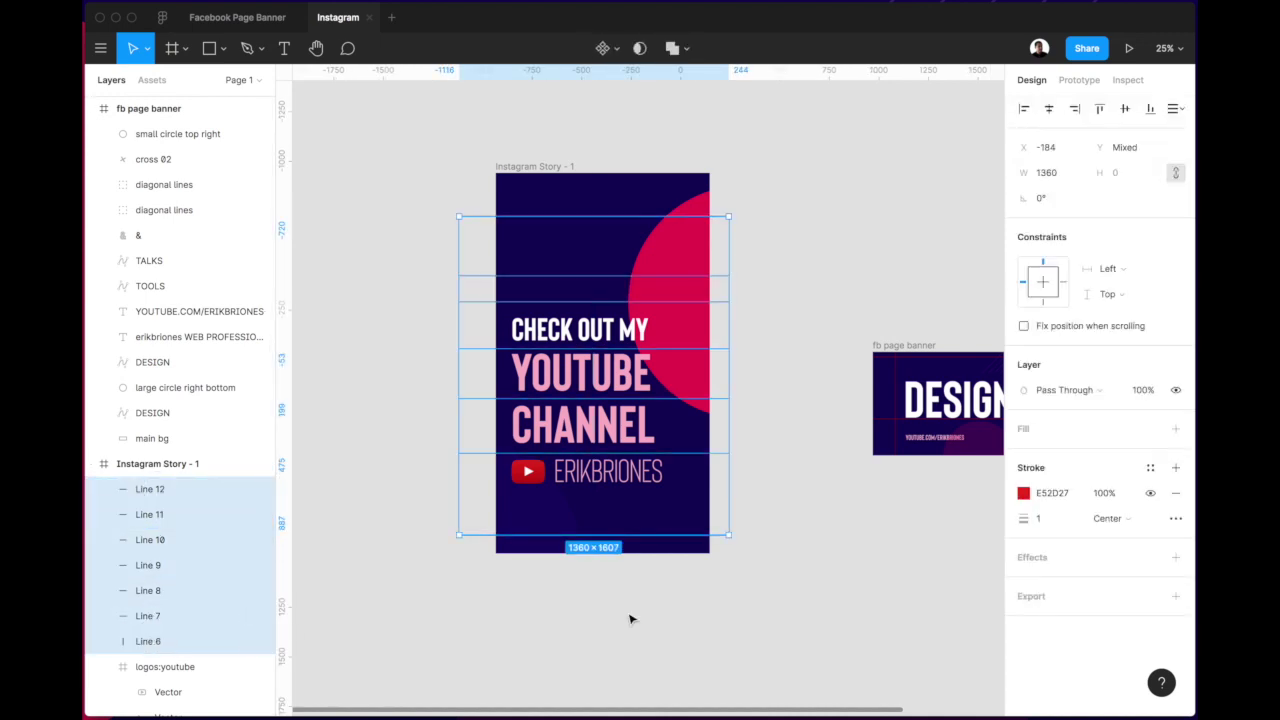
key(2)
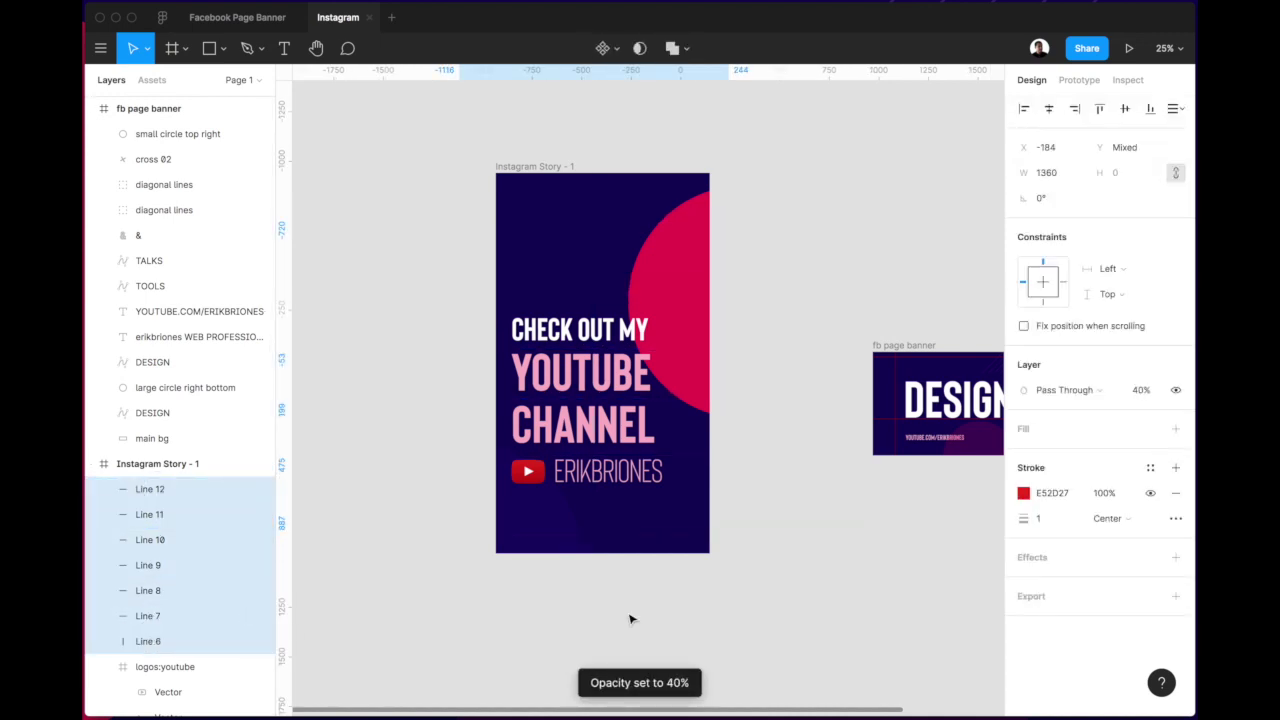
click(786, 597)
scroll(786, 597, right, 1)
key(plus)
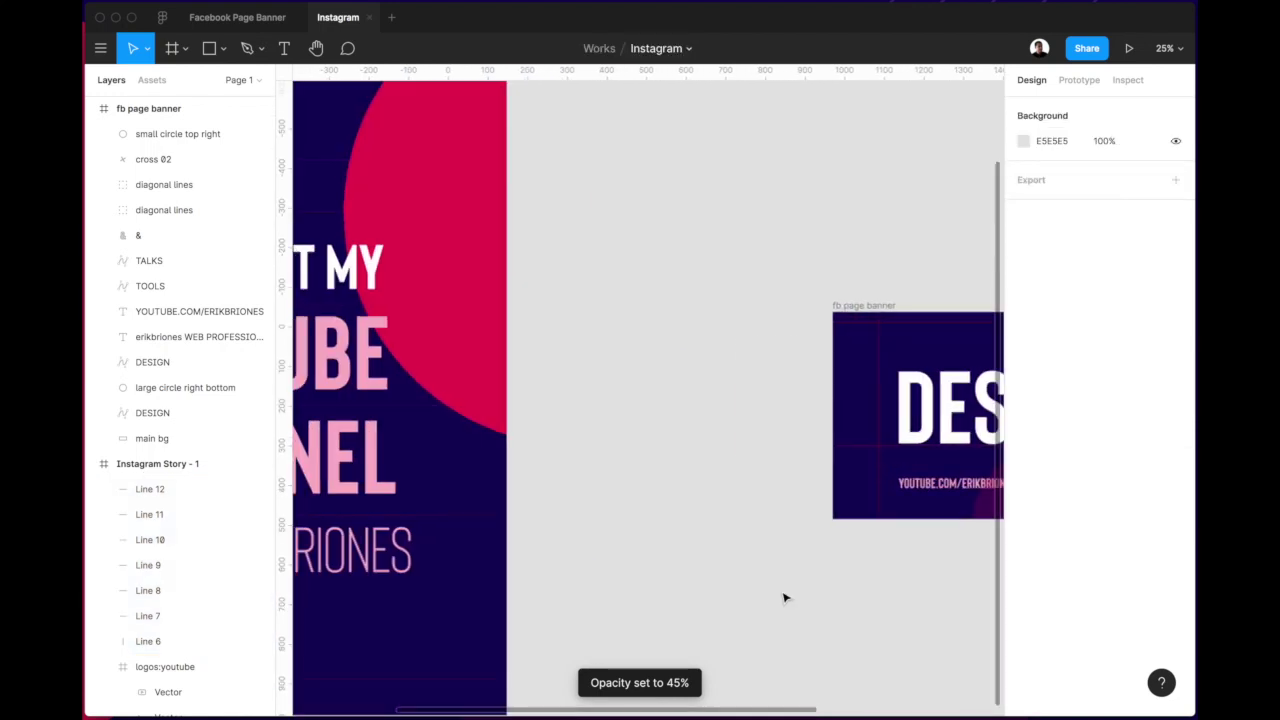
scroll(786, 597, left, 8)
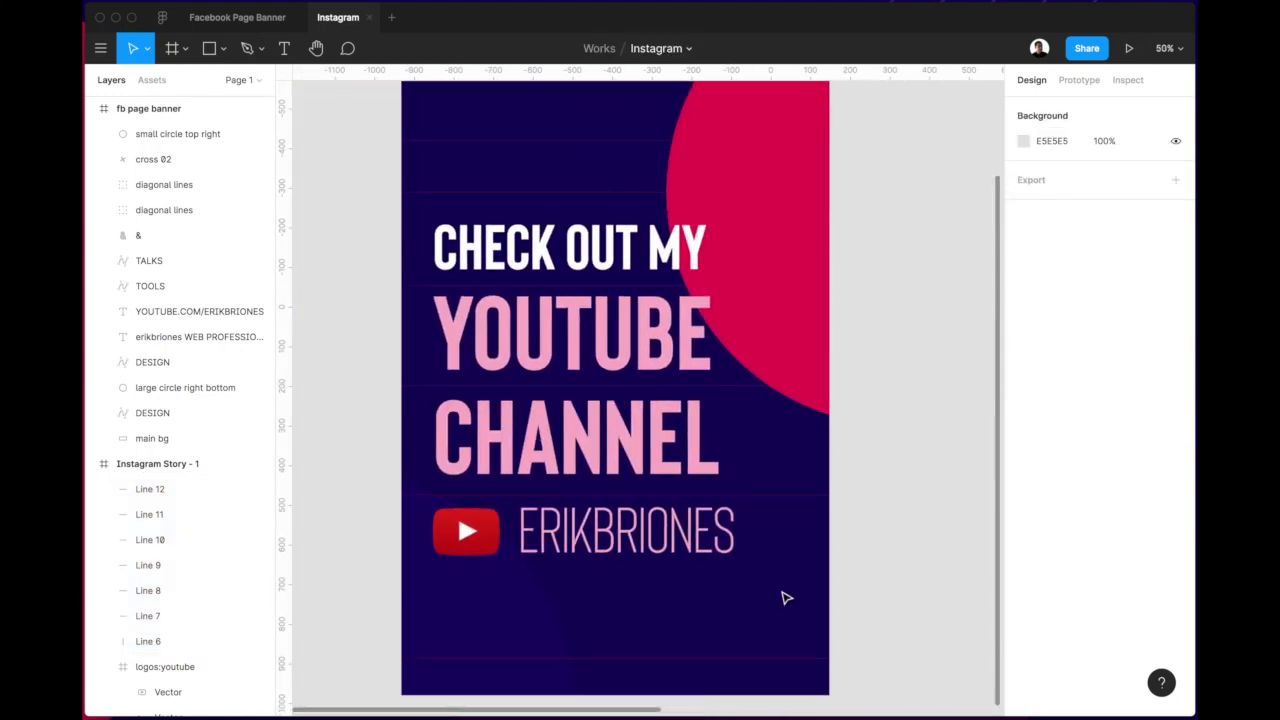
Raise the large left circle's opacity to 38%.
click(541, 624)
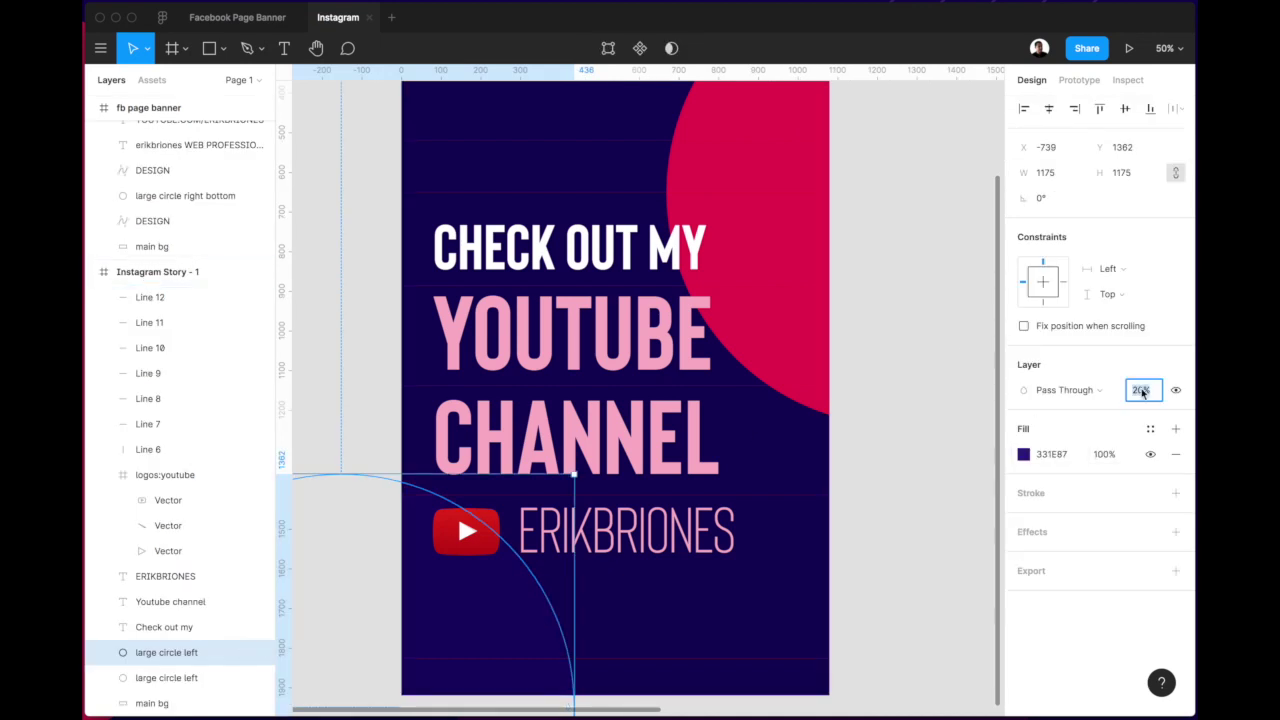
key(Up)
key(Up)
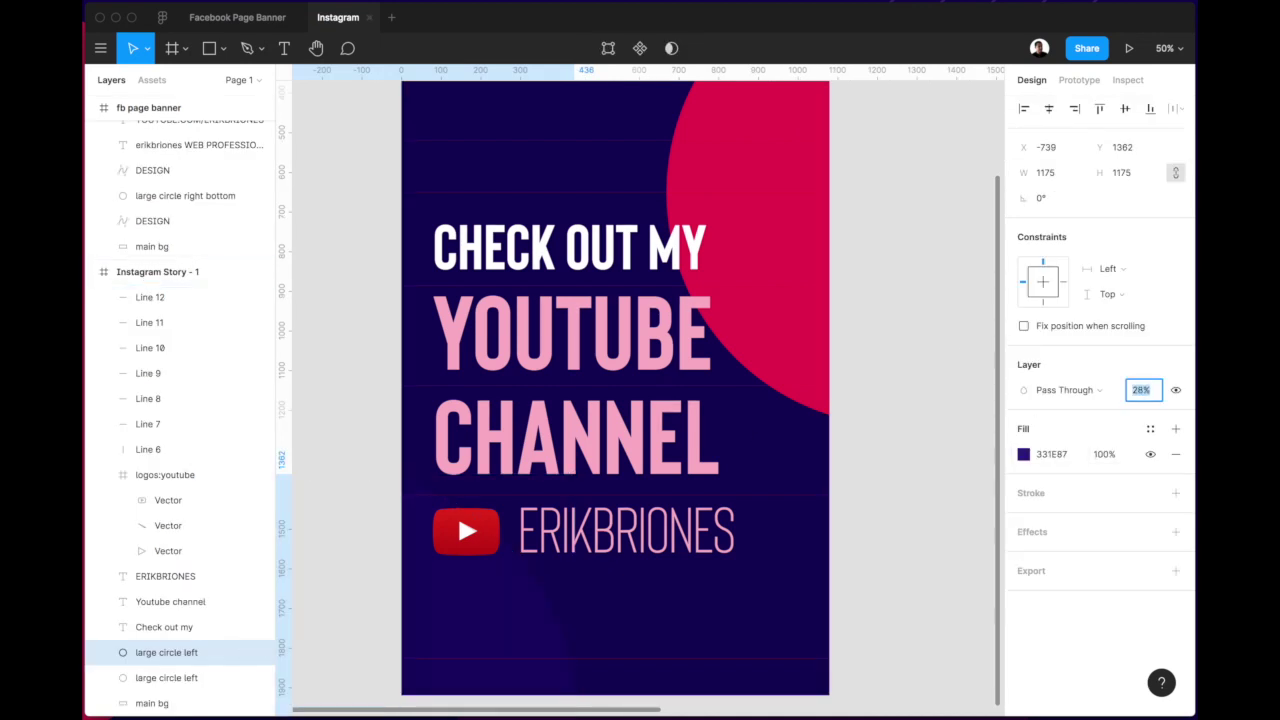
key(Return)
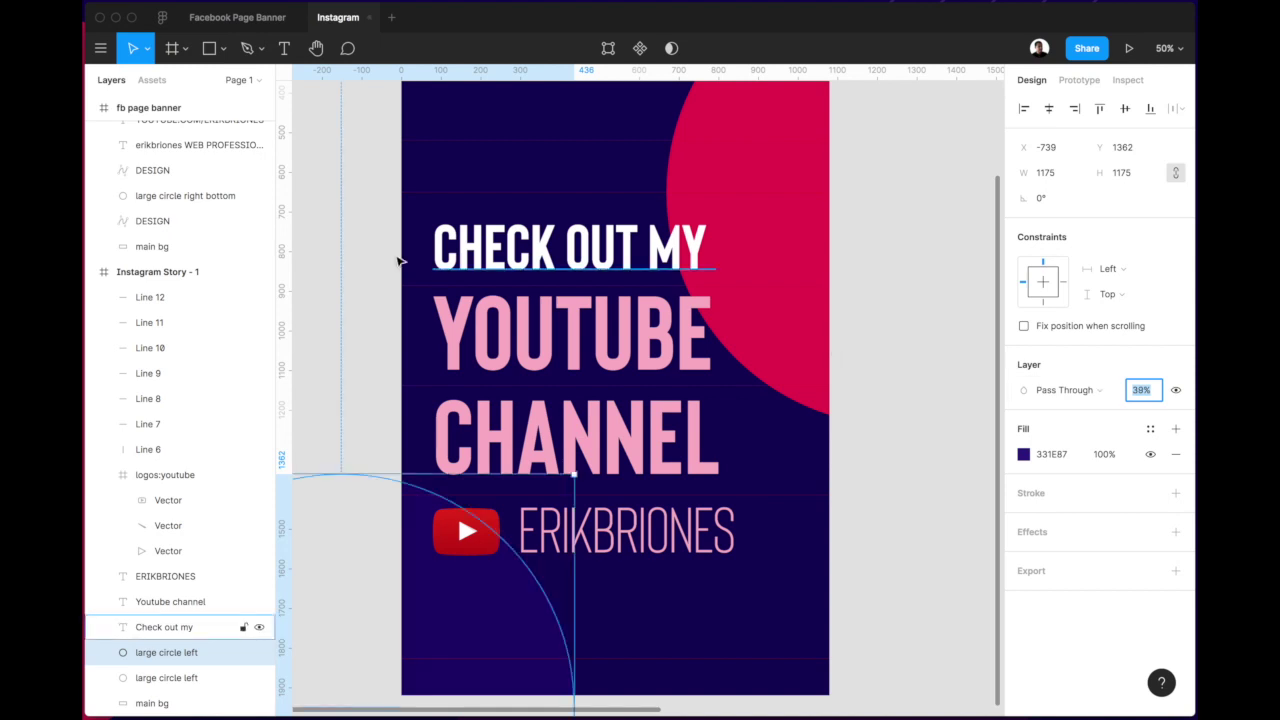
click(349, 286)
Zoom out and select the fb page banner frame.
key(minus)
scroll(648, 350, right, 7)
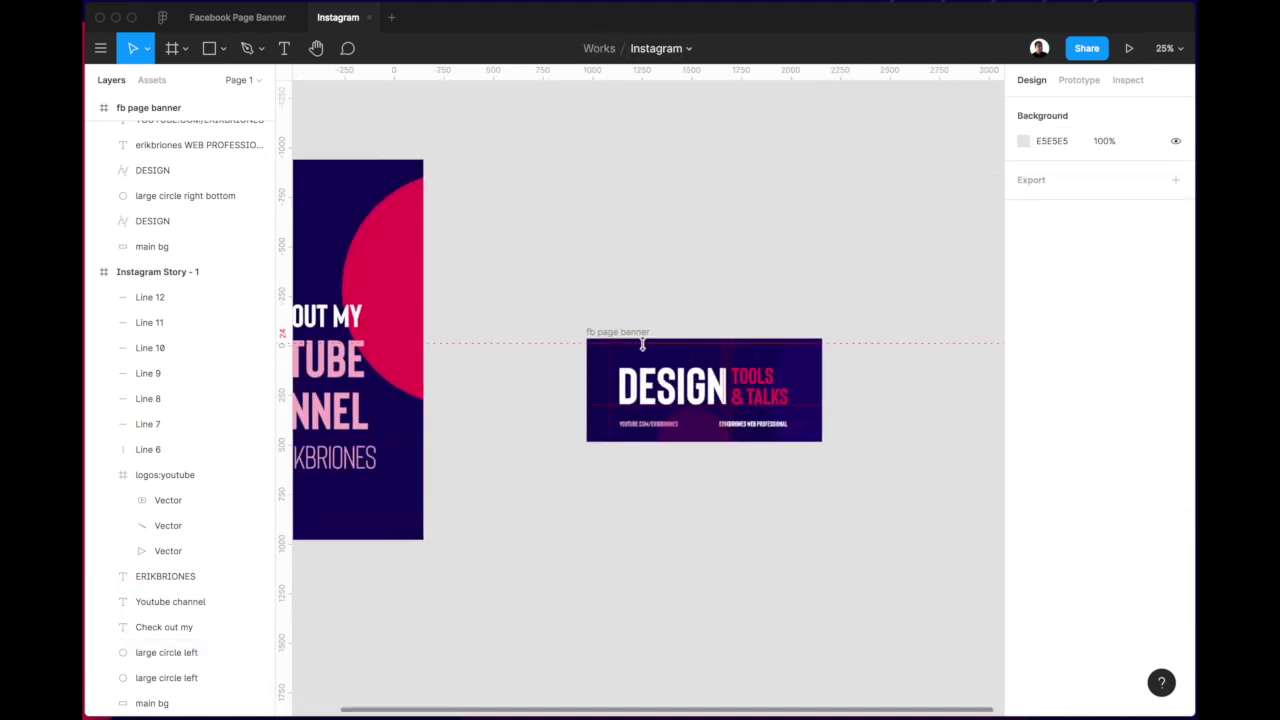
key(plus)
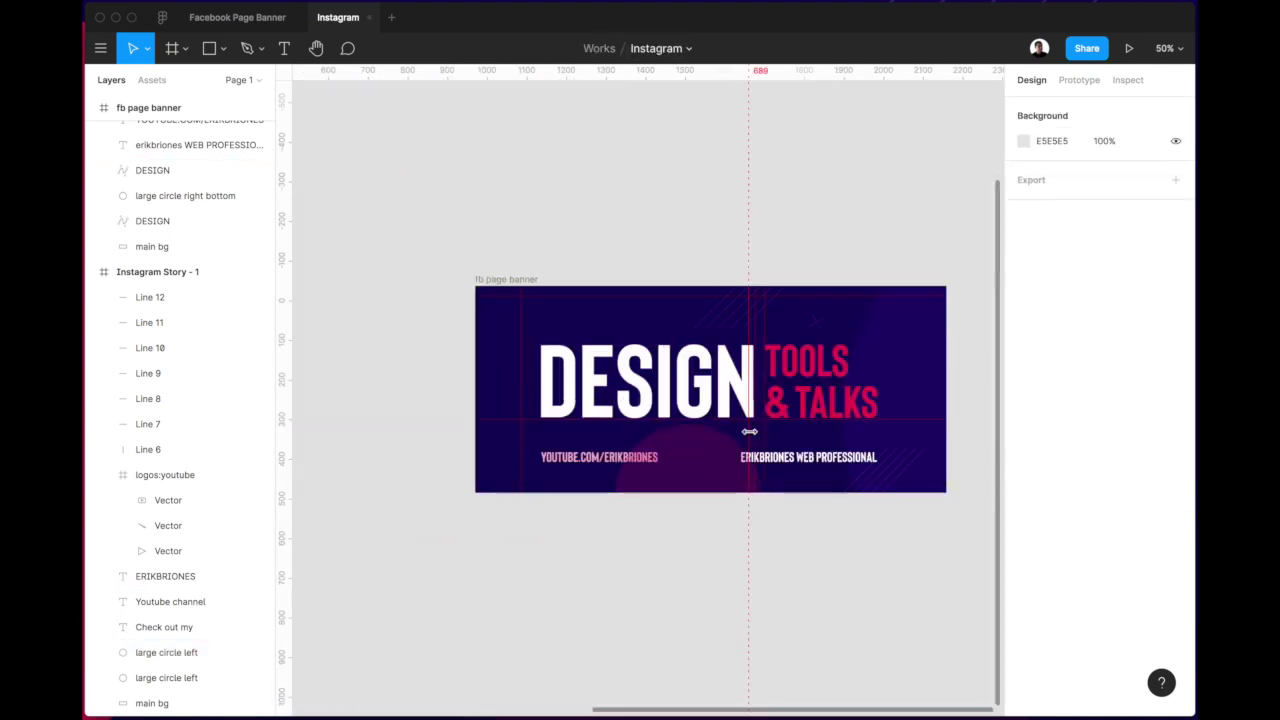
click(740, 326)
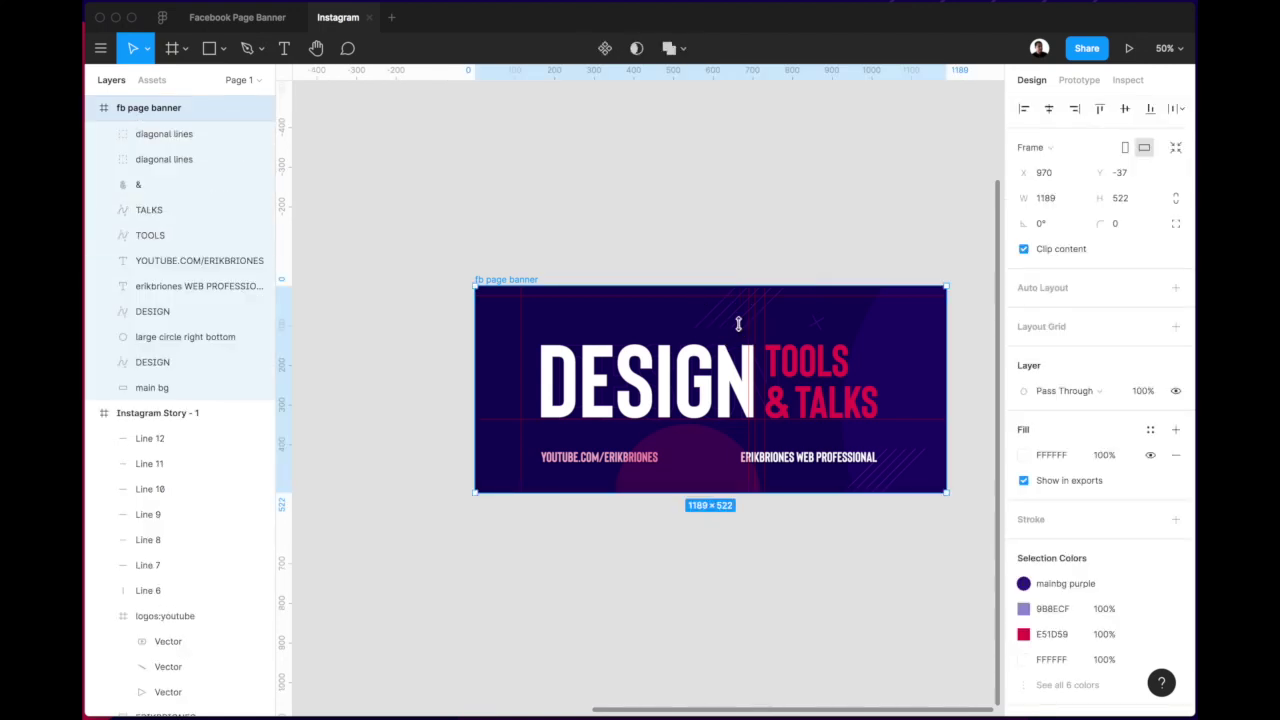
Paste the banner's diagonal lines into the story, resized and placed near the top left.
click(737, 324)
scroll(743, 330, left, 2)
scroll(743, 330, left, 10)
scroll(743, 330, up, 4)
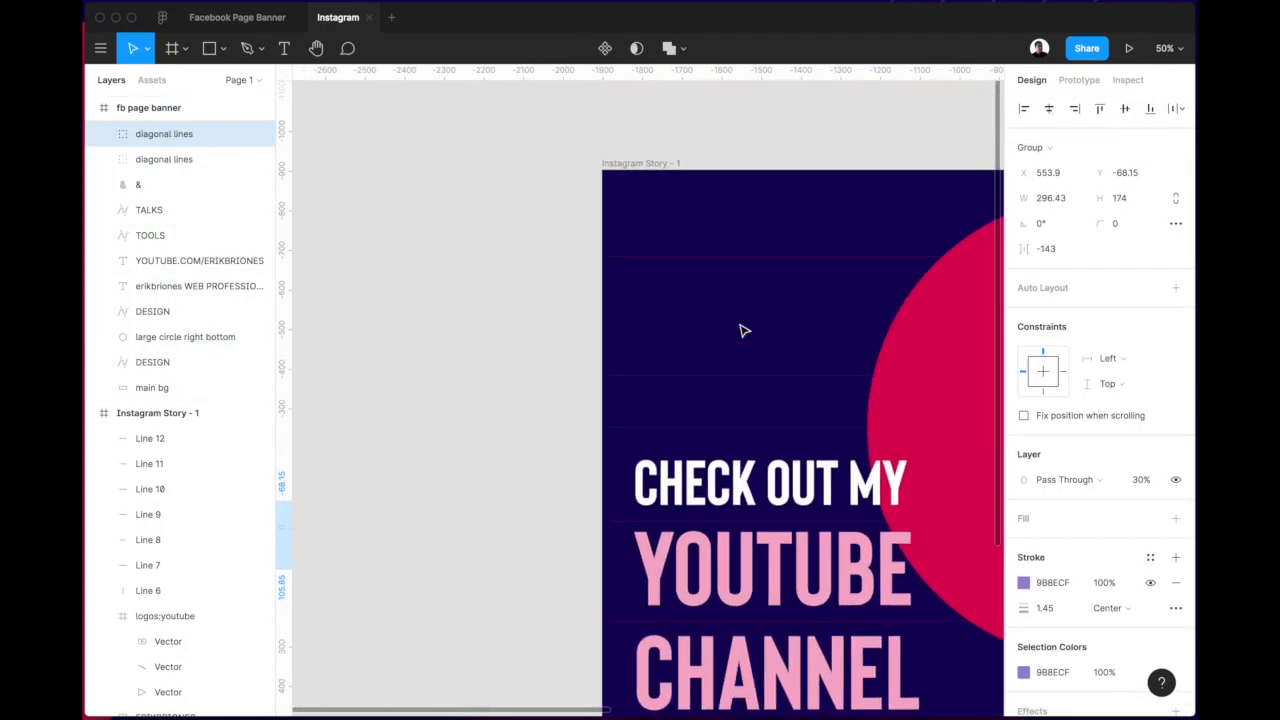
click(622, 164)
key(super+v)
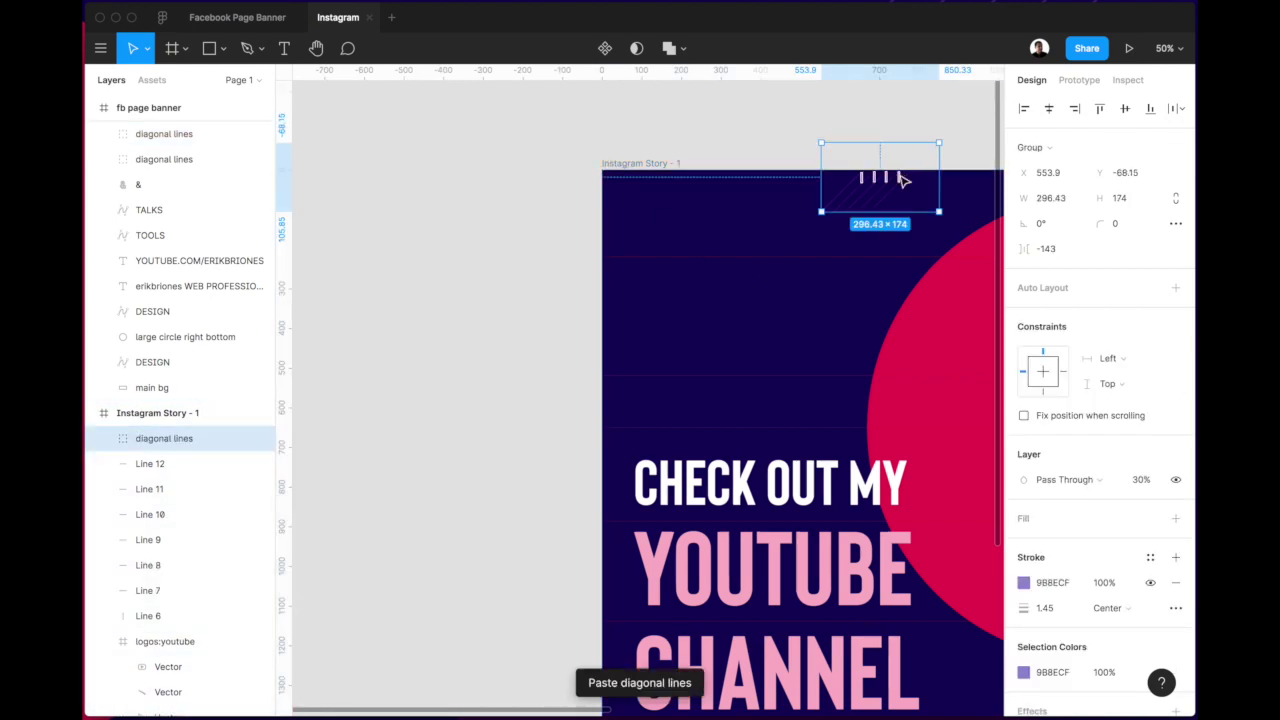
drag(939, 211, 884, 204)
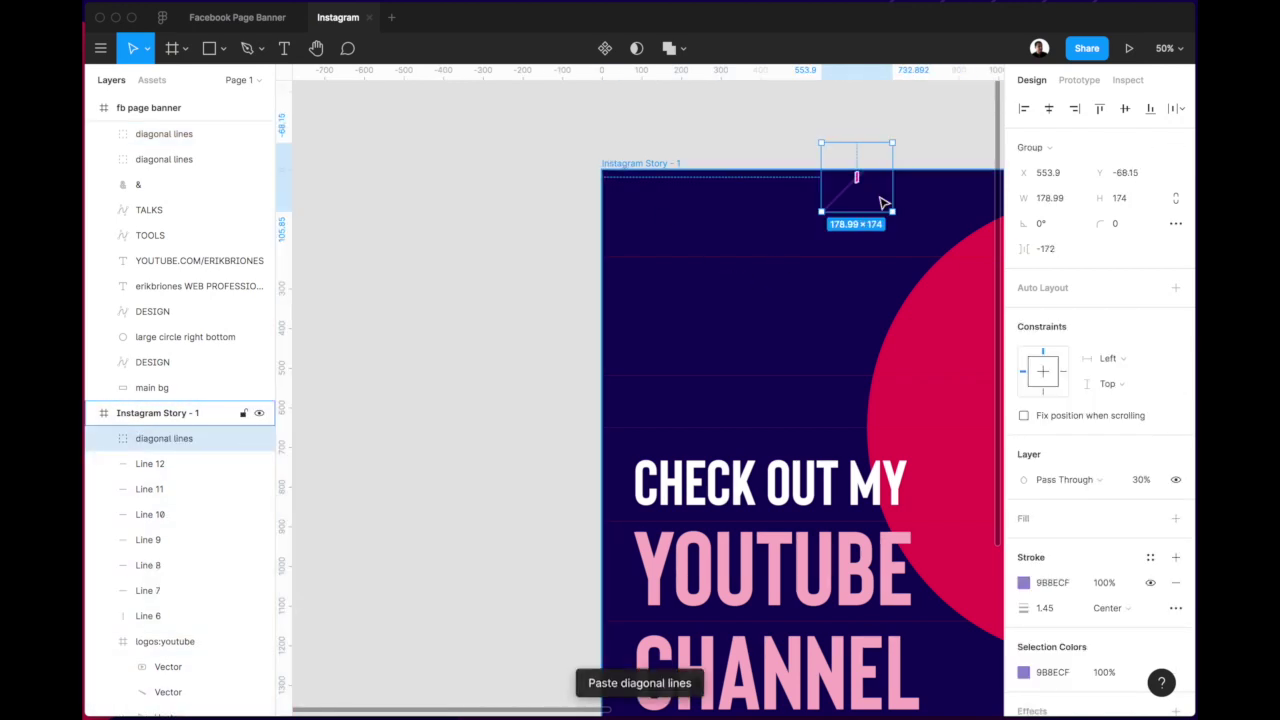
drag(829, 251, 827, 294)
drag(903, 229, 797, 266)
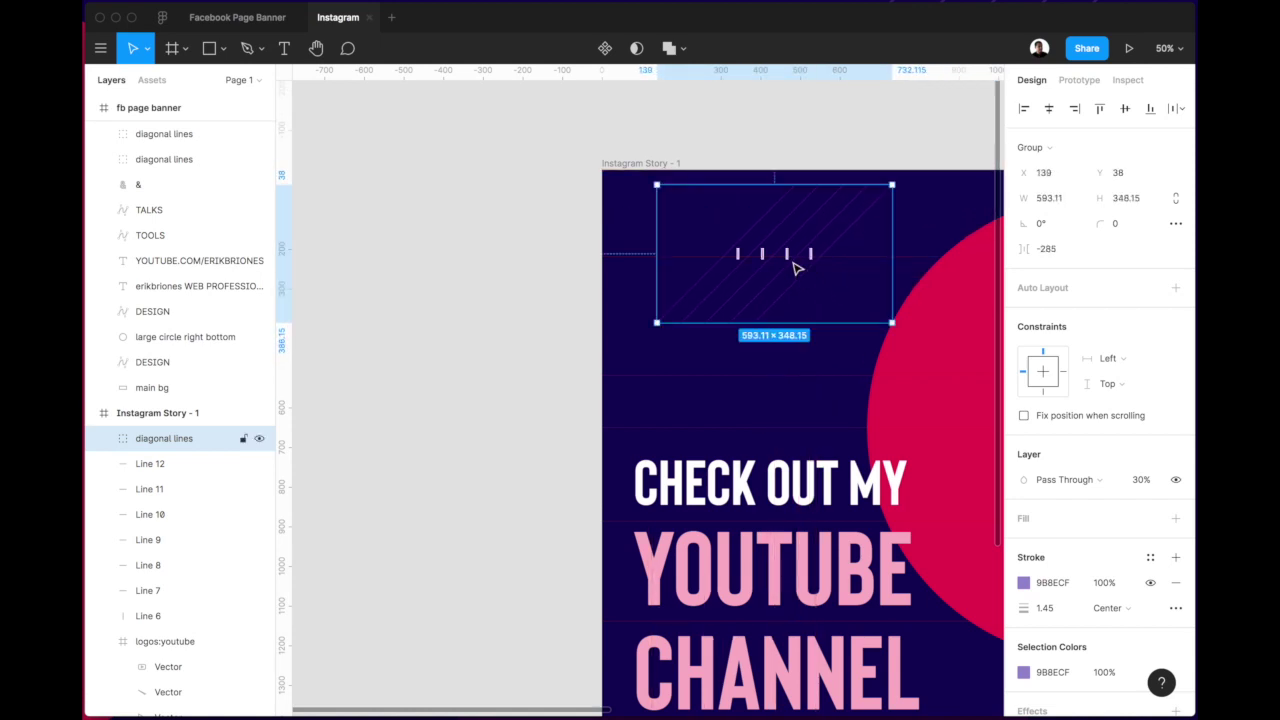
click(485, 378)
Duplicate Line 7 and turn the copy into a vertical line on the story's left side.
click(622, 379)
key(super+d)
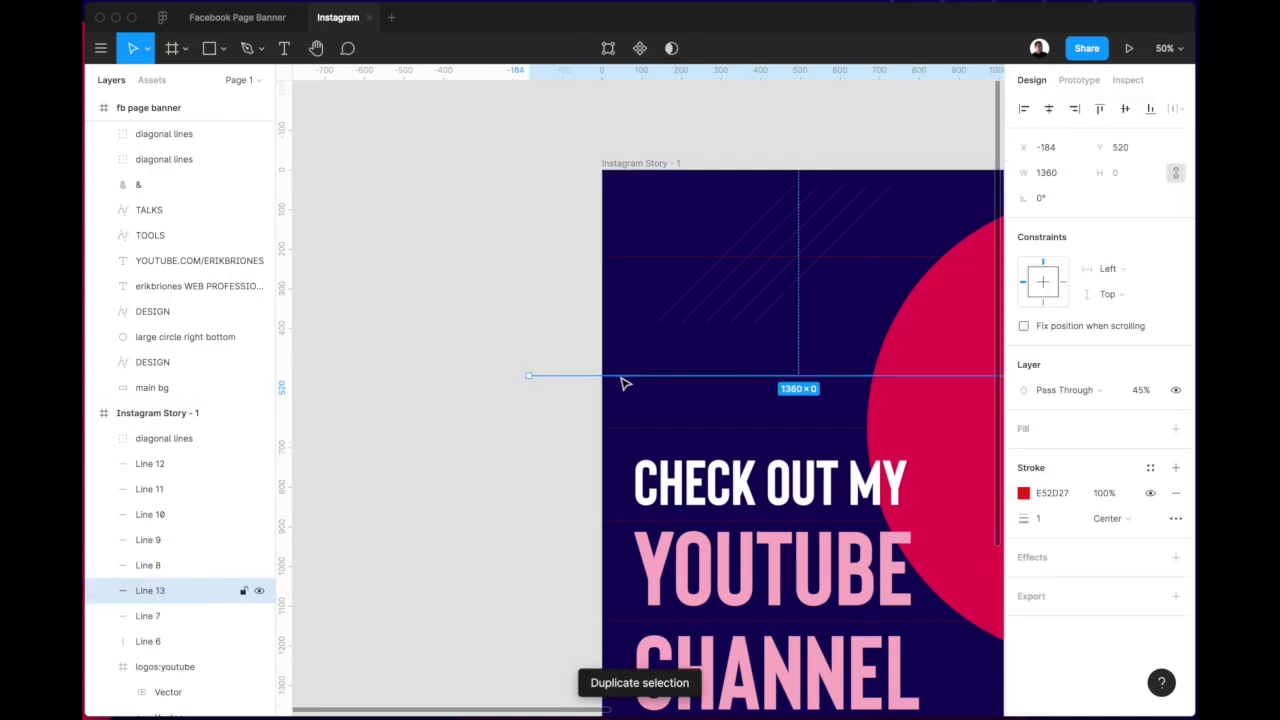
scroll(622, 383, right, 4)
drag(897, 355, 606, 591)
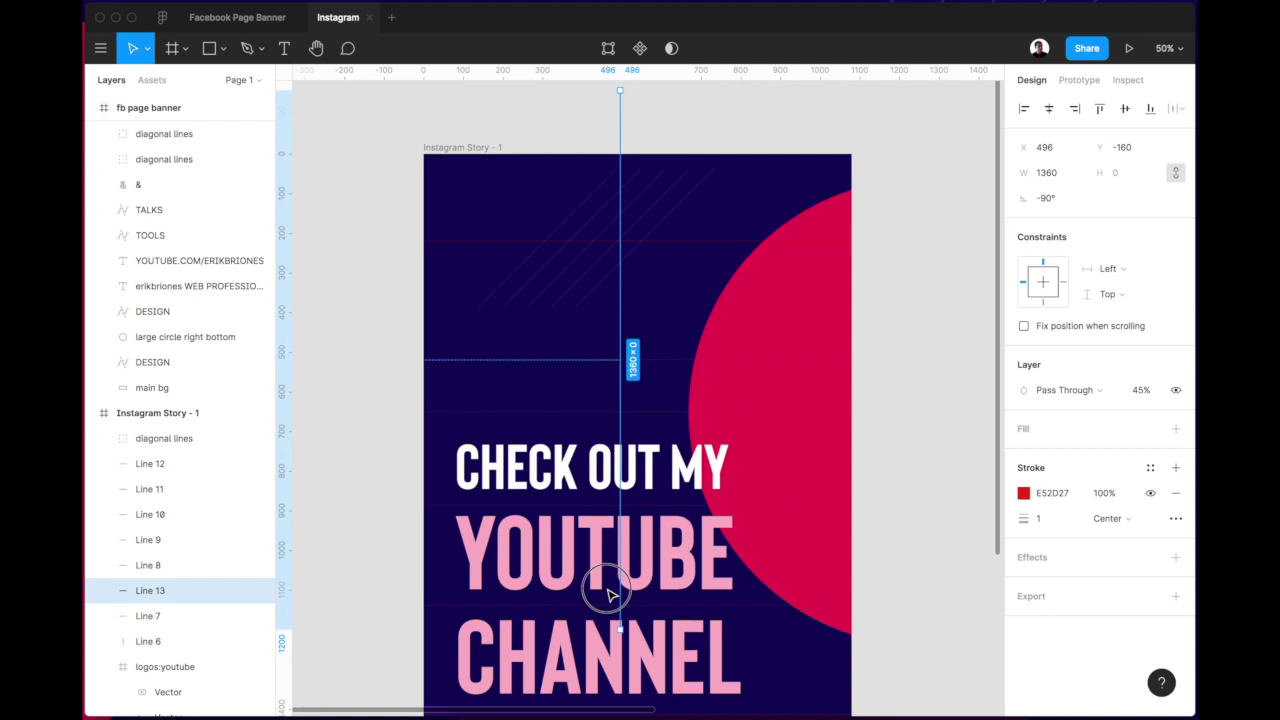
drag(624, 434, 437, 551)
scroll(456, 445, down, 4)
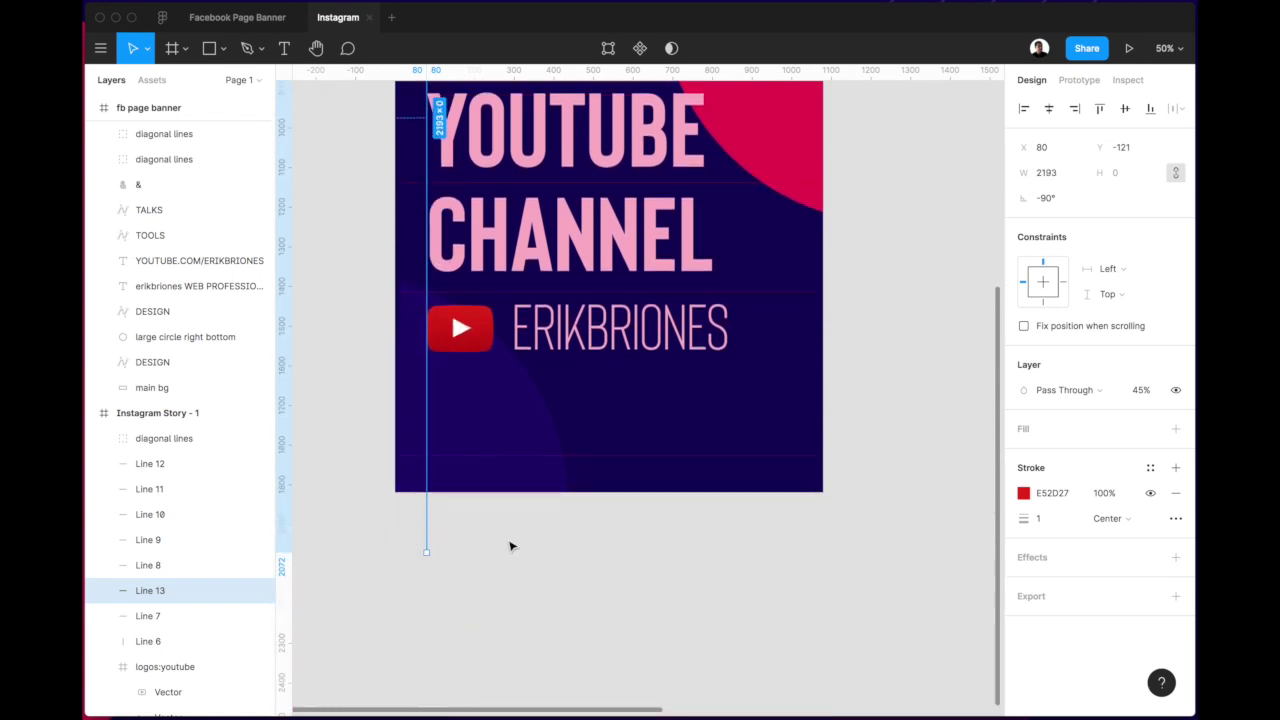
click(520, 543)
scroll(520, 546, up, 10)
scroll(520, 546, up, 3)
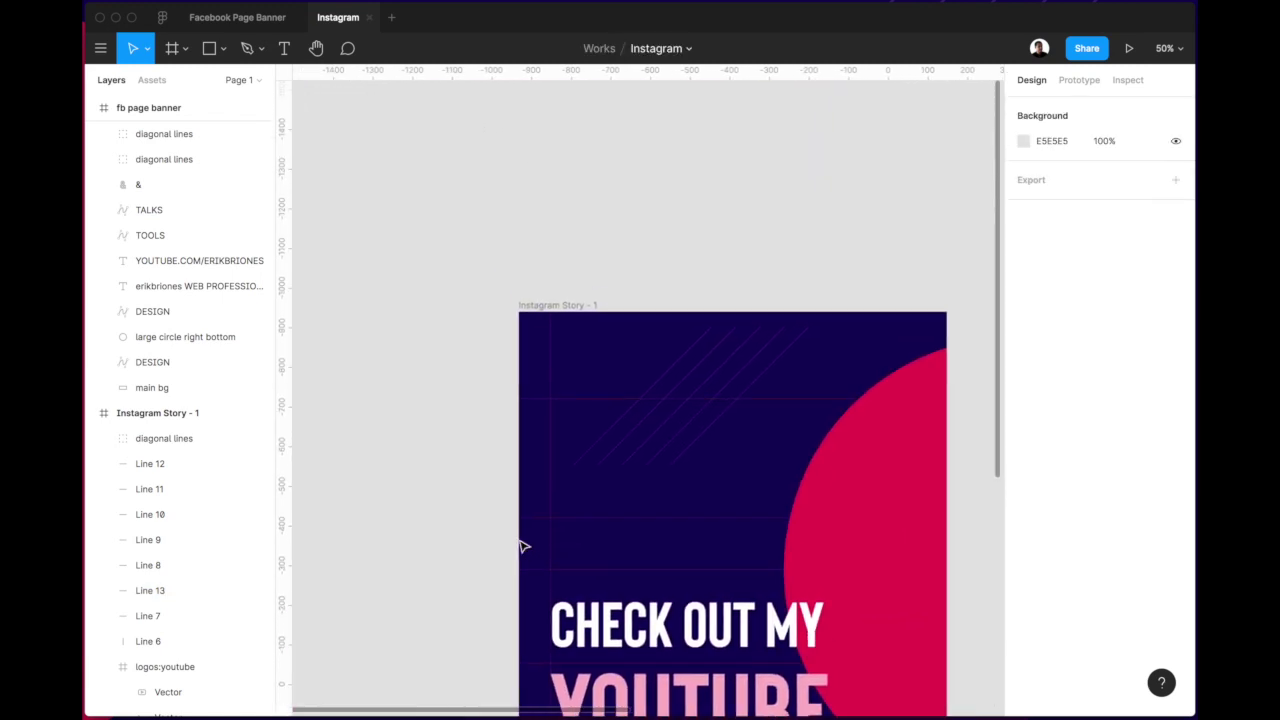
scroll(520, 546, down, 5)
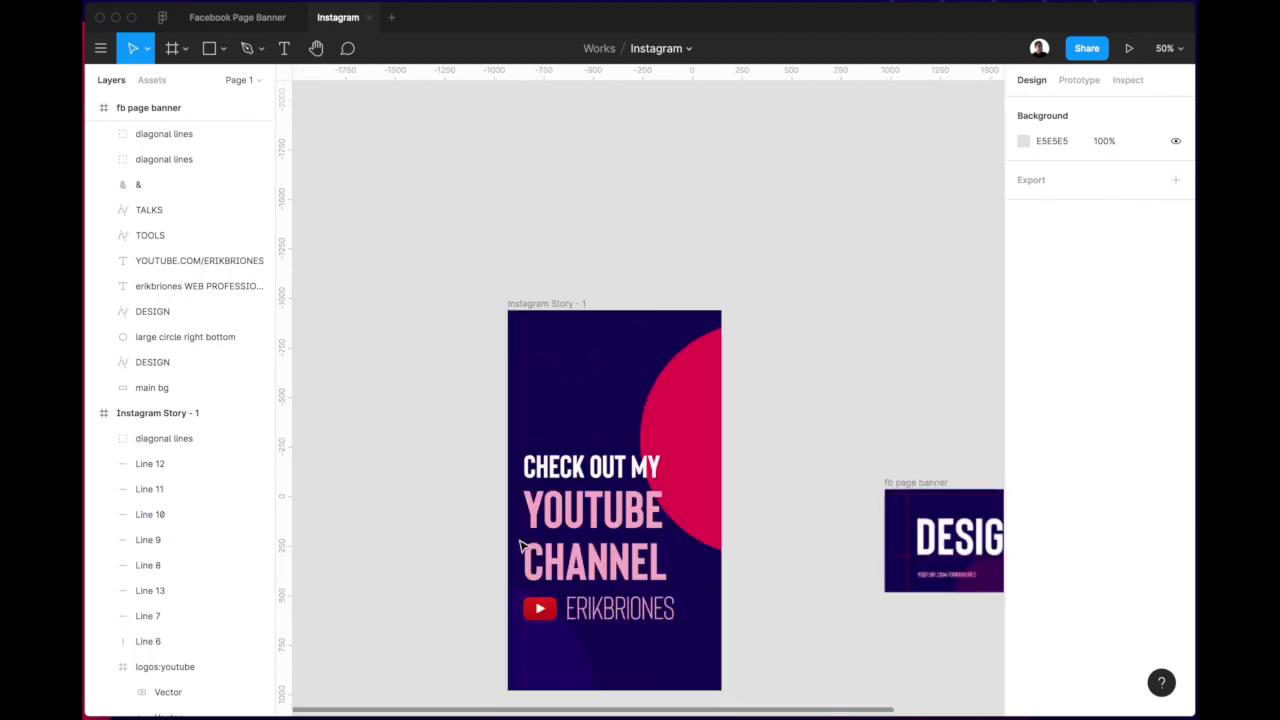
scroll(521, 546, right, 4)
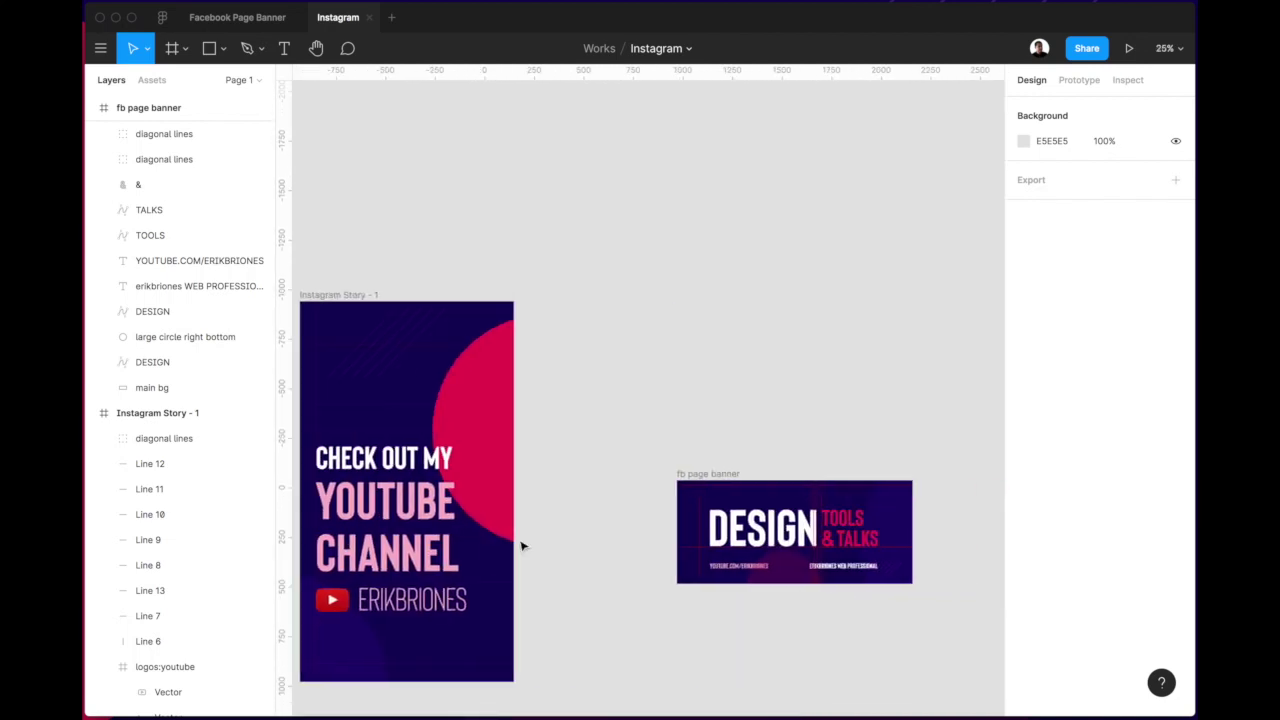
Set the channel name's fill to white, FFFFFF.
click(440, 608)
text(f)
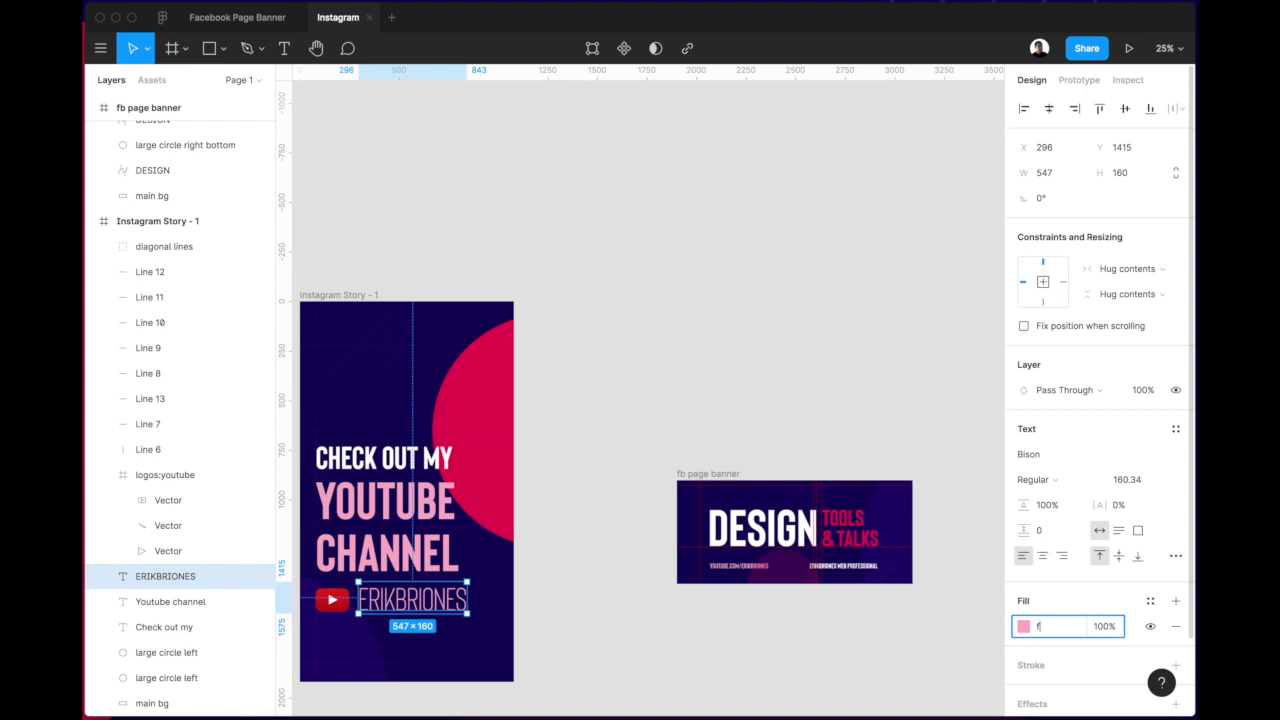
text(fffff)
key(Return)
click(597, 684)
scroll(597, 684, left, 1)
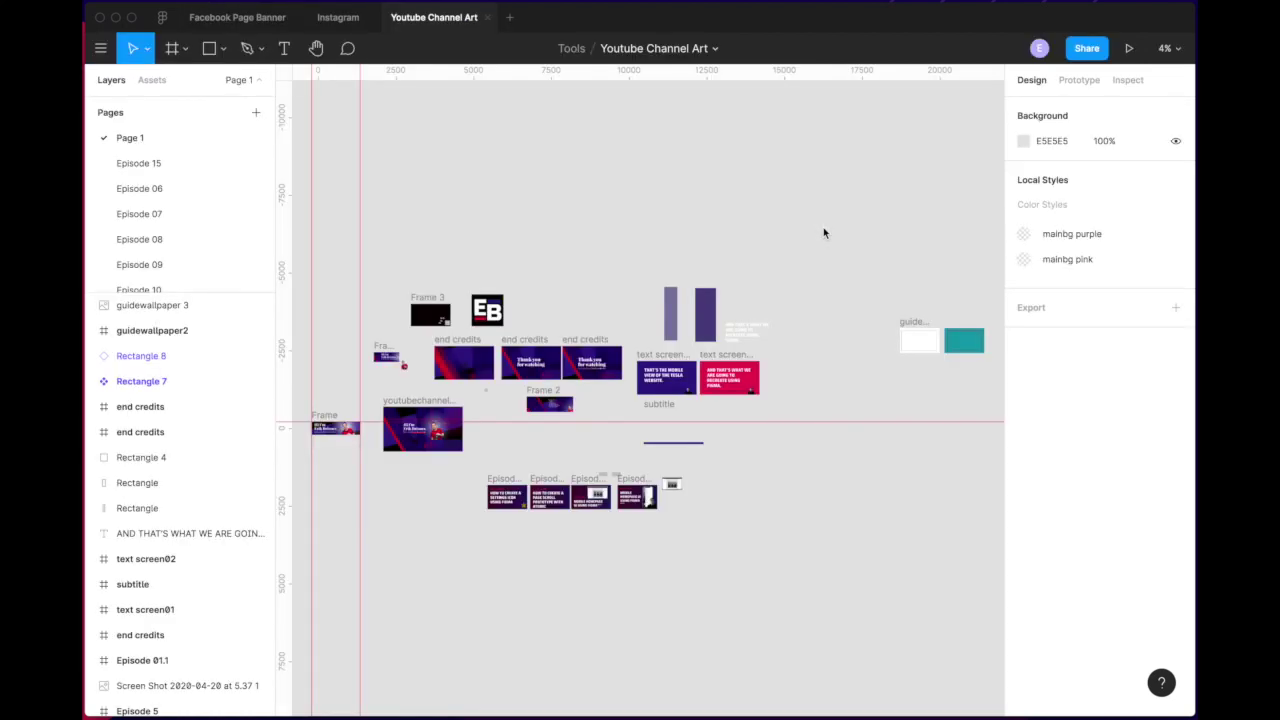
Browse Episode 11 and 12, select the hand-pointer image in text screen02a, then return to Instagram.
scroll(214, 262, down, 3)
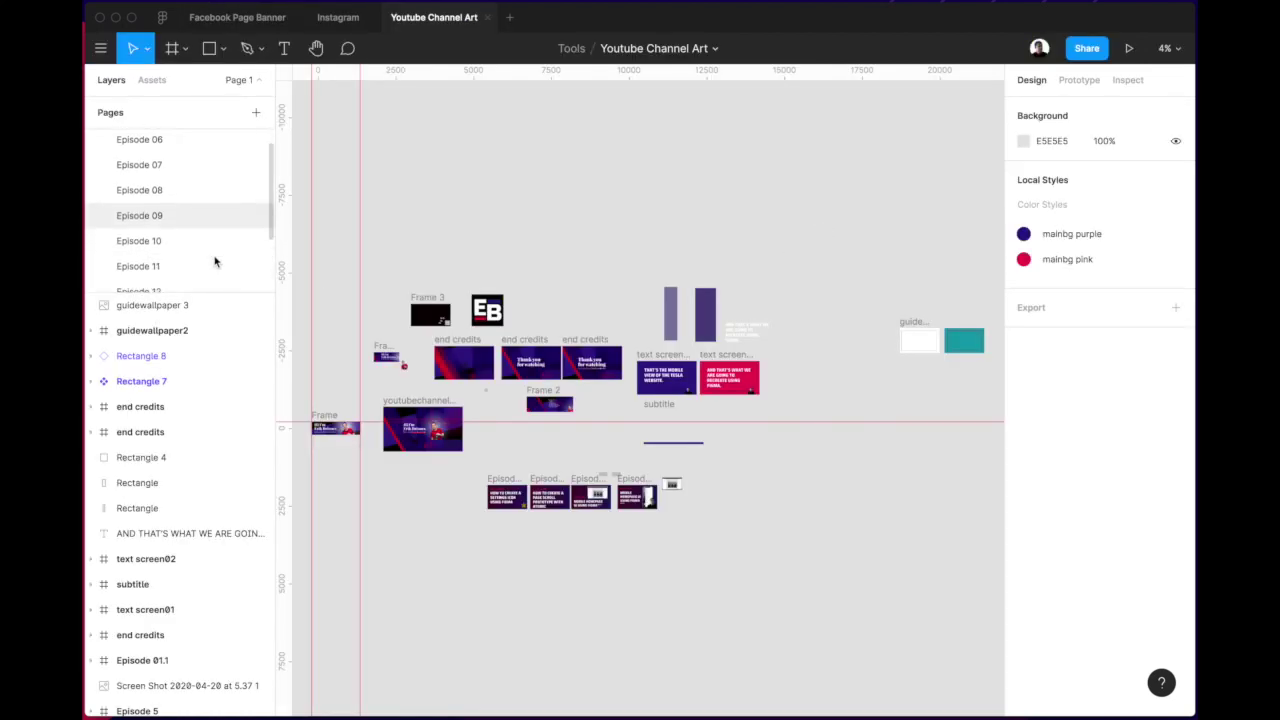
click(155, 262)
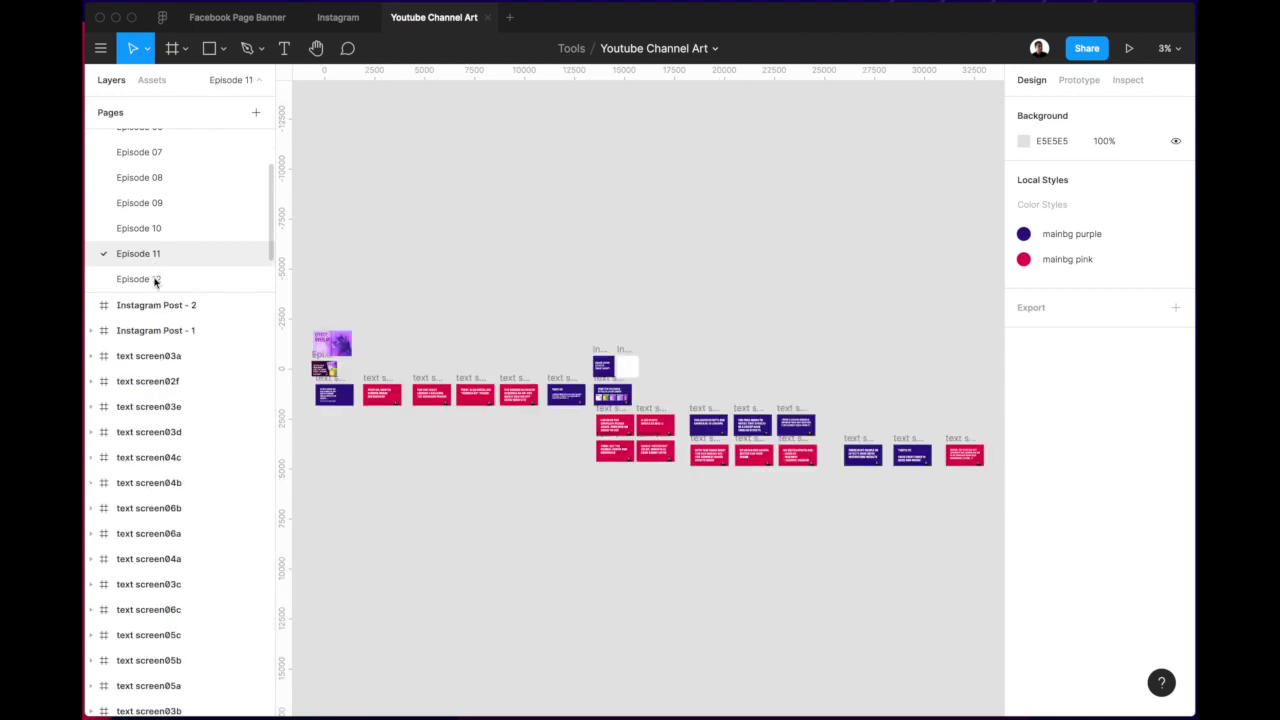
click(155, 280)
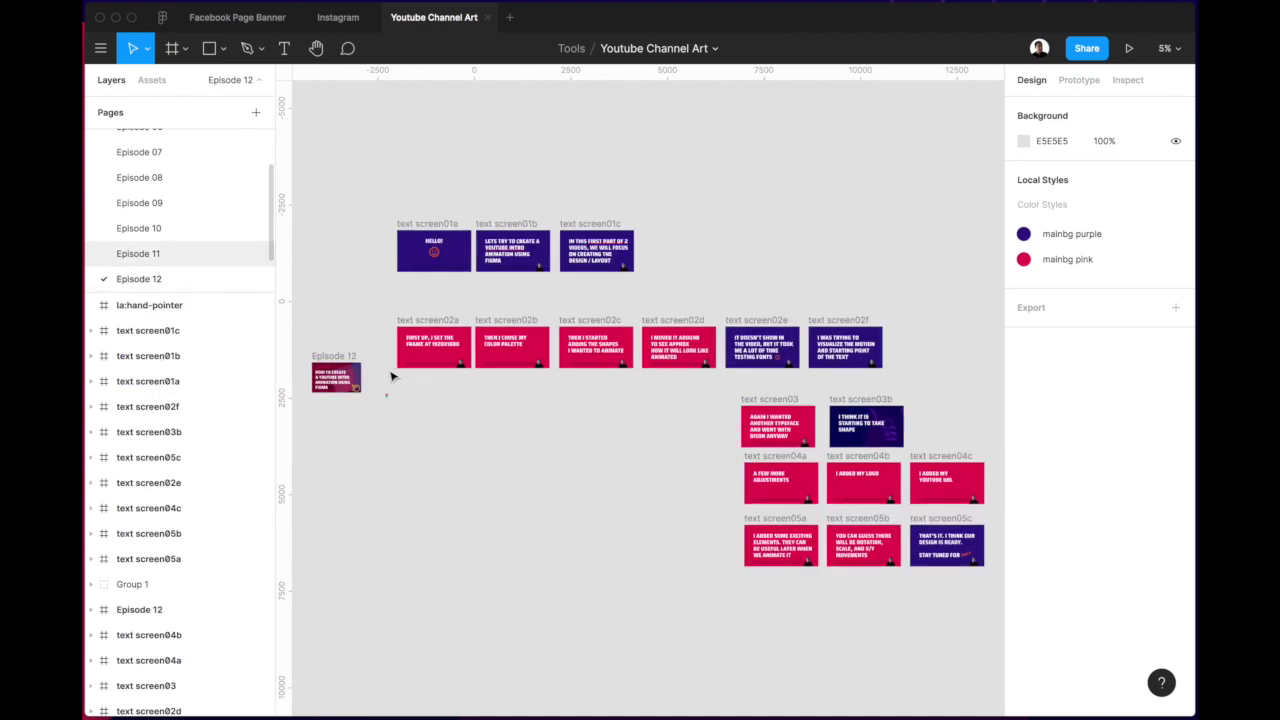
click(461, 366)
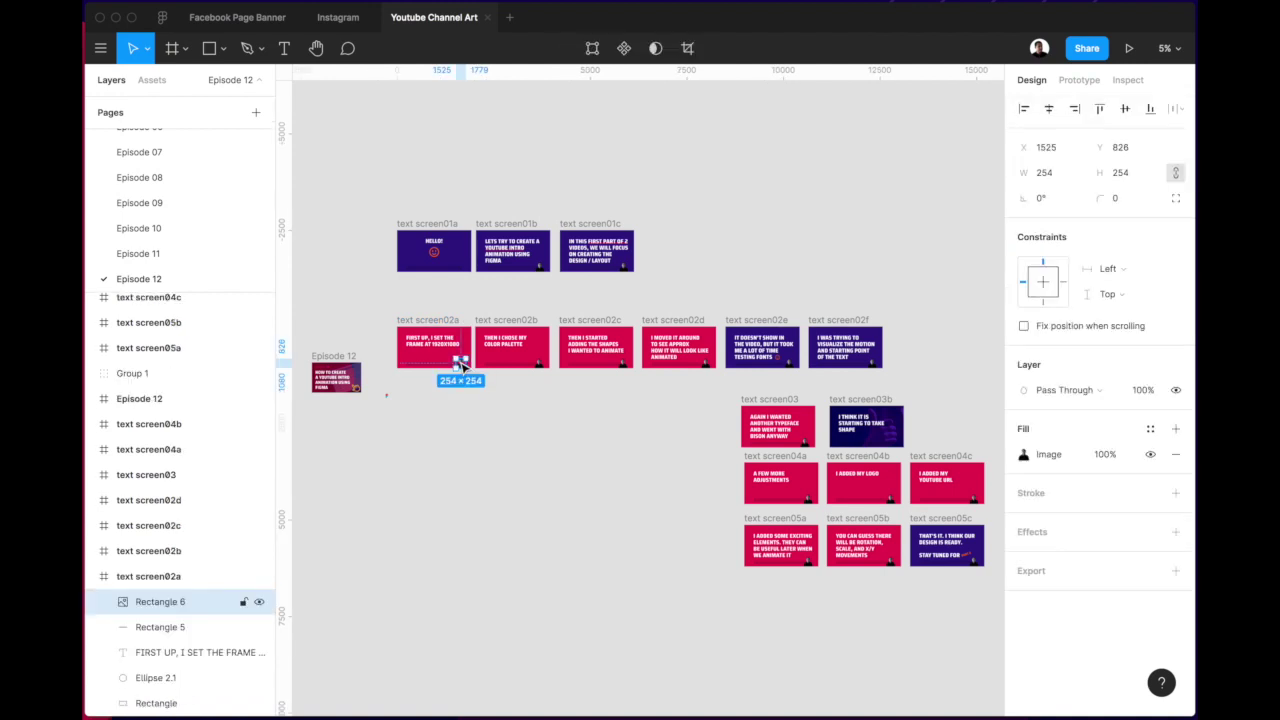
click(325, 20)
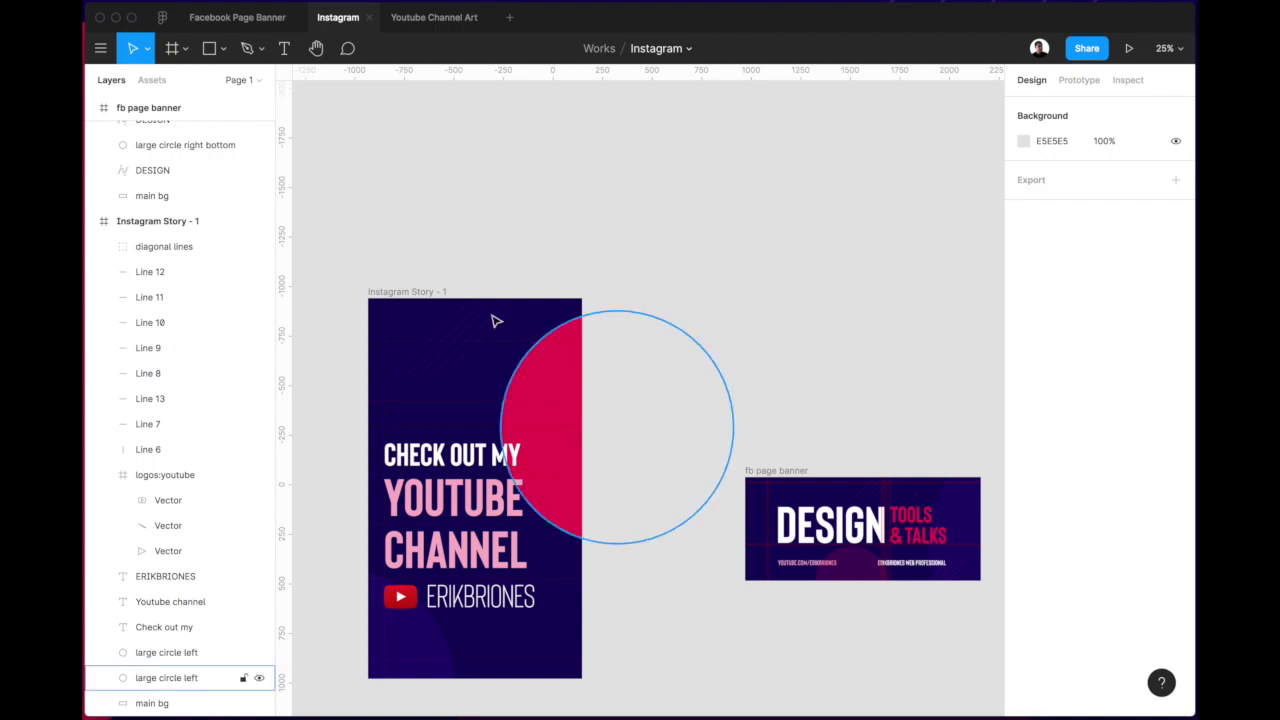
Paste the photo into the story, move it to the bottom right and enlarge it.
click(560, 491)
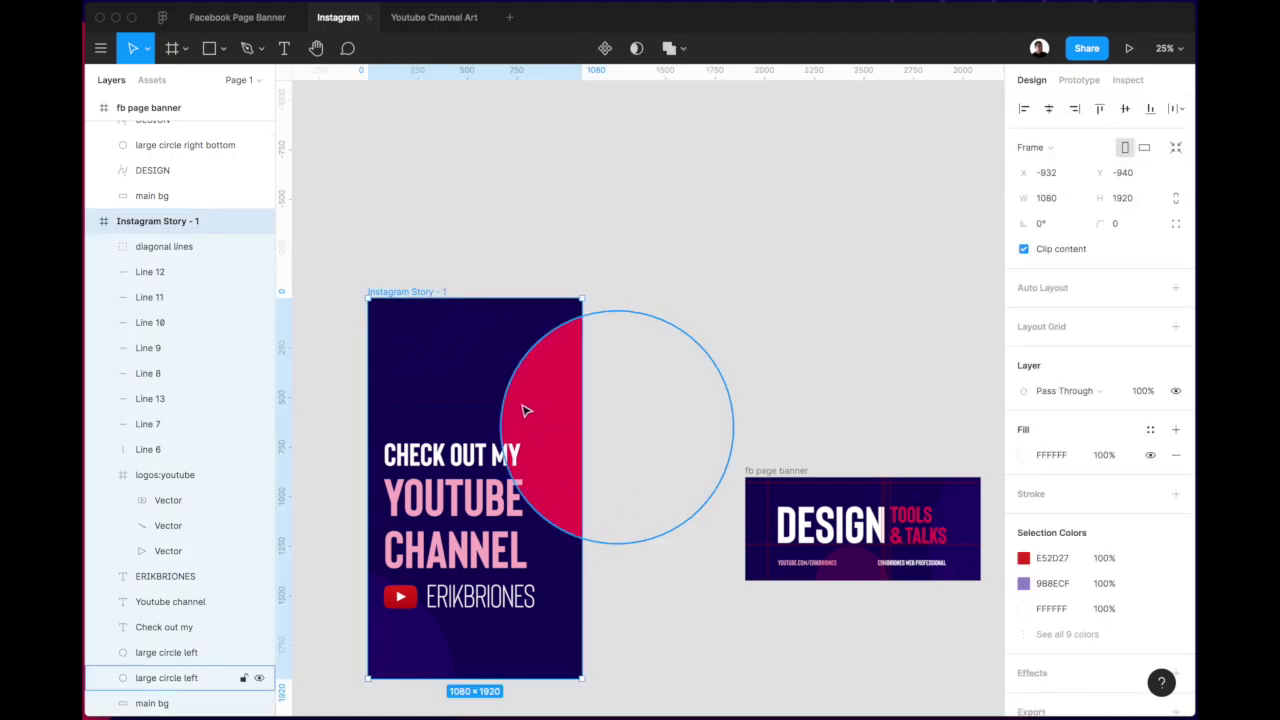
key(super+v)
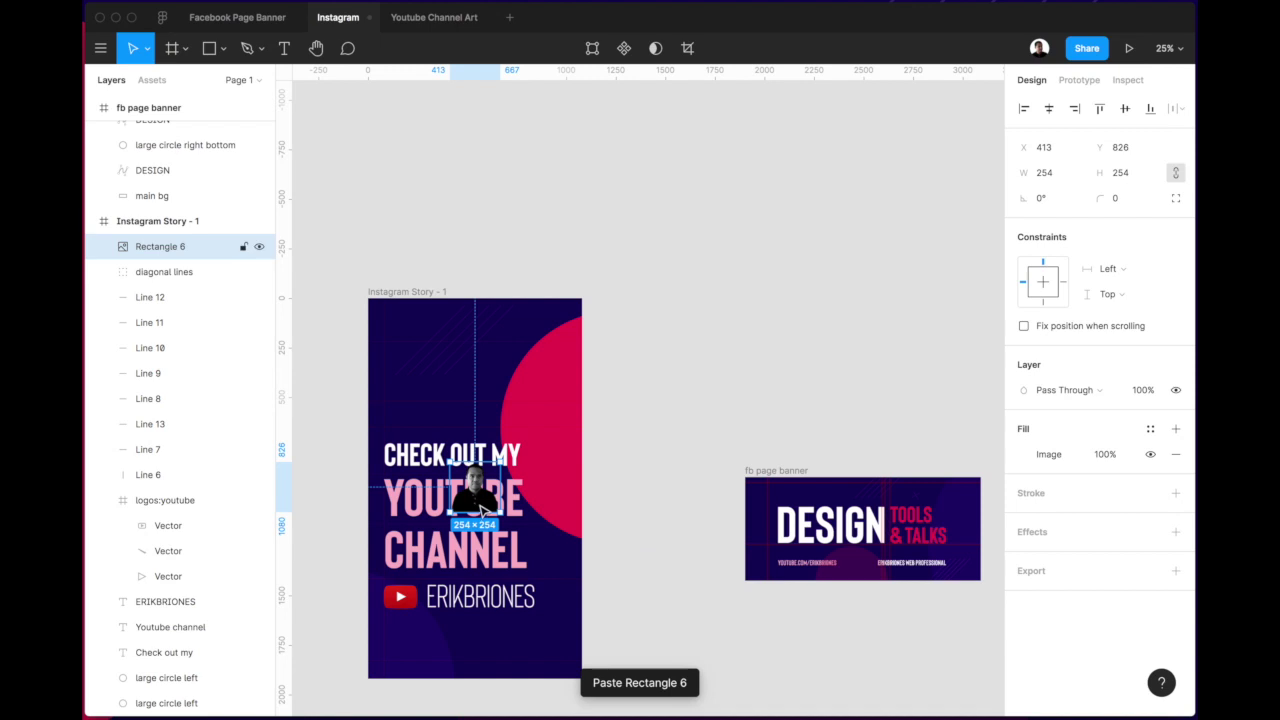
drag(491, 514, 552, 677)
drag(519, 633, 445, 552)
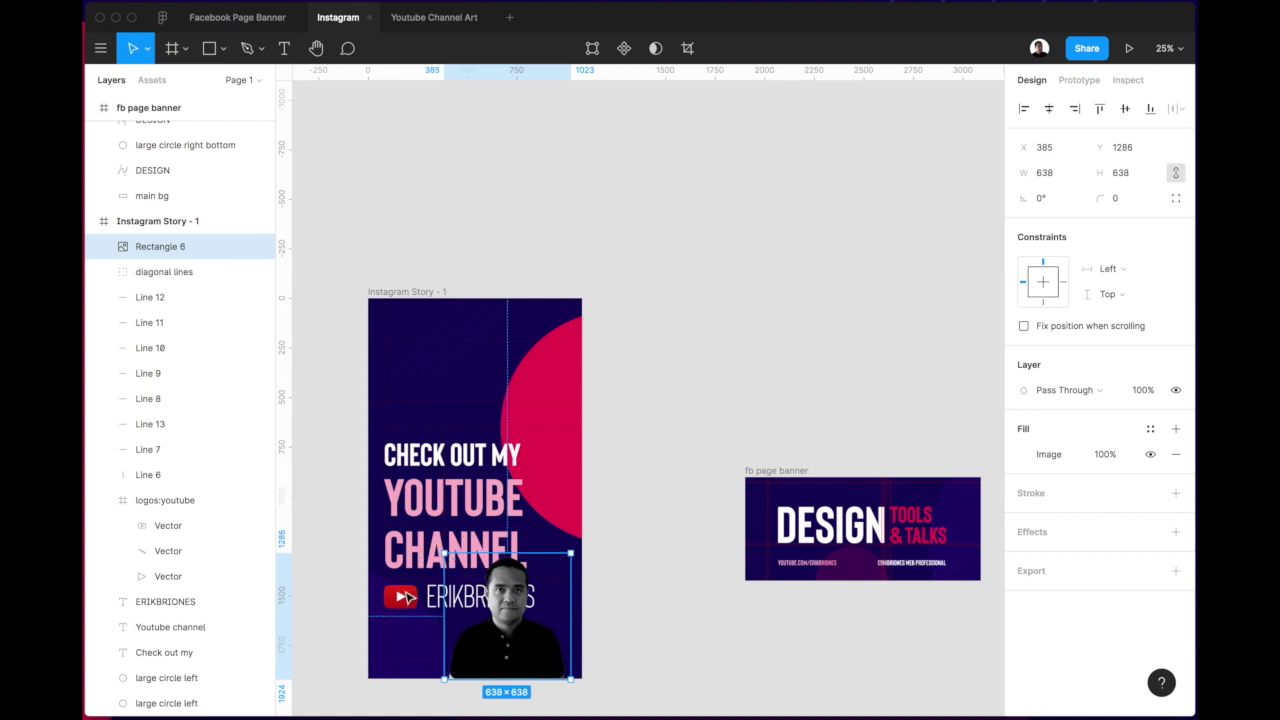
Select the headline texts, YouTube logo and channel name and shift them upward together.
click(402, 598)
shift+click(440, 600)
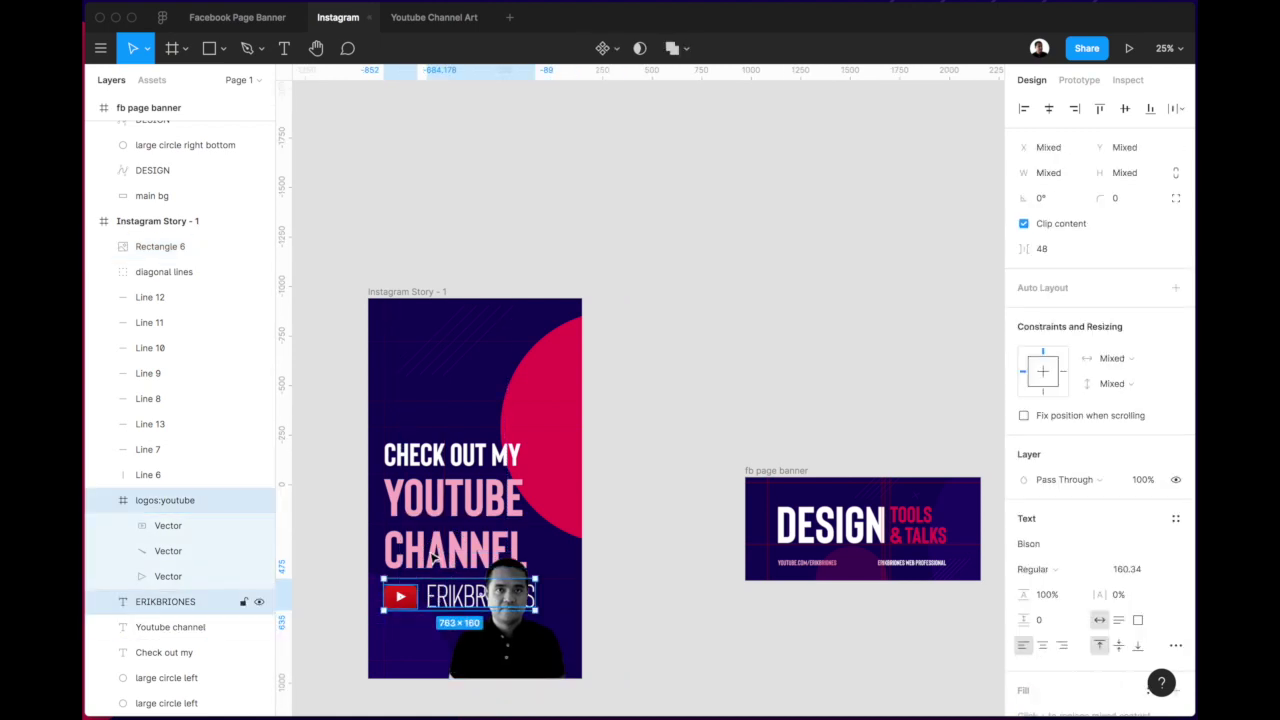
shift+click(436, 556)
shift+click(437, 456)
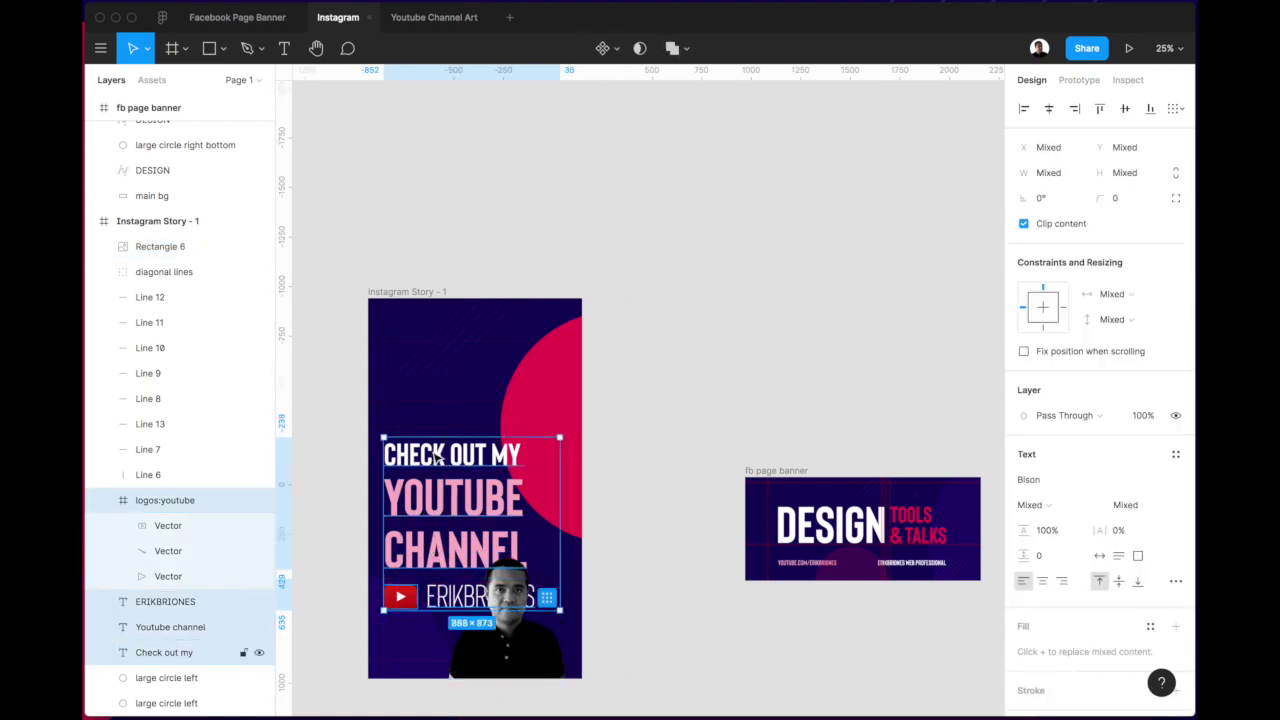
key(shift+Up)
key(shift+Up)
key(shift+Up)
key(shift+Up)
key(shift+Up)
key(shift+Up)
key(shift+Up)
key(shift+Up)
key(shift+Up)
key(shift+Up)
key(shift+Up)
key(shift+Up)
key(shift+Up)
key(shift+Up)
key(shift+Up)
key(shift+Up)
key(shift+Up)
key(shift+Up)
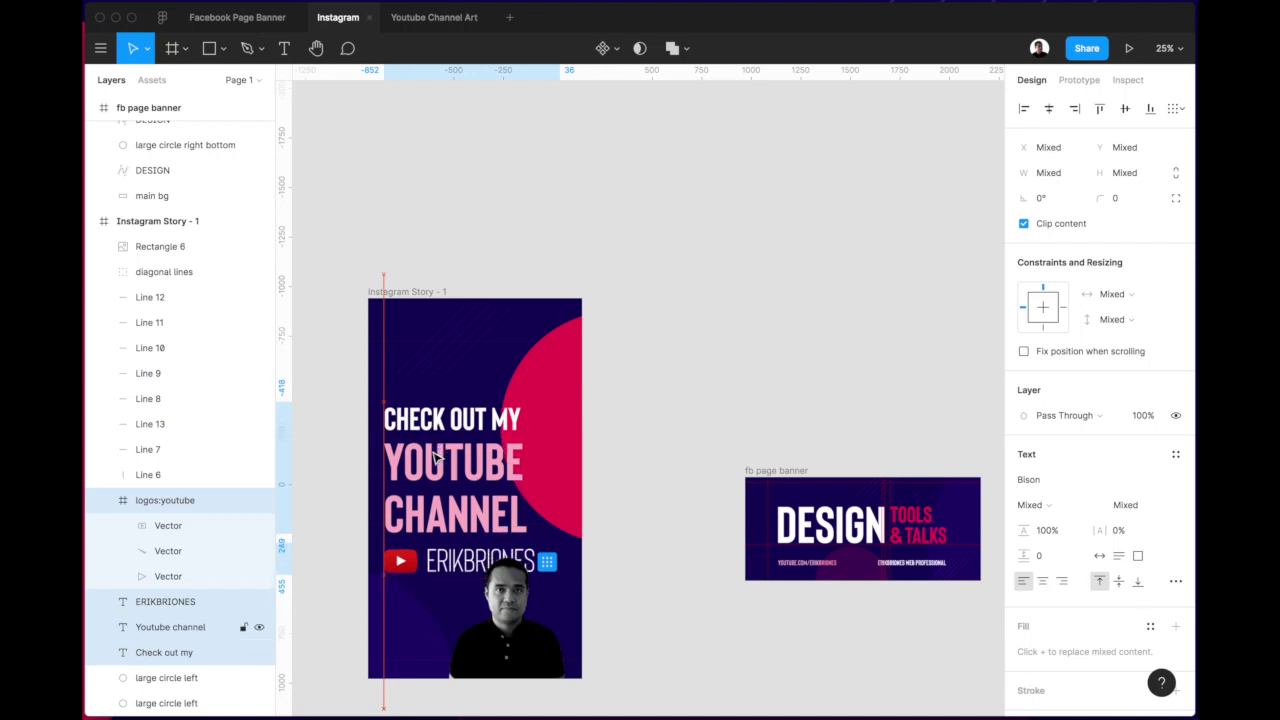
key(shift+Up)
key(shift+Up)
key(shift+Up)
key(shift+Up)
key(shift+Up)
key(shift+Up)
key(shift+Up)
key(shift+Up)
key(shift+Up)
key(shift+Up)
key(shift+Up)
key(shift+Up)
key(shift+Up)
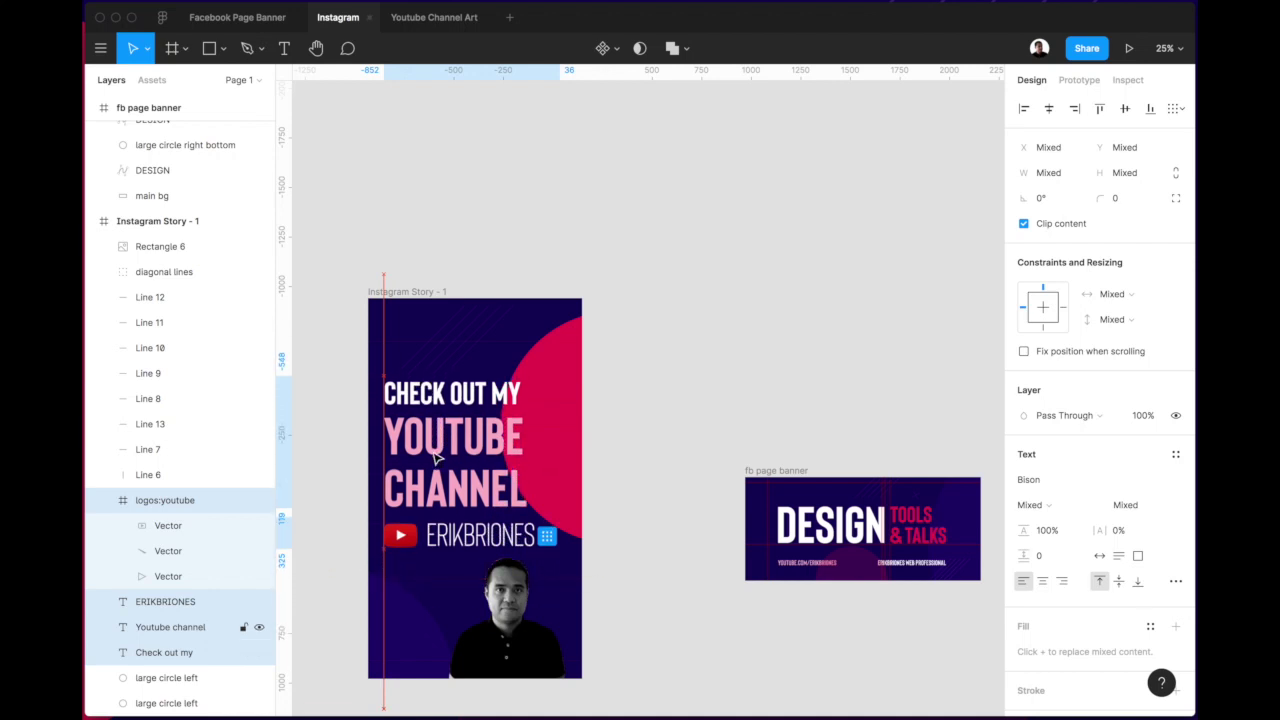
key(shift+Up)
key(shift+Up)
key(shift+Up)
key(shift+Up)
key(shift+Up)
key(shift+Up)
key(shift+Up)
key(shift+Up)
key(shift+Up)
key(shift+Up)
key(shift+Up)
key(shift+Up)
key(shift+Up)
key(shift+Up)
key(shift+Up)
key(shift+Up)
key(shift+Up)
key(shift+Up)
key(shift+Up)
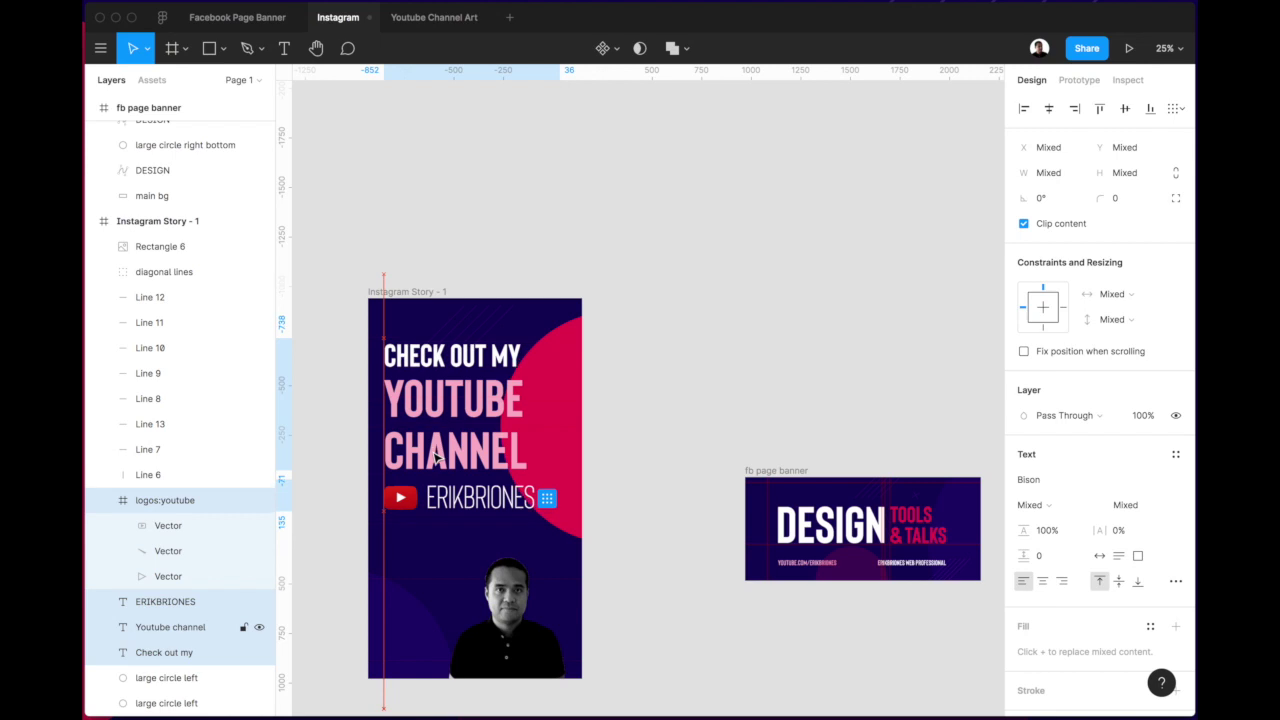
key(shift+Up)
key(shift+Up)
key(shift+Up)
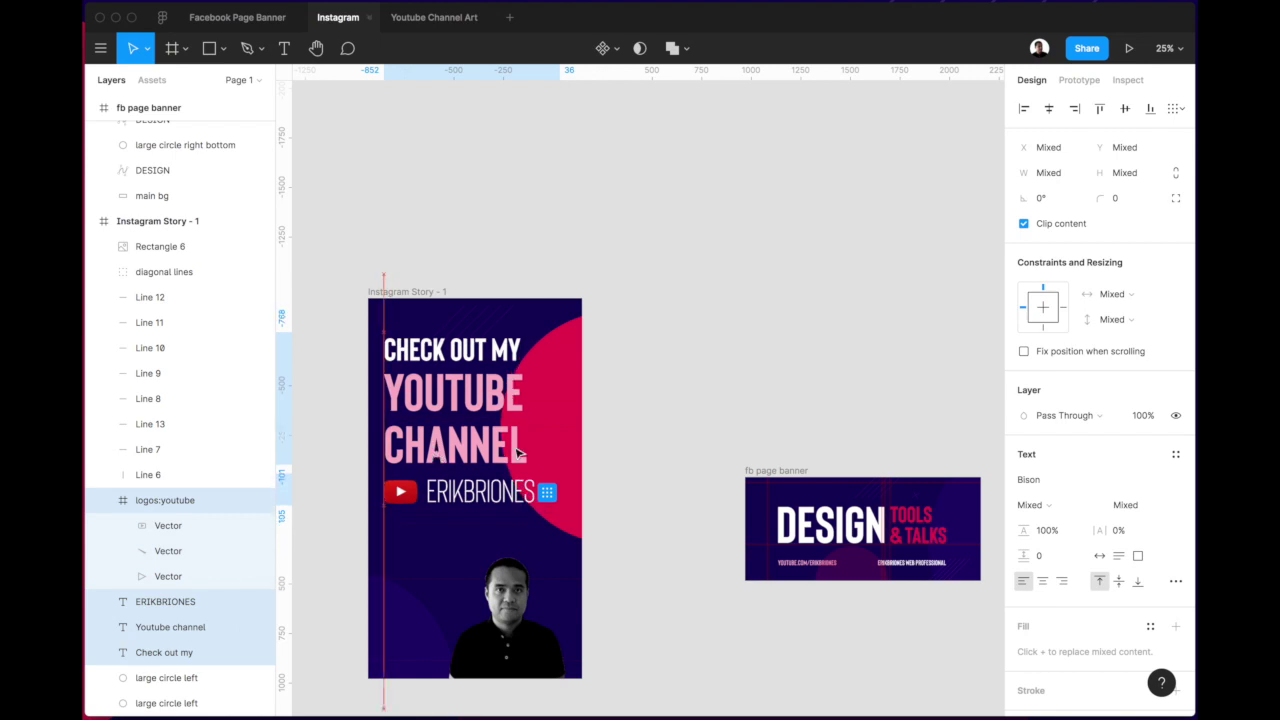
Lower the large pink circle with four large downward nudges.
click(578, 417)
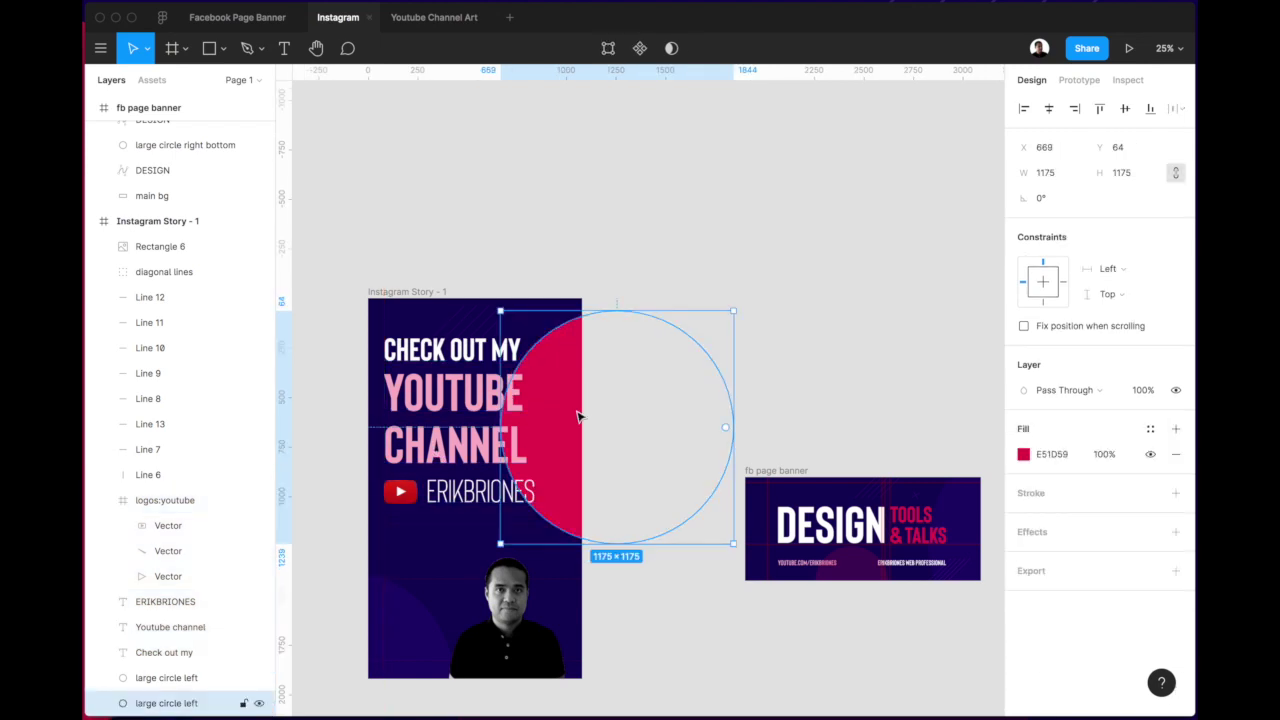
key(shift+Down)
key(shift+Down)
key(shift+Down)
key(shift+Down)
key(shift+Down)
key(shift+Down)
key(shift+Down)
key(shift+Down)
key(shift+Down)
key(shift+Down)
key(shift+Down)
key(shift+Down)
key(shift+Down)
key(shift+Down)
key(shift+Down)
key(shift+Down)
key(shift+Down)
key(shift+Down)
key(shift+Down)
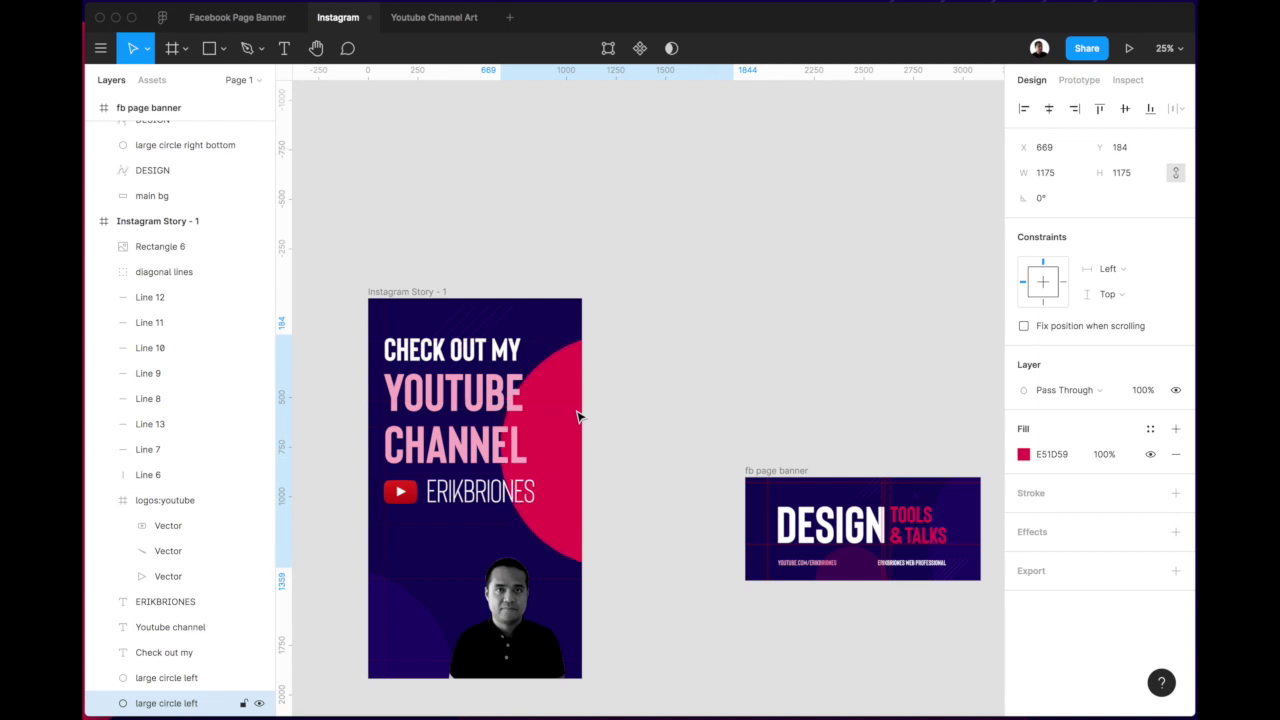
key(shift+Down)
key(shift+Down)
key(shift+Down)
key(shift+Down)
key(shift+Down)
key(shift+Down)
key(shift+Down)
key(shift+Down)
key(shift+Down)
key(shift+Down)
key(shift+Down)
key(shift+Down)
key(shift+Down)
key(shift+Down)
key(shift+Down)
key(shift+Down)
key(shift+Down)
key(shift+Down)
key(shift+Down)
key(shift+Down)
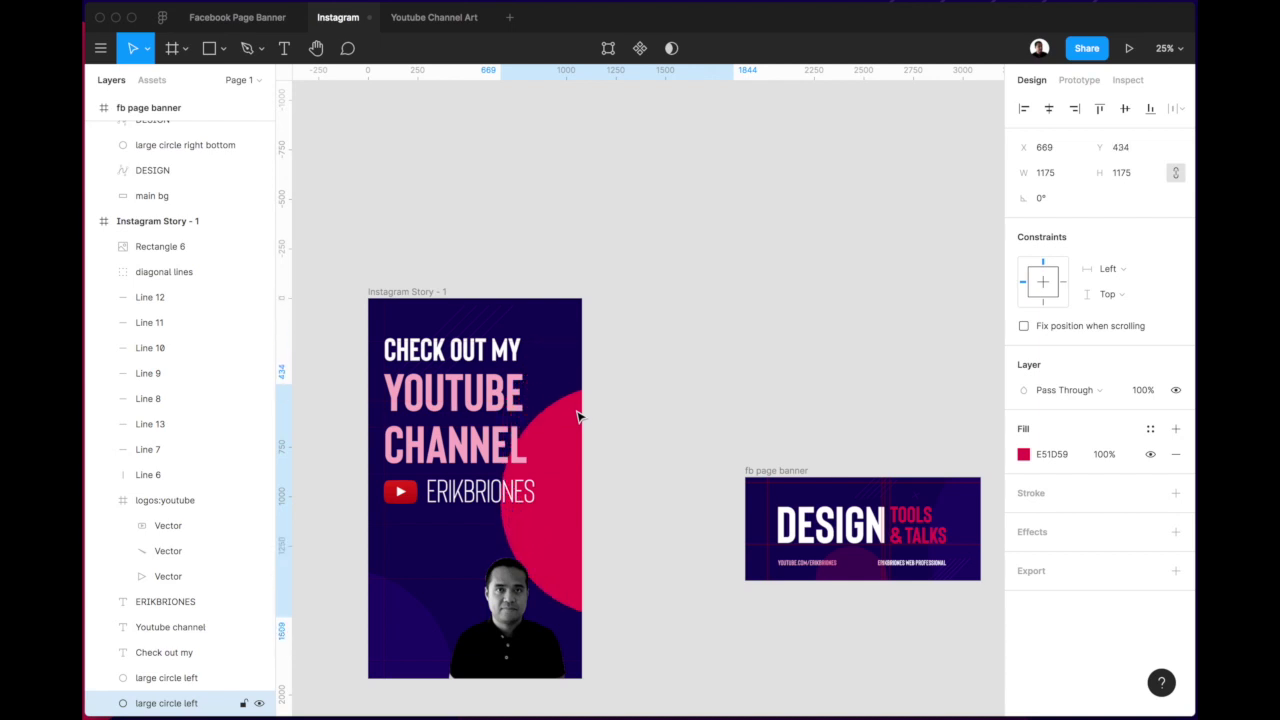
key(shift+Down)
key(shift+Down)
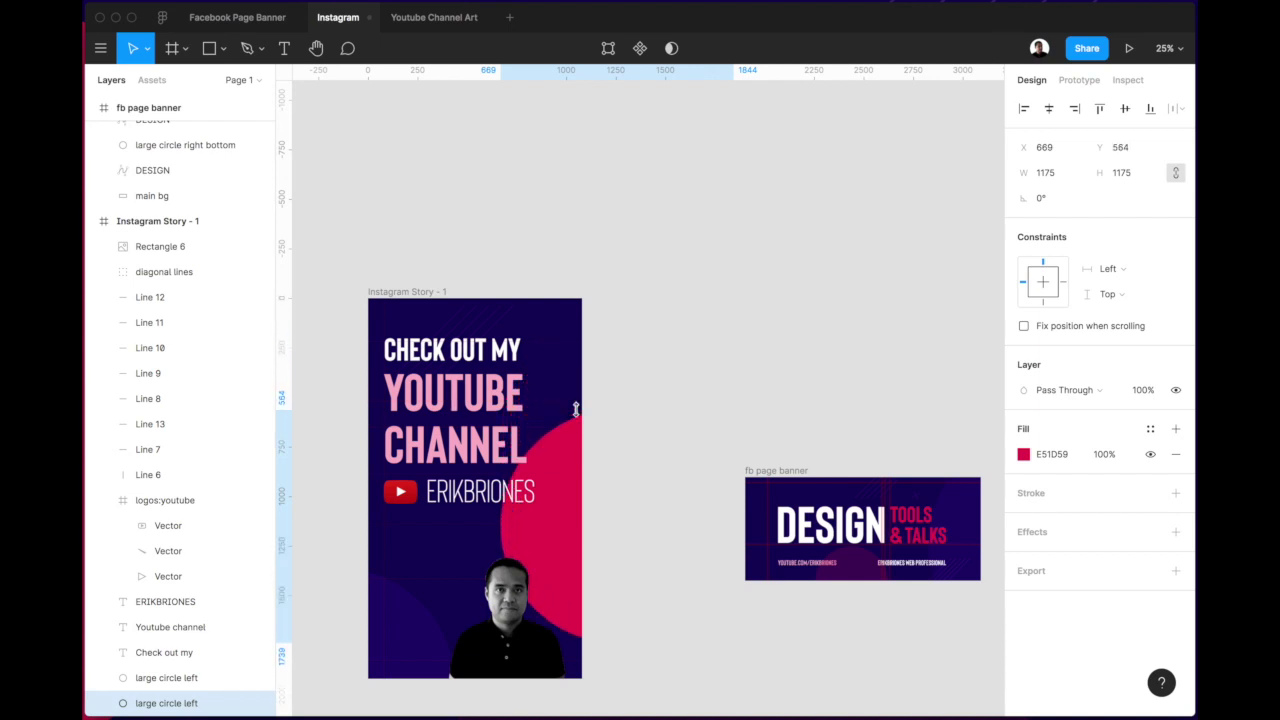
key(shift+Down)
key(shift+Down)
key(shift+Down)
key(shift+Down)
key(shift+Down)
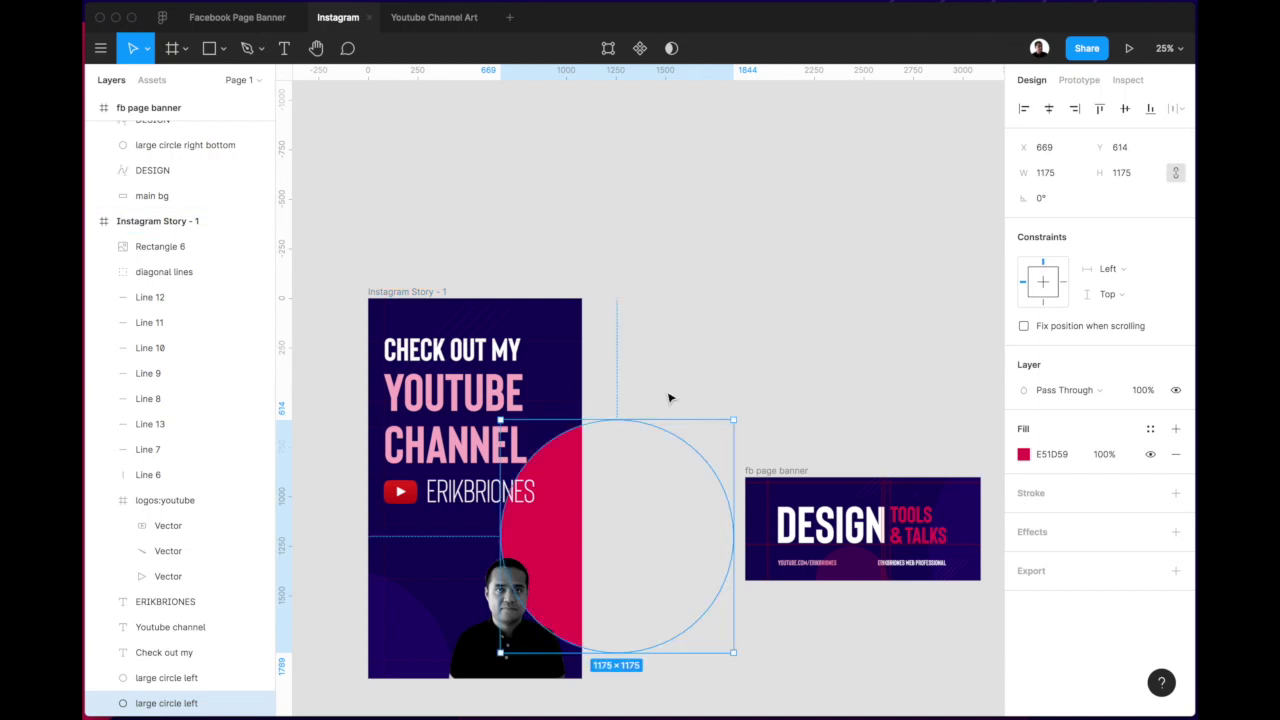
click(669, 397)
scroll(668, 399, left, 3)
scroll(668, 399, down, 2)
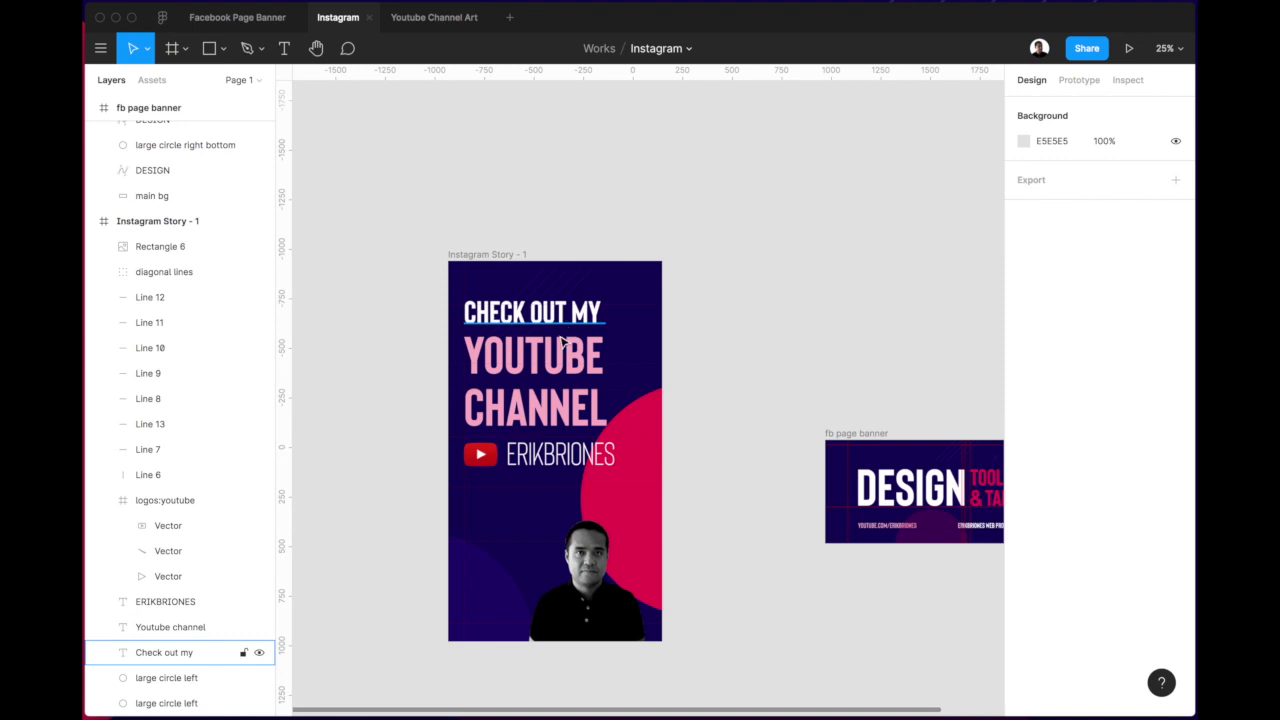
click(541, 466)
Duplicate the channel name below, retype it as 'Link in the bio!' in Cera Basic Bold.
drag(541, 466, 487, 556)
double_click(487, 550)
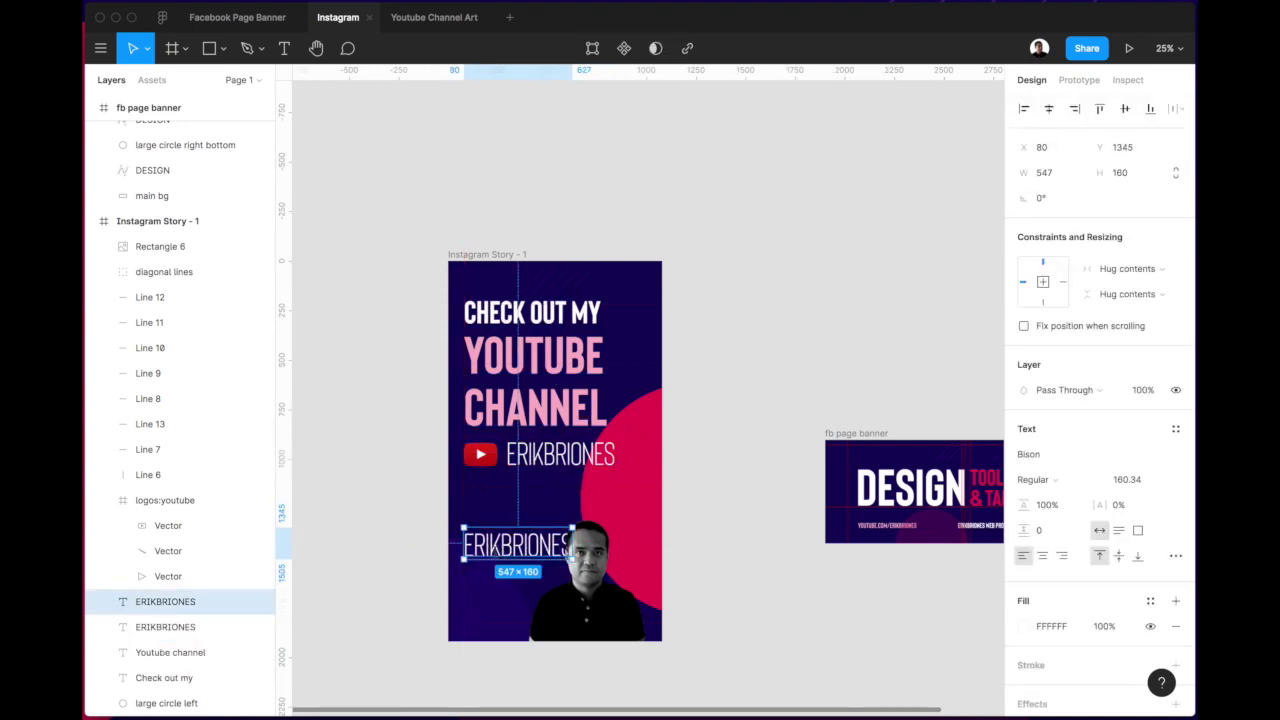
text(Link in the bio!)
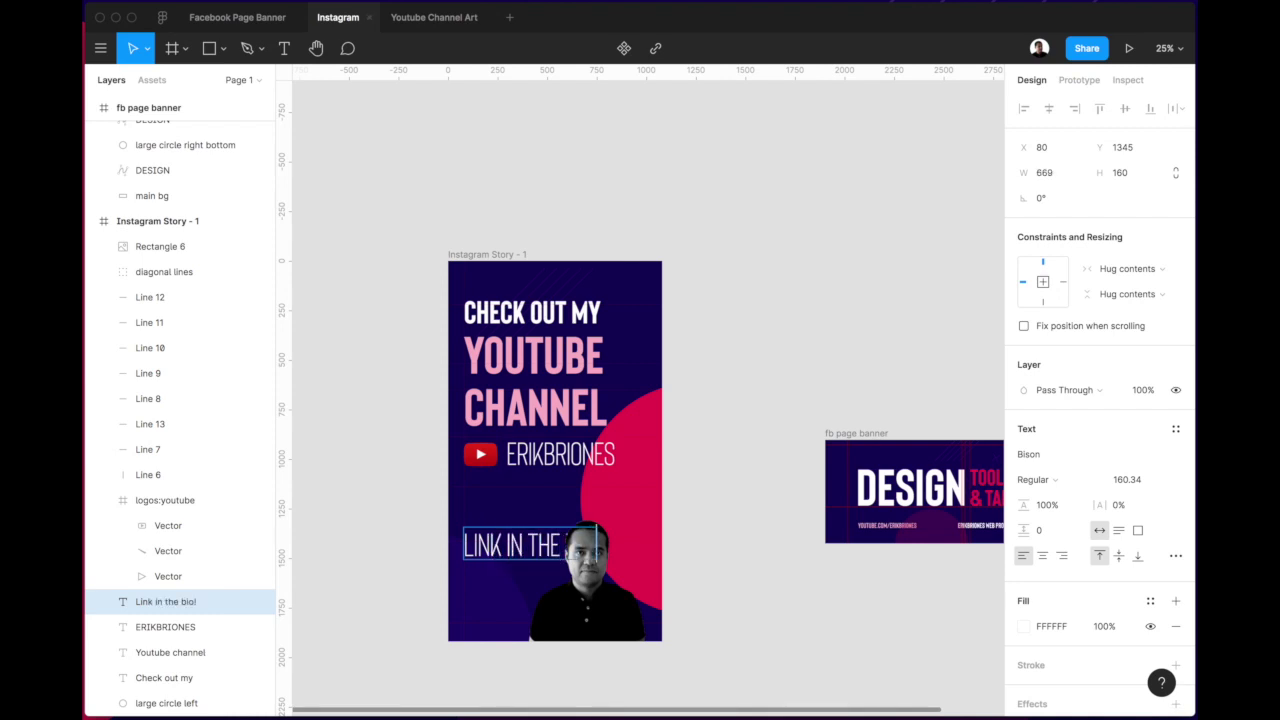
key(Escape)
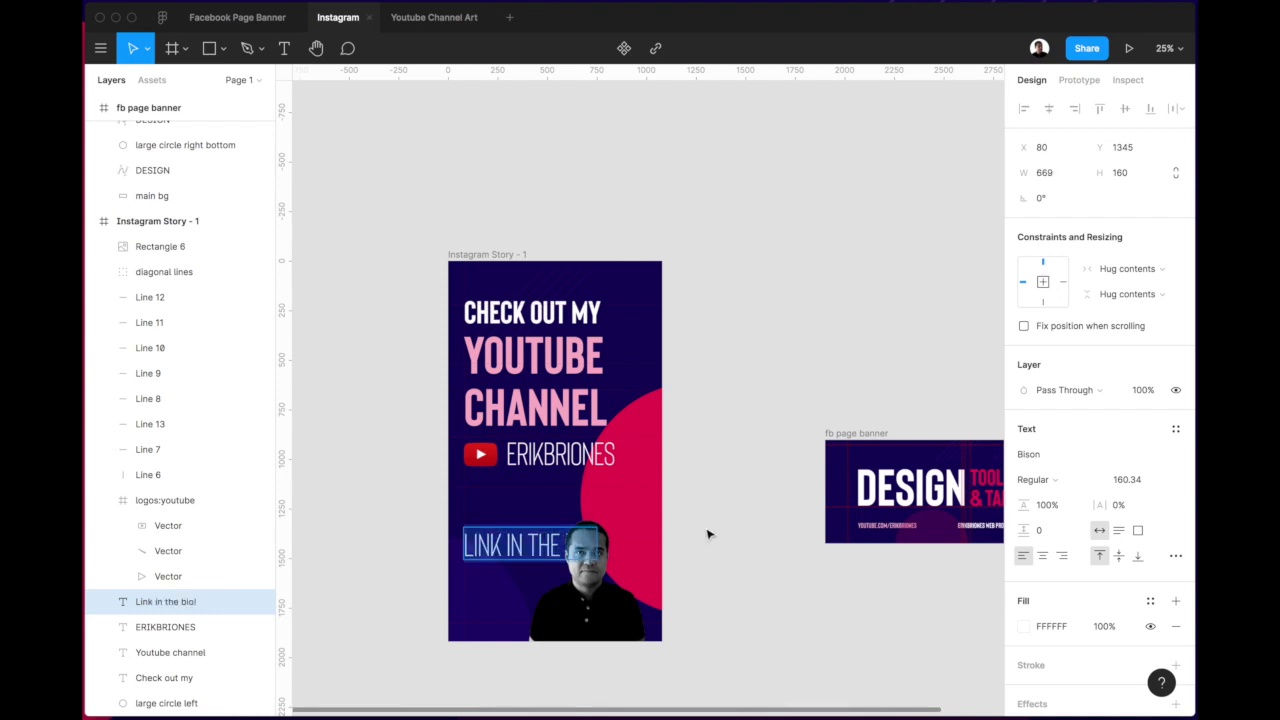
click(1040, 455)
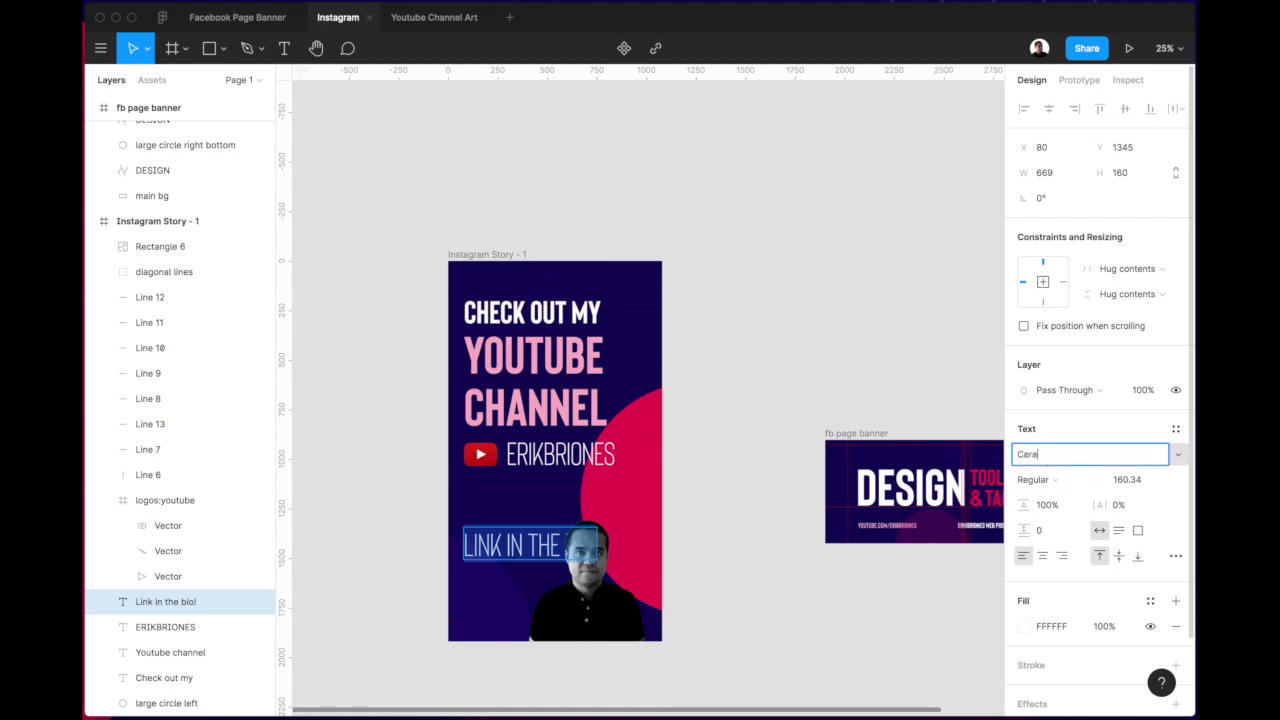
text(Cera)
key(Return)
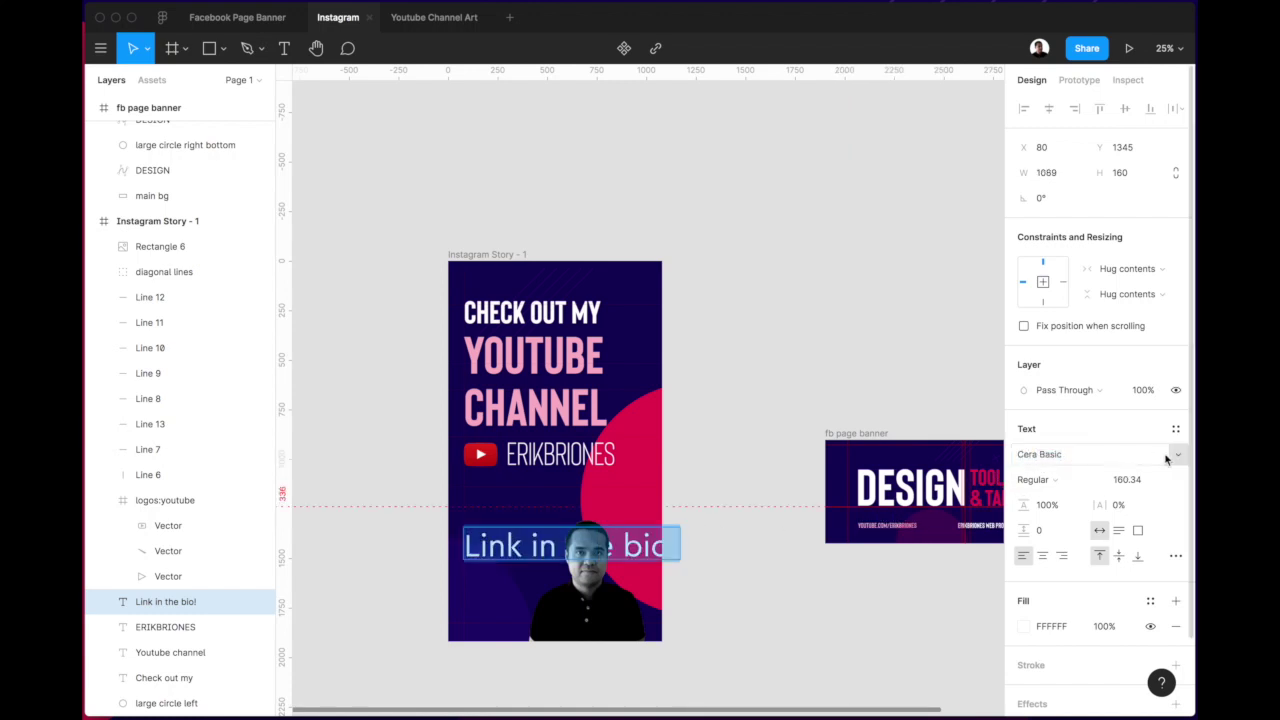
click(1176, 456)
click(1176, 456)
click(1077, 482)
click(1066, 500)
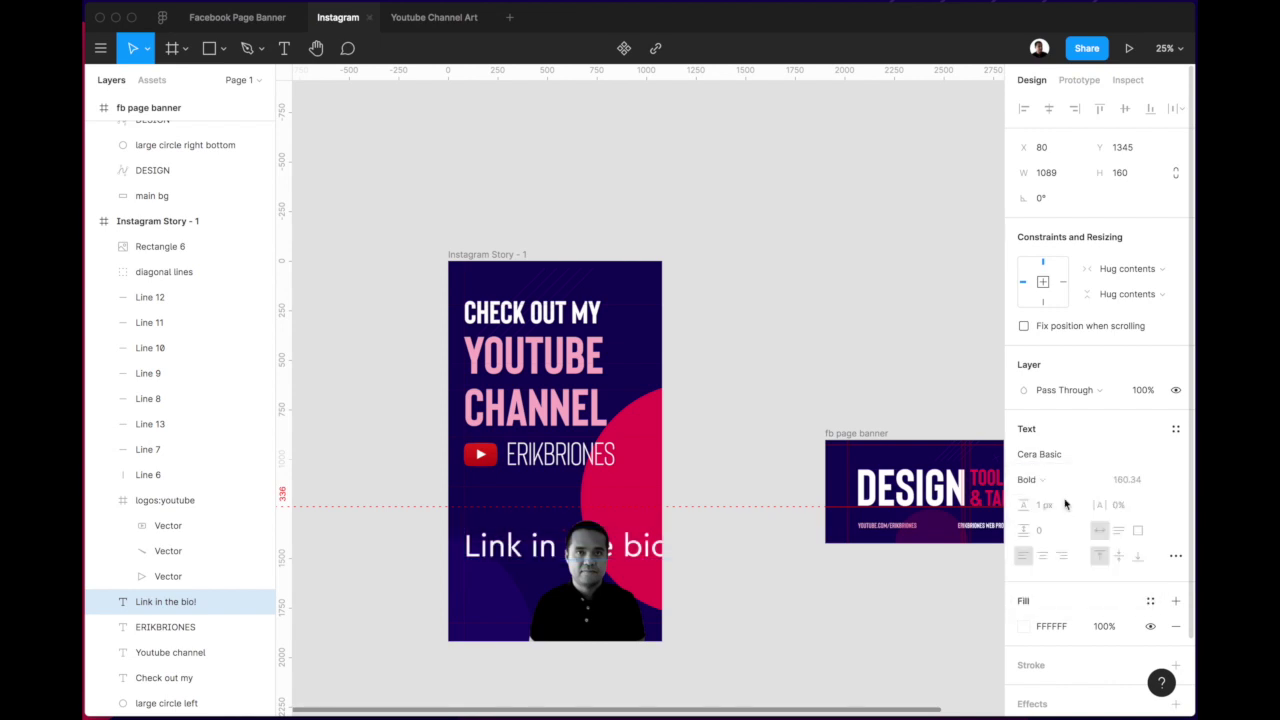
Set its letter spacing to -6% and font size to 80, then move it up near the name.
click(1128, 506)
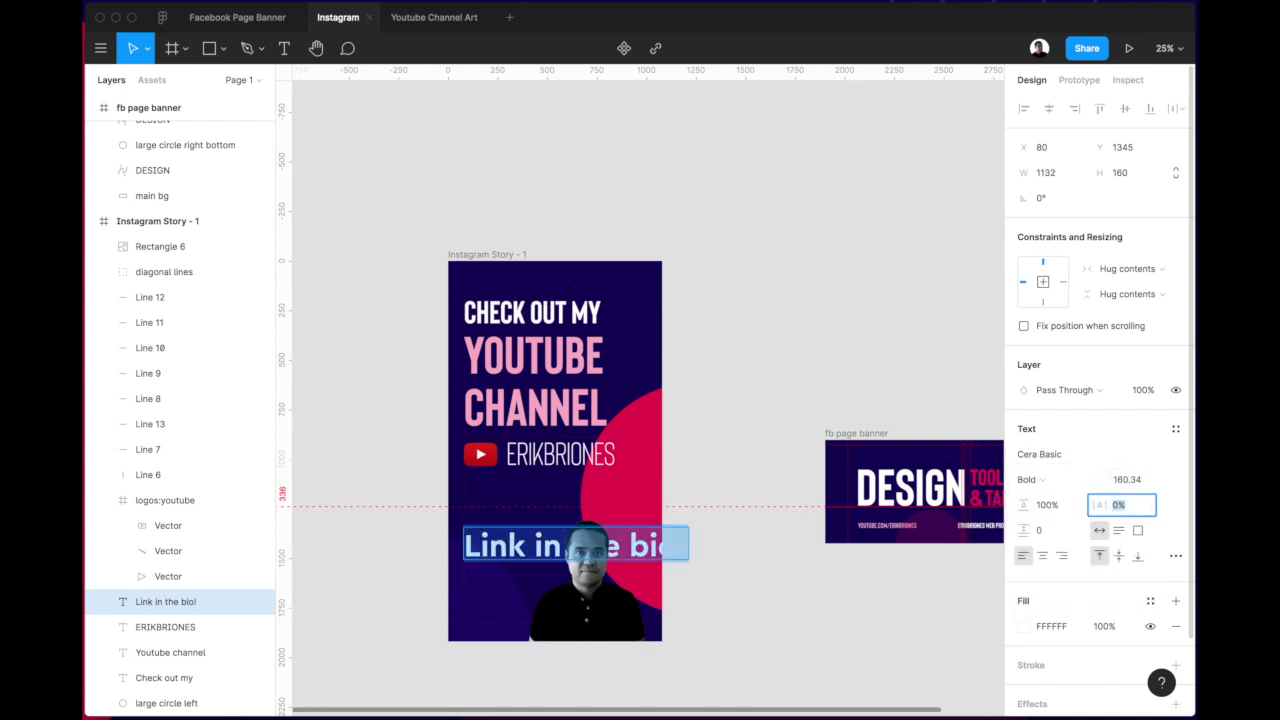
key(Down)
key(Down)
key(Down)
key(Down)
key(Down)
key(Down)
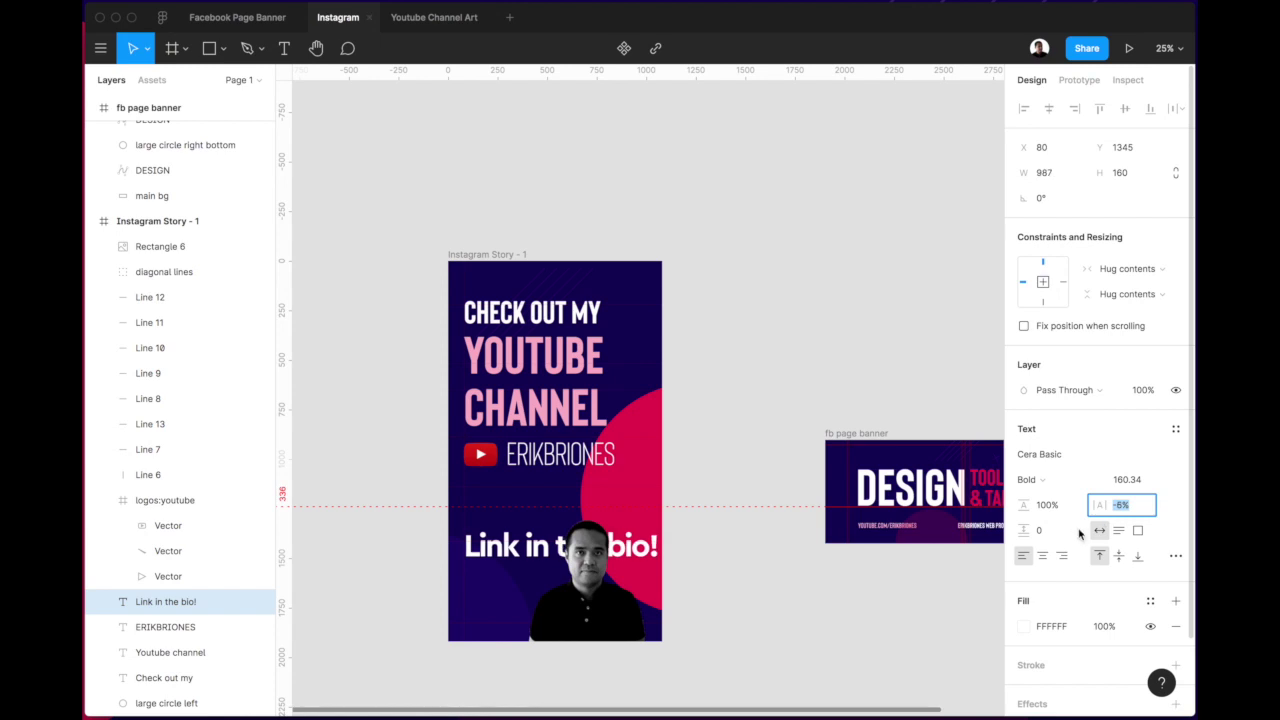
click(1127, 480)
key(Down)
key(Down)
key(Down)
key(Down)
key(Down)
key(Down)
key(Down)
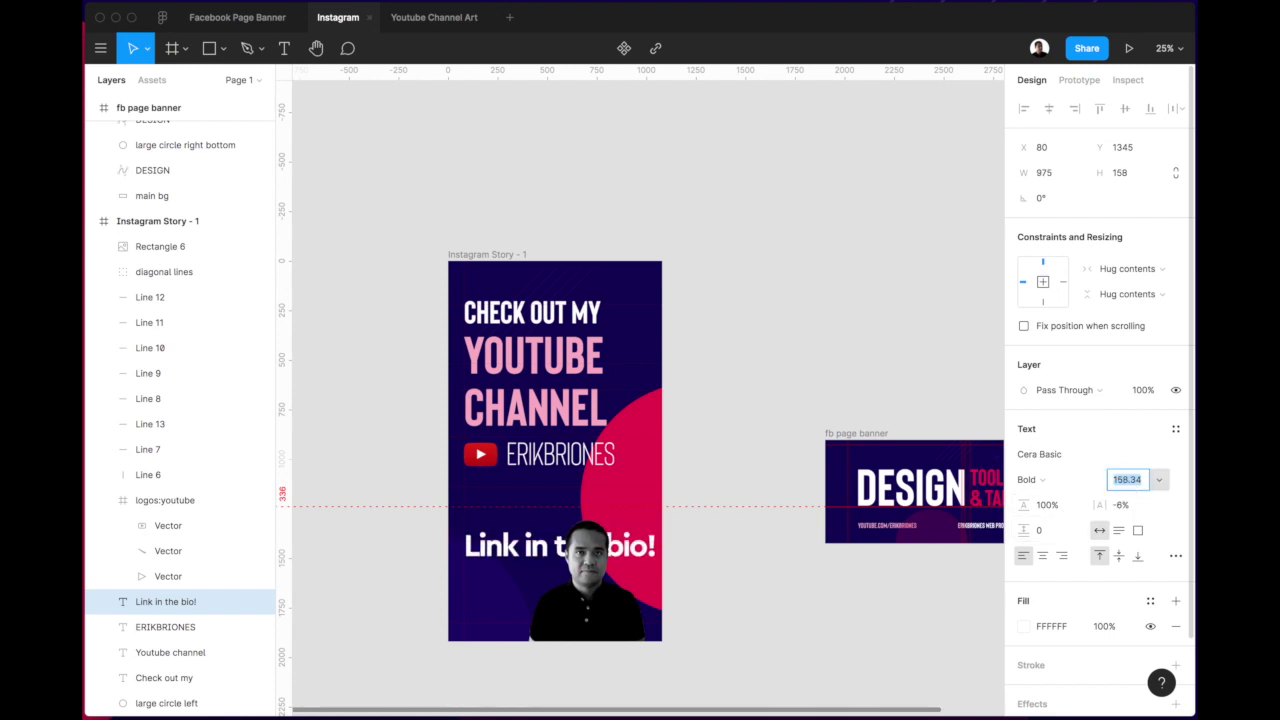
key(Down)
key(Down)
key(Down)
key(Down)
key(Down)
key(Down)
key(Down)
key(Down)
key(Down)
key(Down)
key(Down)
key(Down)
key(Down)
key(Down)
key(Down)
key(Down)
key(Down)
key(Down)
key(Down)
key(Down)
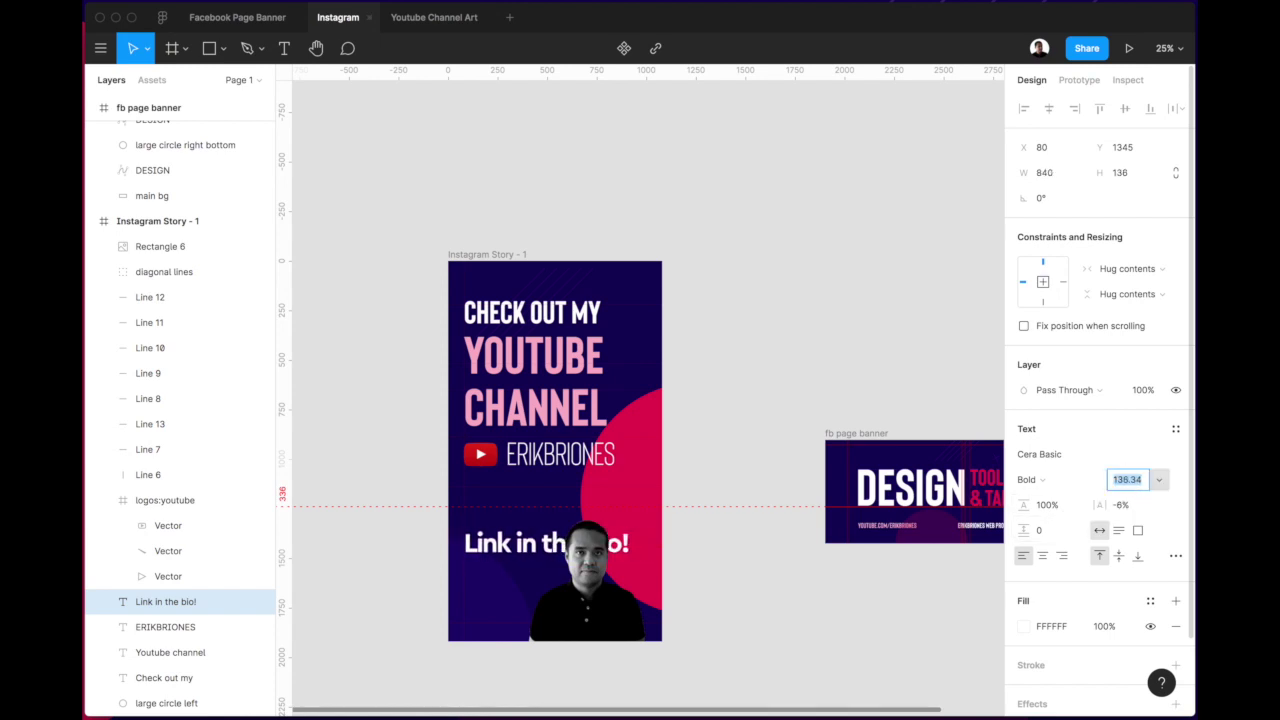
key(Down)
key(Down)
key(Down)
key(Down)
key(Down)
key(Down)
key(Down)
key(Down)
key(Down)
key(Down)
key(Down)
key(Down)
key(Down)
key(Down)
key(Down)
key(Down)
key(Down)
key(Down)
key(Down)
key(Down)
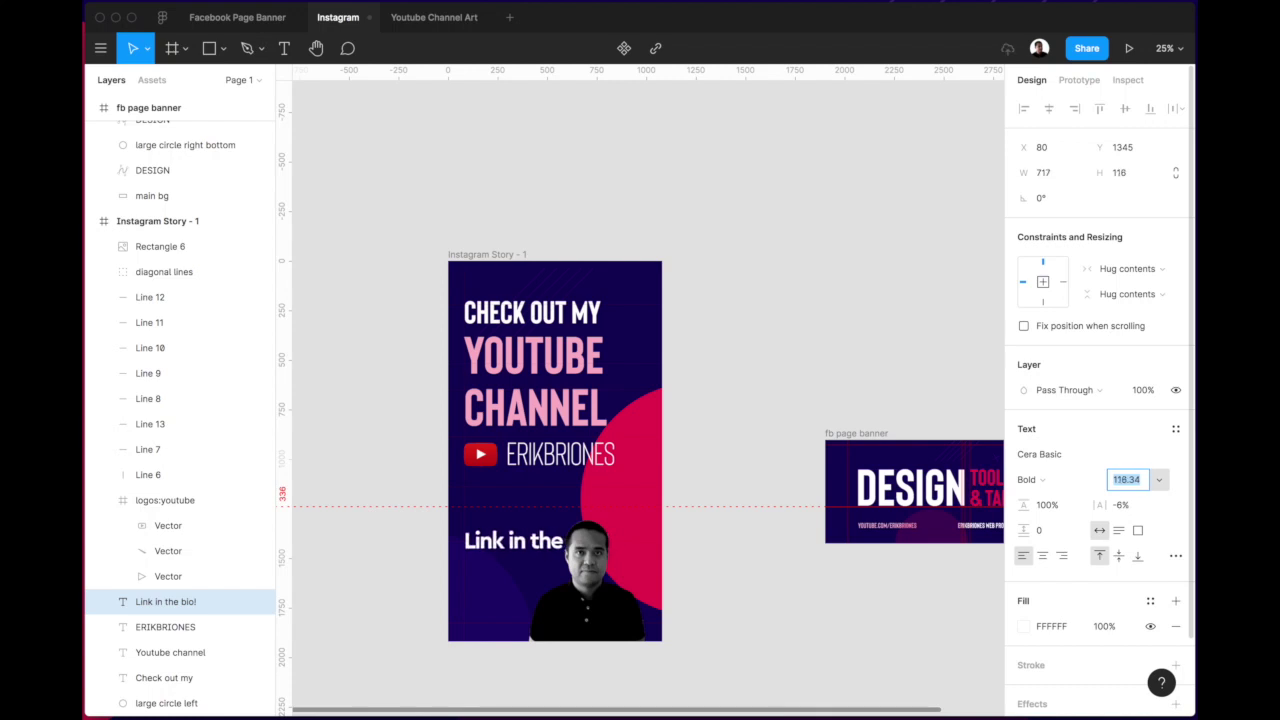
key(Down)
key(Down)
key(Down)
key(Down)
key(Down)
key(Down)
key(Down)
key(Down)
key(Down)
key(Down)
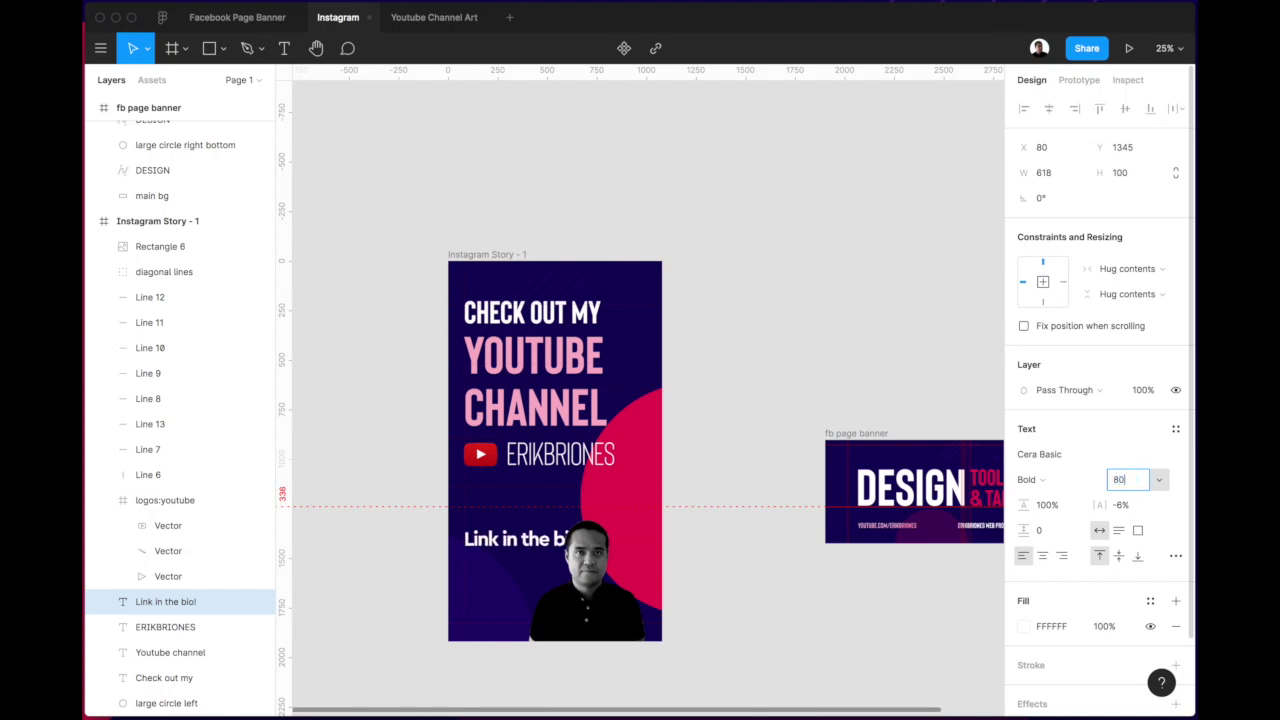
text(80)
key(Return)
click(806, 614)
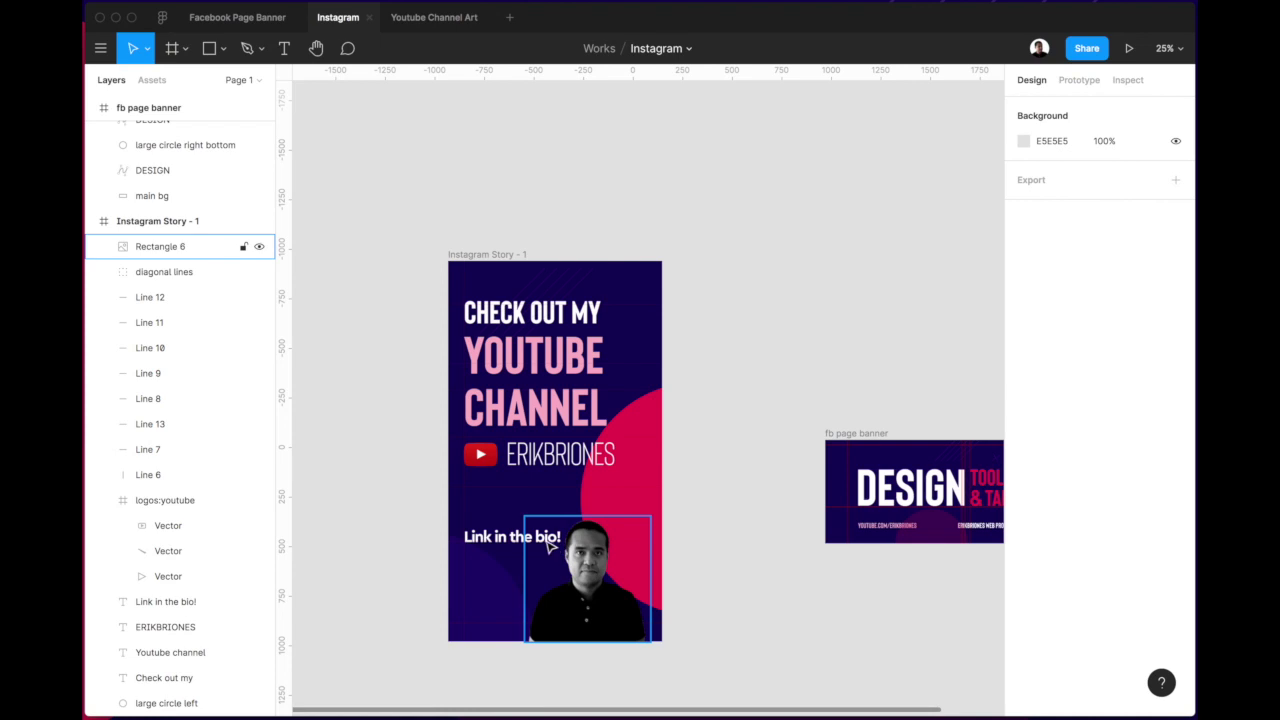
drag(512, 538, 532, 505)
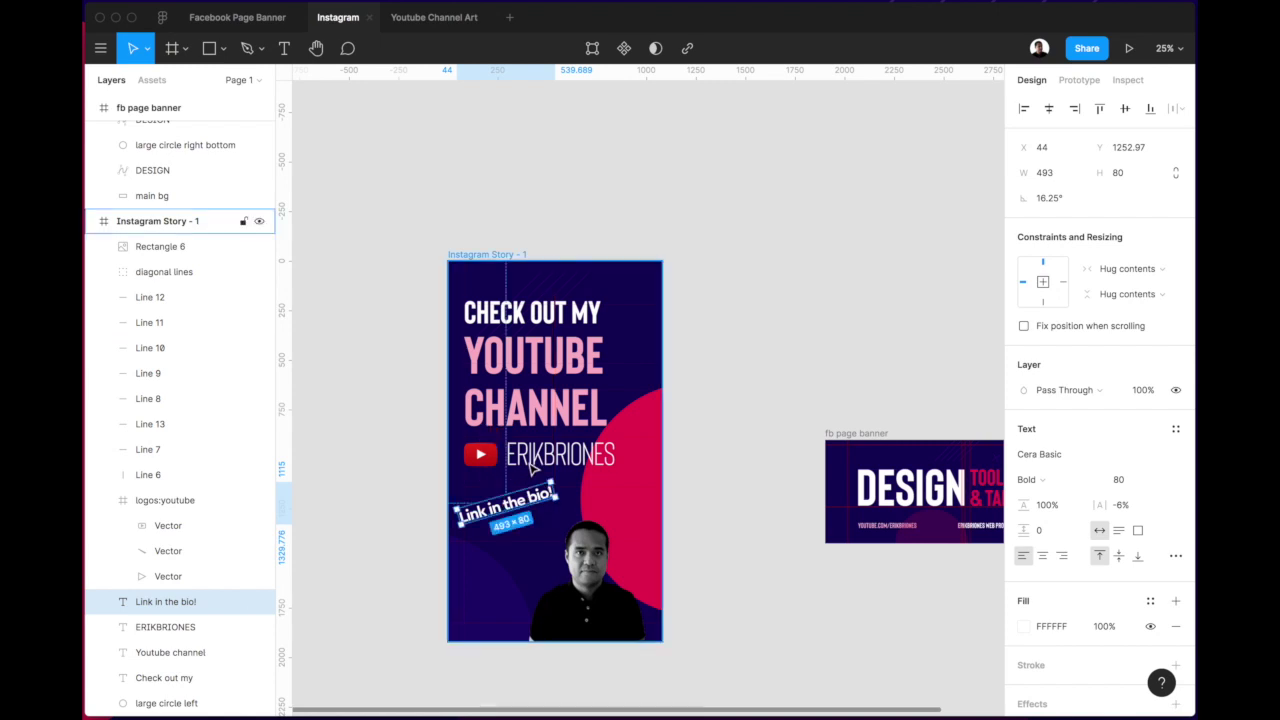
Move the YouTube logo and channel name slightly down.
click(533, 466)
shift+click(478, 456)
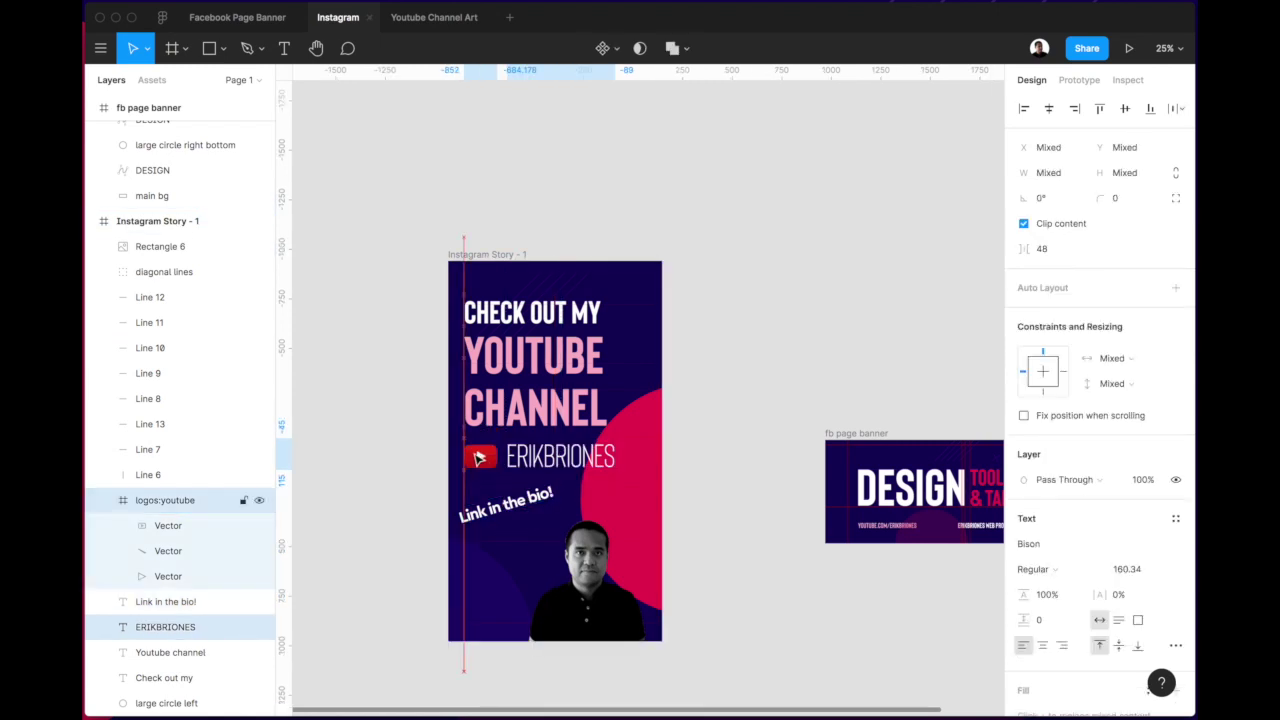
drag(478, 456, 478, 461)
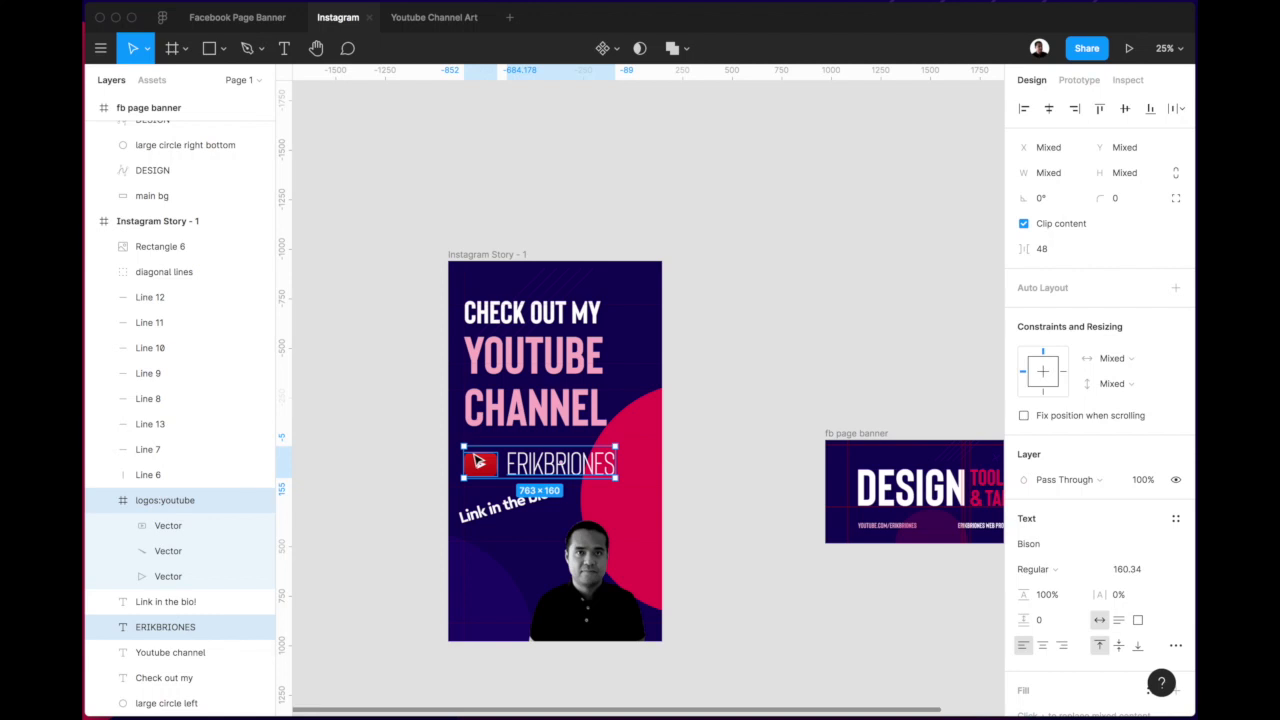
Lower the tilted 'Link in the bio!' text, keep it on one line, and scale it to 57.52.
mouse_move(497, 522)
mouse_down()
mouse_move(492, 561)
mouse_move(490, 545)
mouse_up()
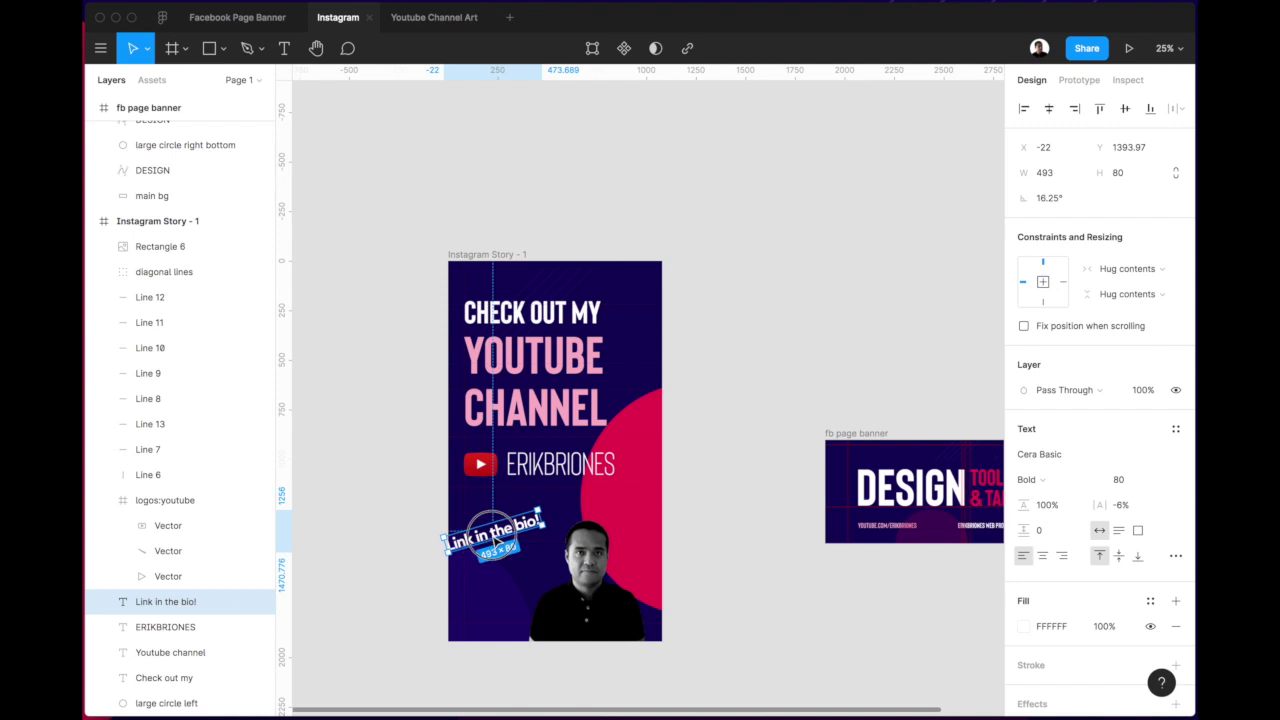
drag(446, 541, 522, 530)
double_click(524, 528)
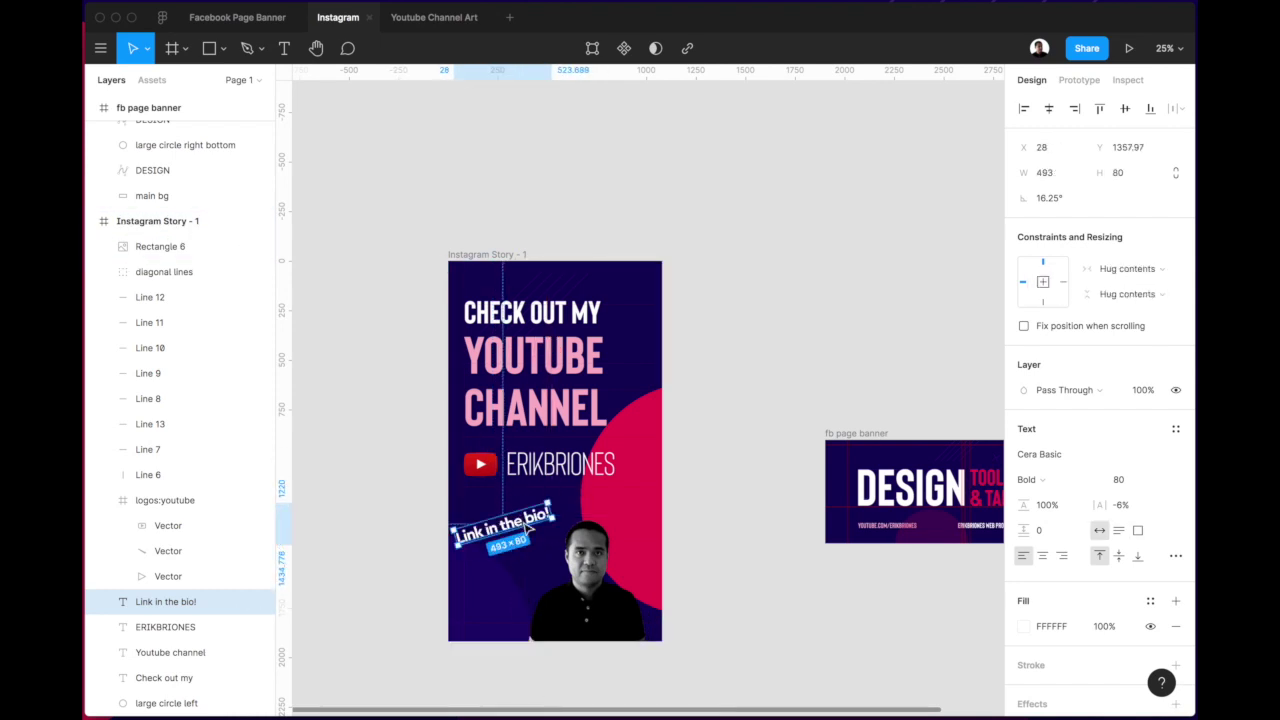
key(k)
drag(548, 505, 510, 515)
key(super+equal)
scroll(510, 515, down, 5)
scroll(510, 515, left, 5)
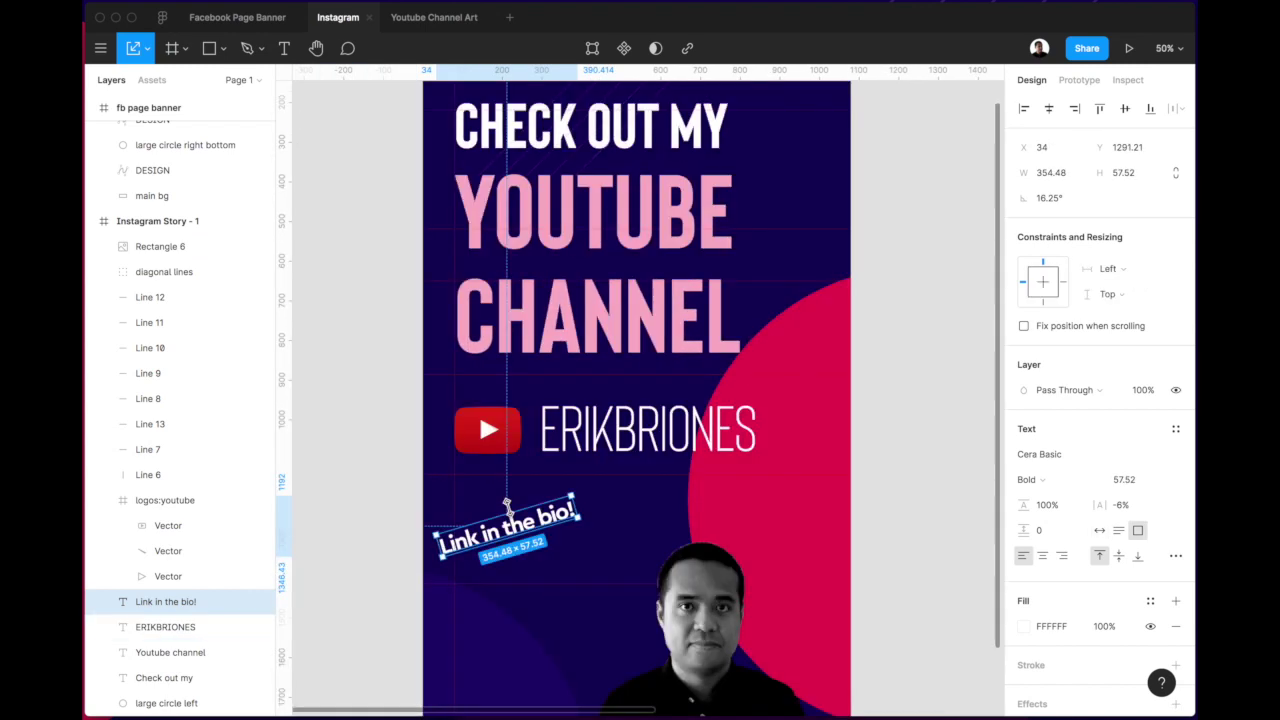
Color the 'Link in the bio!' text light purple 988BCC and nudge it slightly higher.
click(610, 504)
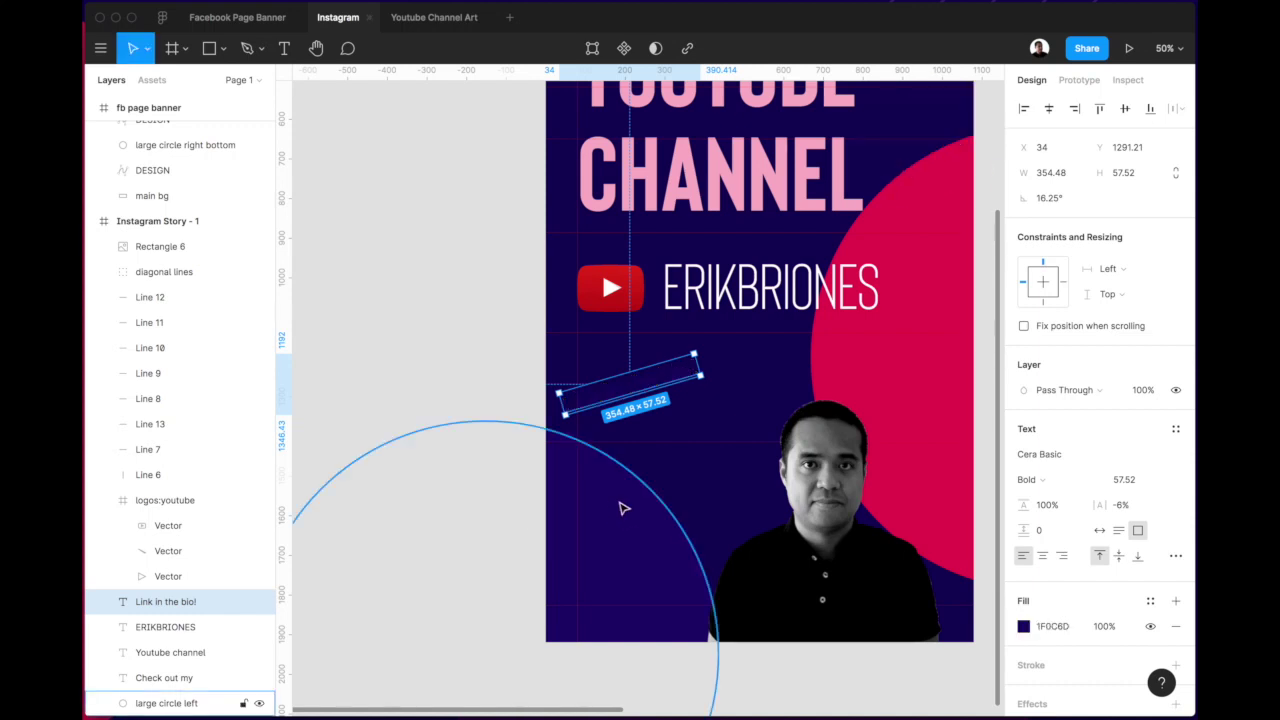
click(1023, 627)
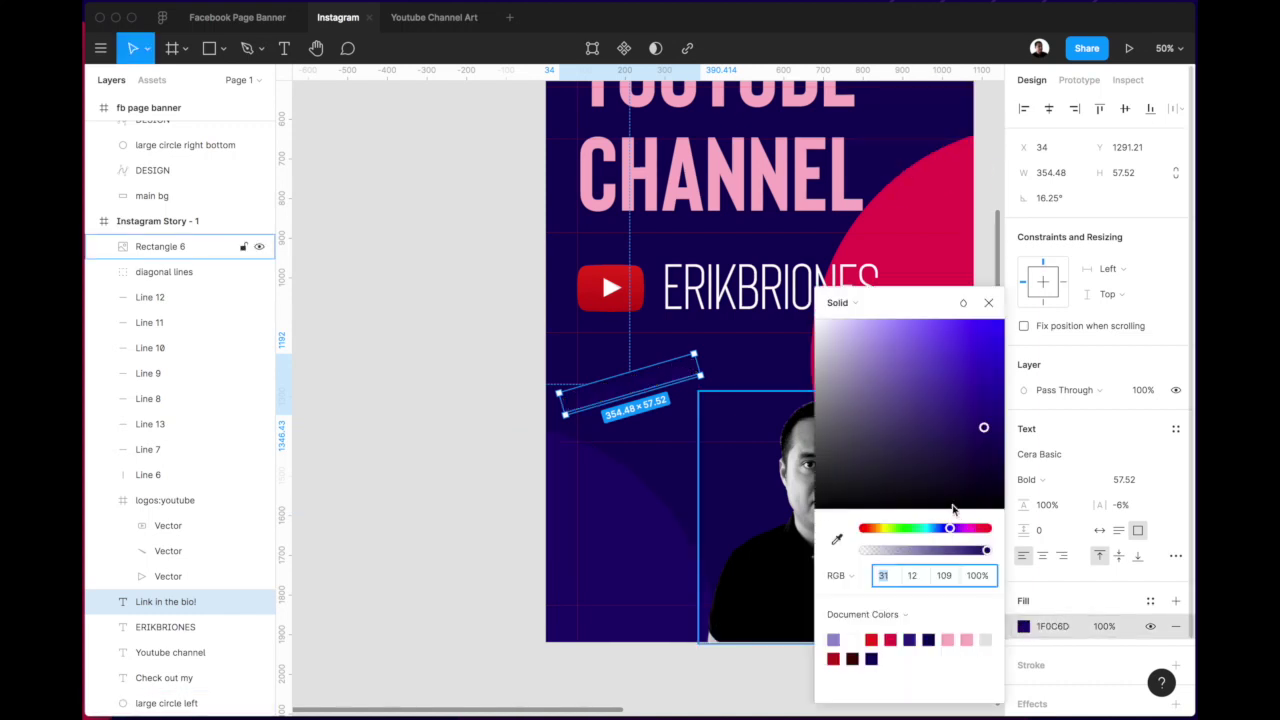
click(874, 360)
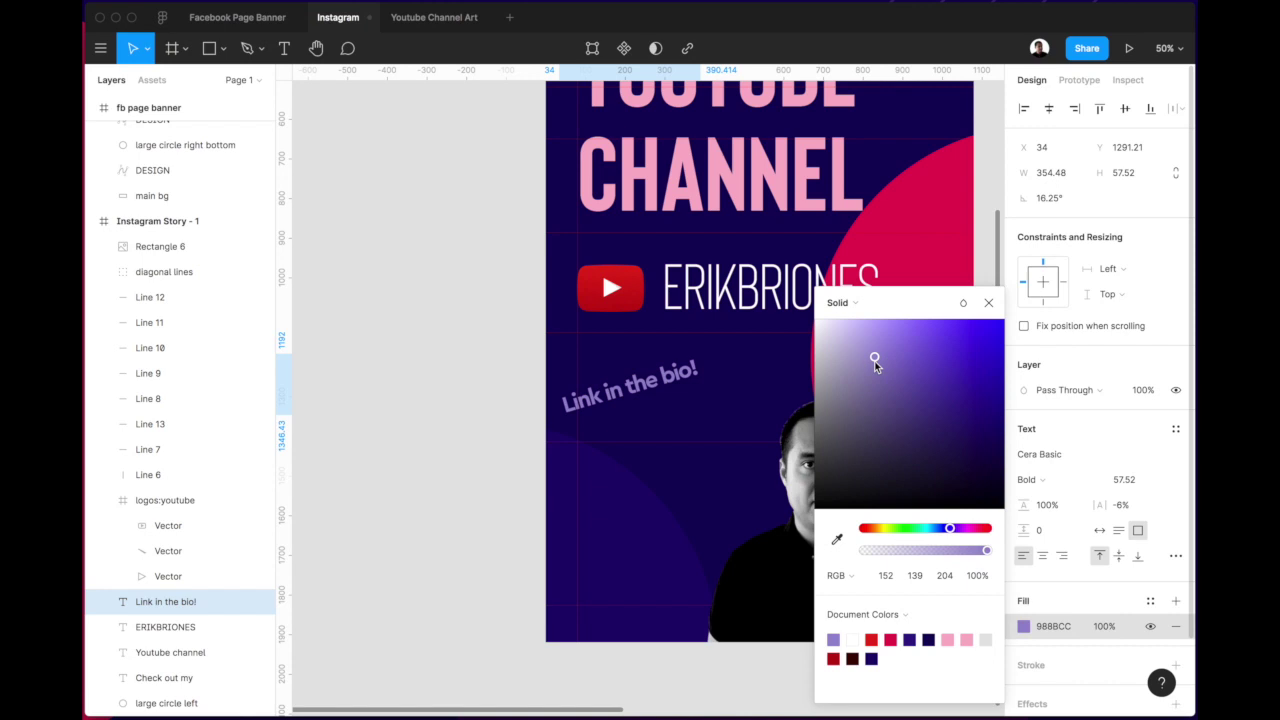
click(987, 303)
mouse_move(634, 366)
mouse_down()
mouse_move(706, 358)
mouse_move(634, 352)
mouse_up()
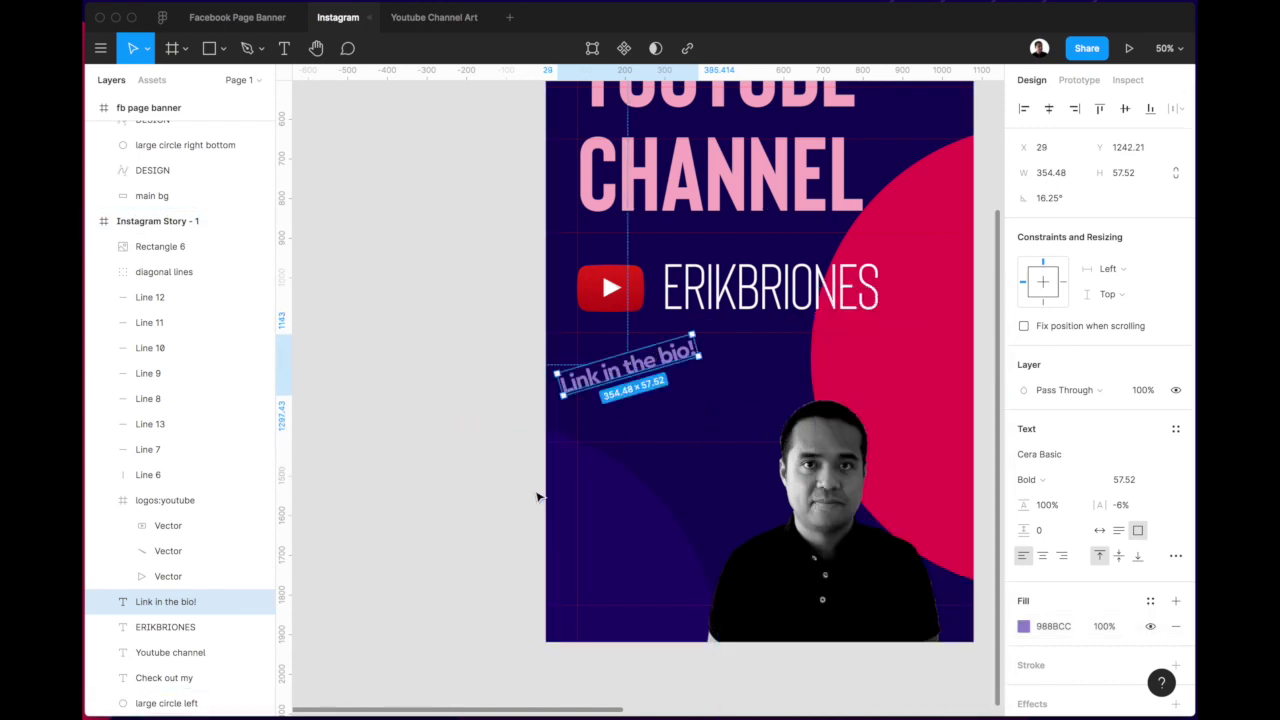
Draw a line under the text, give it the text's purple, and tilt it to match.
key(l)
drag(566, 410, 578, 410)
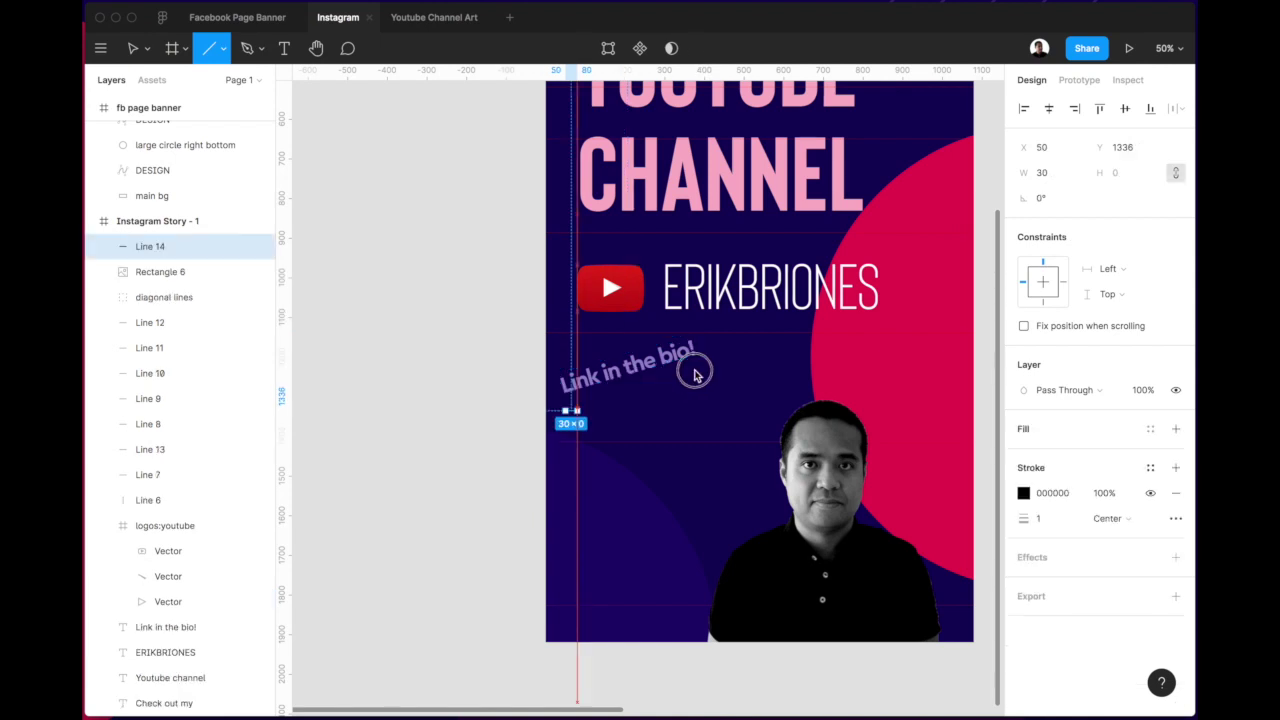
drag(696, 373, 671, 380)
key(i)
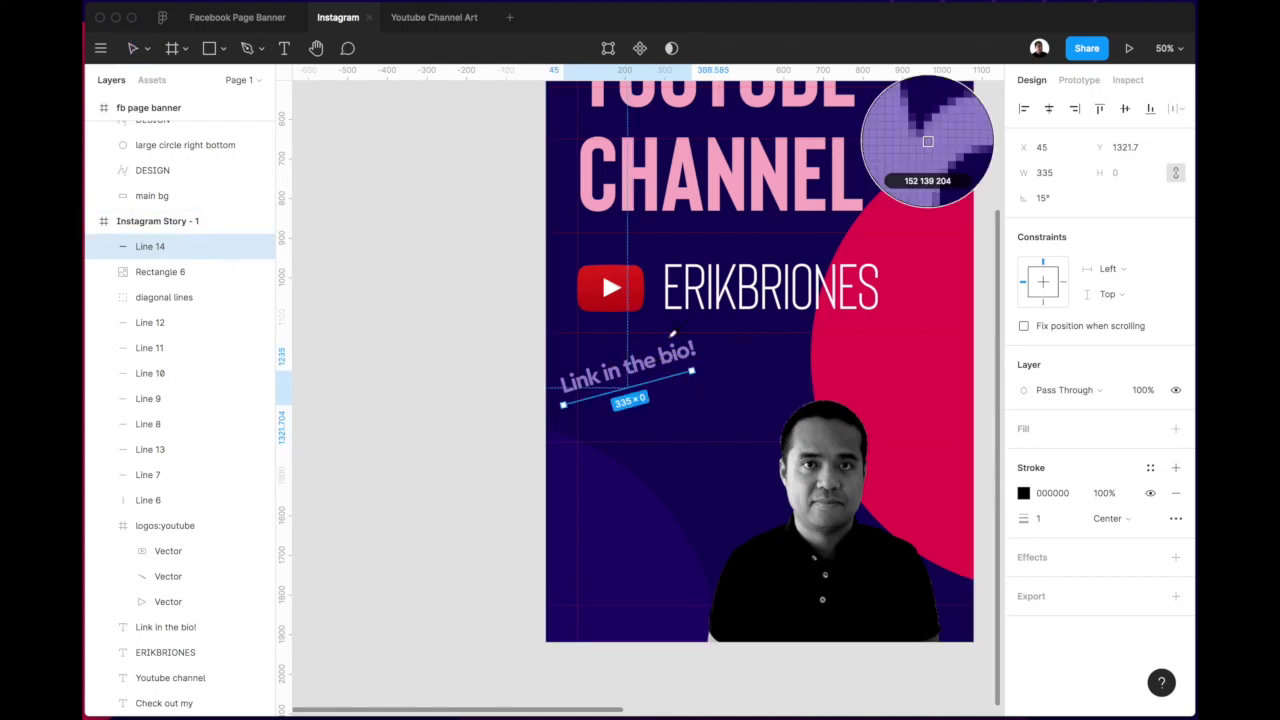
click(673, 339)
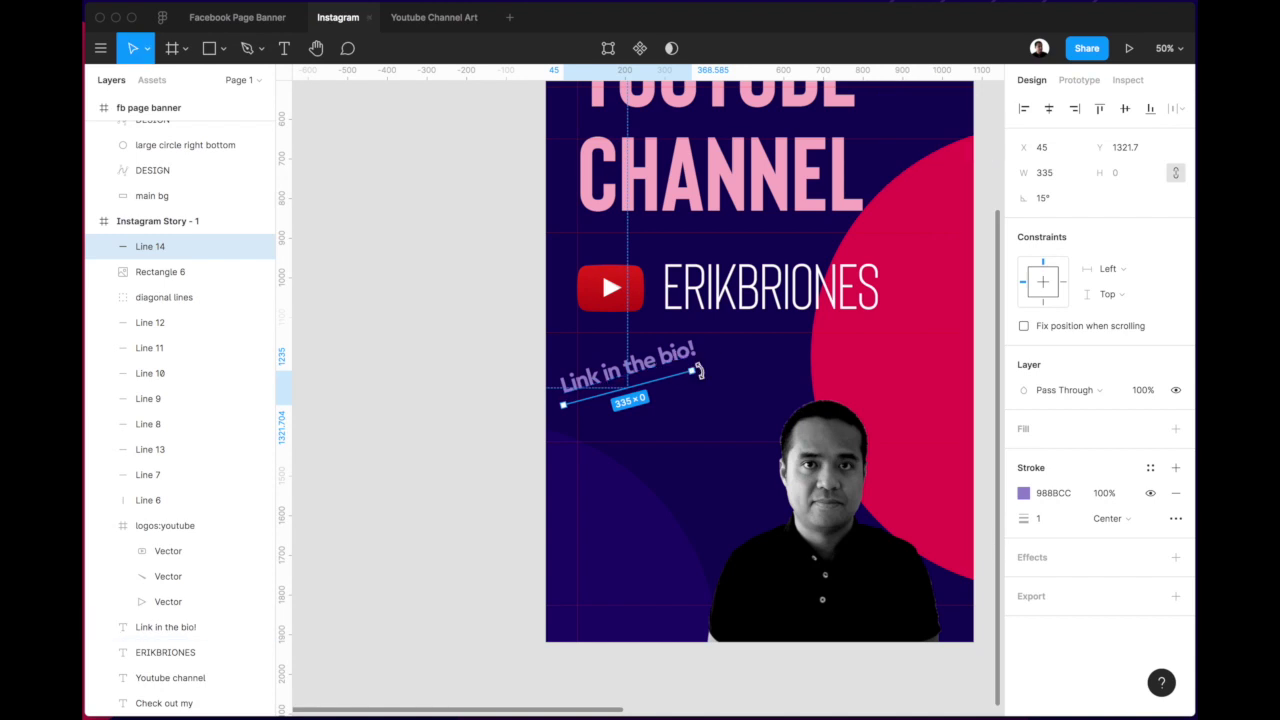
mouse_move(699, 371)
mouse_down()
mouse_move(667, 382)
mouse_move(682, 378)
mouse_up()
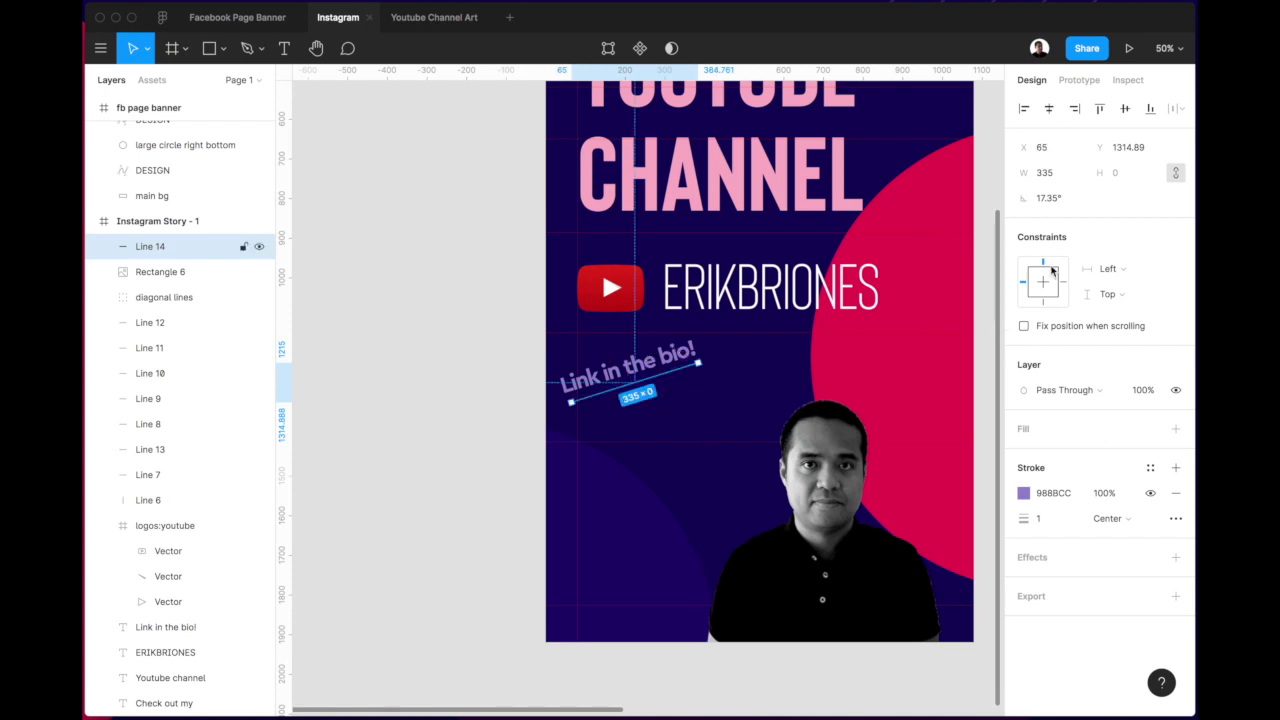
Set the underline's stroke weight to 5 and fine-tune its angle beneath the text.
click(1054, 515)
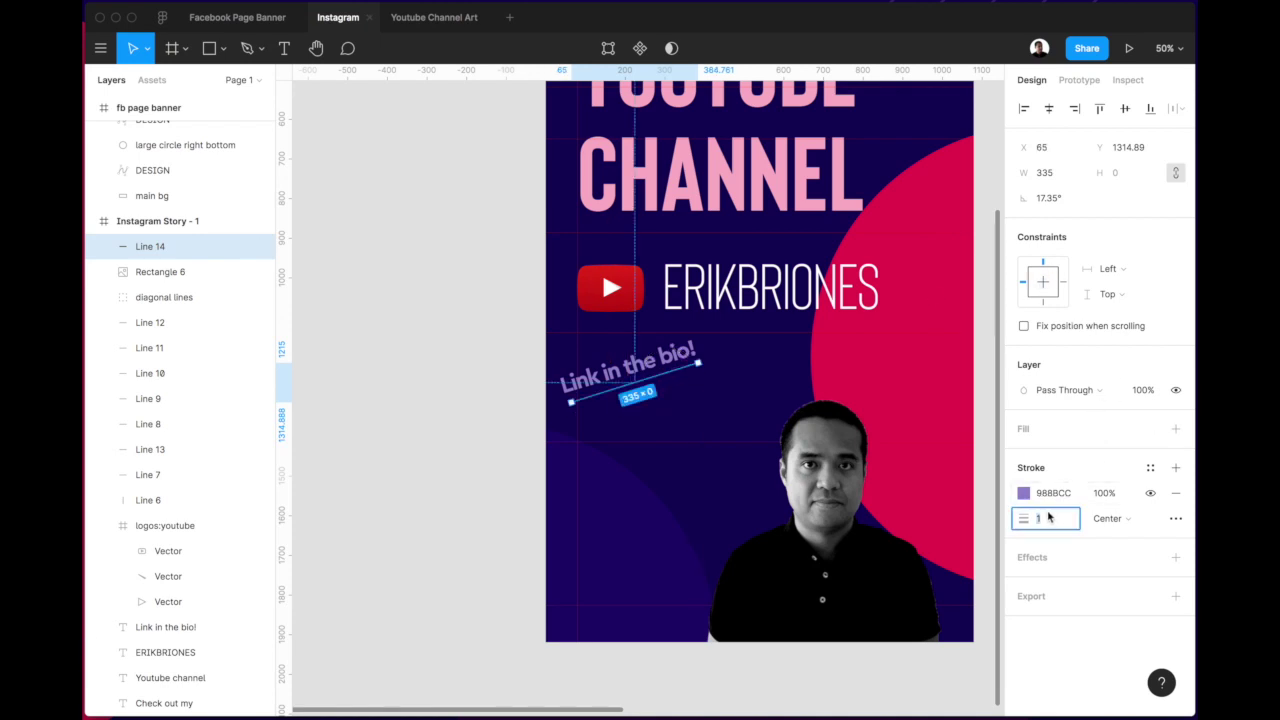
text(5)
key(Return)
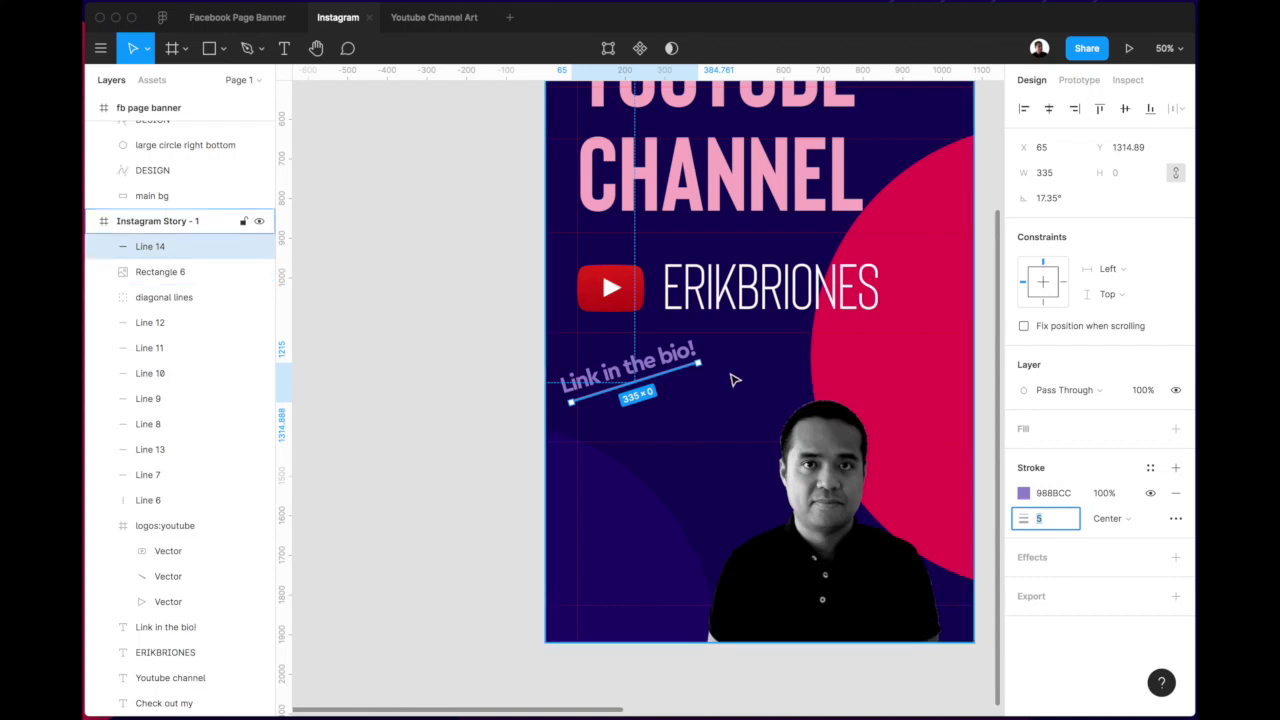
click(706, 366)
drag(706, 366, 707, 367)
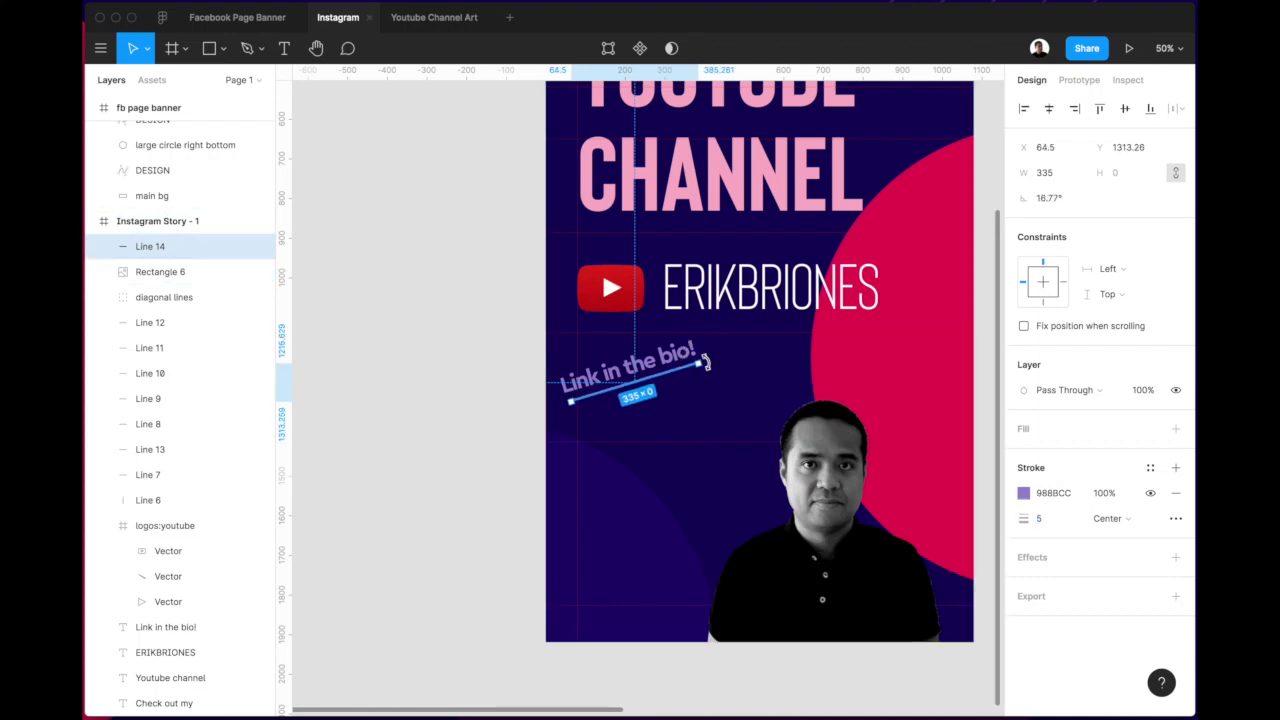
click(502, 512)
scroll(502, 512, up, 2)
Zoom out until the full Story layout is visible, then select 'Link in the bio!'.
scroll(502, 512, up, 2)
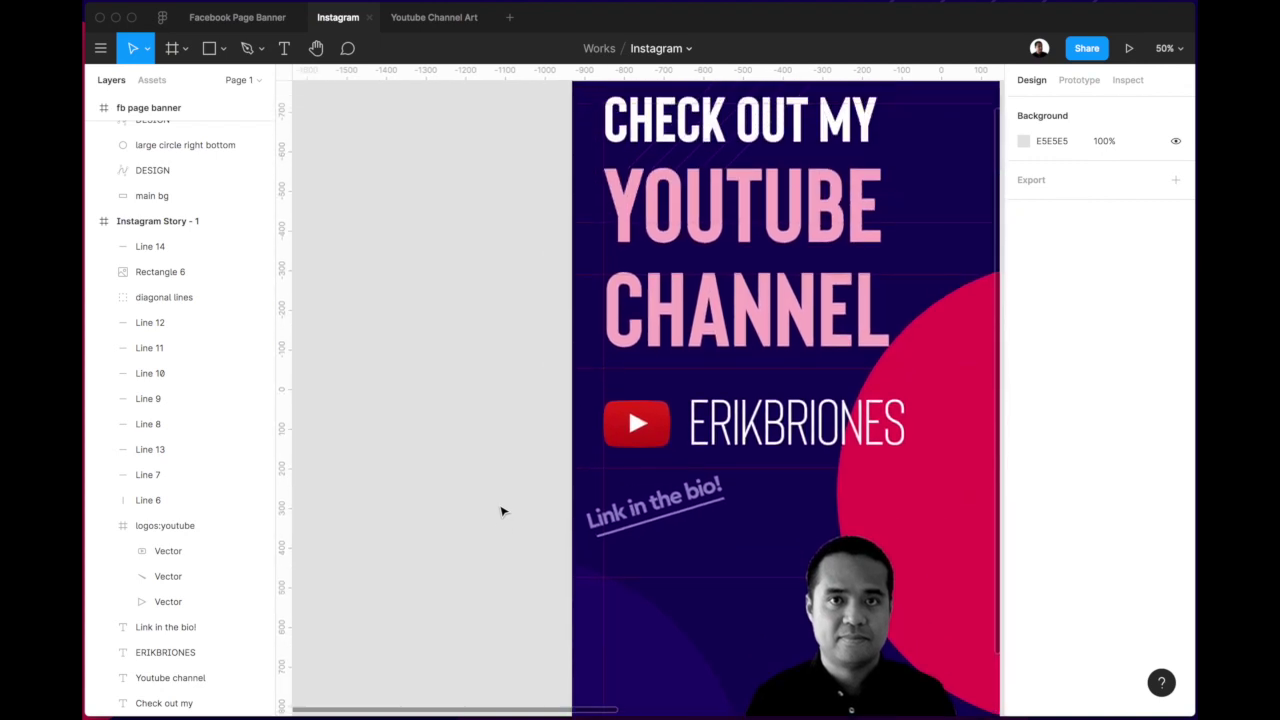
key(minus)
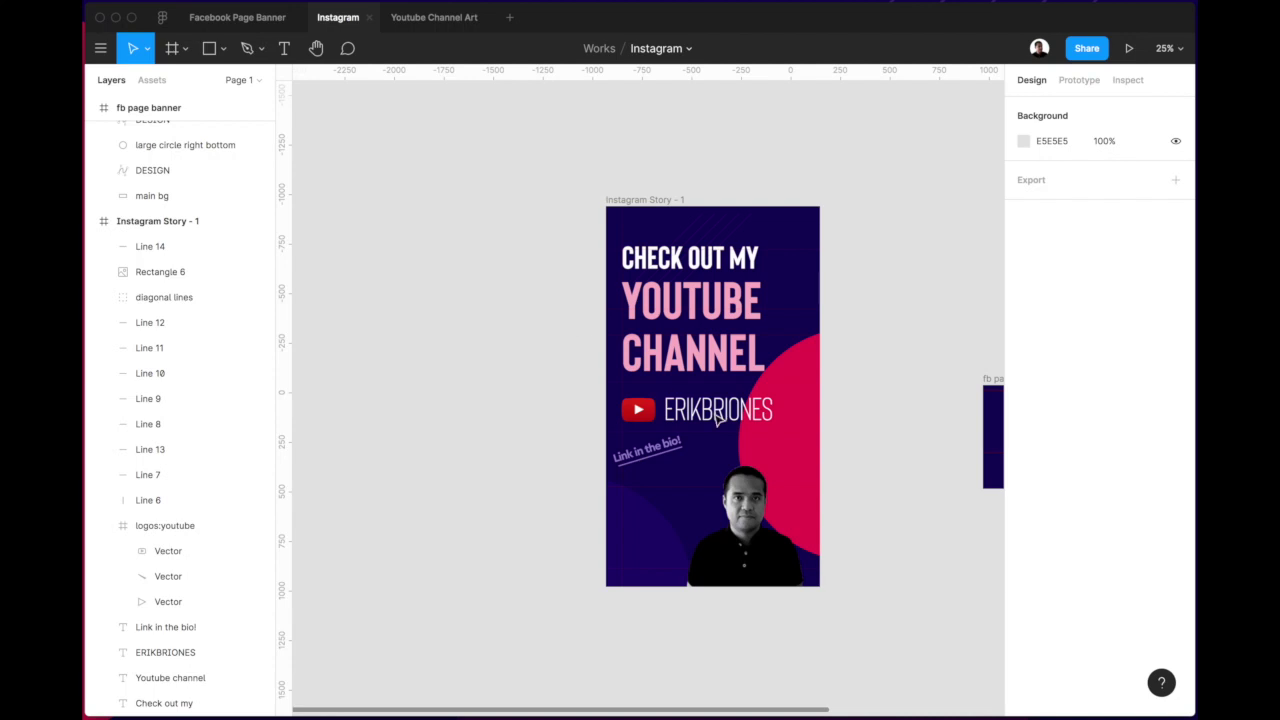
click(667, 452)
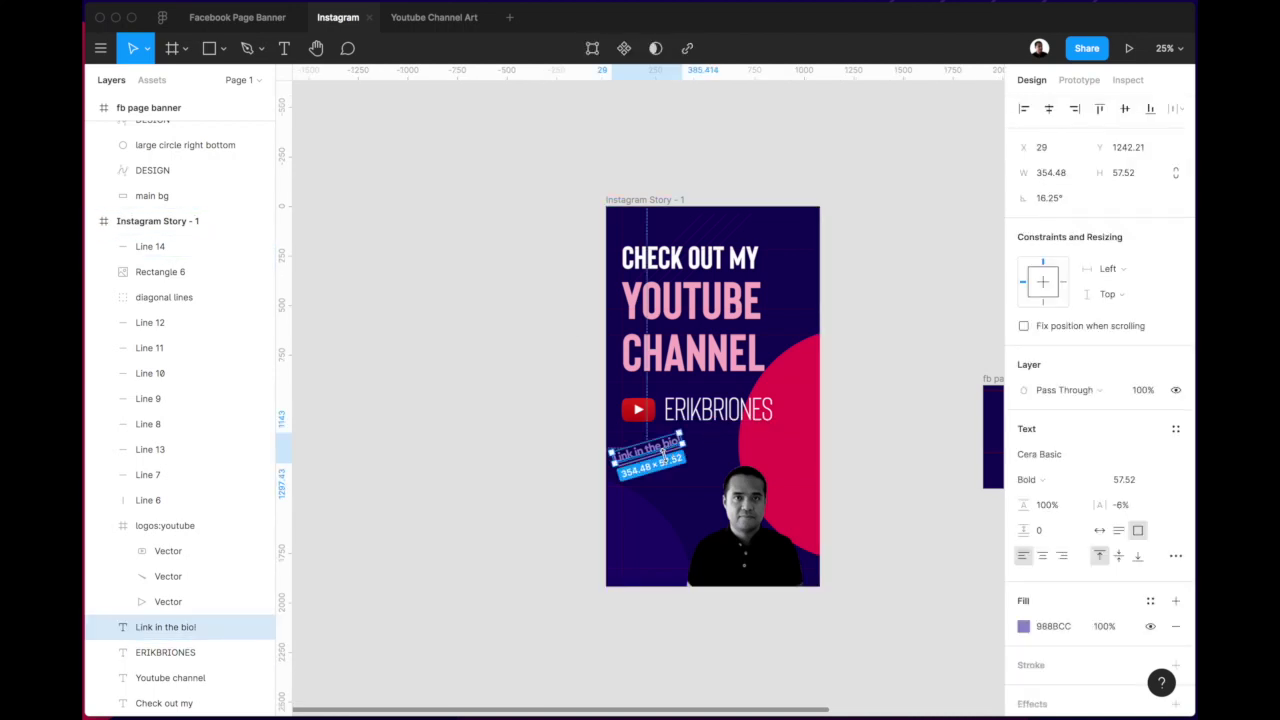
Set the rotation of both the 'Link in the bio!' text and its underline to 0°.
click(1049, 198)
text(0)
key(Return)
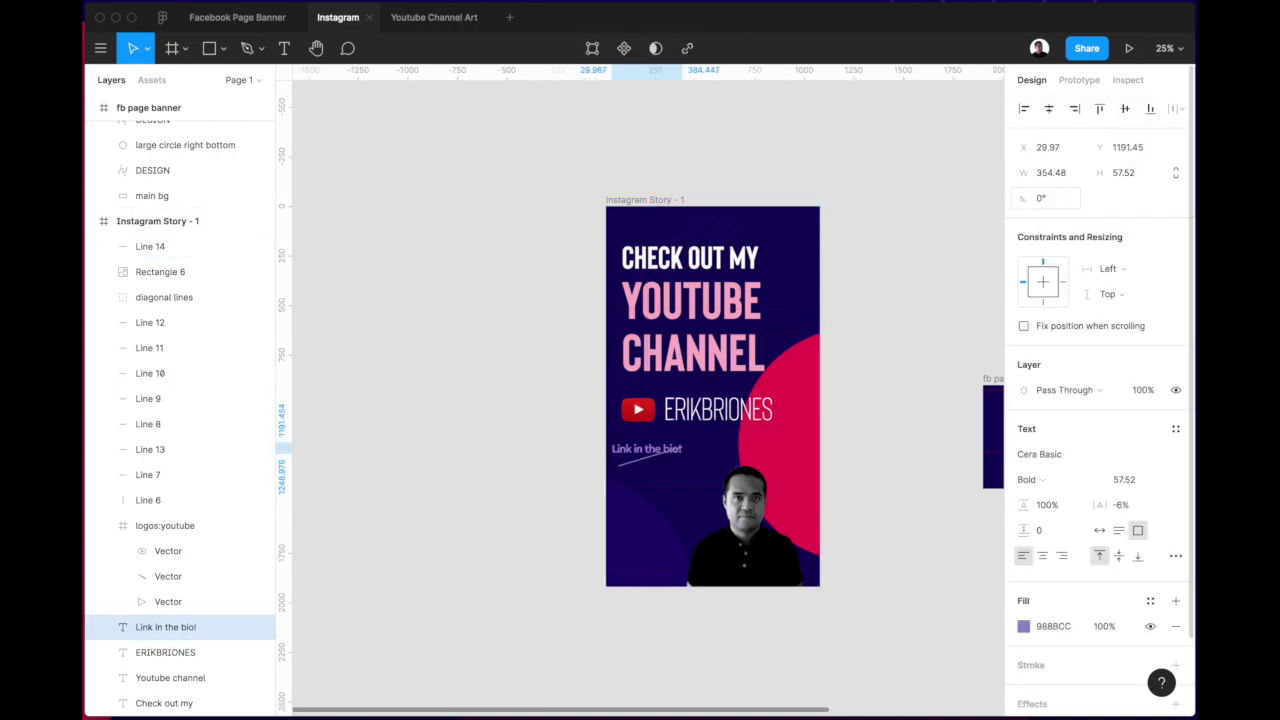
click(536, 510)
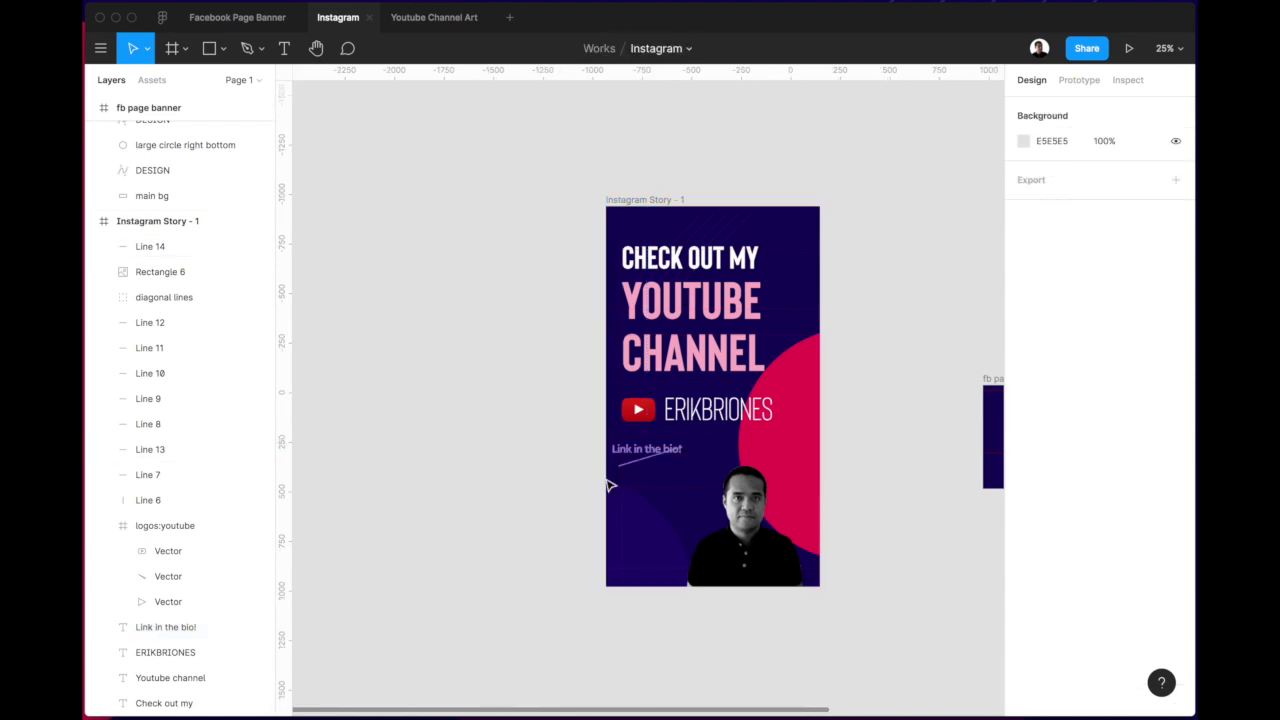
click(634, 466)
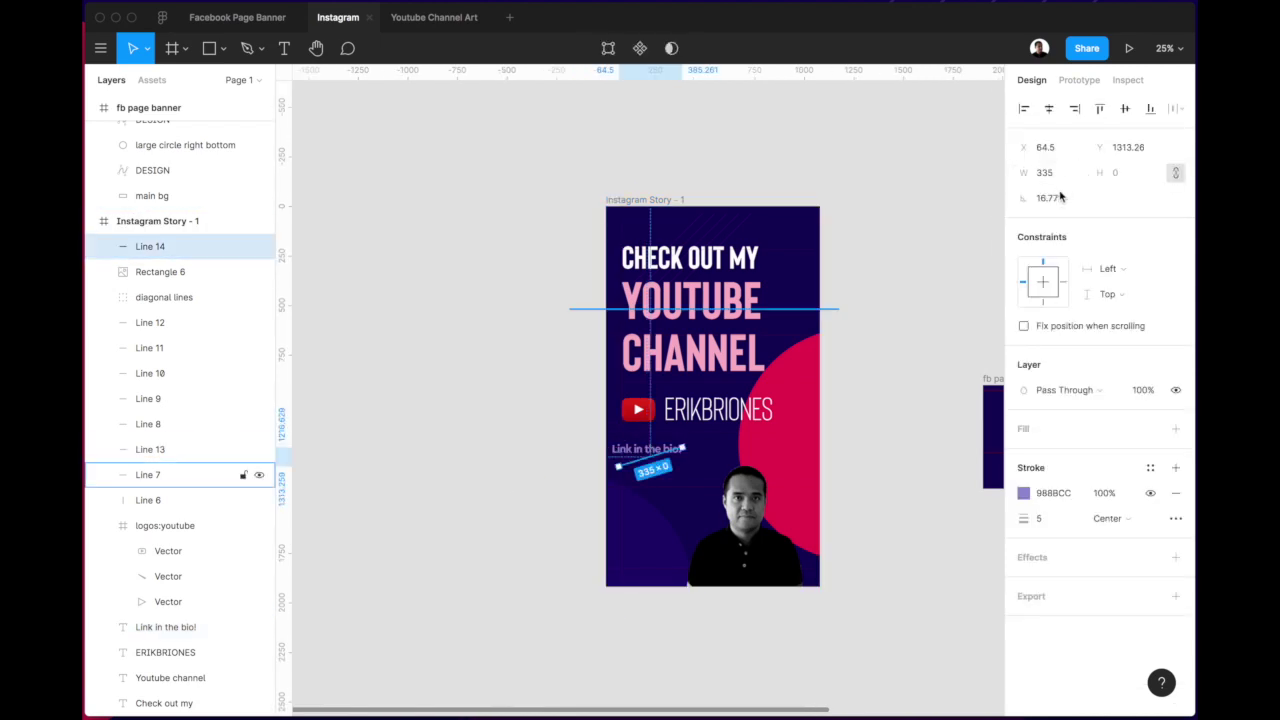
click(1046, 199)
text(0)
key(Return)
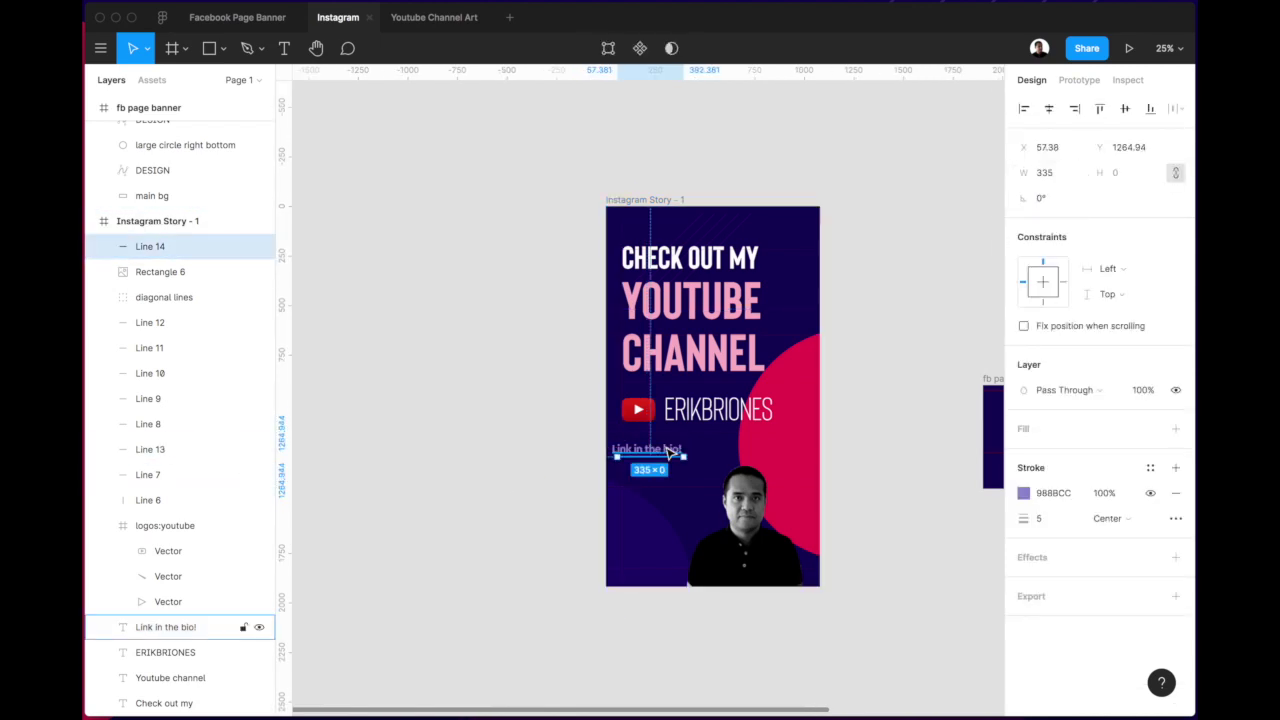
Move text and underline together to the lower left, left-align them, and shrink to size 42.68.
shift+click(645, 449)
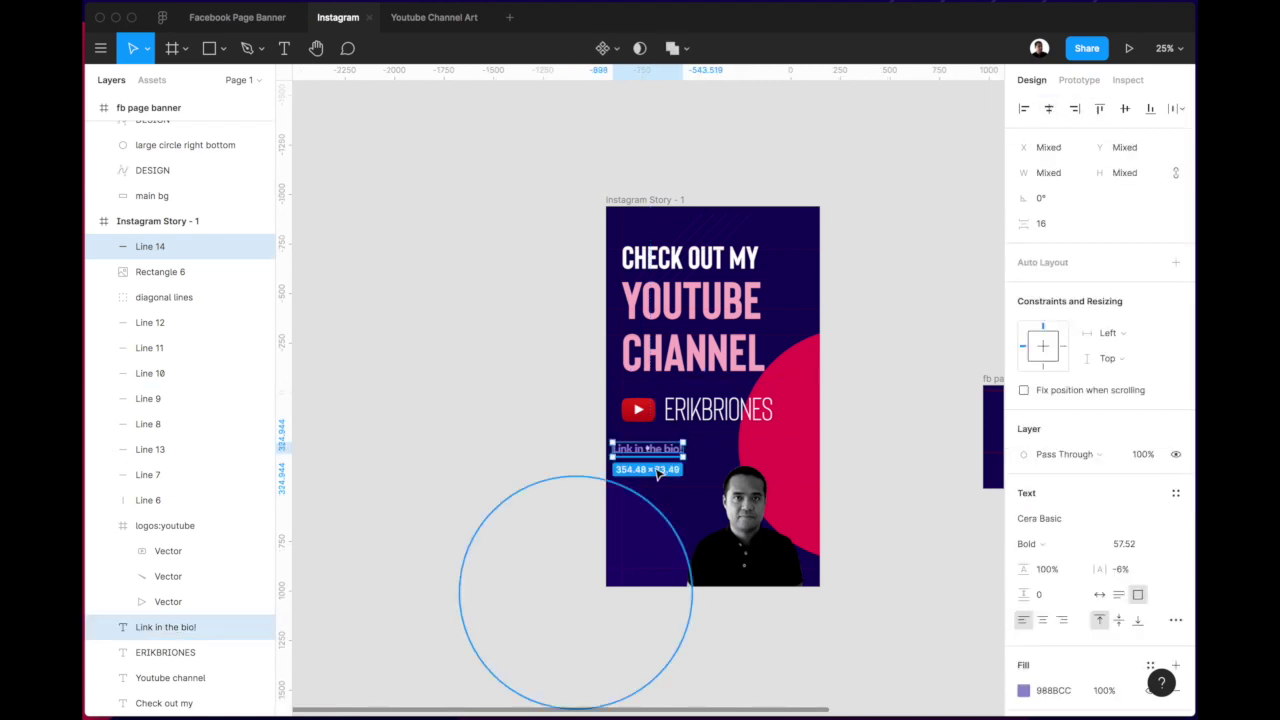
drag(645, 452, 673, 547)
click(1025, 110)
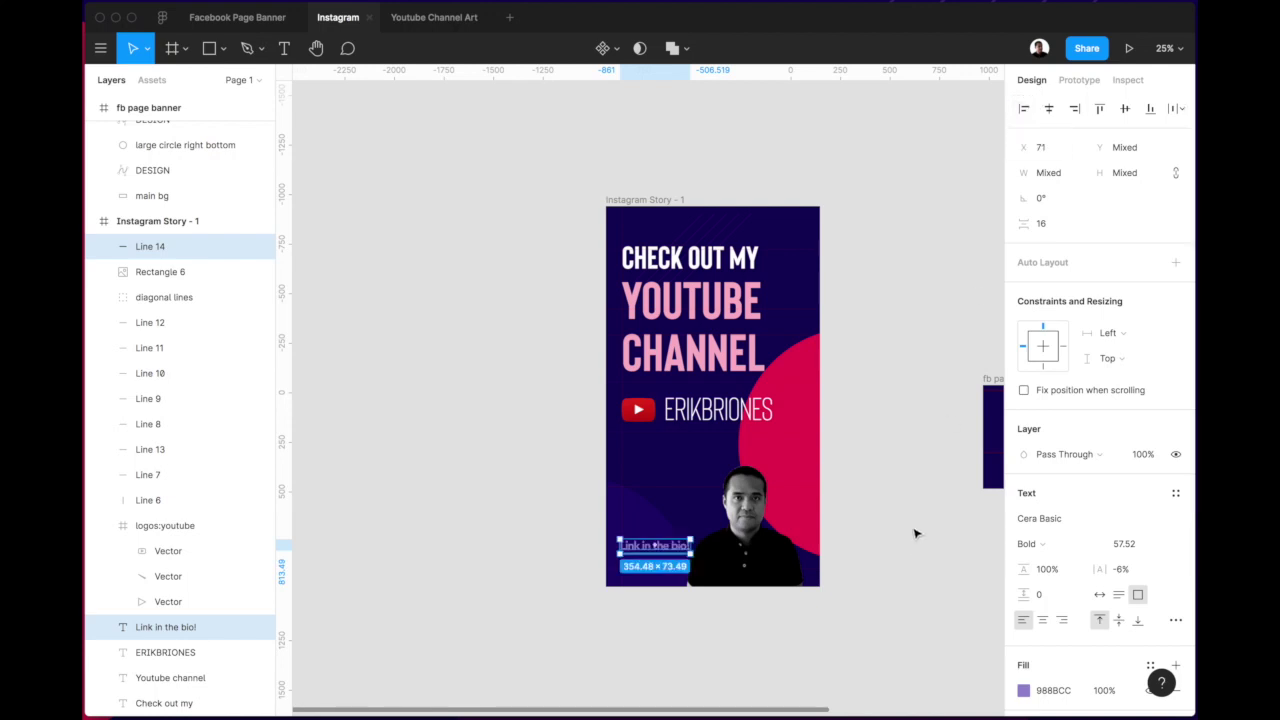
key(Left)
key(Left)
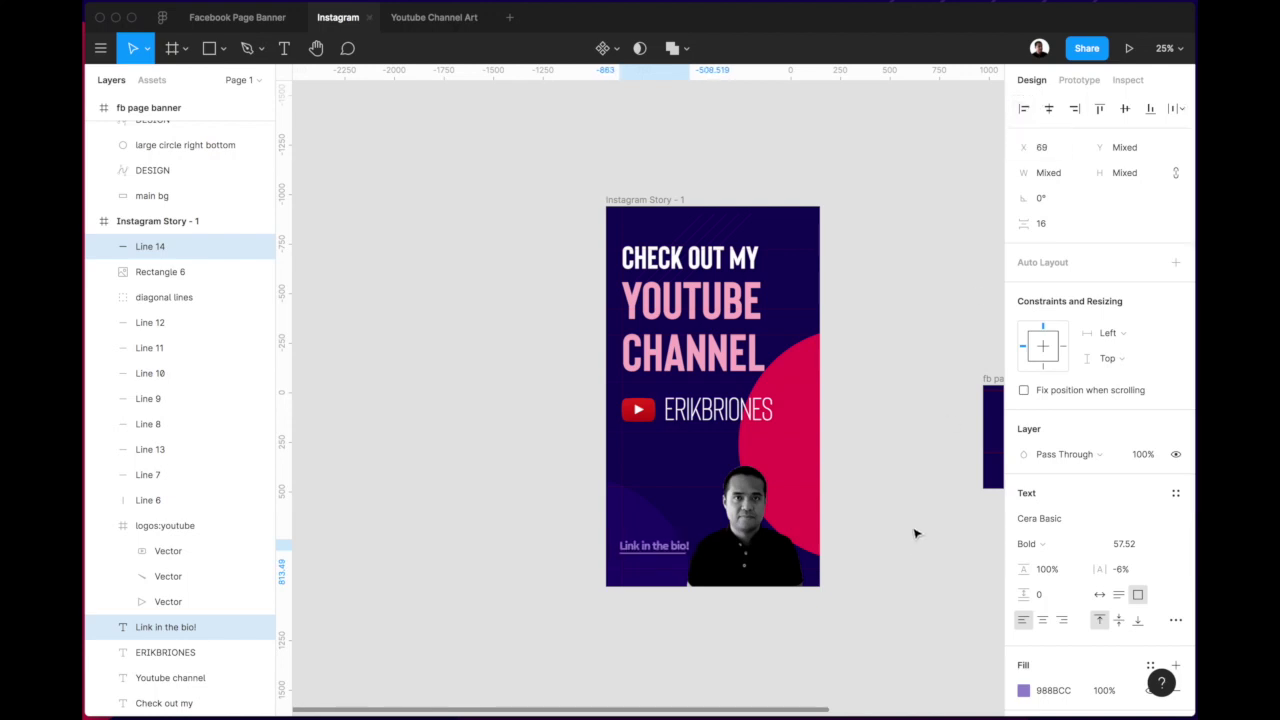
key(Right)
key(Right)
key(Right)
key(Right)
key(Right)
key(Right)
key(Right)
key(Right)
key(Right)
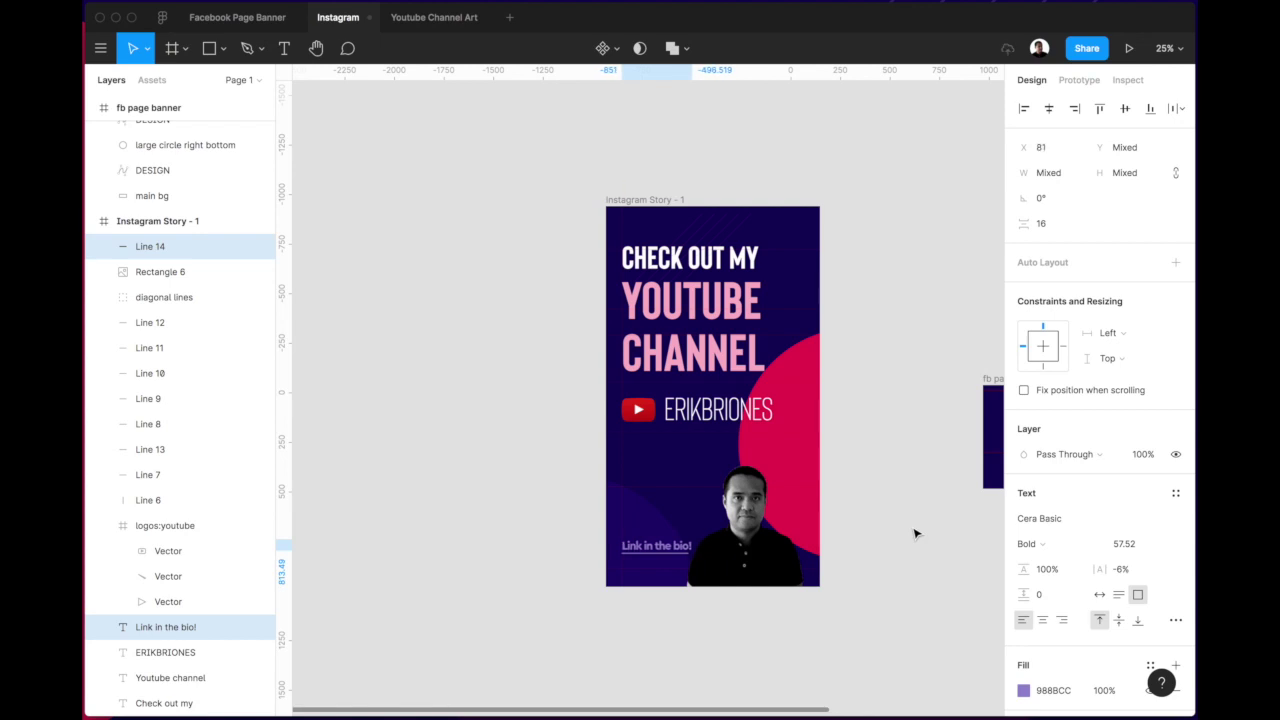
key(k)
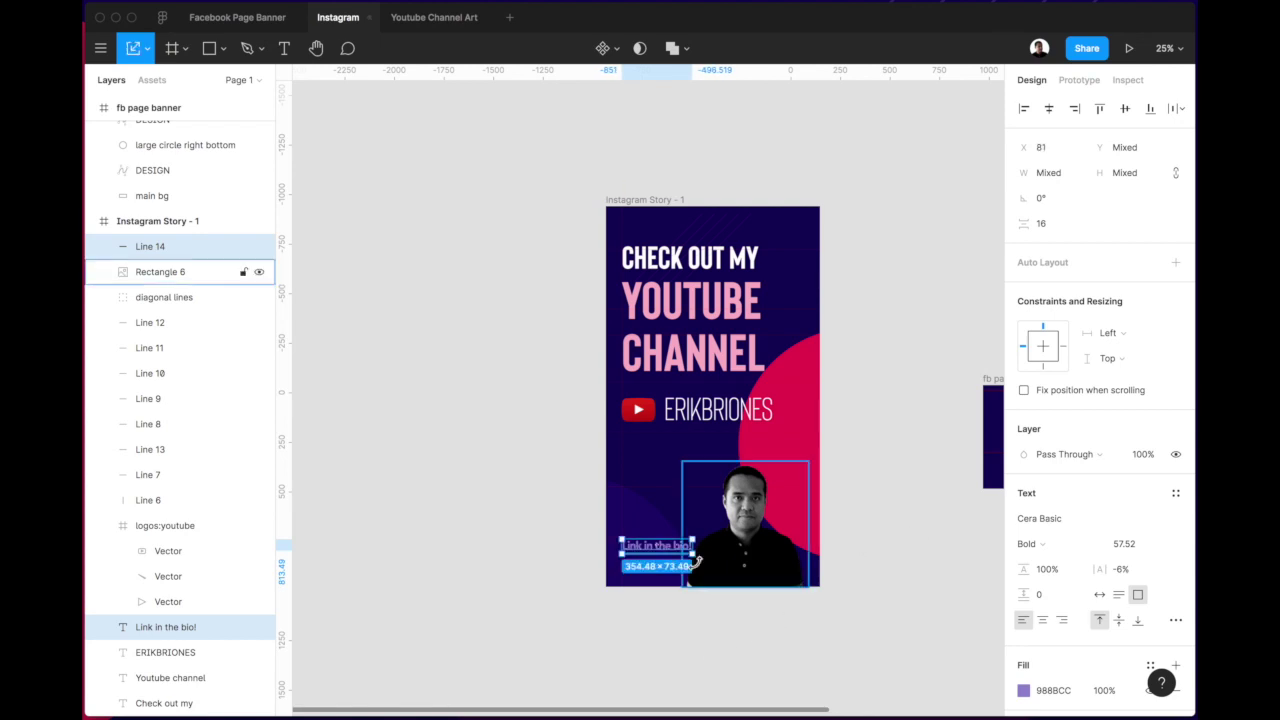
drag(695, 544, 677, 545)
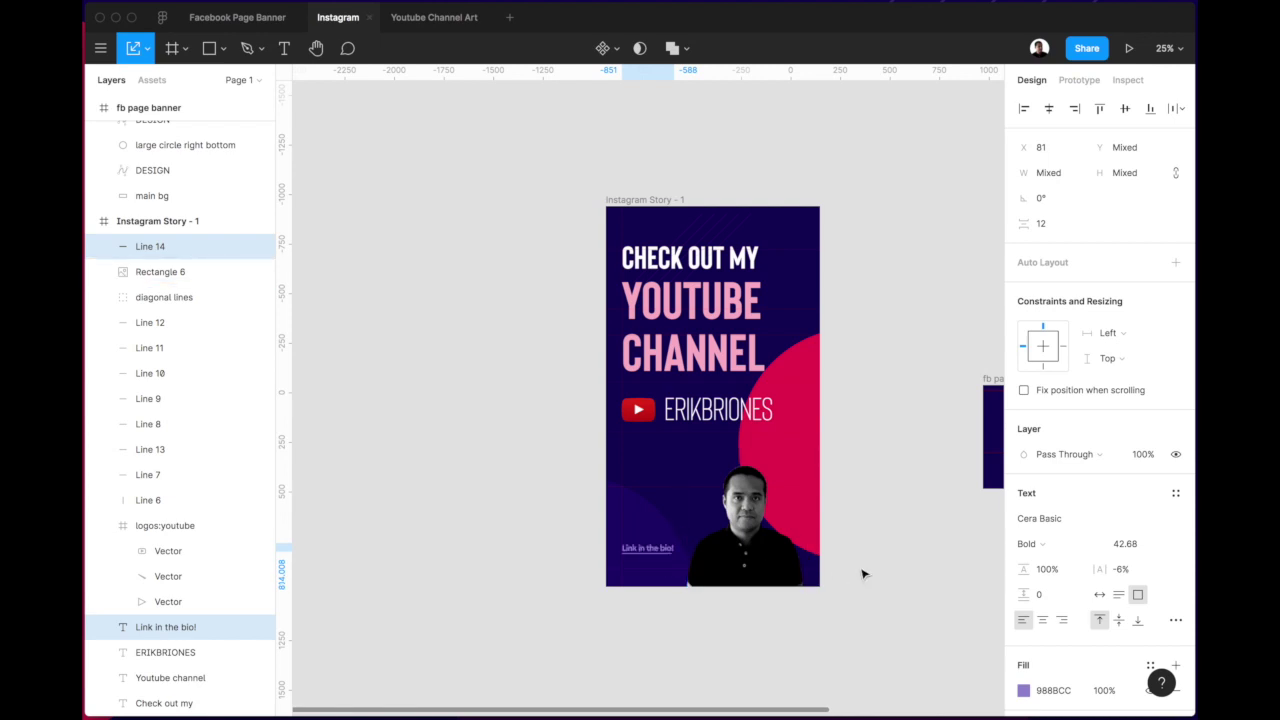
click(903, 577)
Slightly raise the portrait photo's exposure and contrast in its image fill adjustments.
key(v)
click(745, 520)
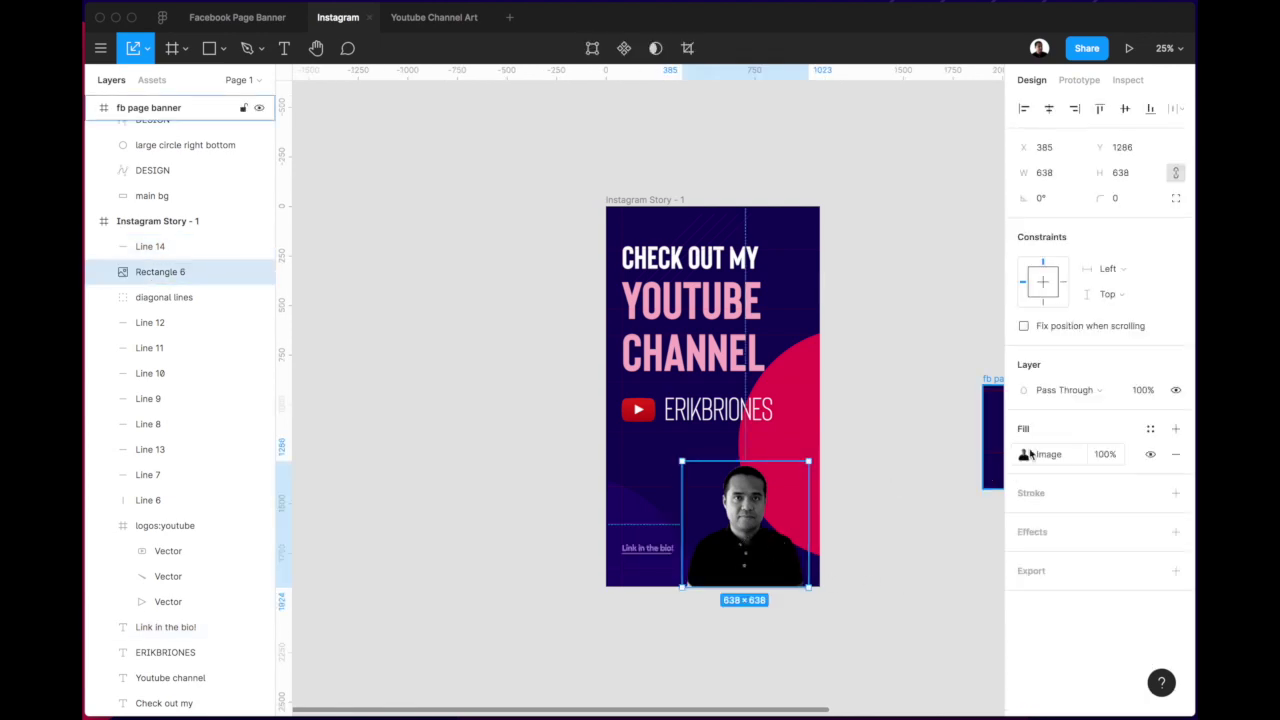
click(1023, 454)
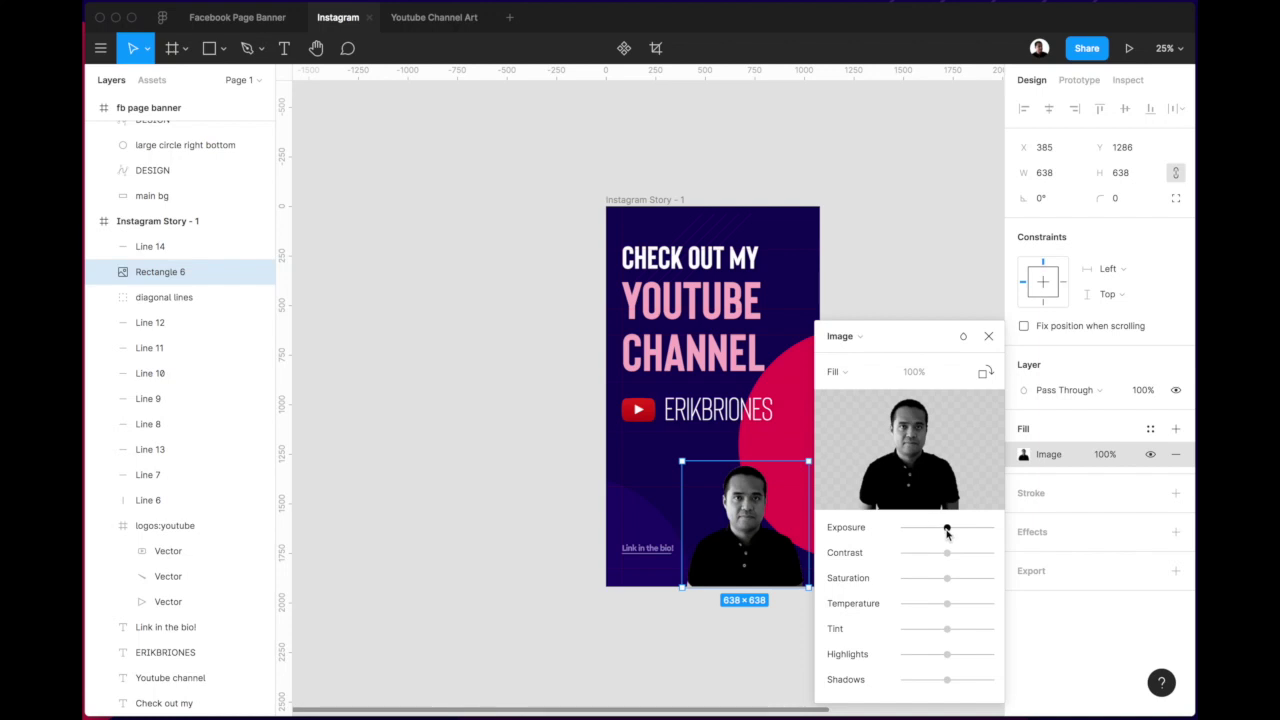
mouse_move(947, 527)
mouse_down()
mouse_move(963, 555)
mouse_move(953, 533)
mouse_up()
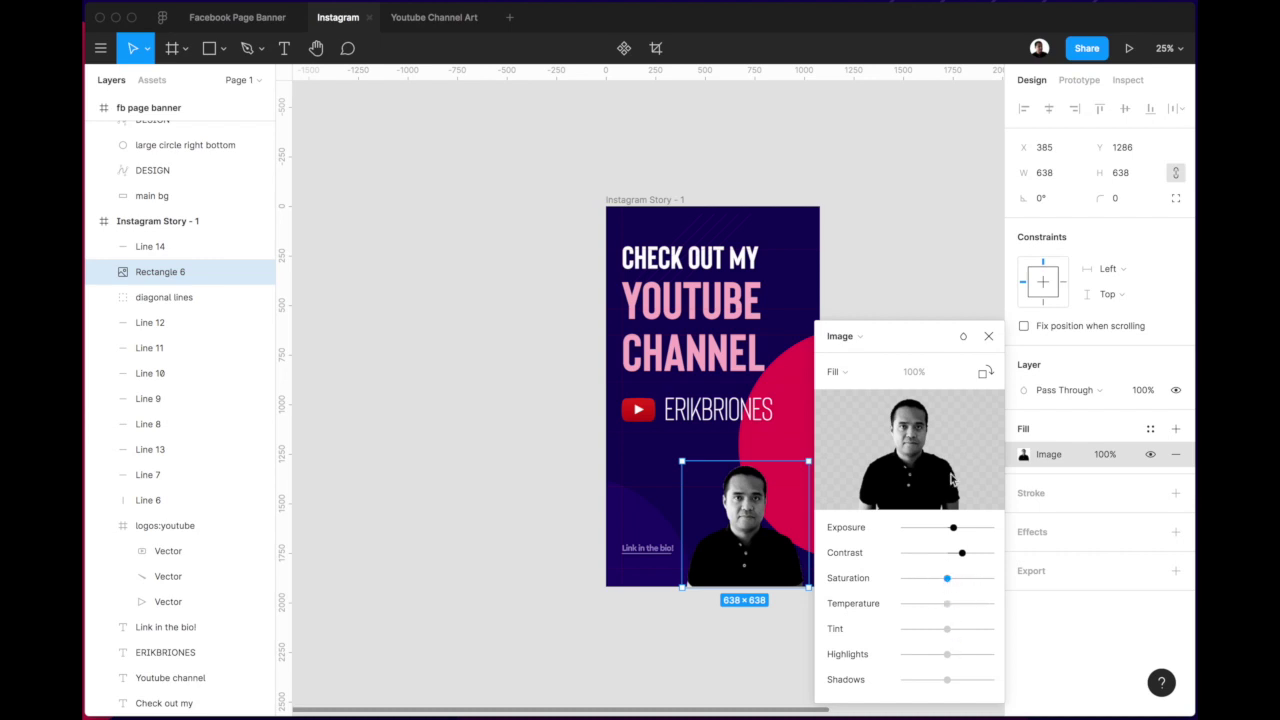
click(988, 336)
click(905, 577)
scroll(905, 577, right, 2)
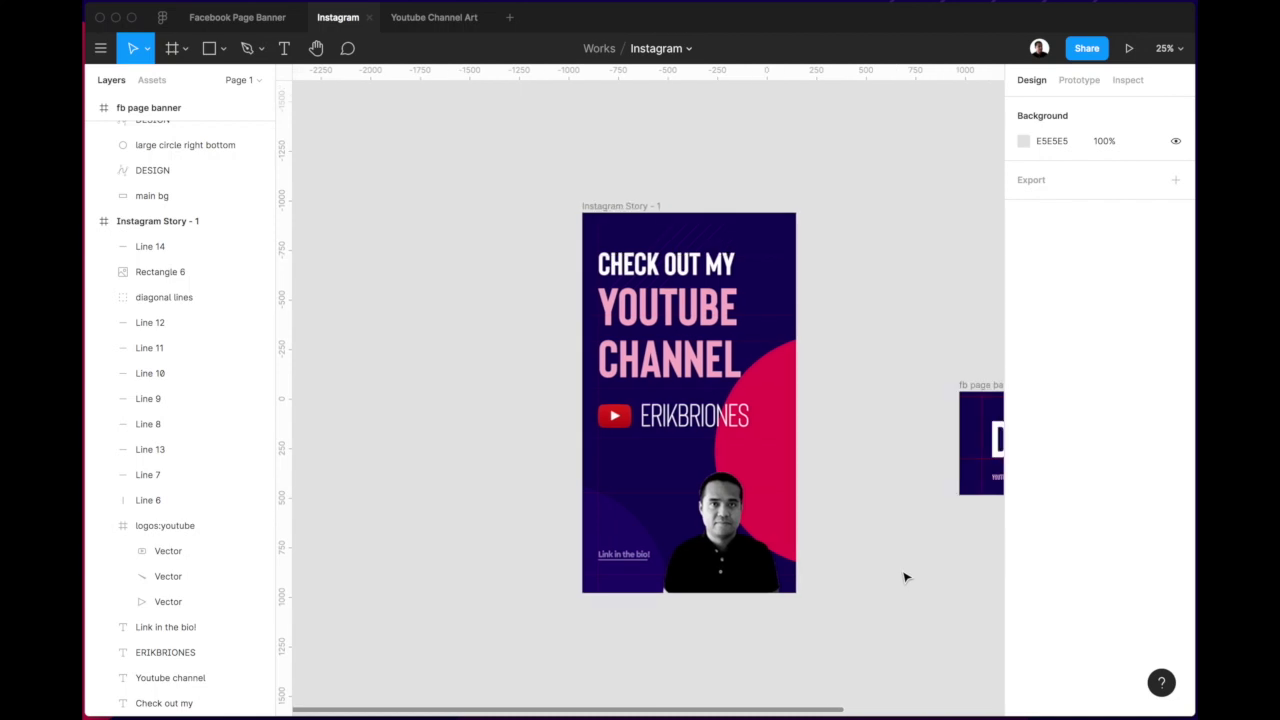